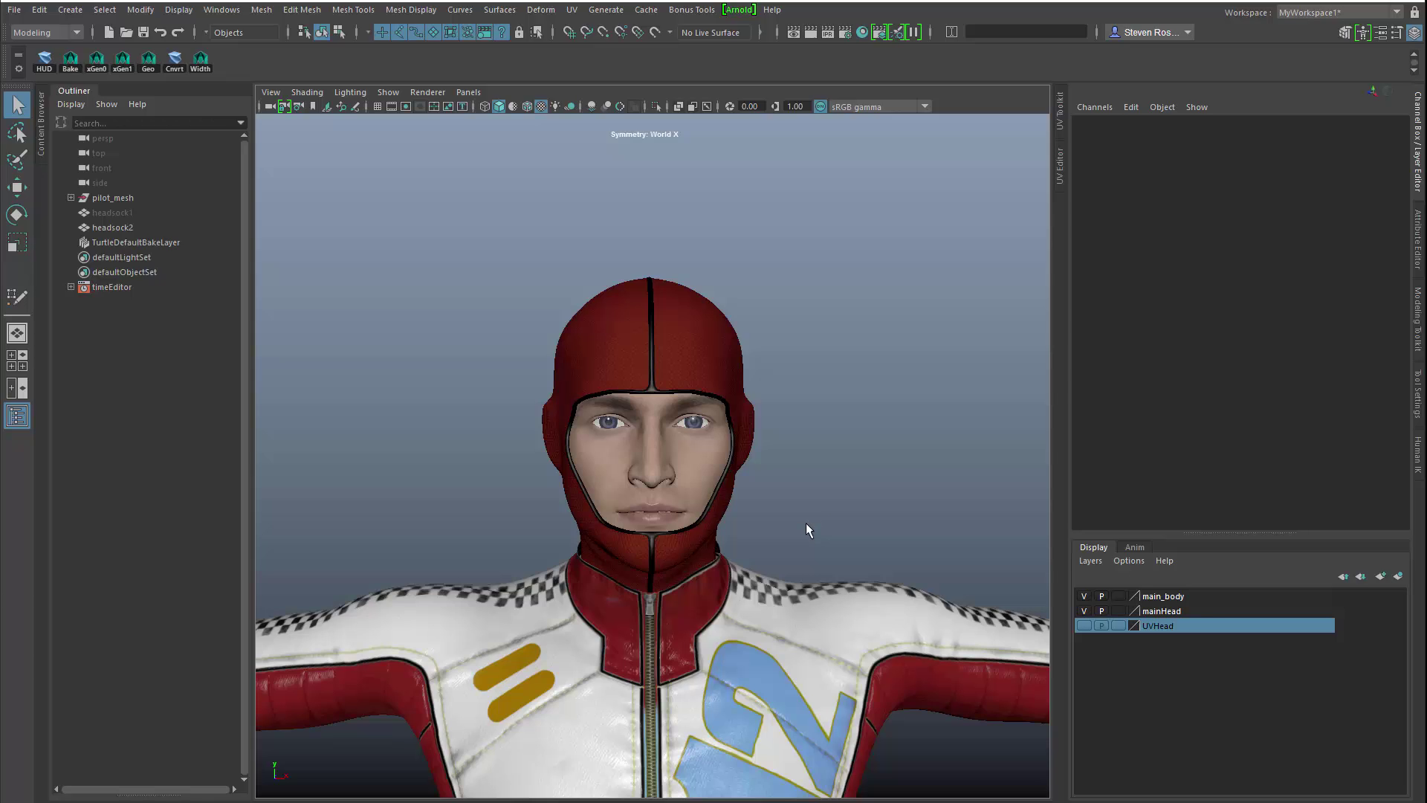
Select the pilot's face mesh and open the UV Editor beside the 3D view
alt+drag(770, 503, 689, 519)
alt+right_drag(689, 520, 768, 519)
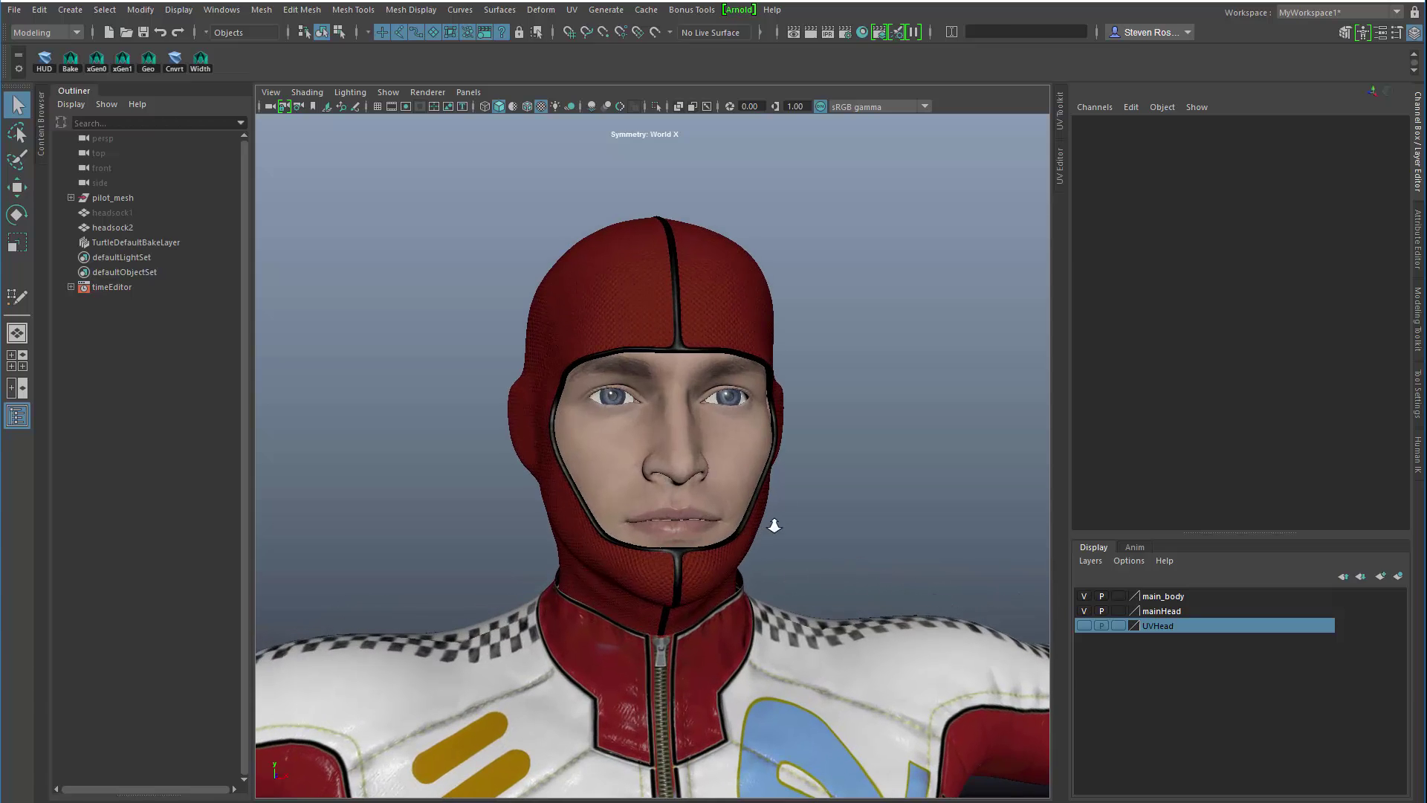
click(721, 446)
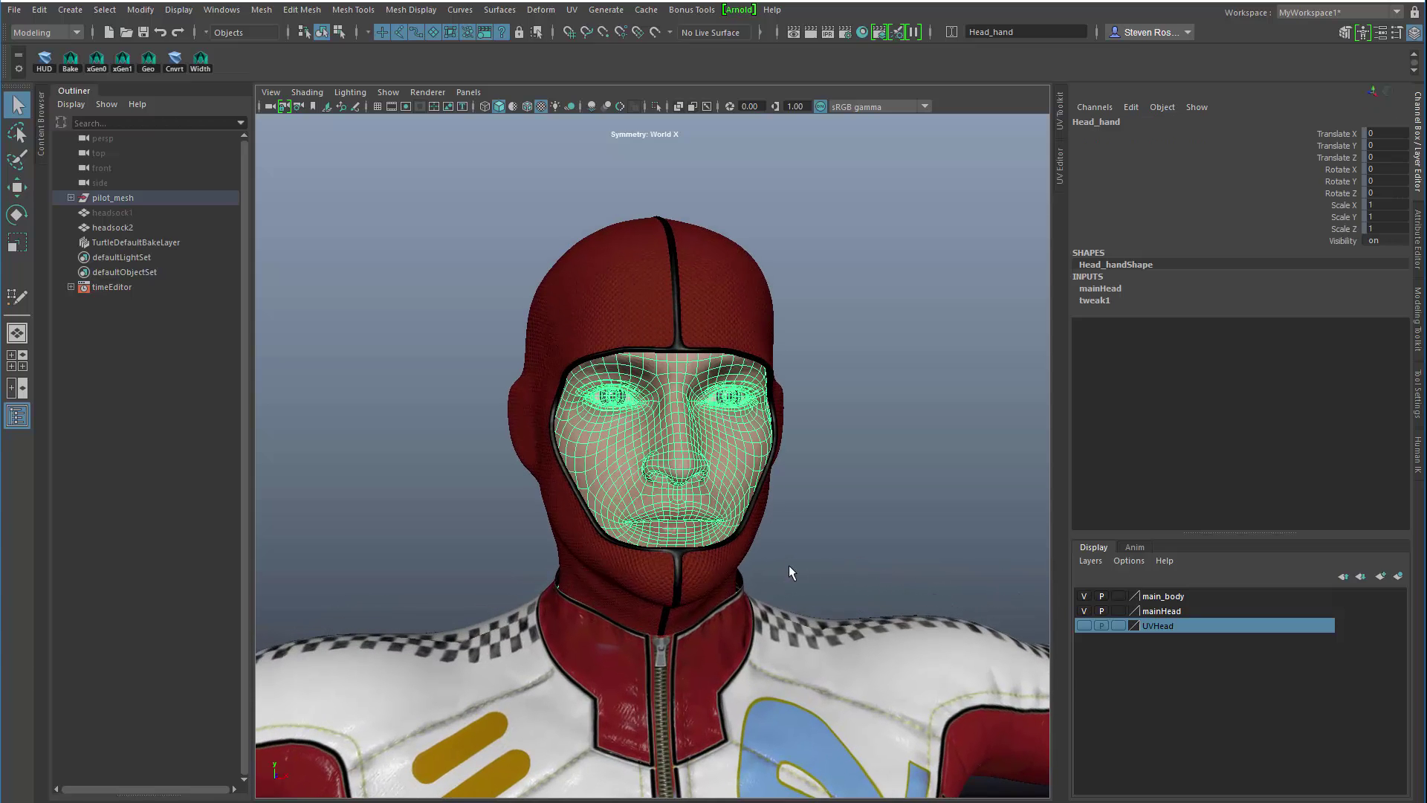
click(1059, 165)
drag(741, 563, 743, 562)
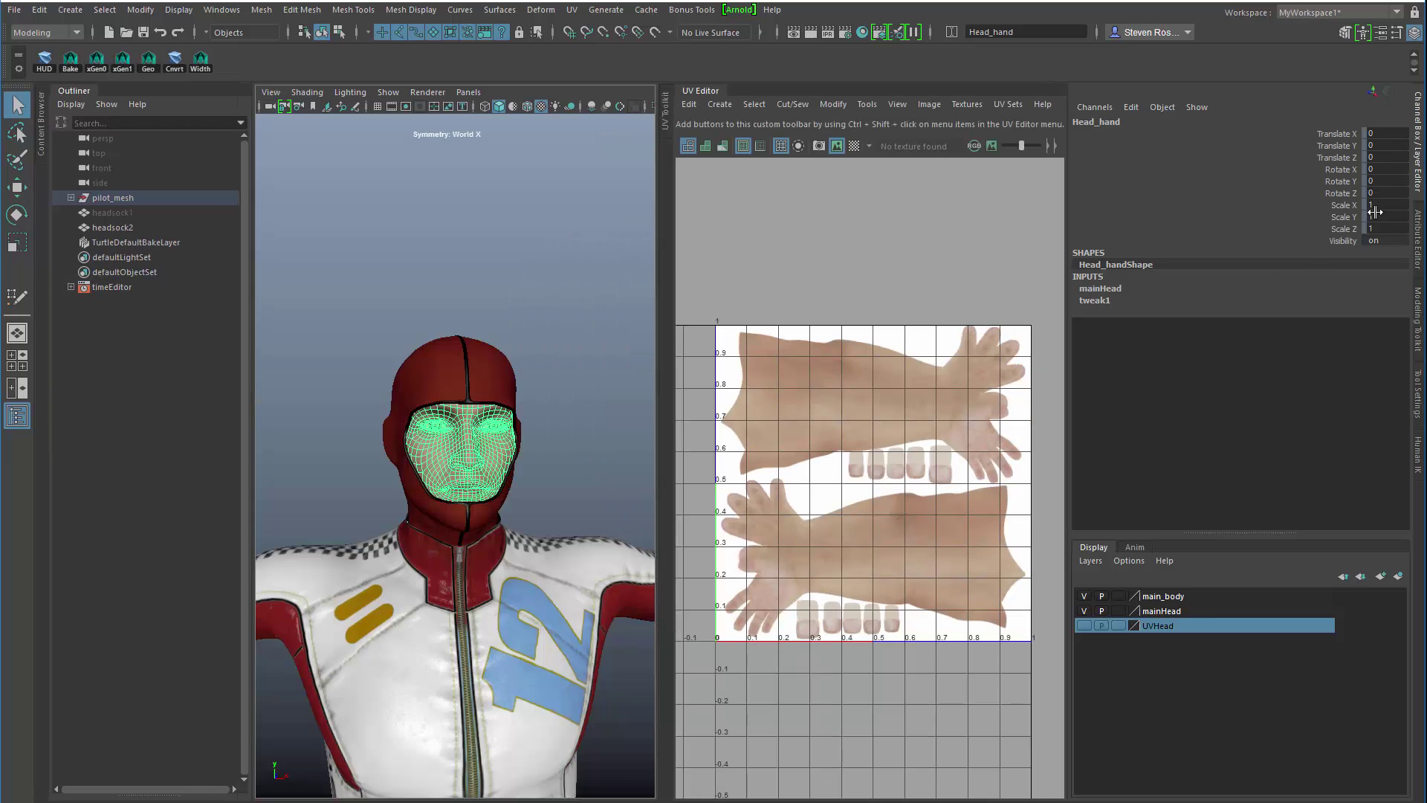
Collapse the Channel Box and the Outliner, and widen the UV Editor to about half of the workspace
click(1419, 179)
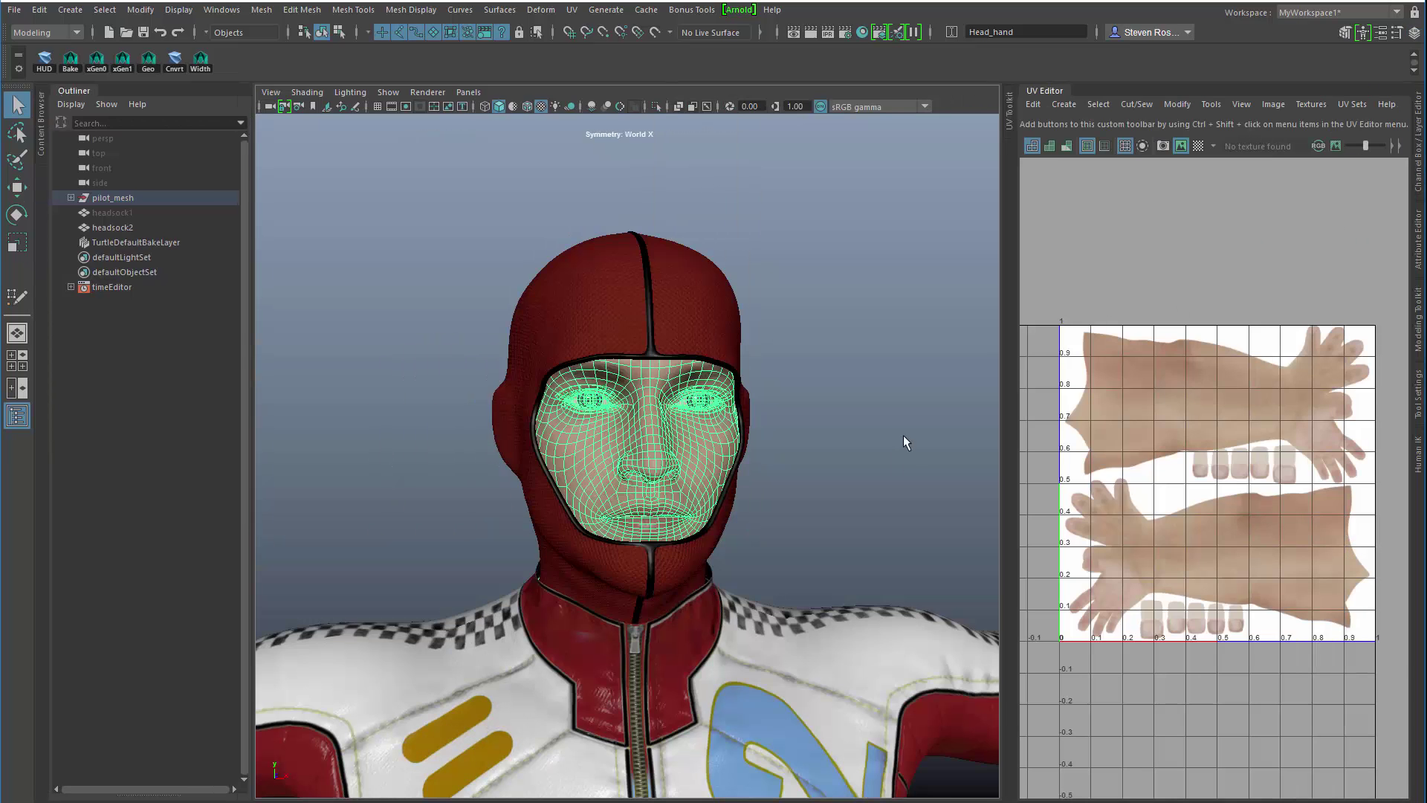
click(75, 94)
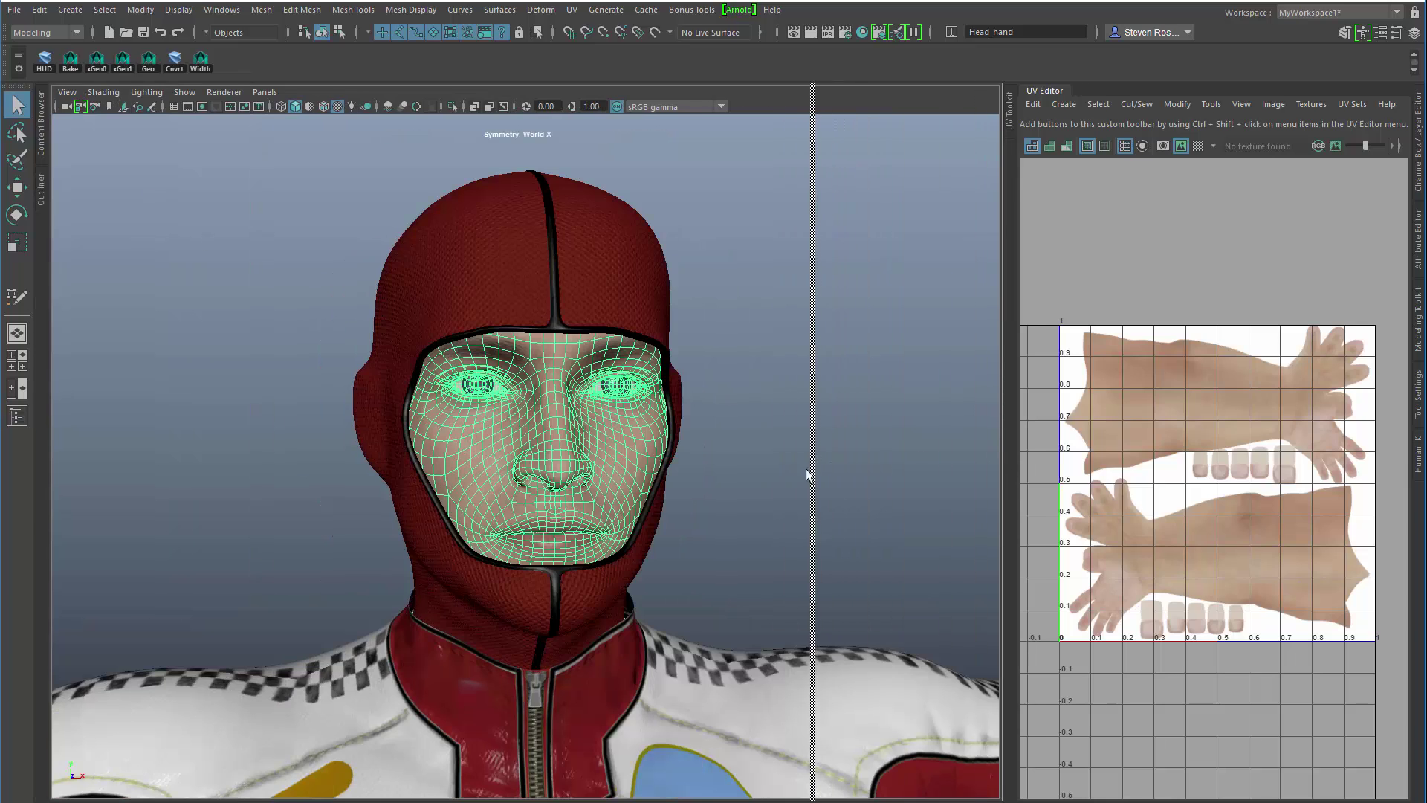
drag(1002, 462, 816, 513)
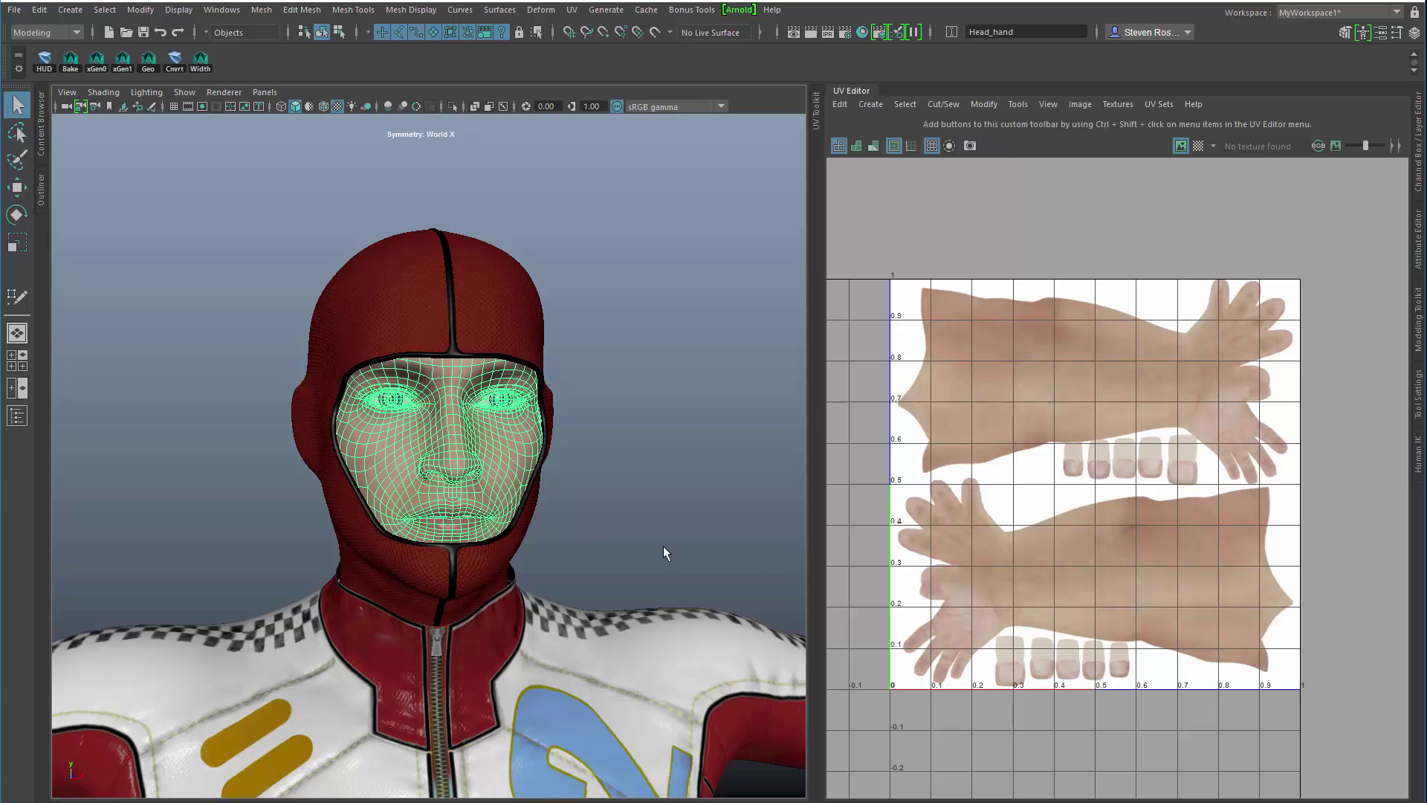
key(a)
key(f)
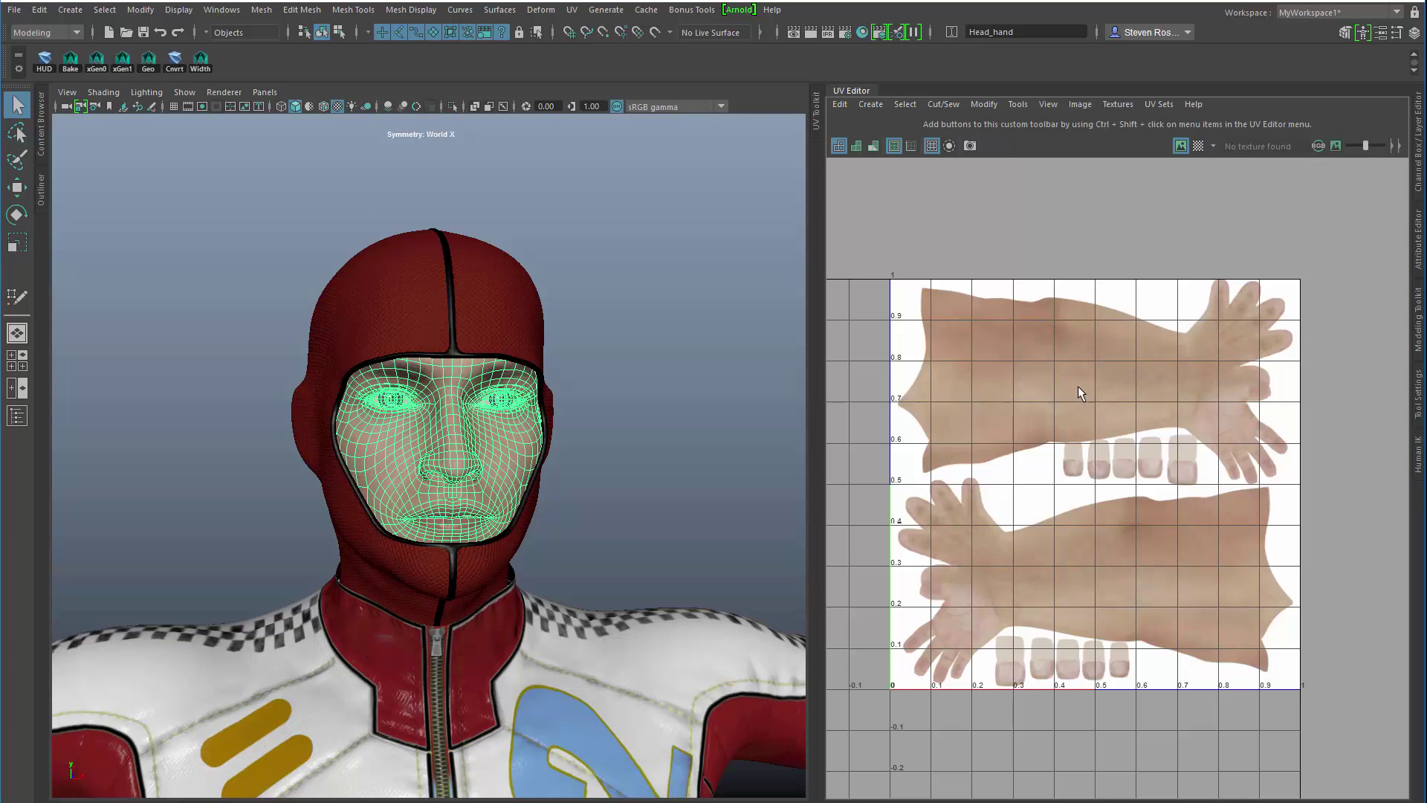
Display Face_Diffuse.jpg behind the face UVs, compare it with Face_Normal.jpg, and switch back to Face_Diffuse.jpg
click(1112, 105)
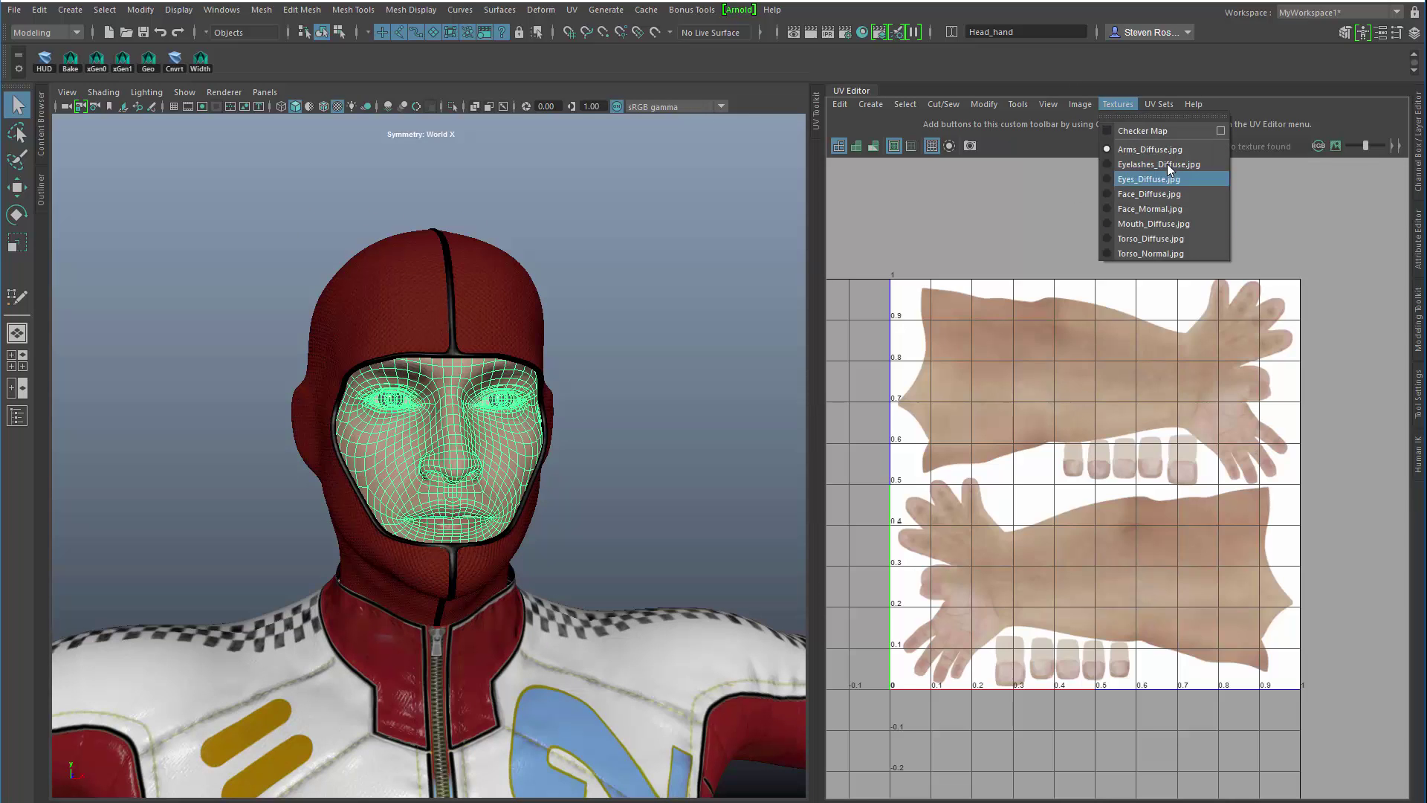
click(1150, 195)
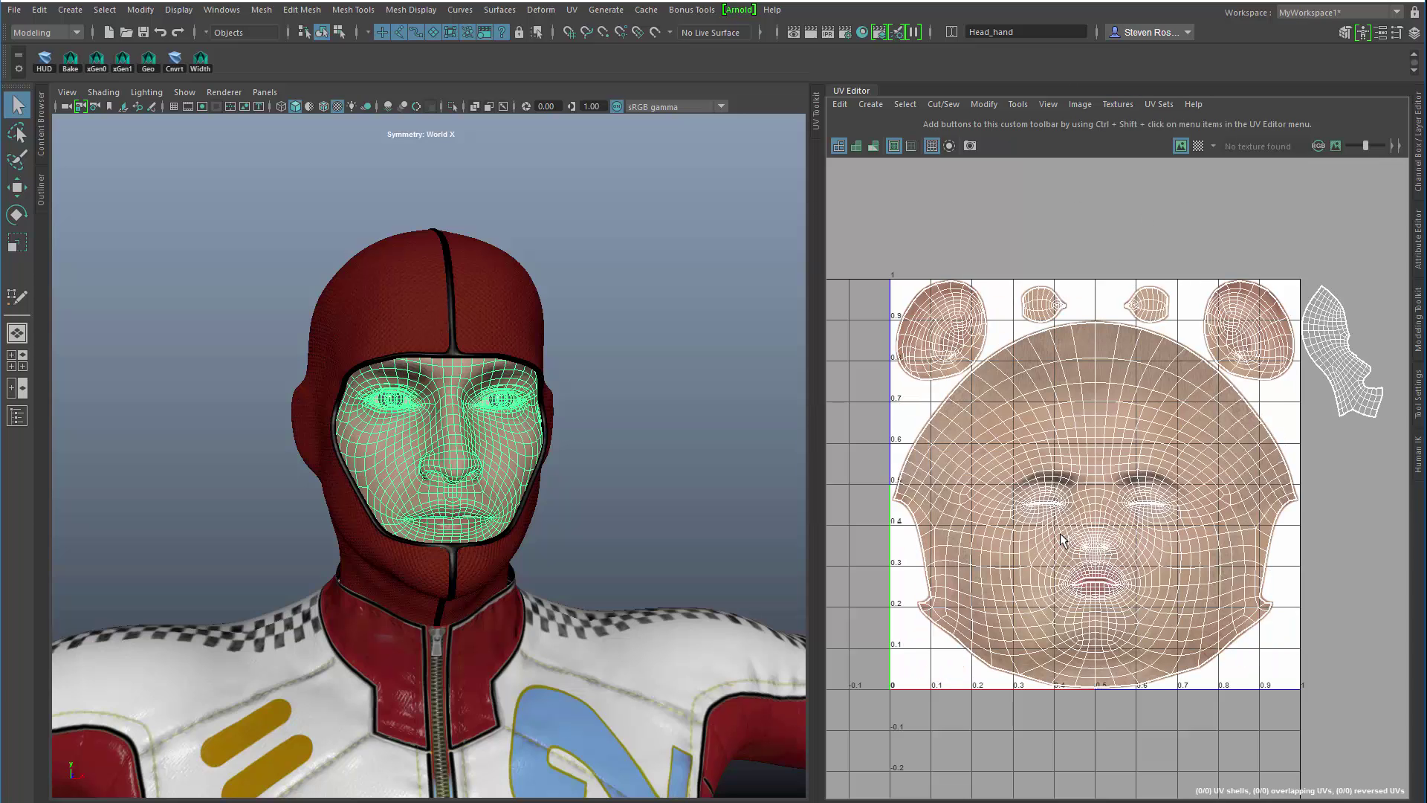
click(1102, 105)
click(1169, 224)
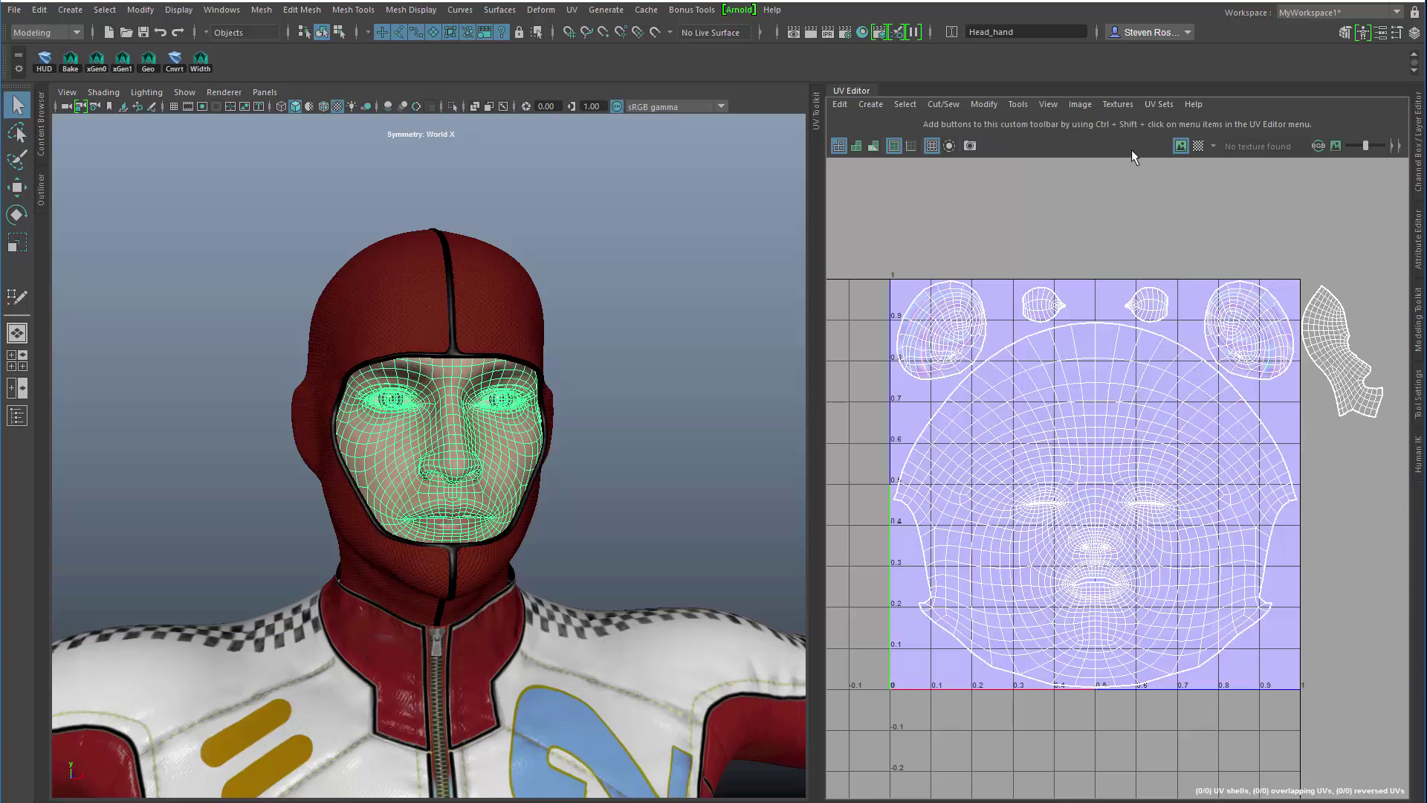
click(1120, 108)
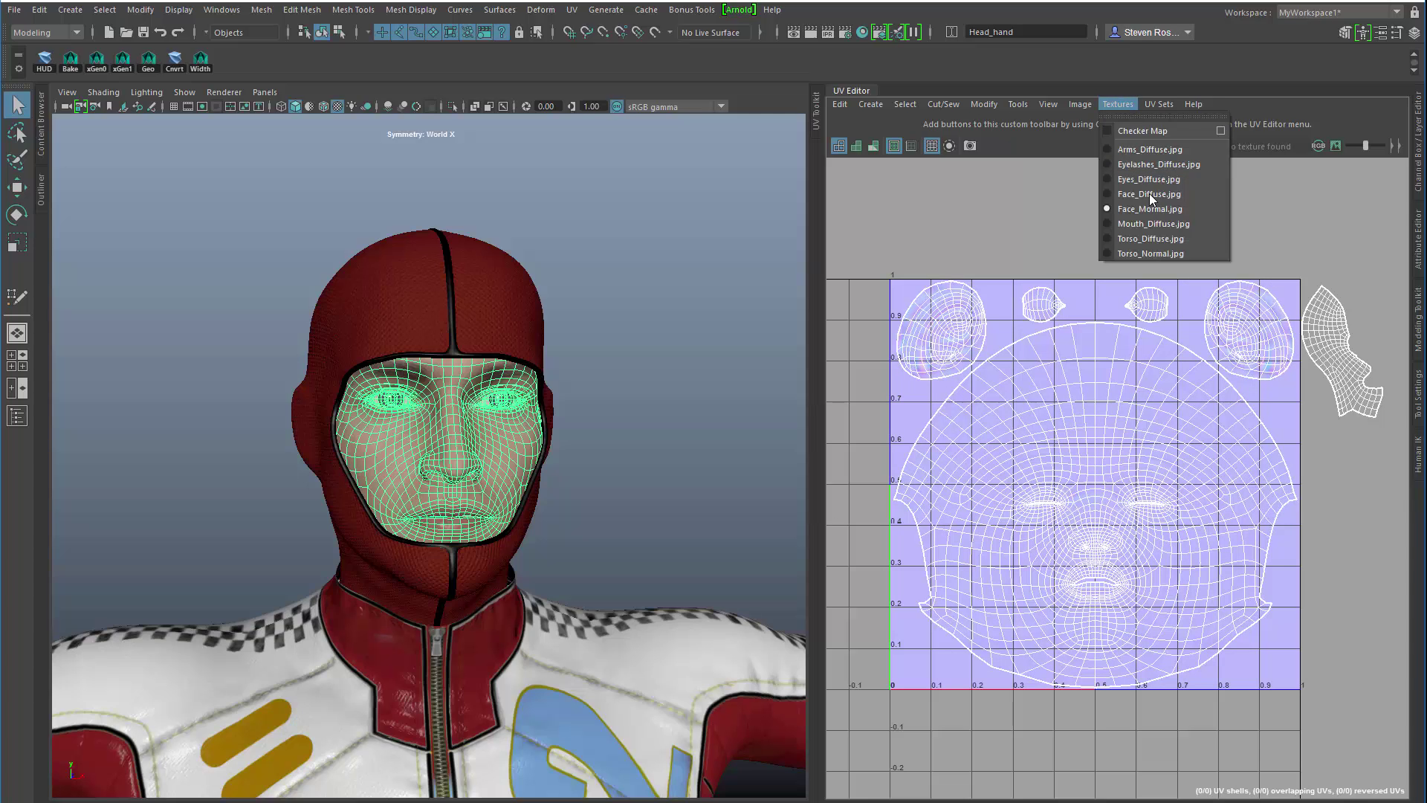
click(1155, 195)
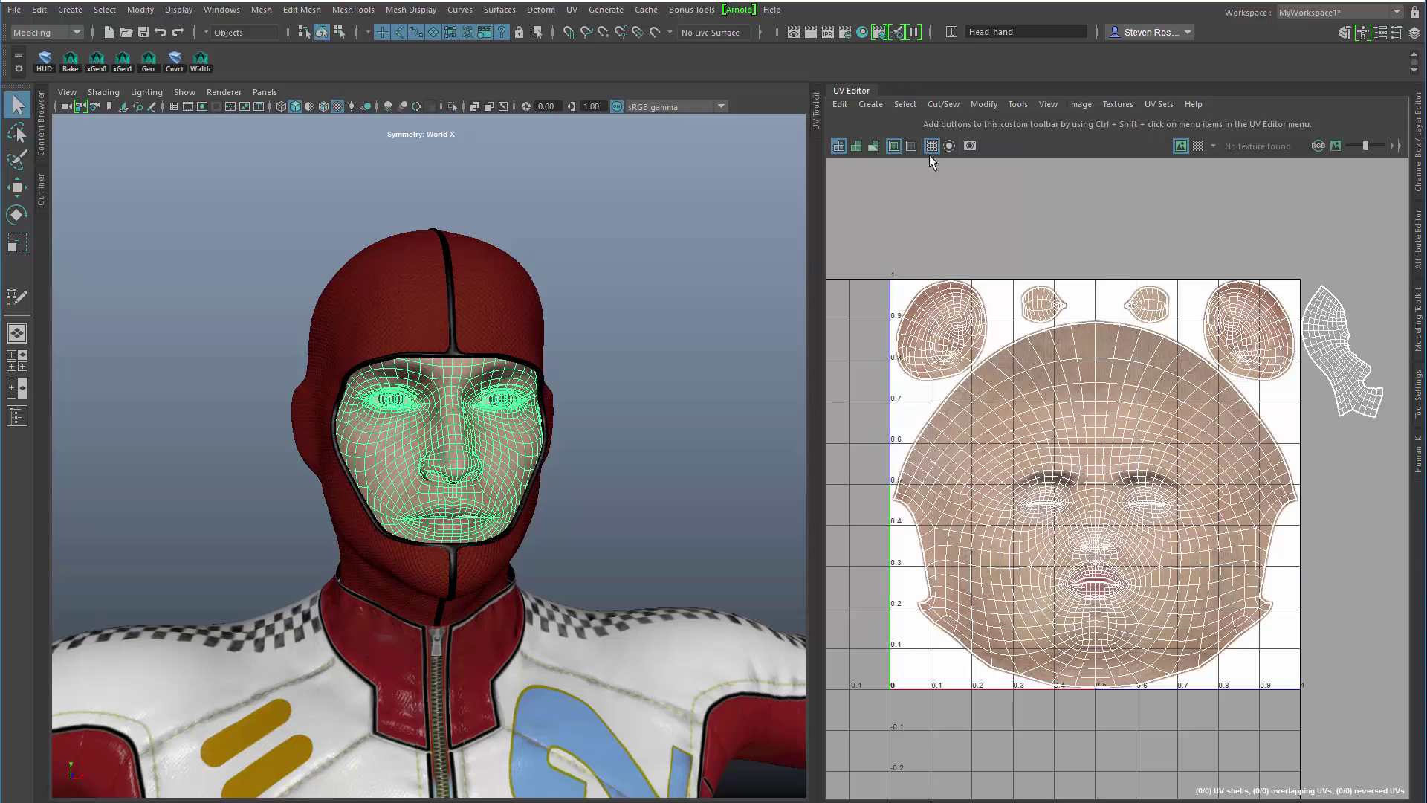
Preview the face UVs with distortion shading and with the checker map, turning each display off again
click(875, 144)
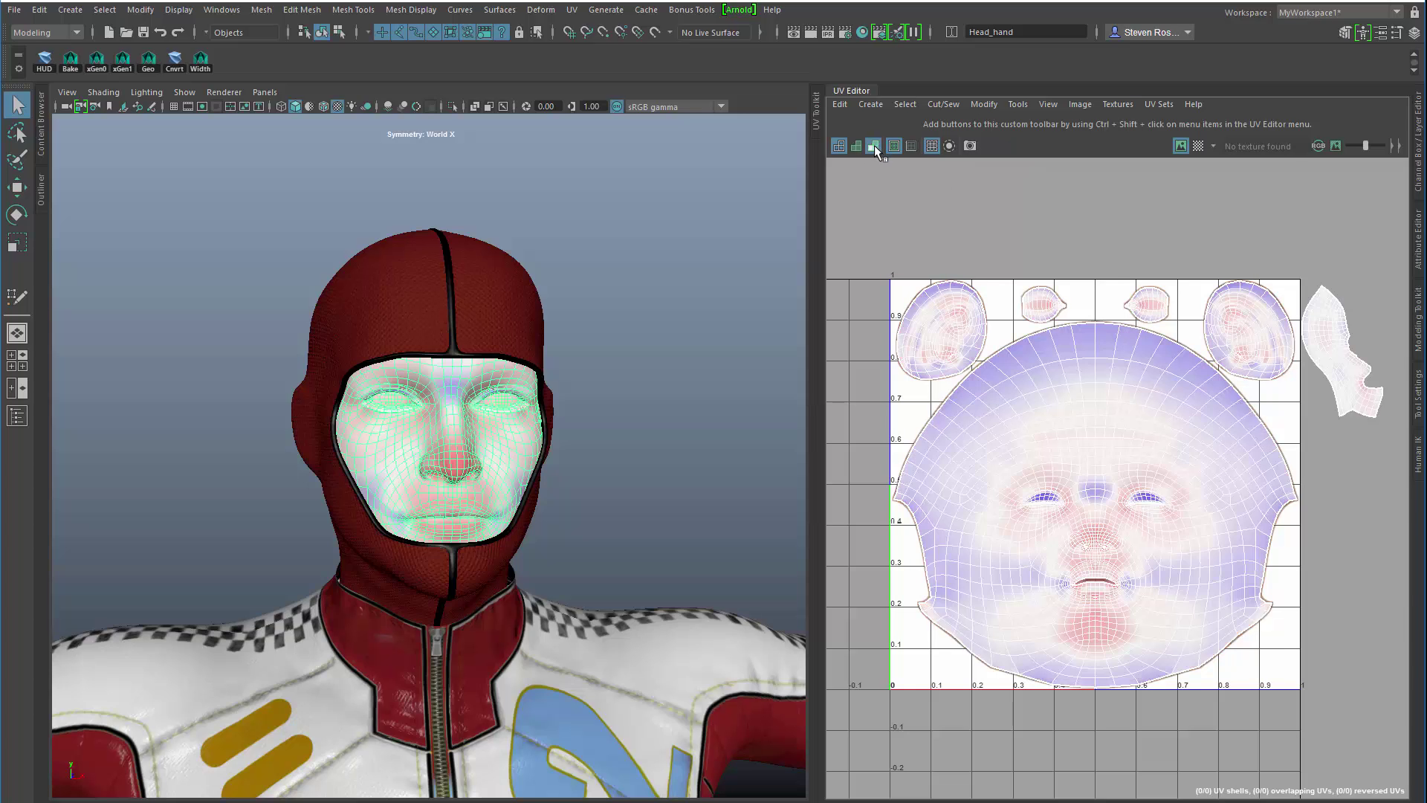
click(874, 144)
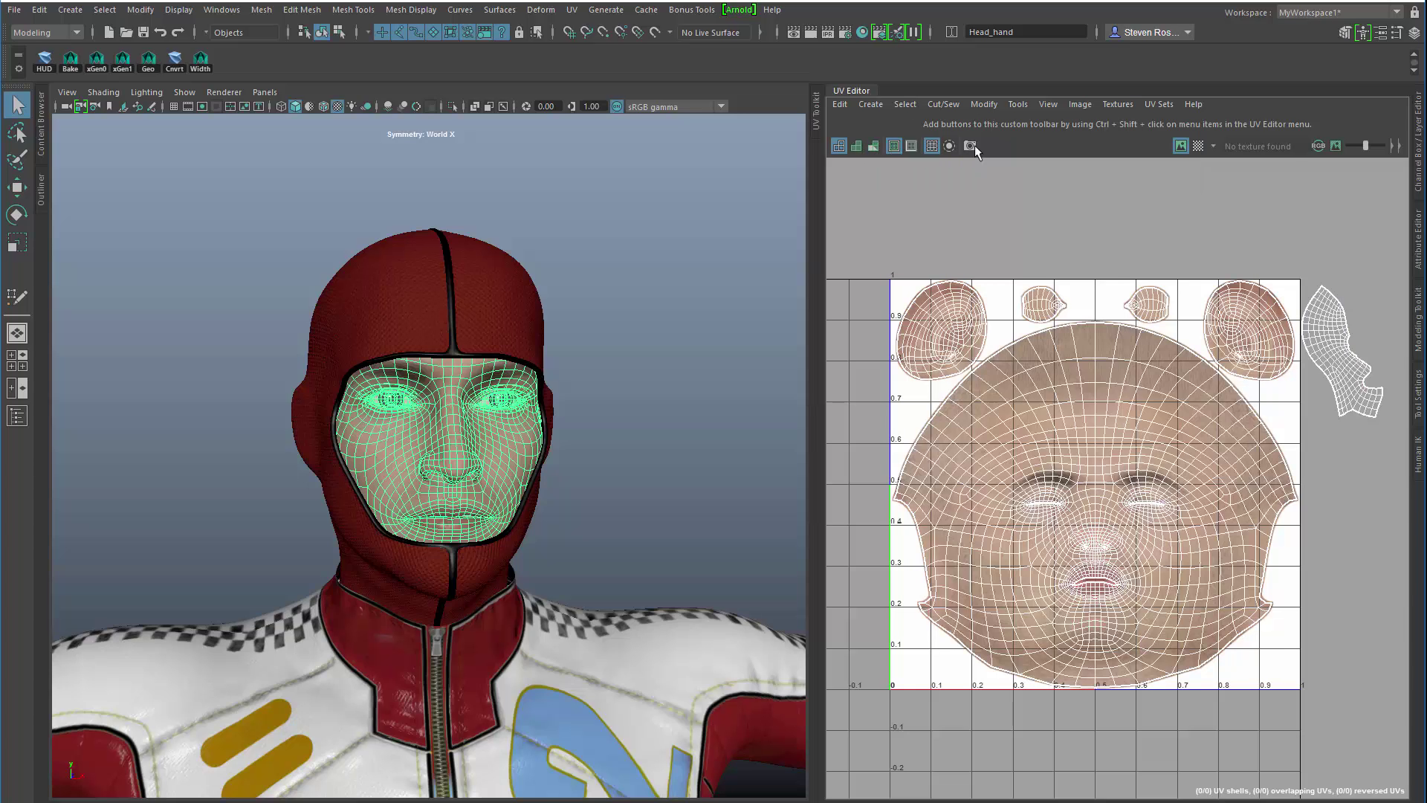
click(1198, 146)
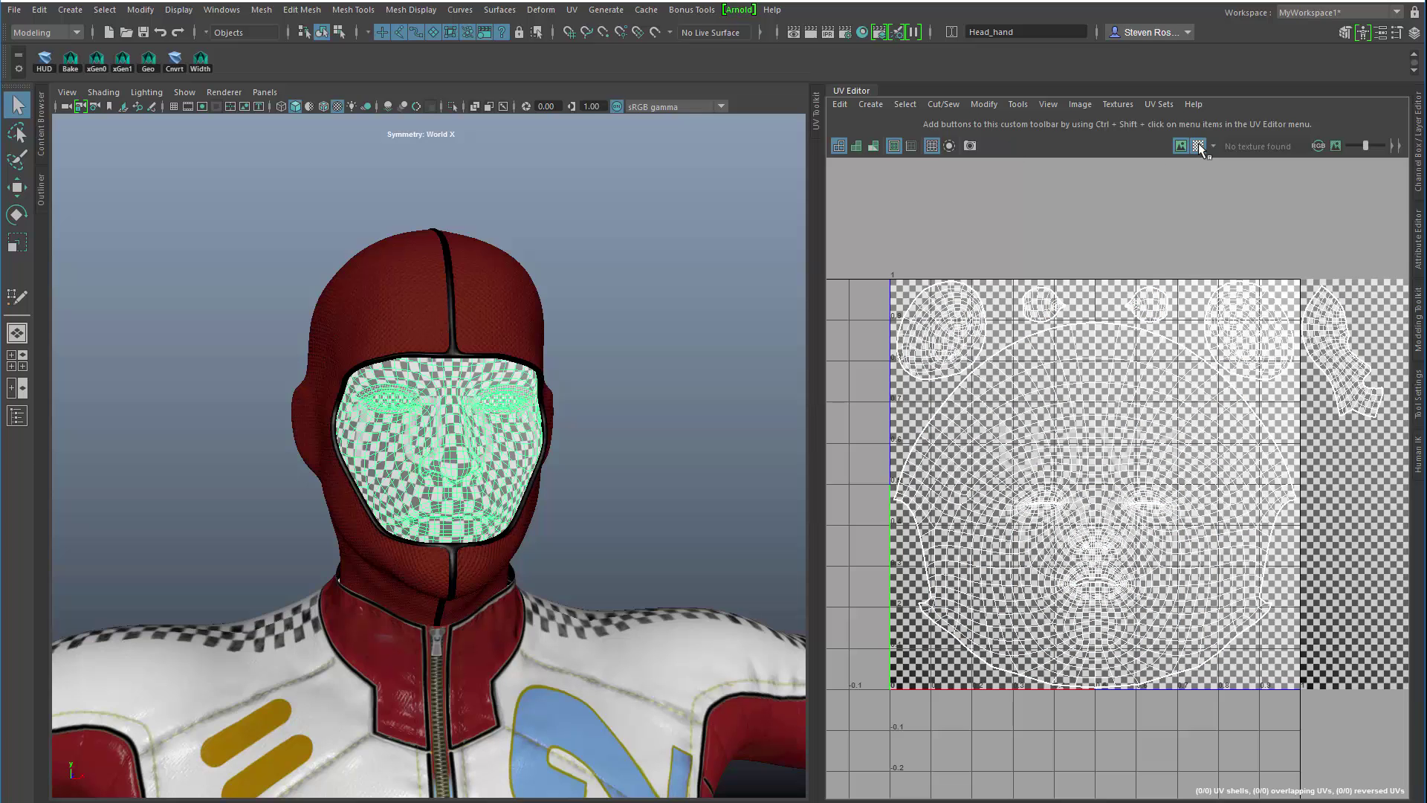
click(1198, 146)
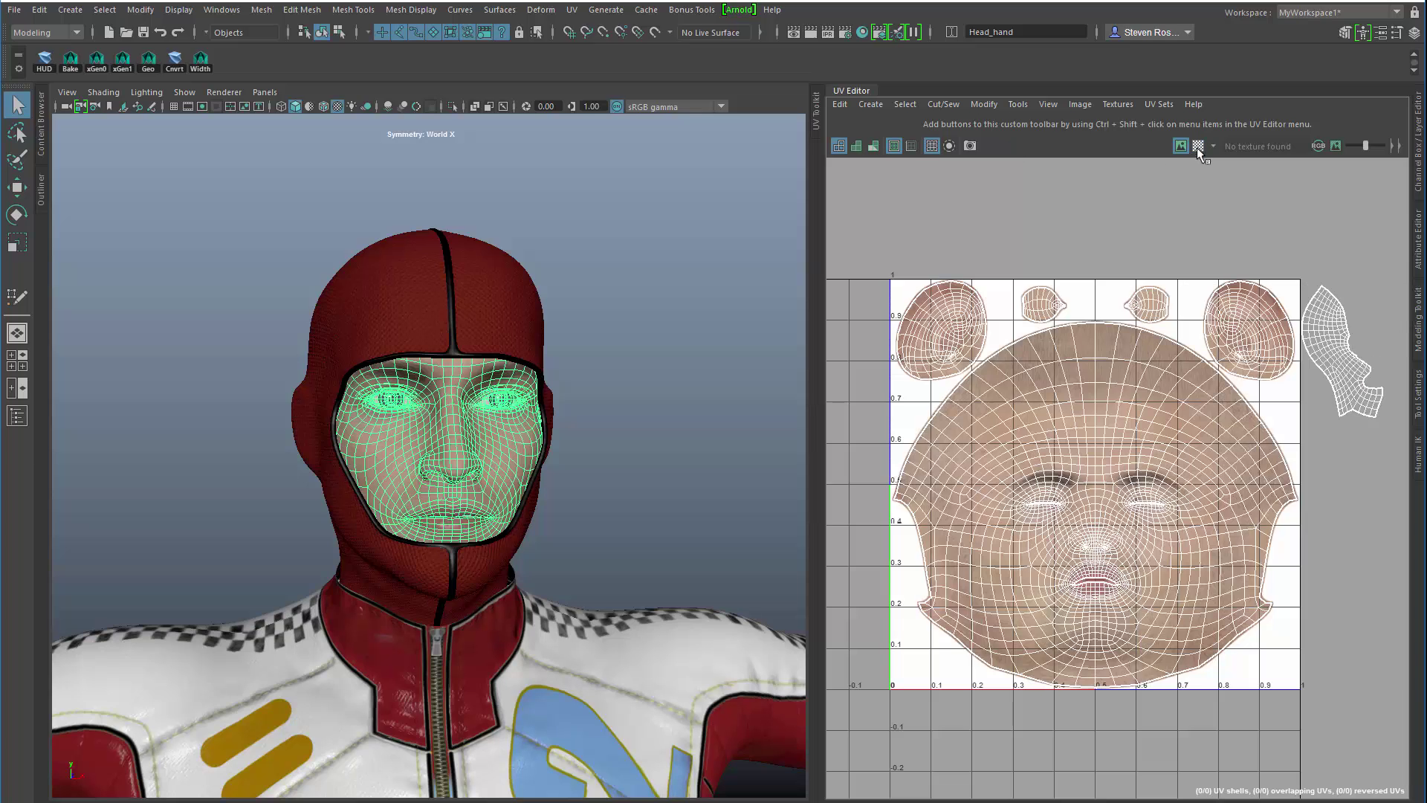
Review the UV Editor's mapping, cutting and modifying commands, and show the UV Toolkit
click(936, 103)
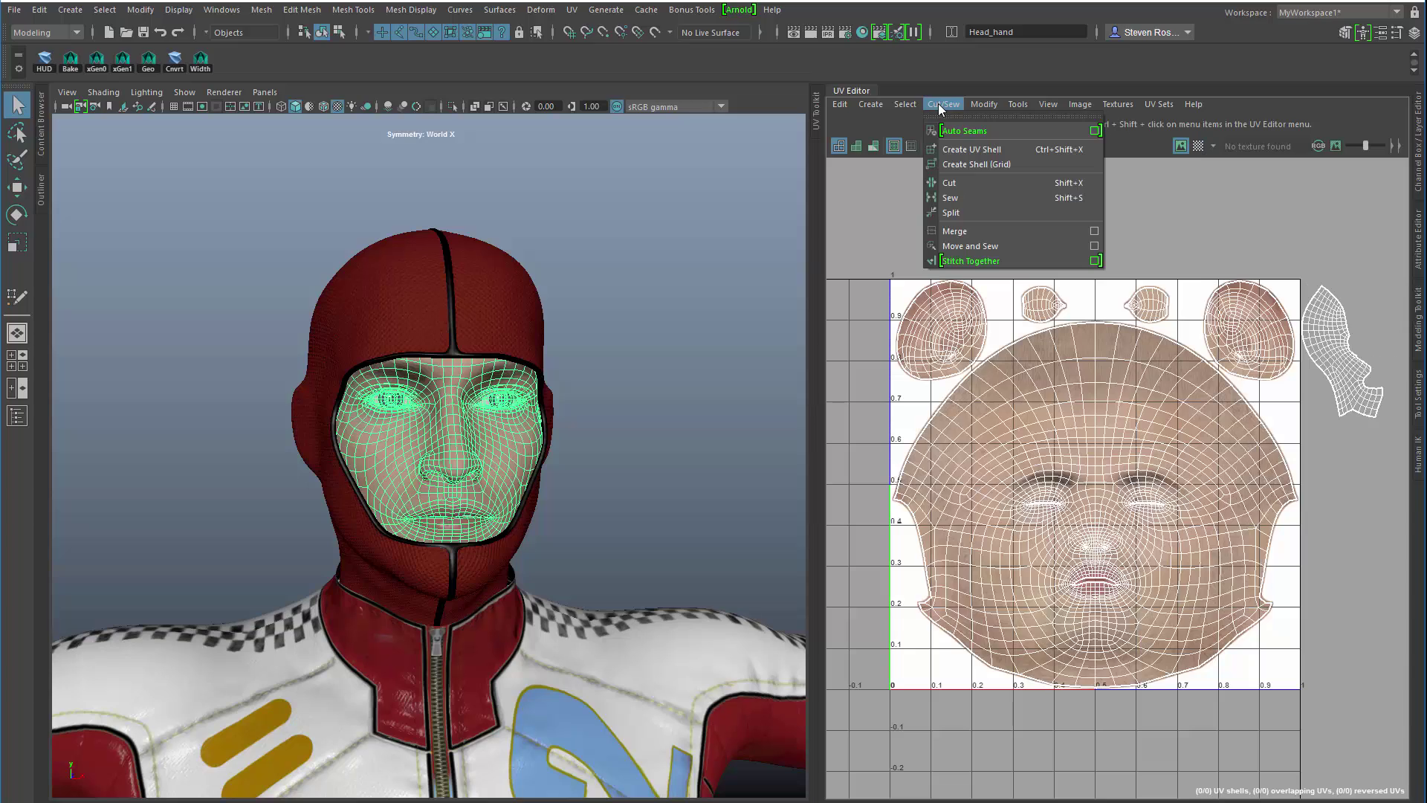
mouse_move(891, 101)
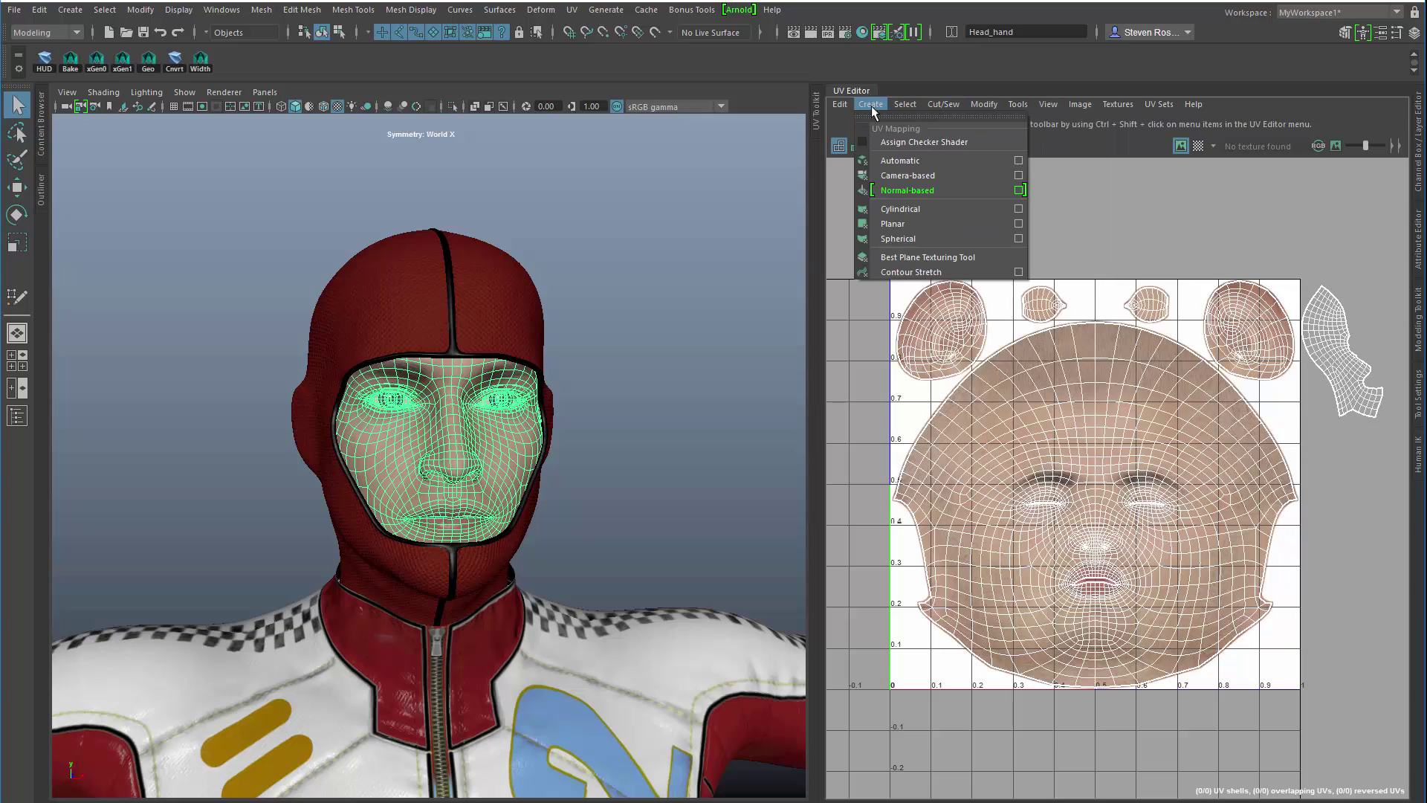
mouse_move(975, 104)
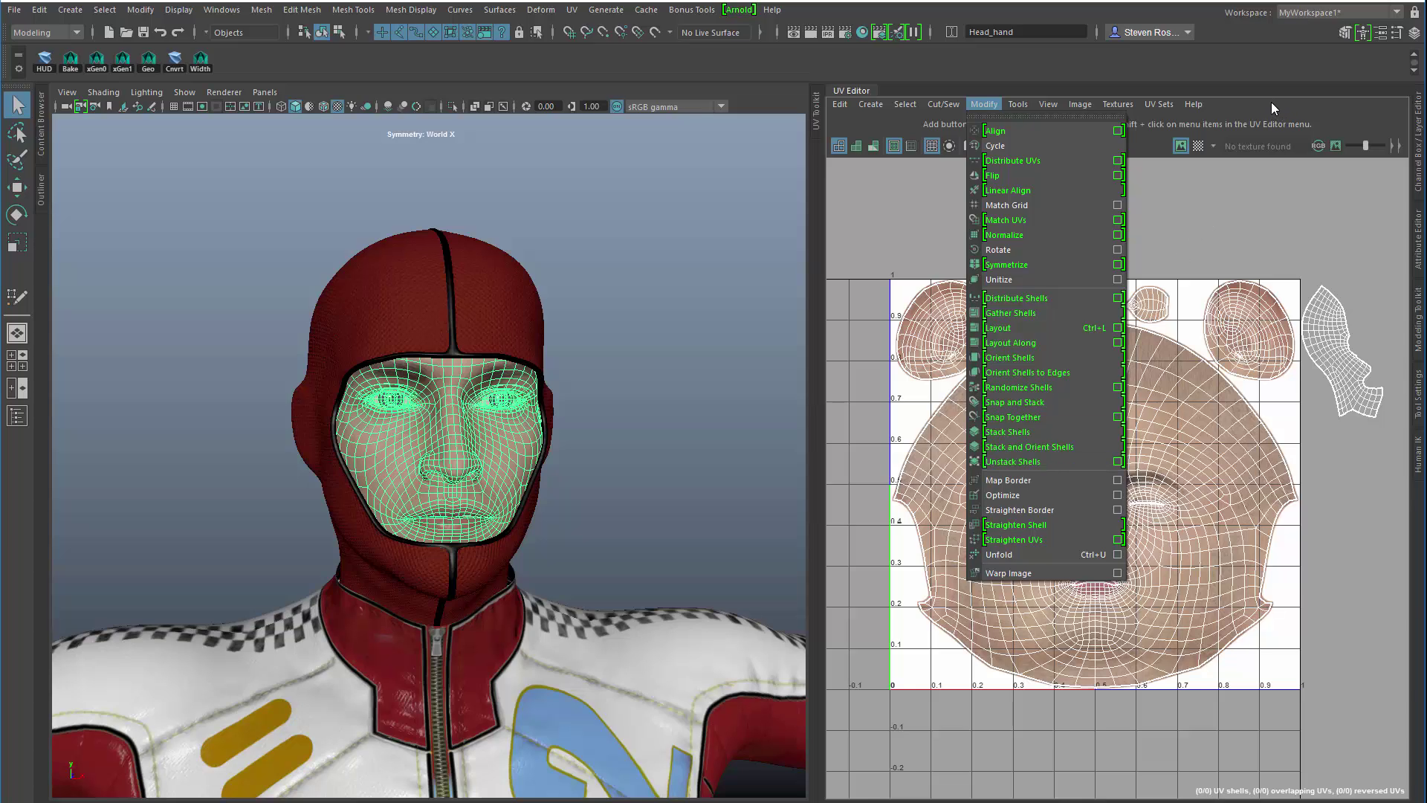
click(1157, 105)
click(1018, 105)
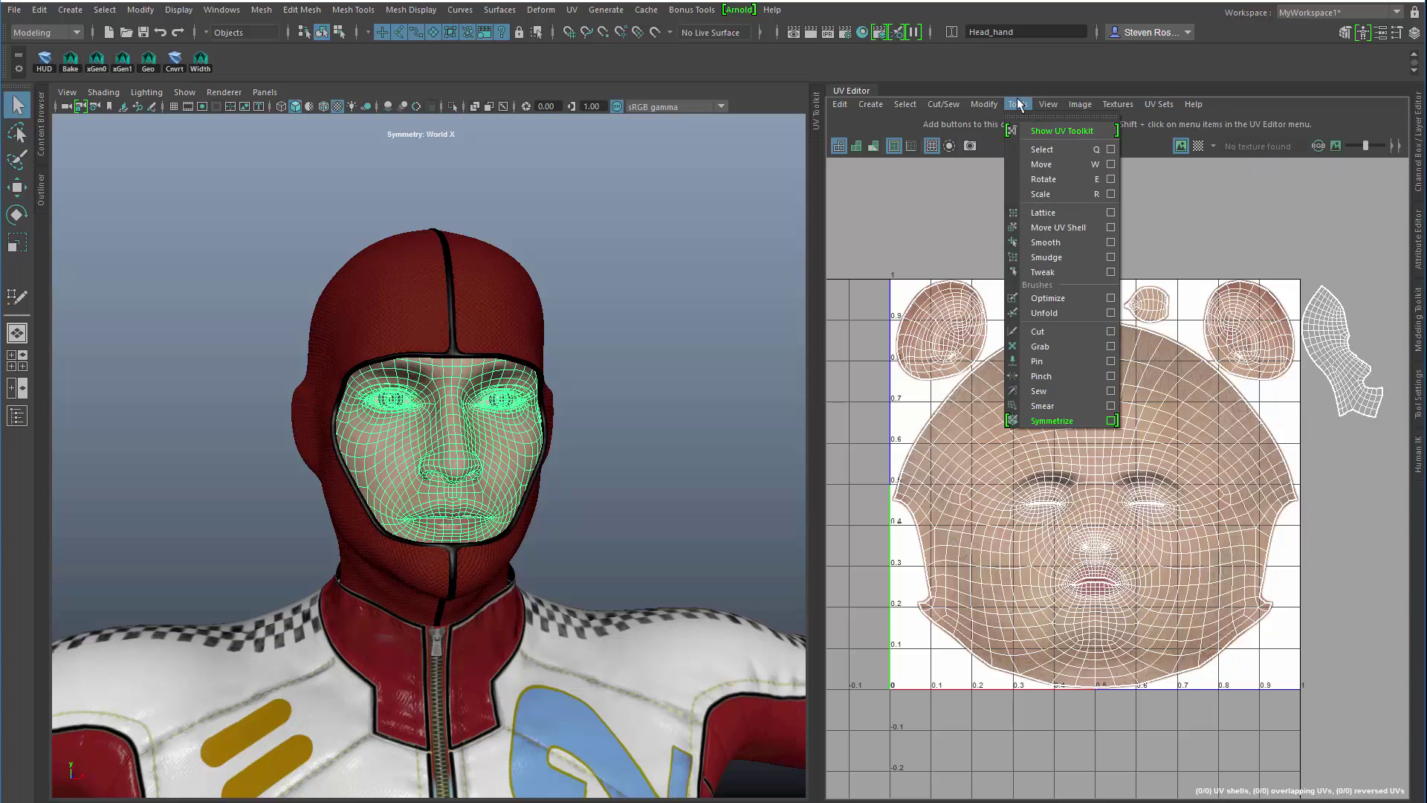
click(1060, 132)
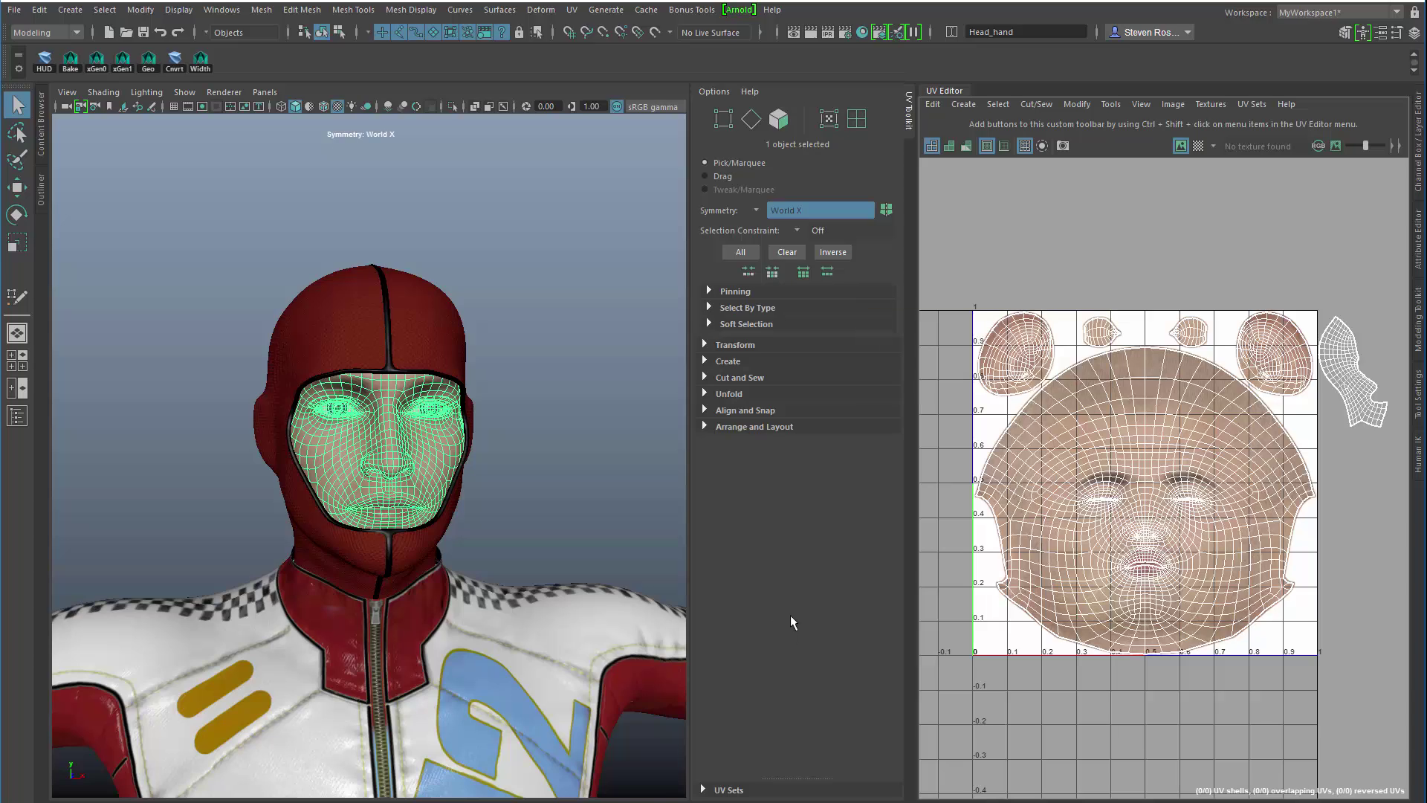
Examine the UV Toolkit's Transform, Create, Cut and Sew, Unfold, Align and Snap, and Arrange and Layout tools
click(706, 346)
click(706, 346)
click(704, 362)
click(704, 364)
click(705, 377)
click(705, 377)
click(707, 393)
click(706, 395)
click(706, 410)
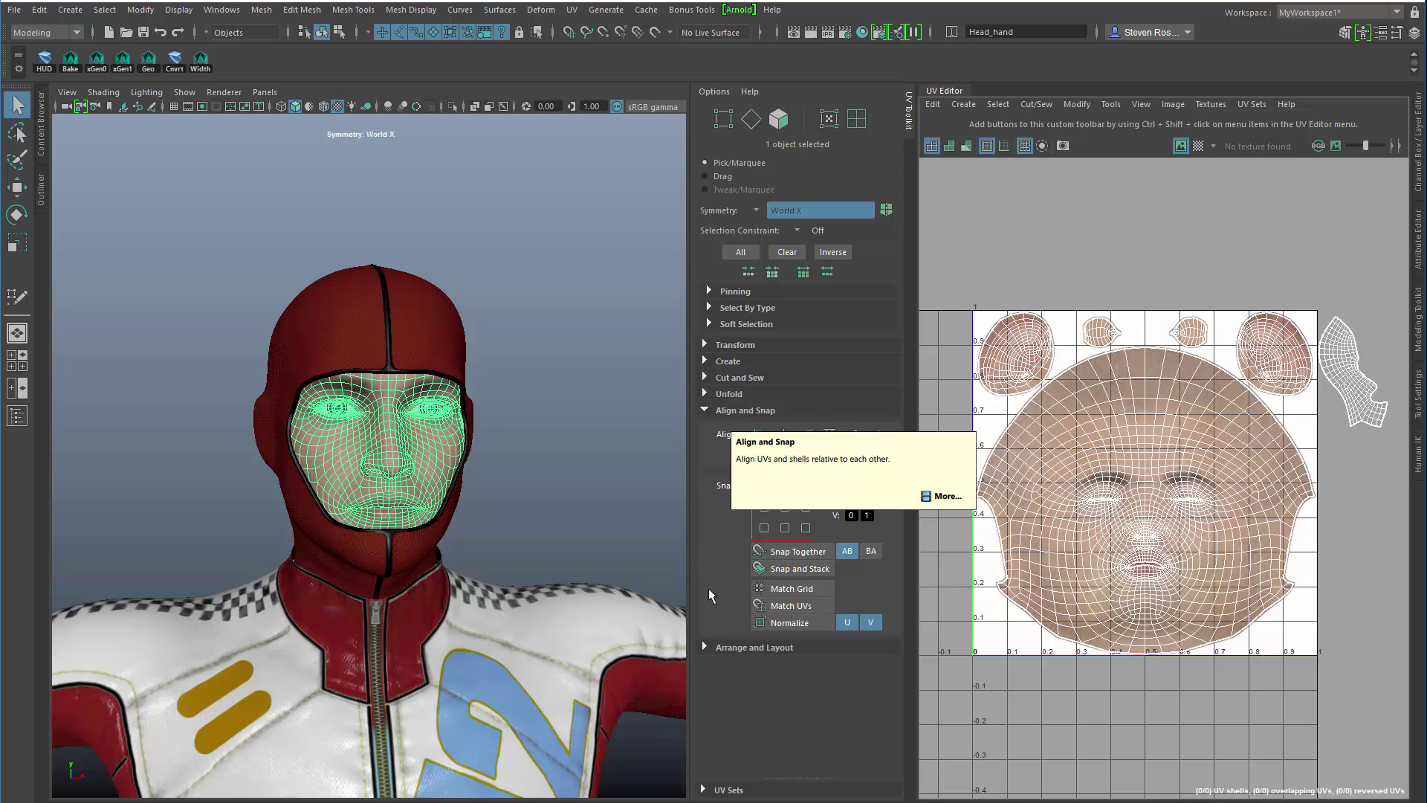
click(705, 645)
scroll(778, 541, down, 2)
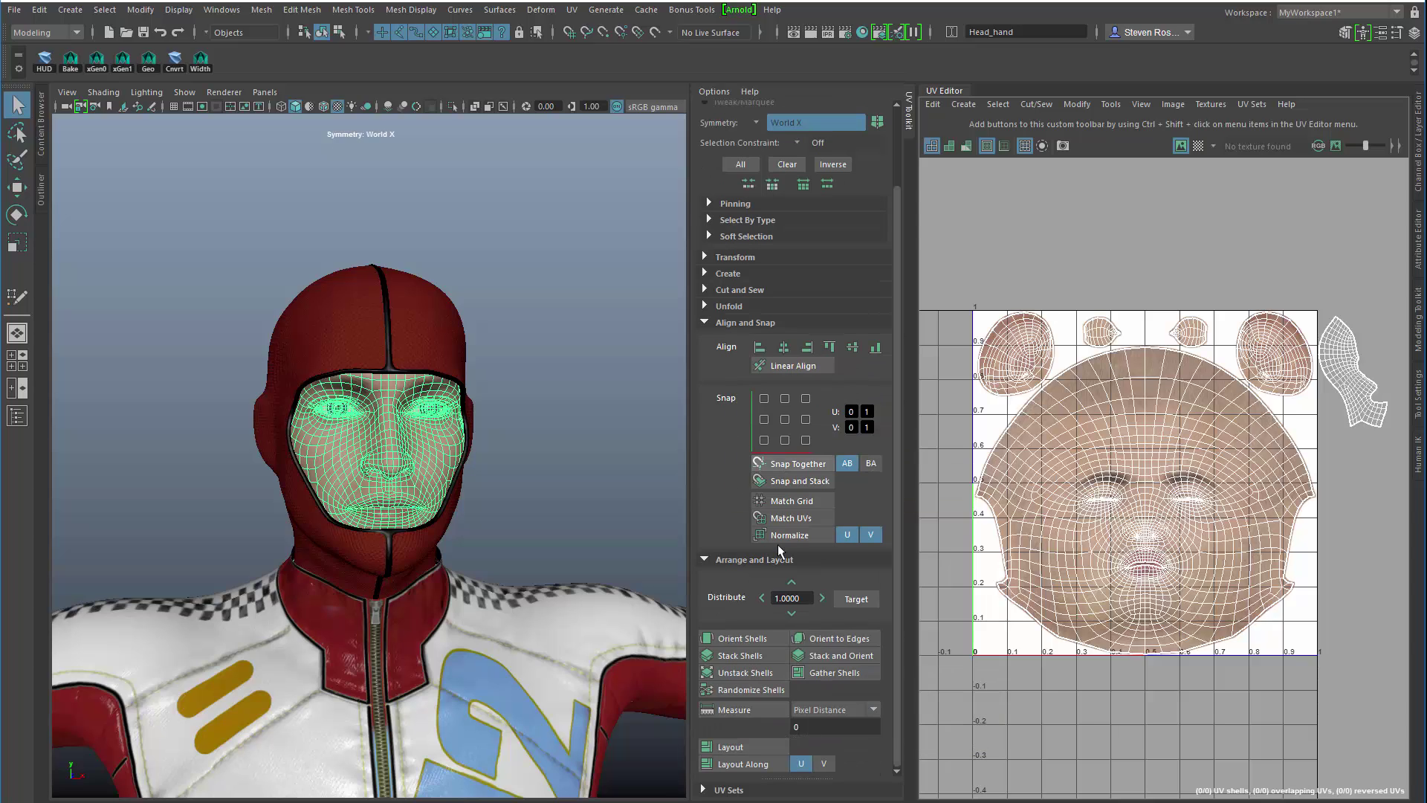
click(704, 558)
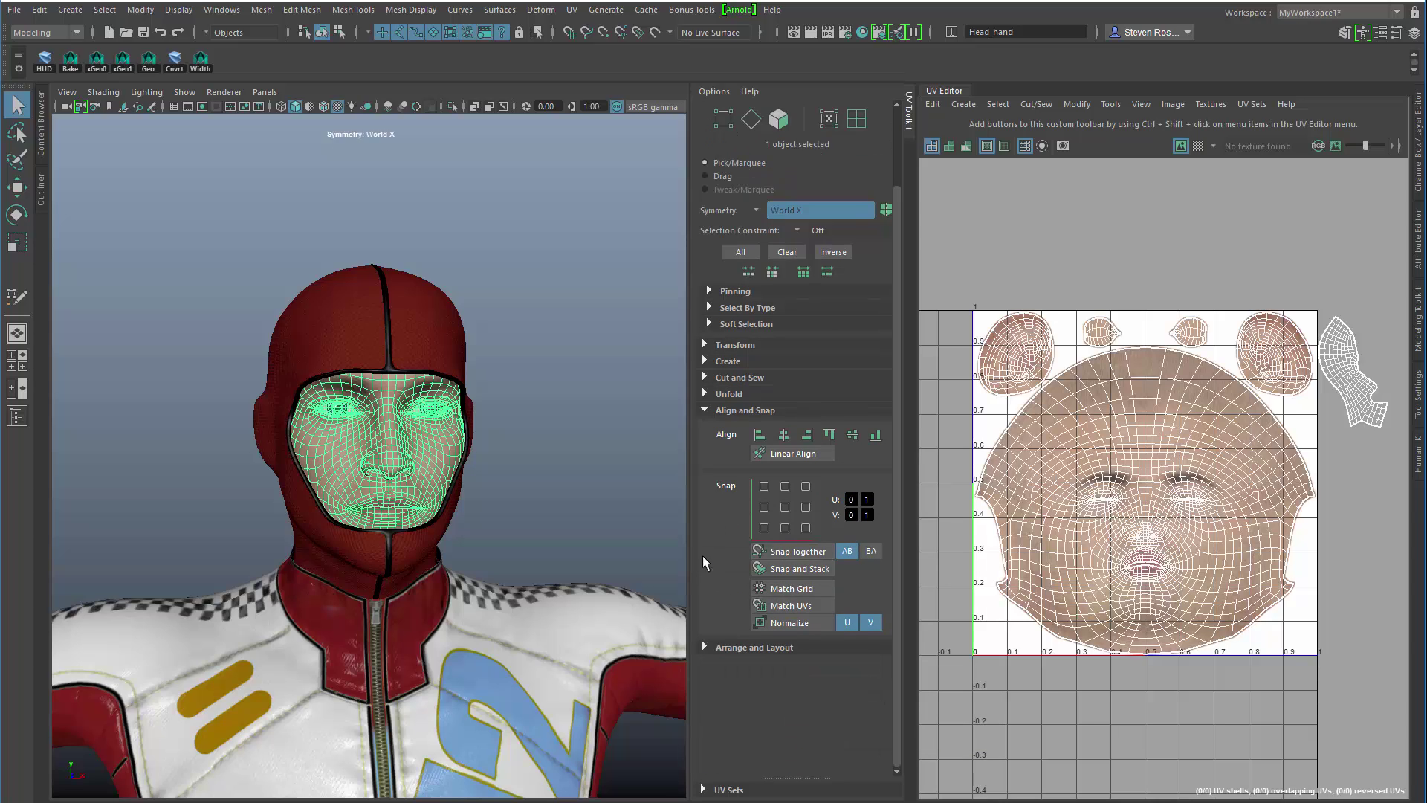
click(705, 410)
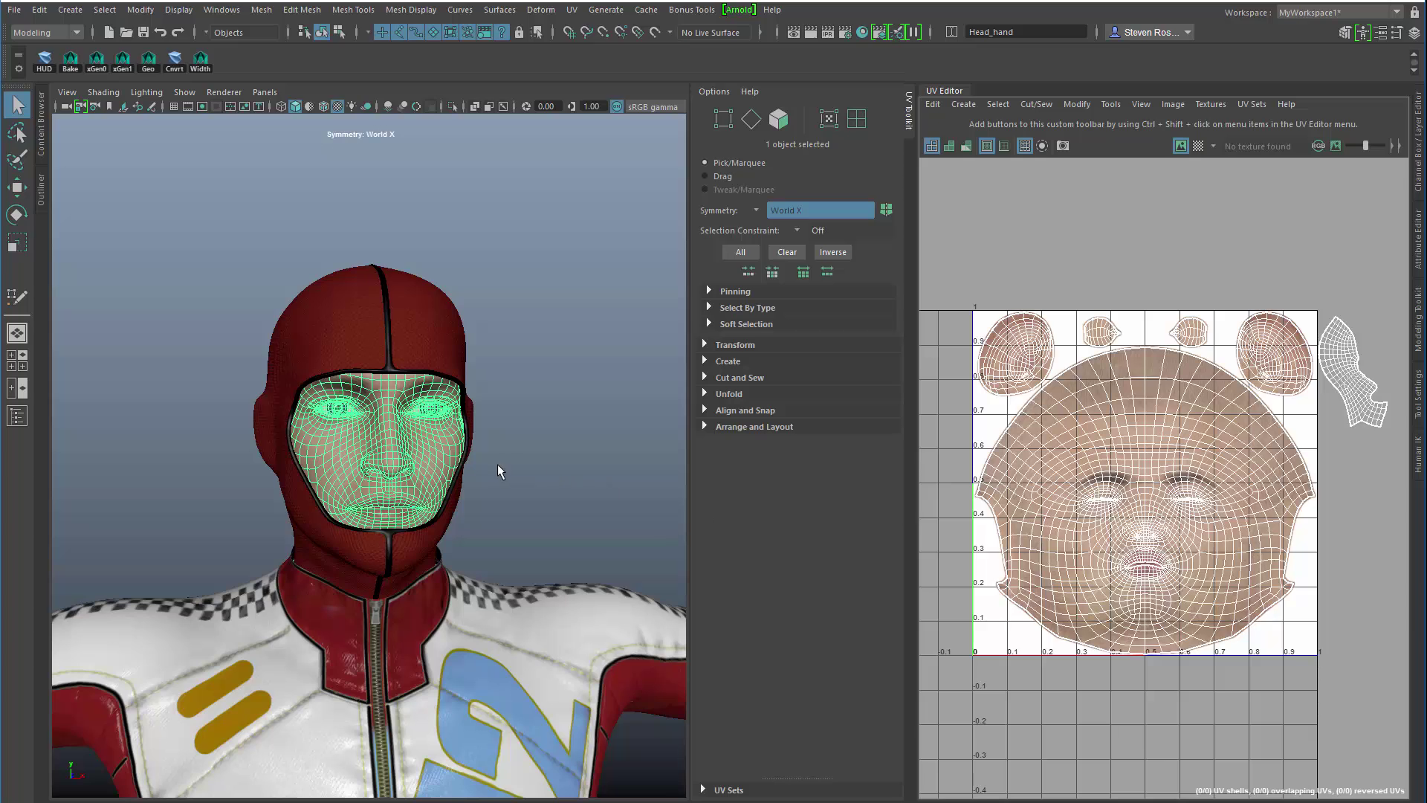
alt+drag(497, 463, 477, 474)
key(ctrl+1)
key(ctrl+1)
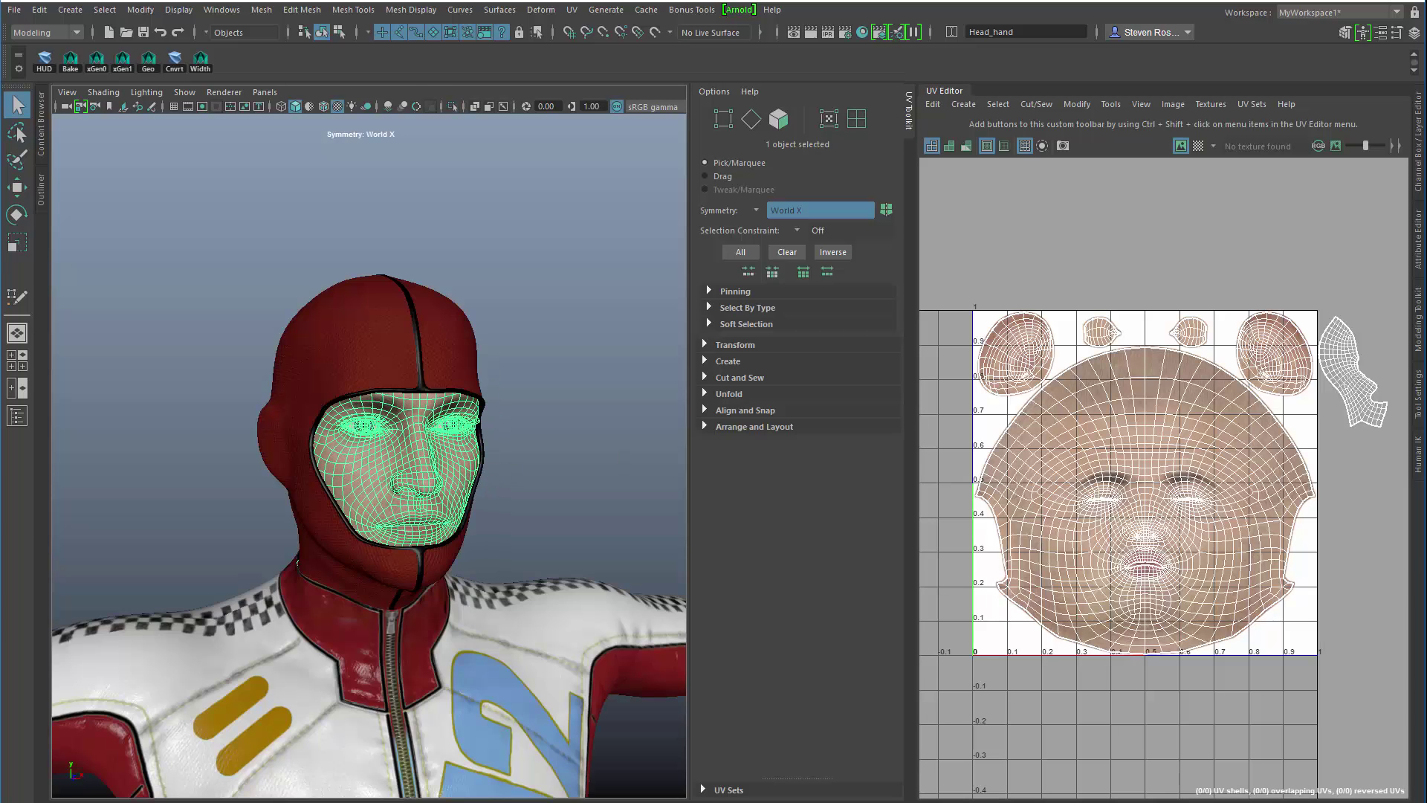
Bring back the Layer Editor, deselect the face, show the UVHead layer, and hide the mainHead and main_body layers
click(1421, 155)
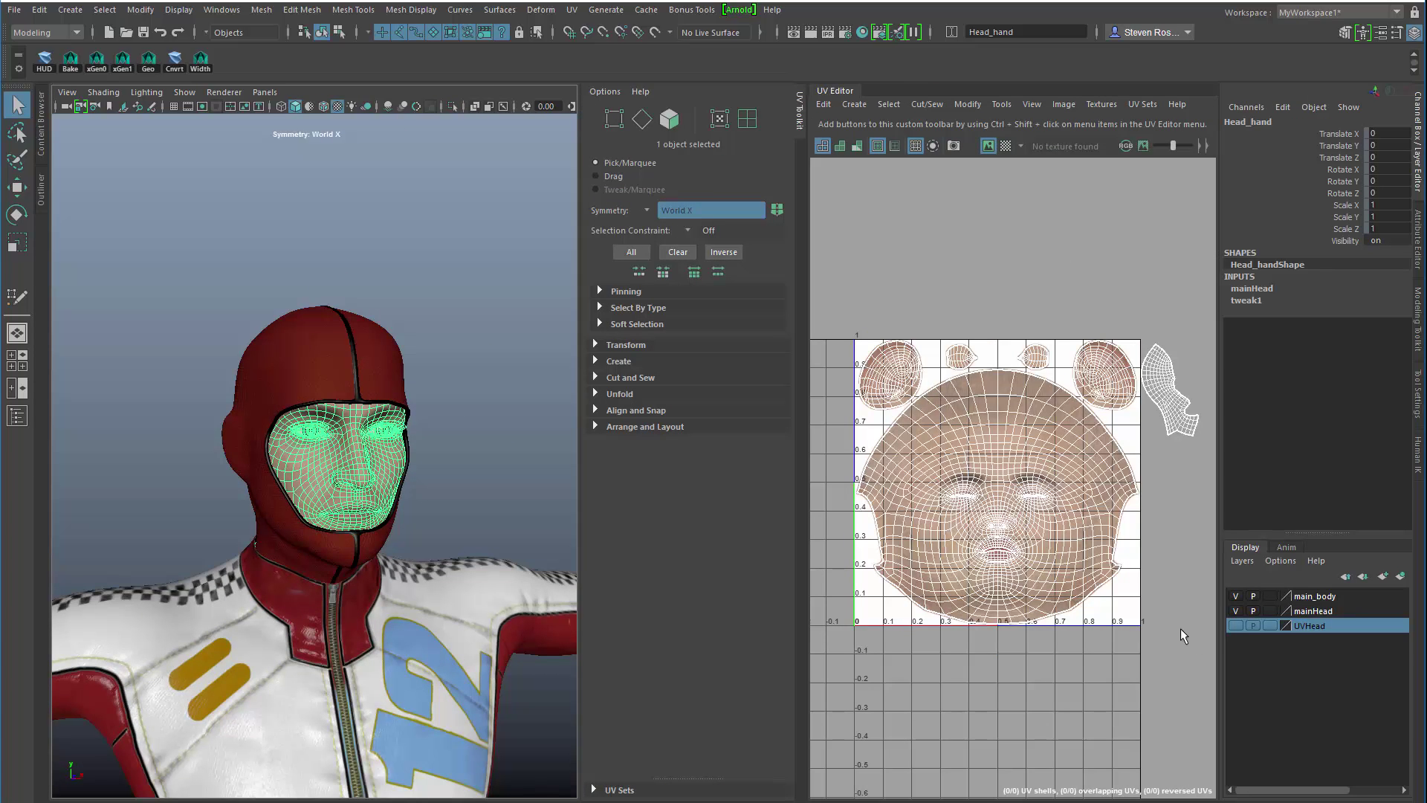
click(550, 403)
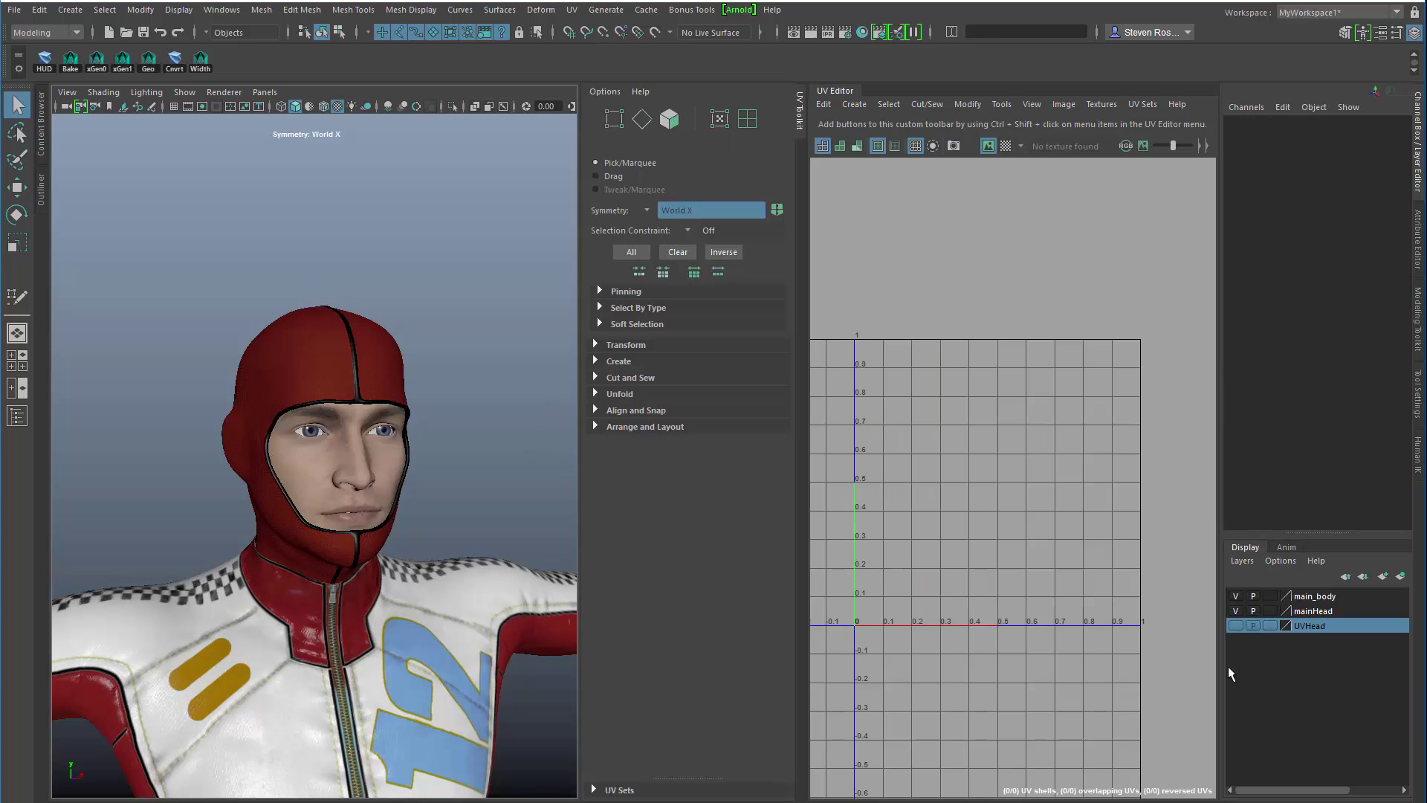
click(1235, 625)
click(1234, 610)
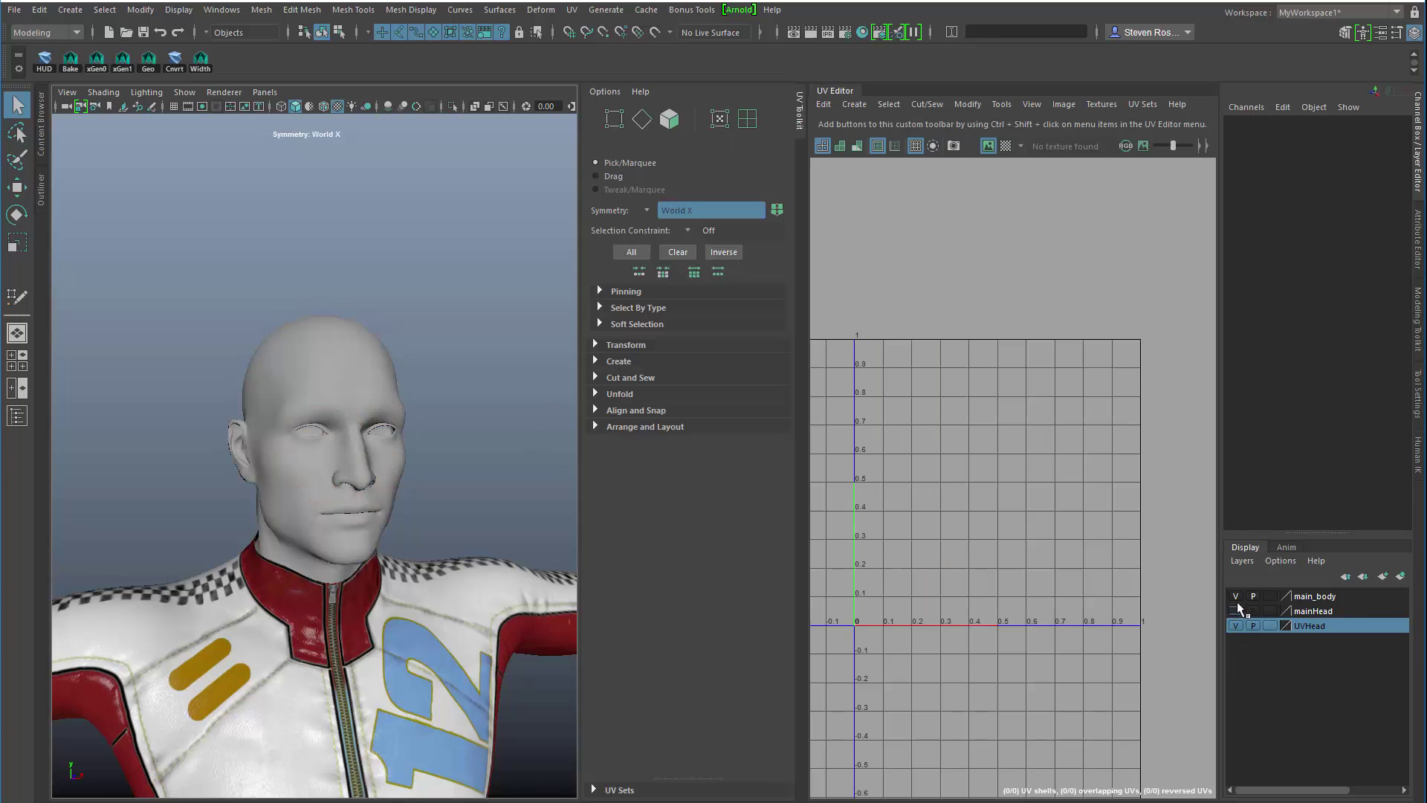
click(1235, 596)
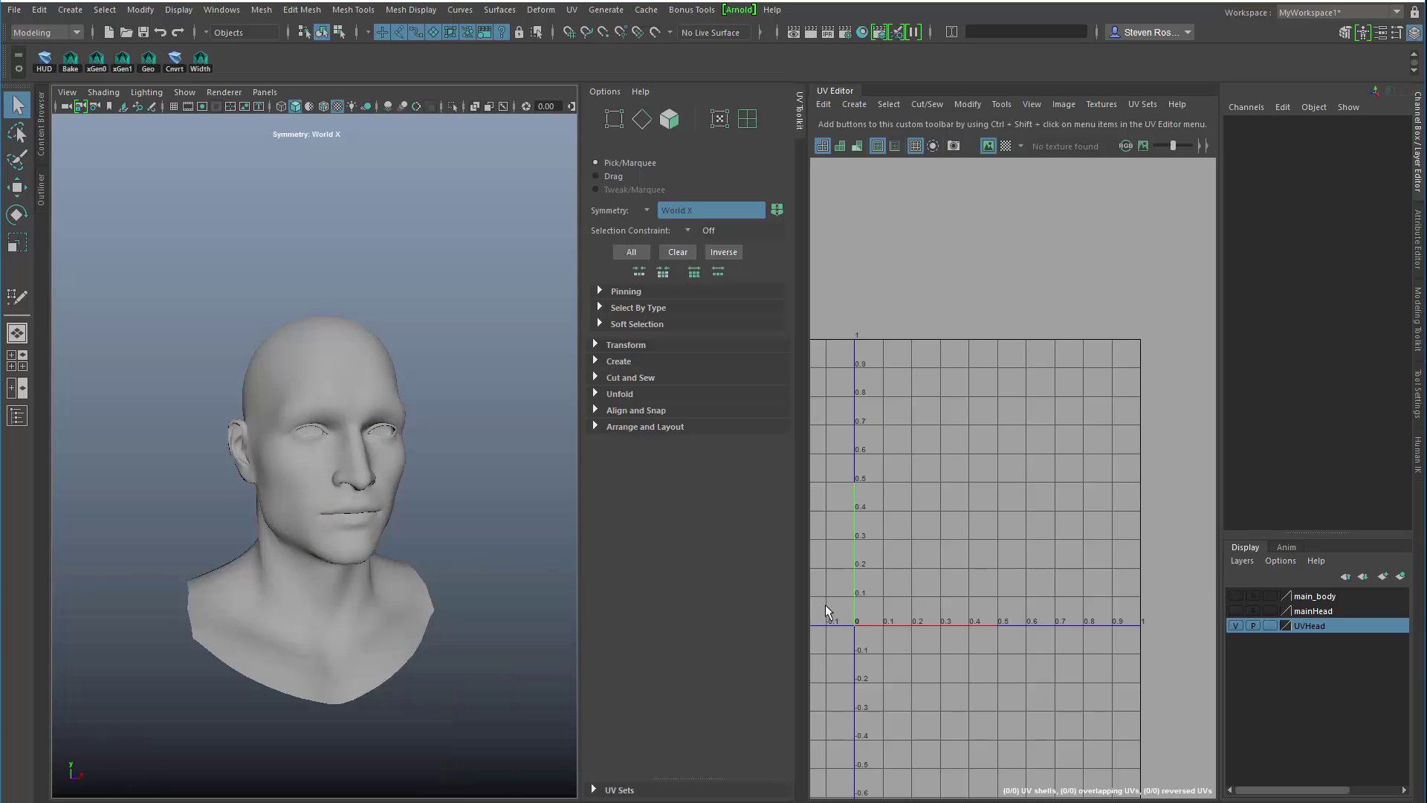
Create a planar UV projection on the grey head mesh and return to object selection
click(363, 480)
scroll(407, 513, up, 5)
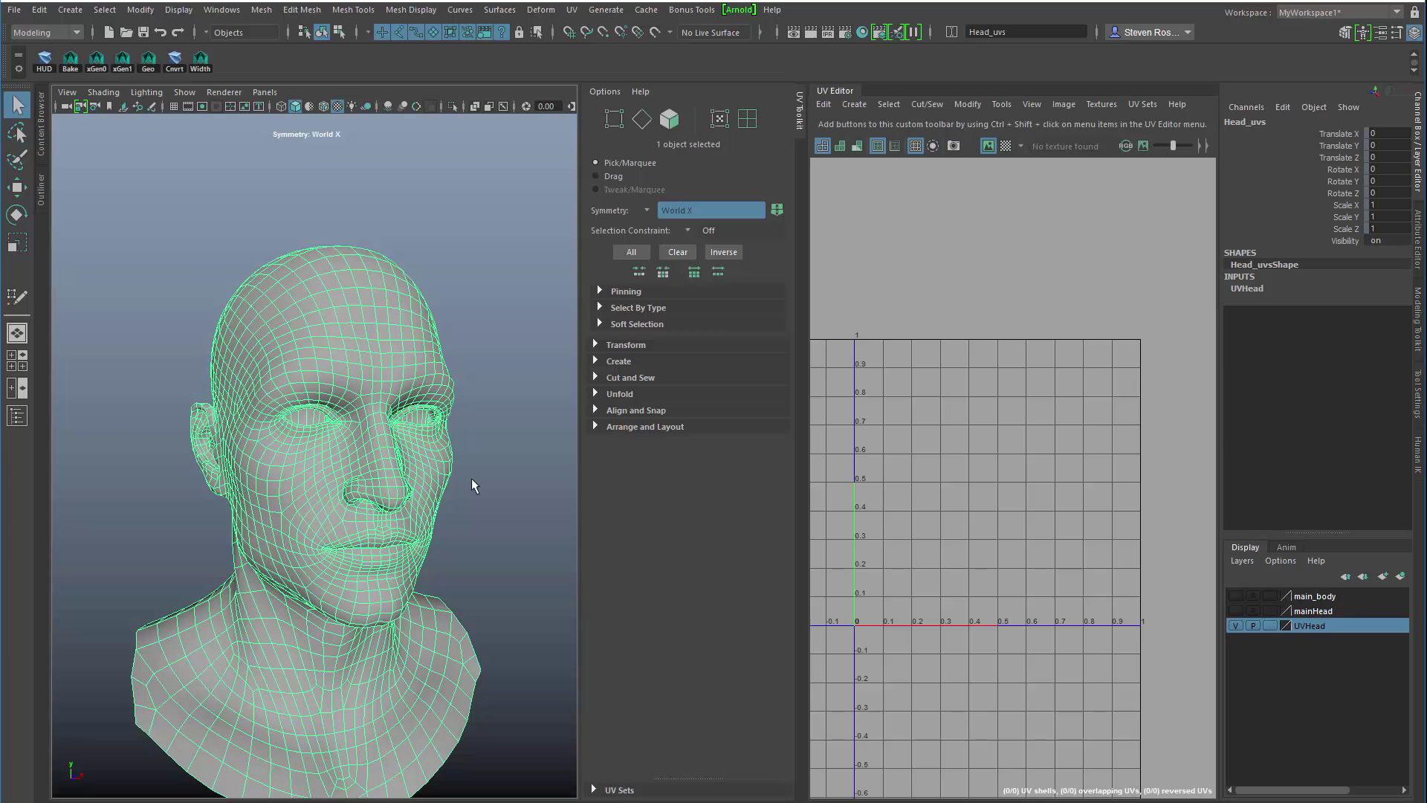
click(595, 361)
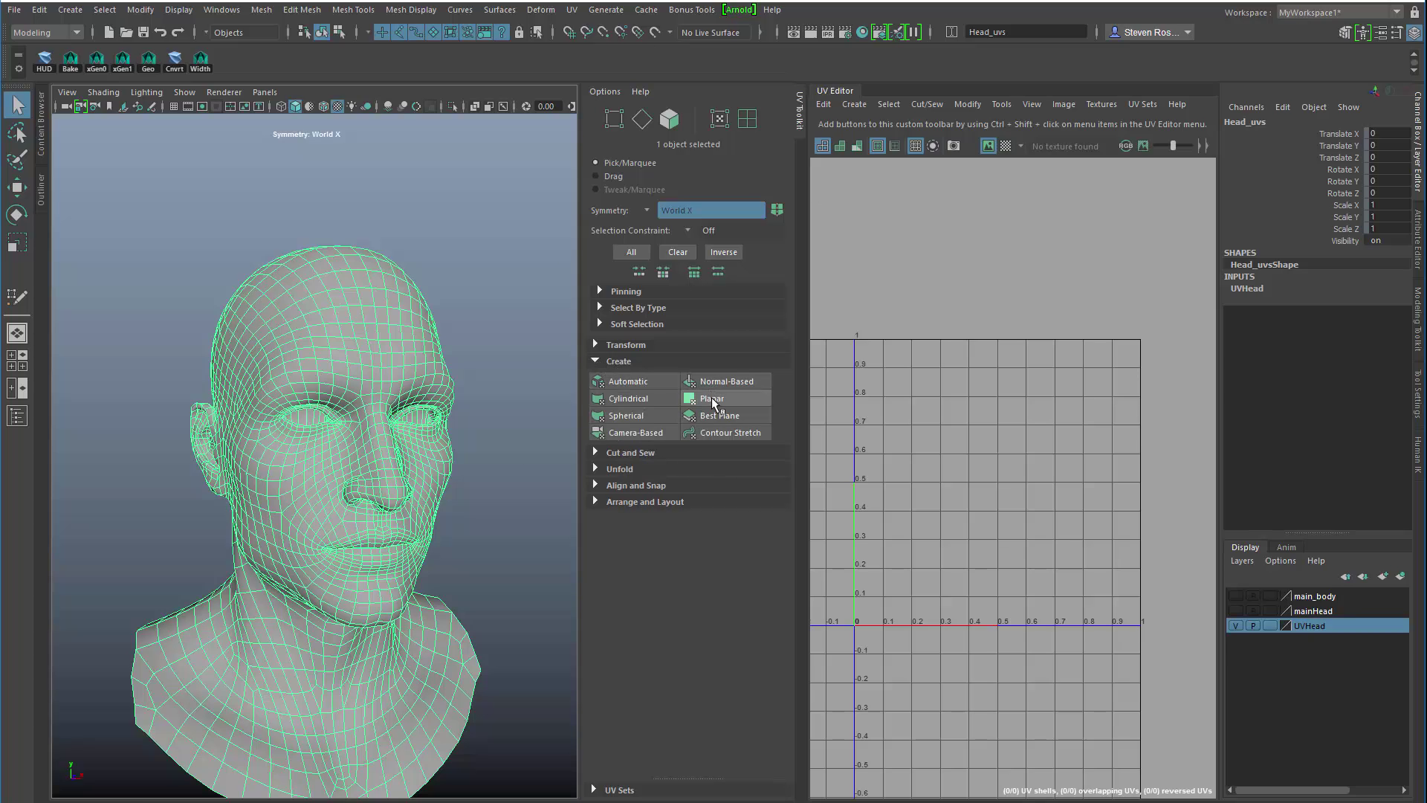
click(713, 401)
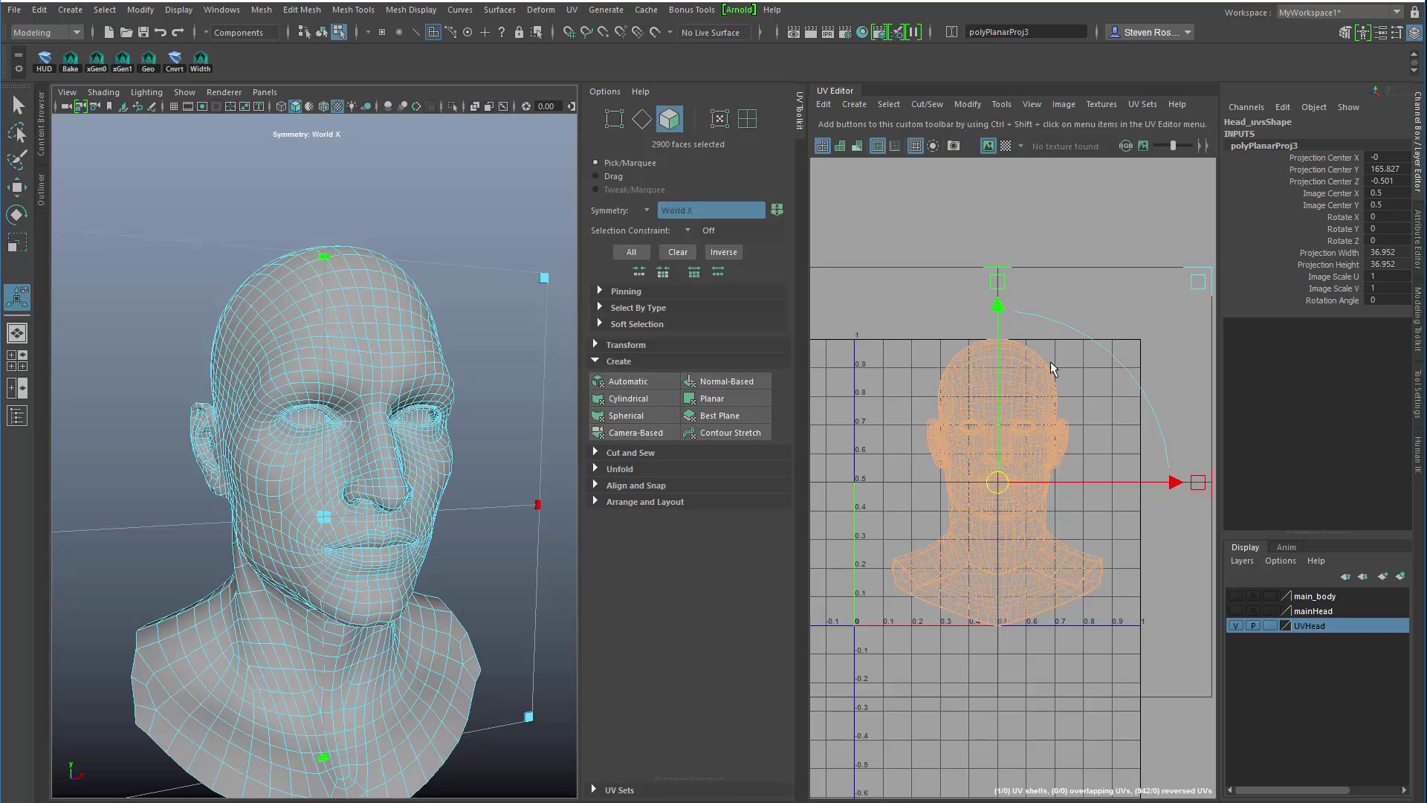
right_drag(373, 331, 482, 265)
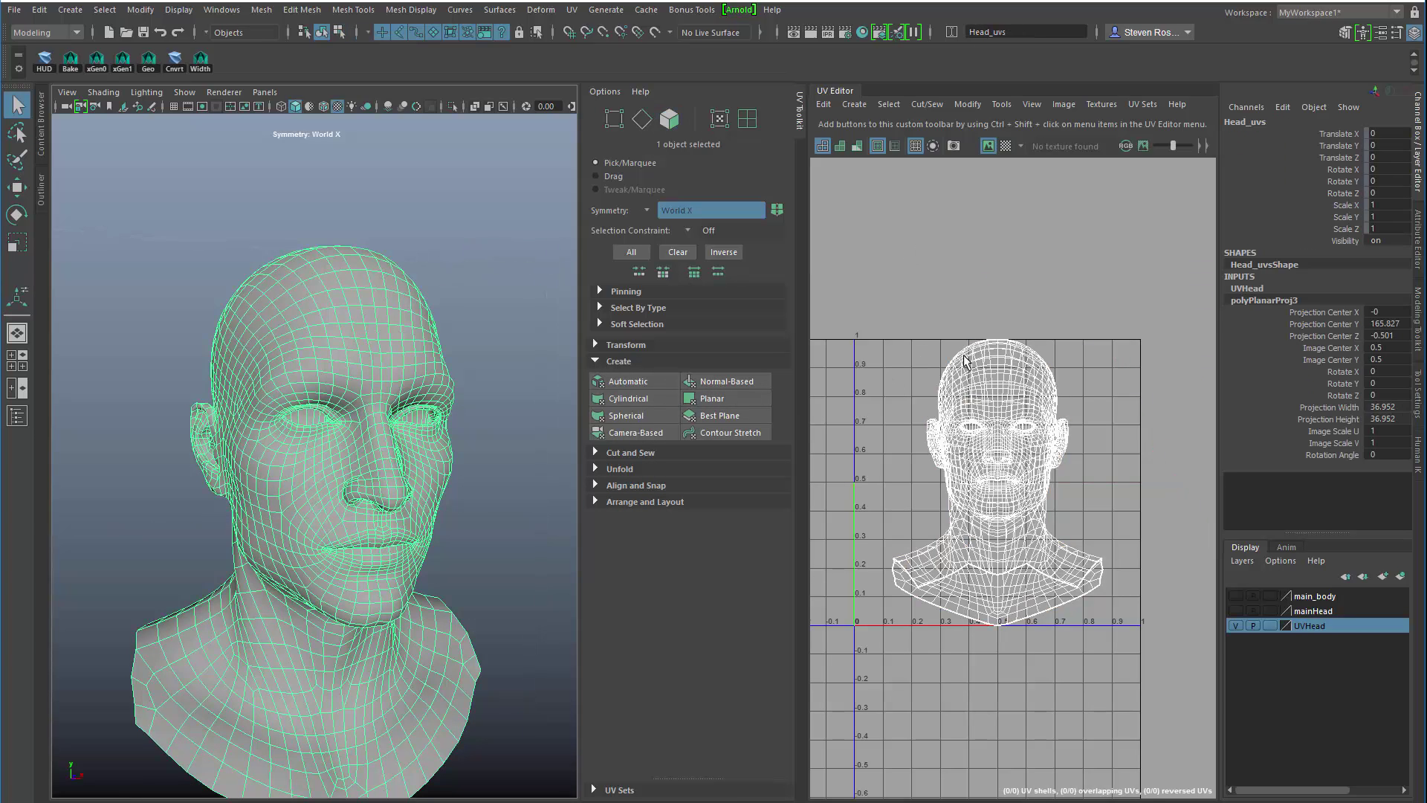
scroll(966, 362, up, 4)
scroll(983, 325, down, 1)
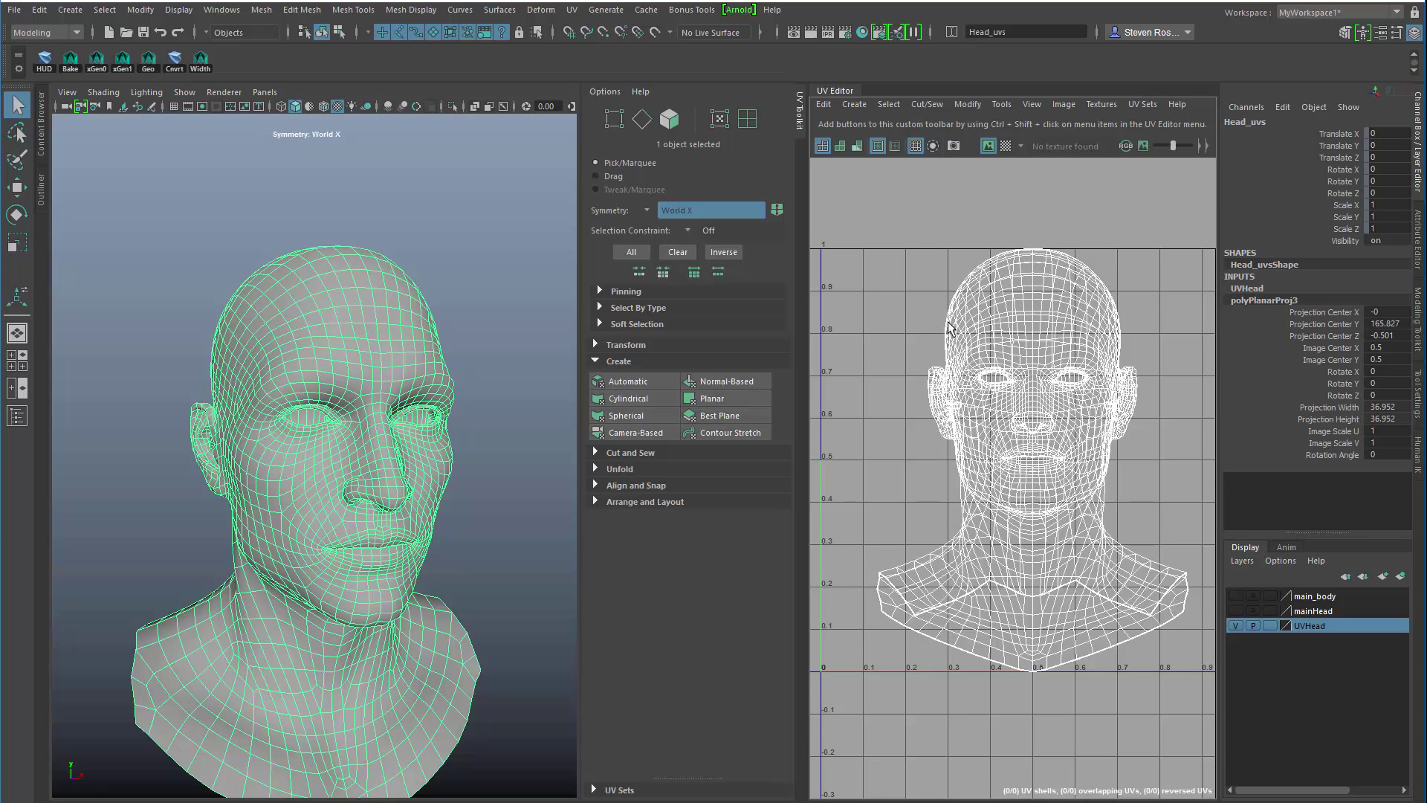
Shade the UV shells in the UV Editor, inspect their colours around the head, and refresh the shell colours
click(840, 144)
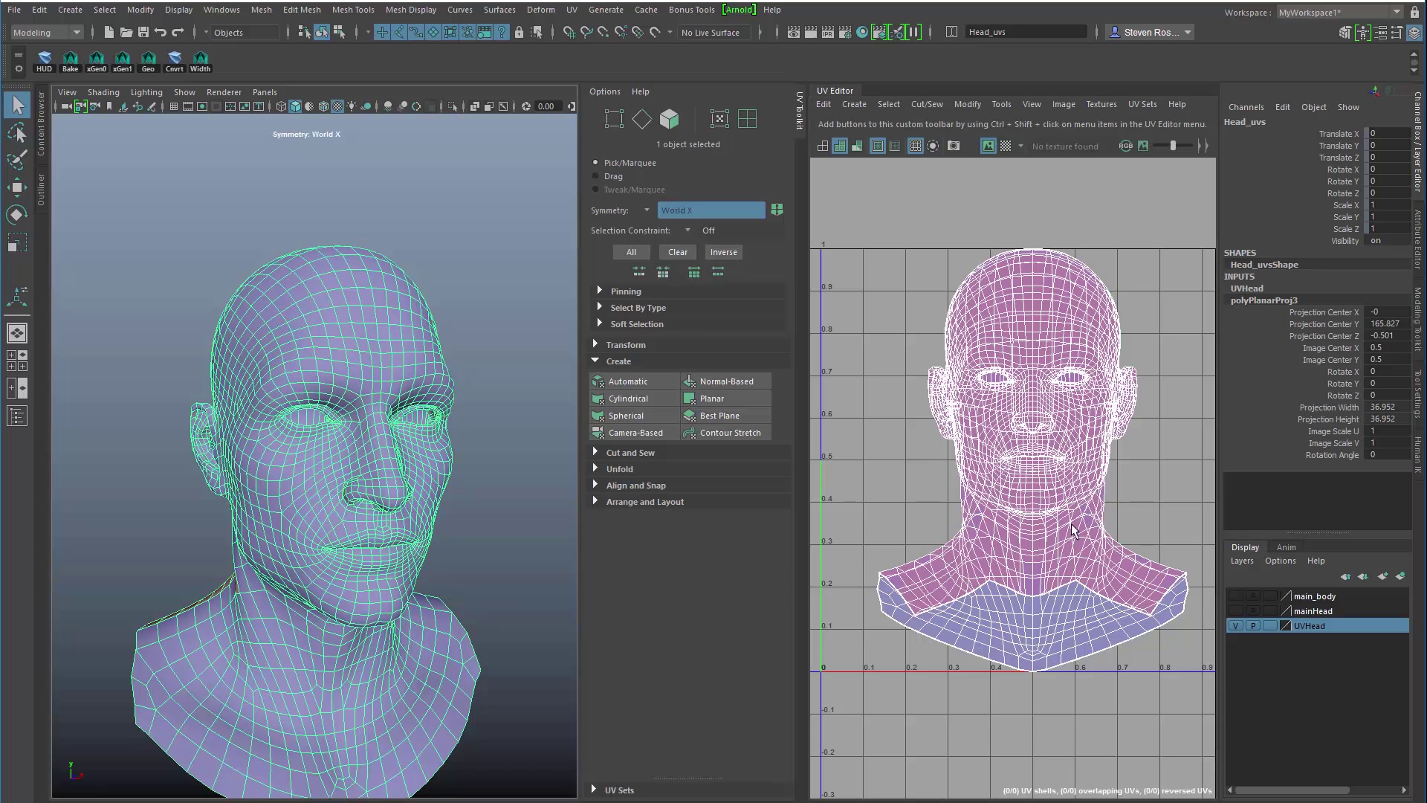
alt+drag(413, 549, 527, 543)
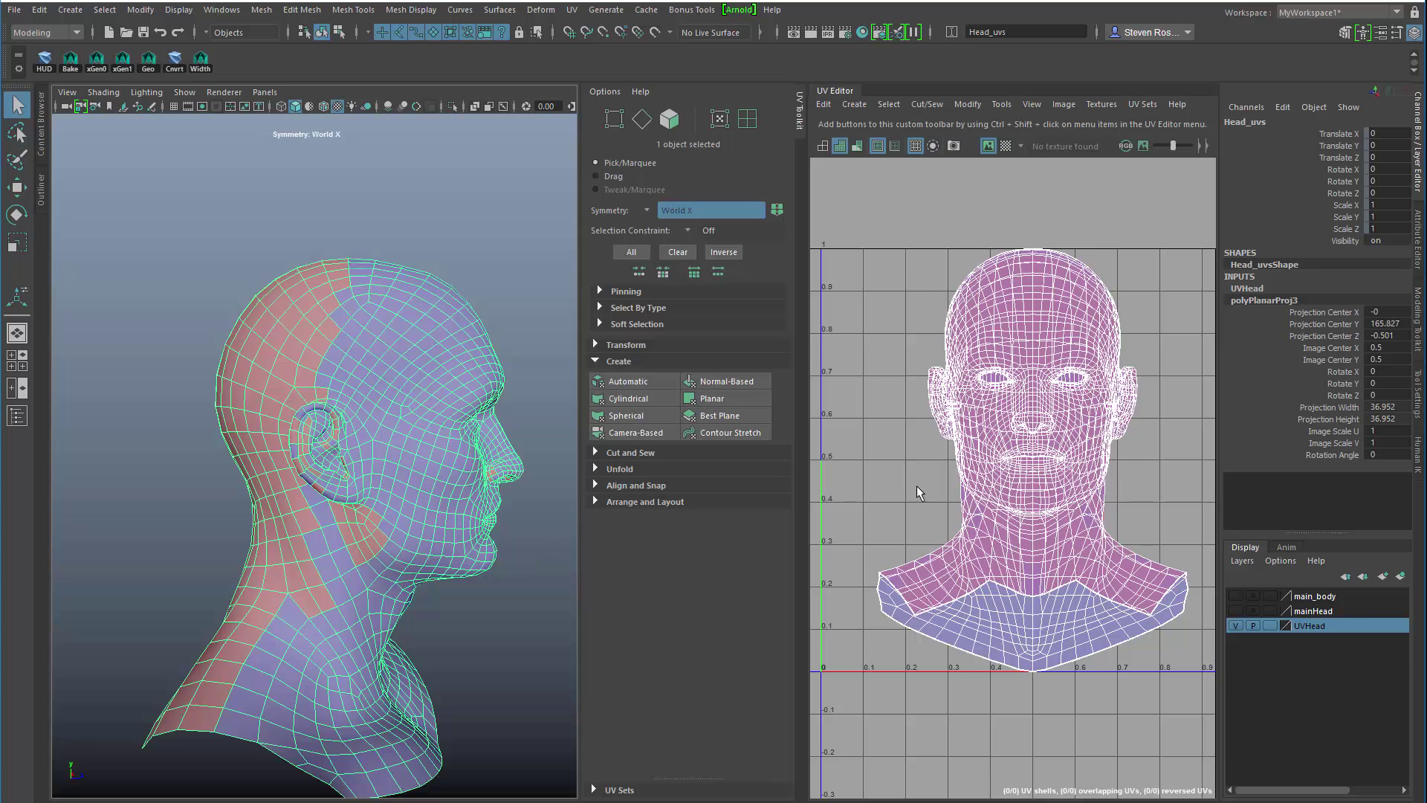
alt+drag(569, 590, 429, 572)
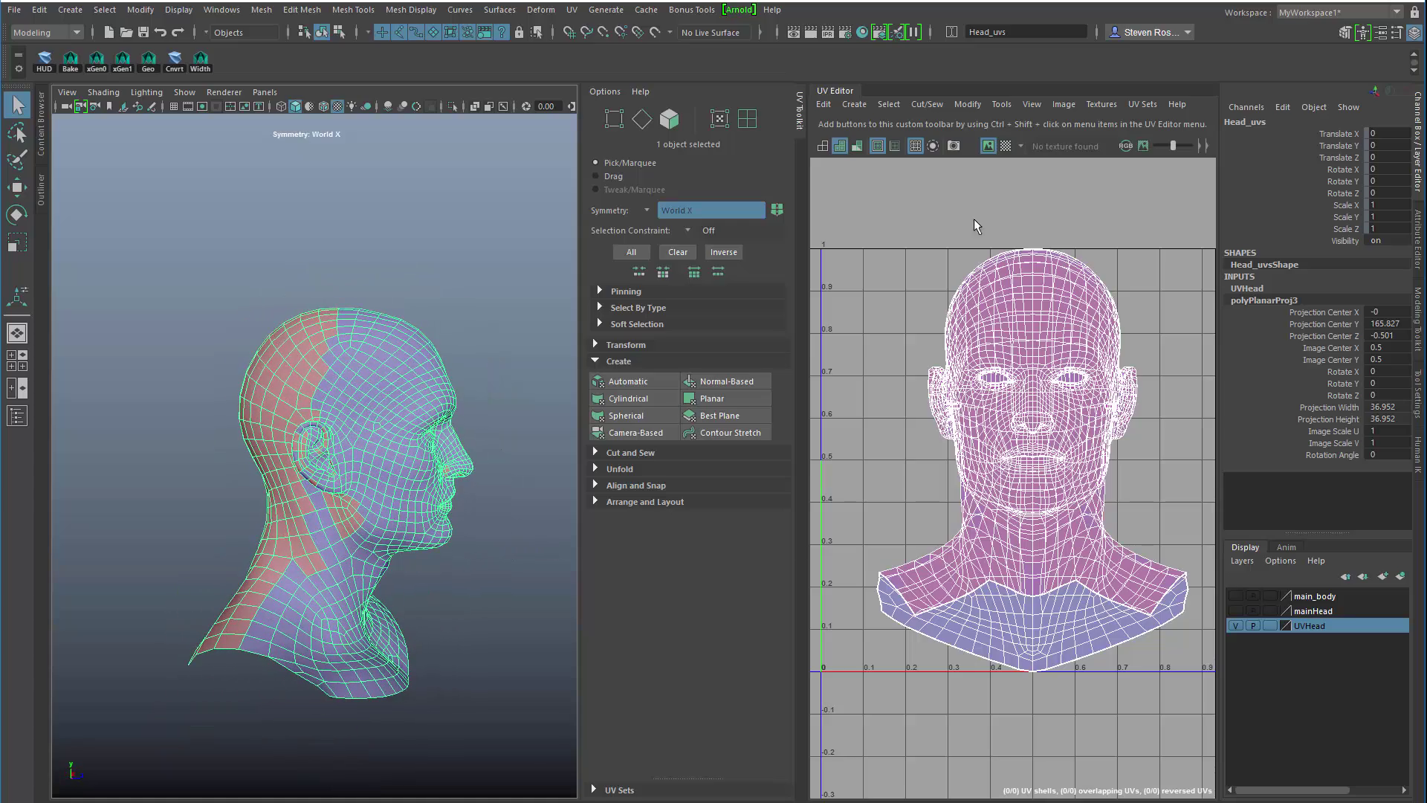
click(839, 146)
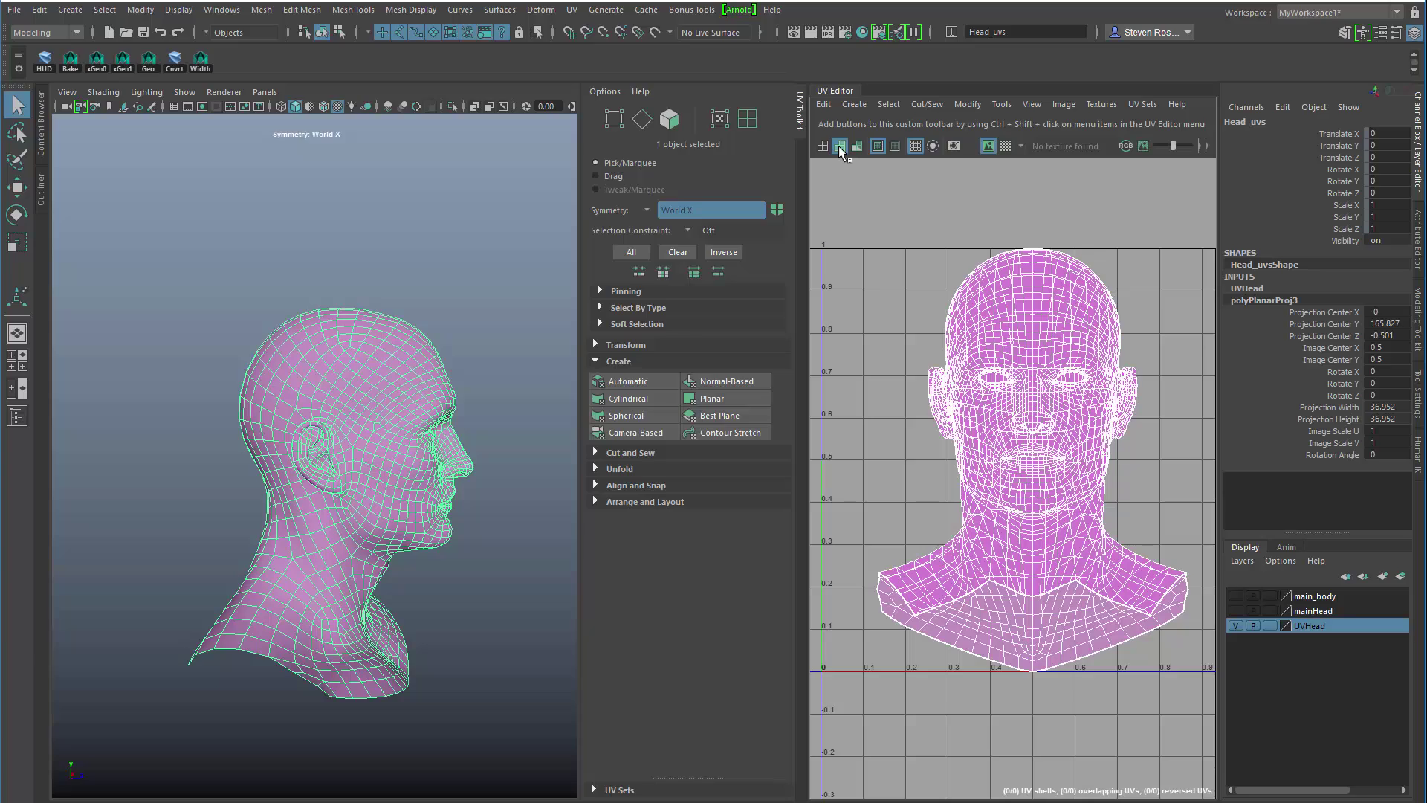
alt+drag(353, 426, 269, 435)
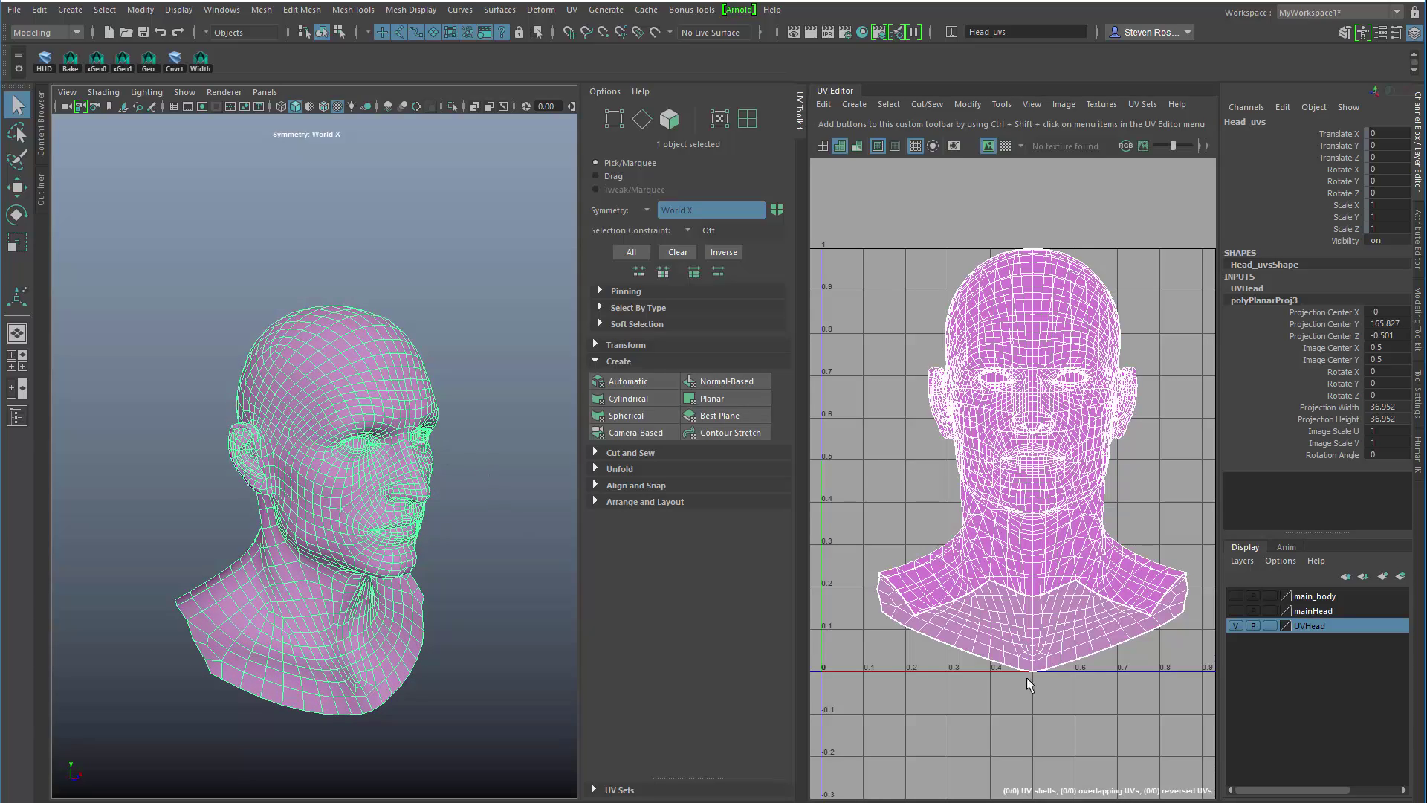
Start the 3D Cut and Sew UV Tool on the head and turn off the checker pattern
alt+middle_drag(1035, 683, 1026, 627)
scroll(1026, 627, up, 3)
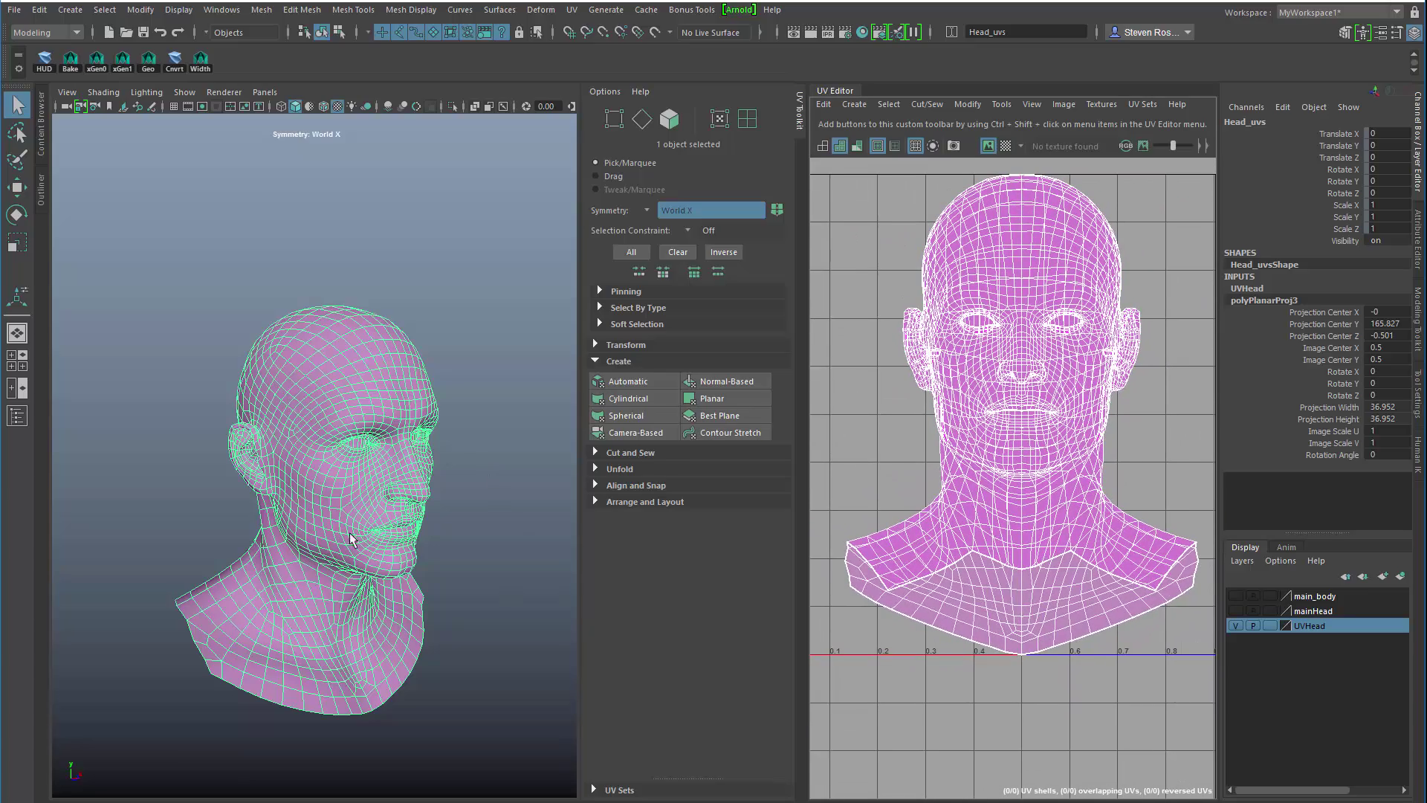
alt+middle_drag(310, 608, 320, 548)
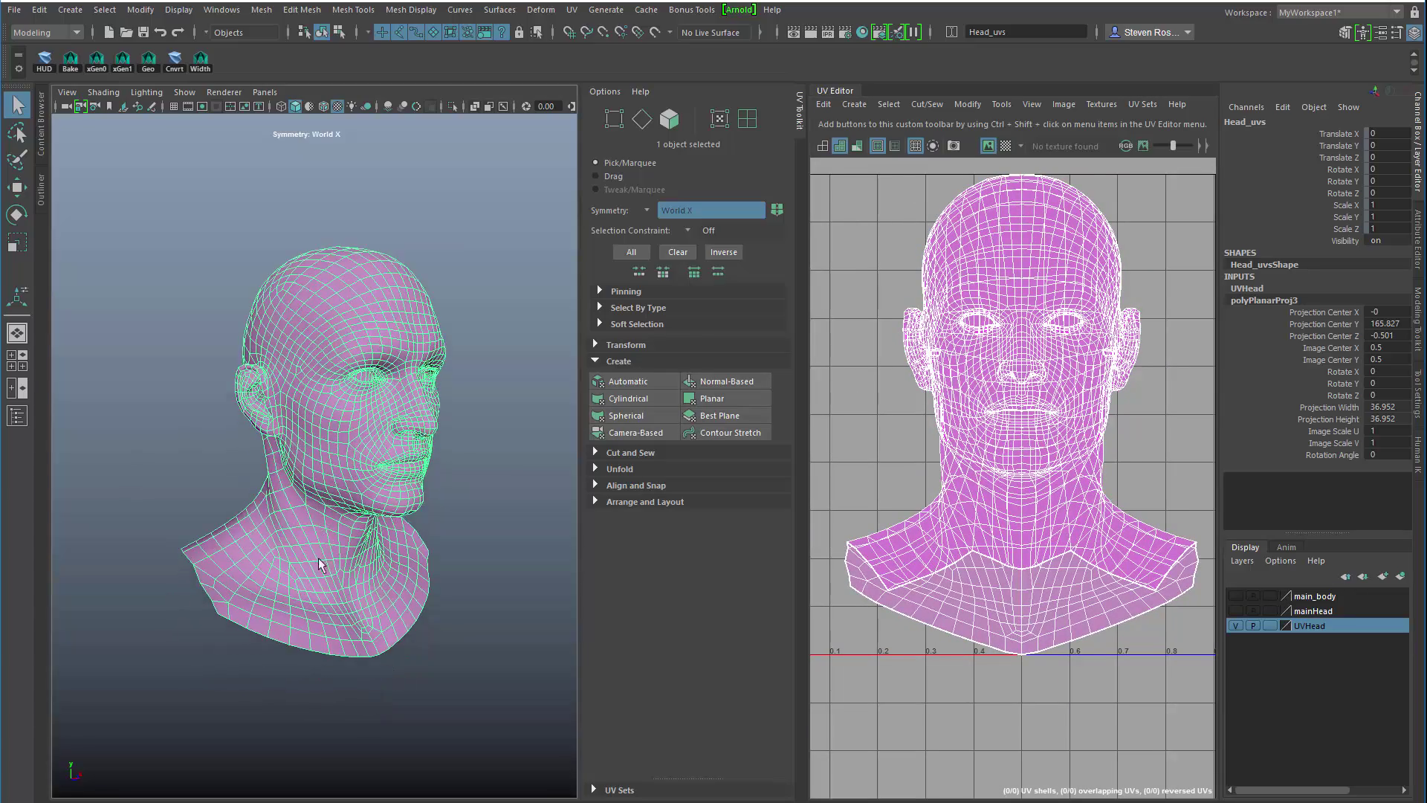
click(571, 10)
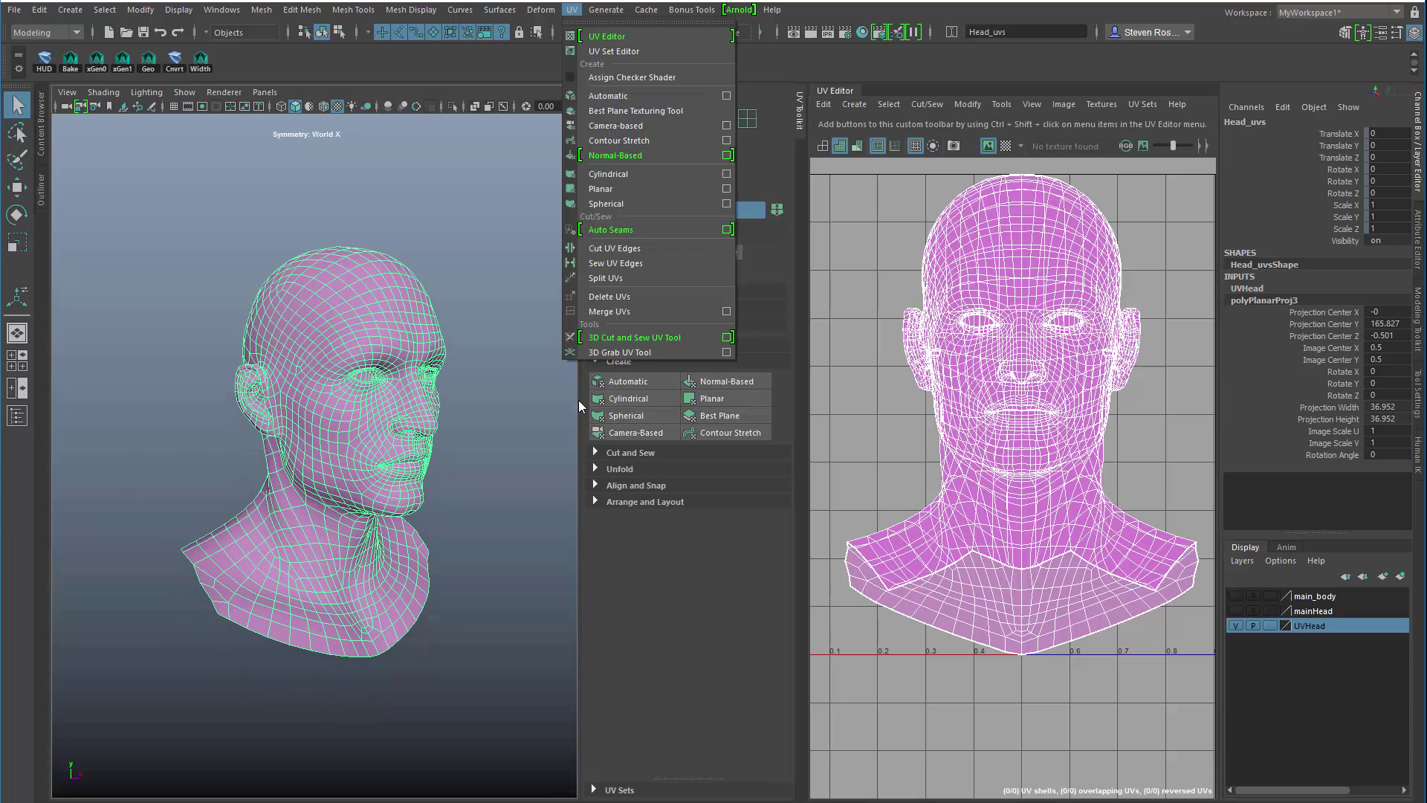
click(642, 339)
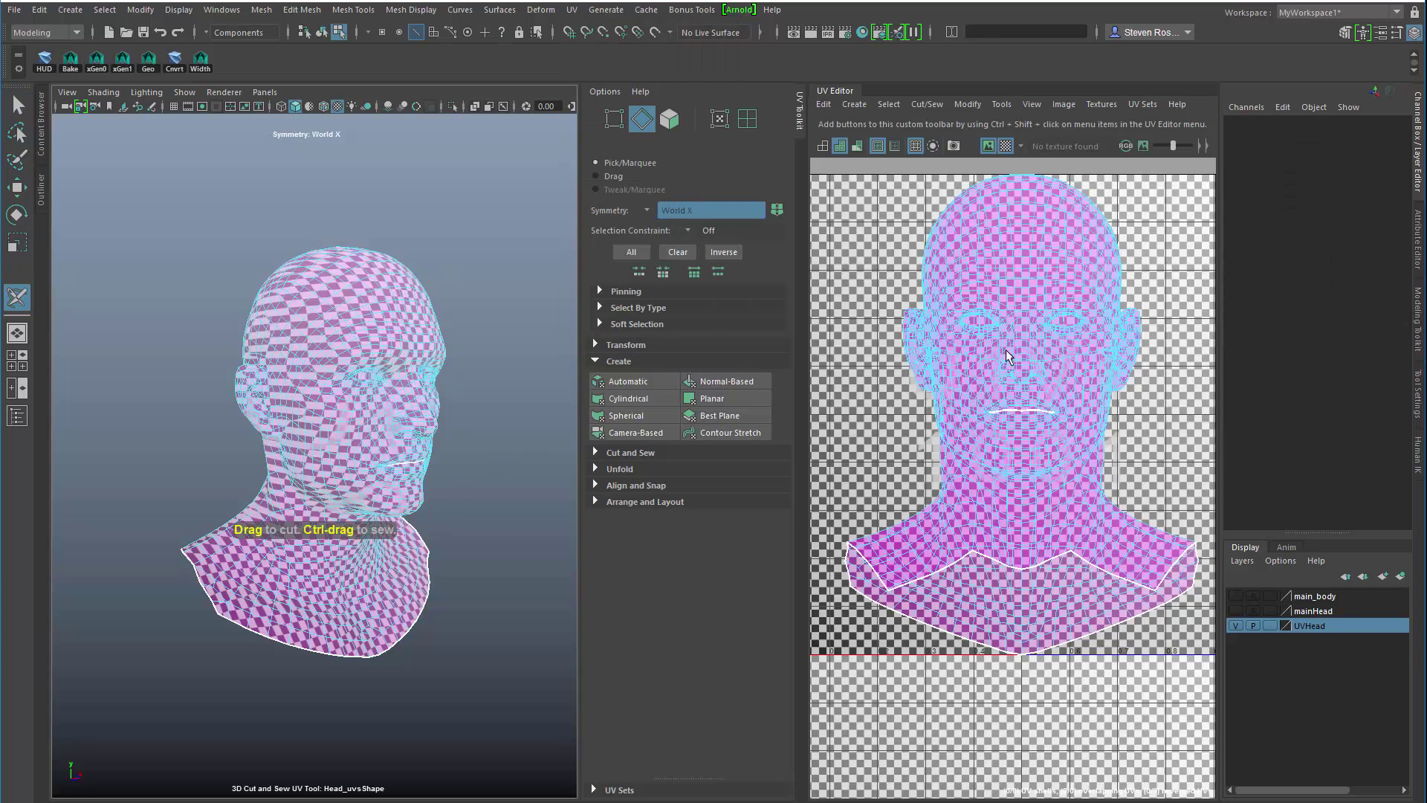
click(1007, 148)
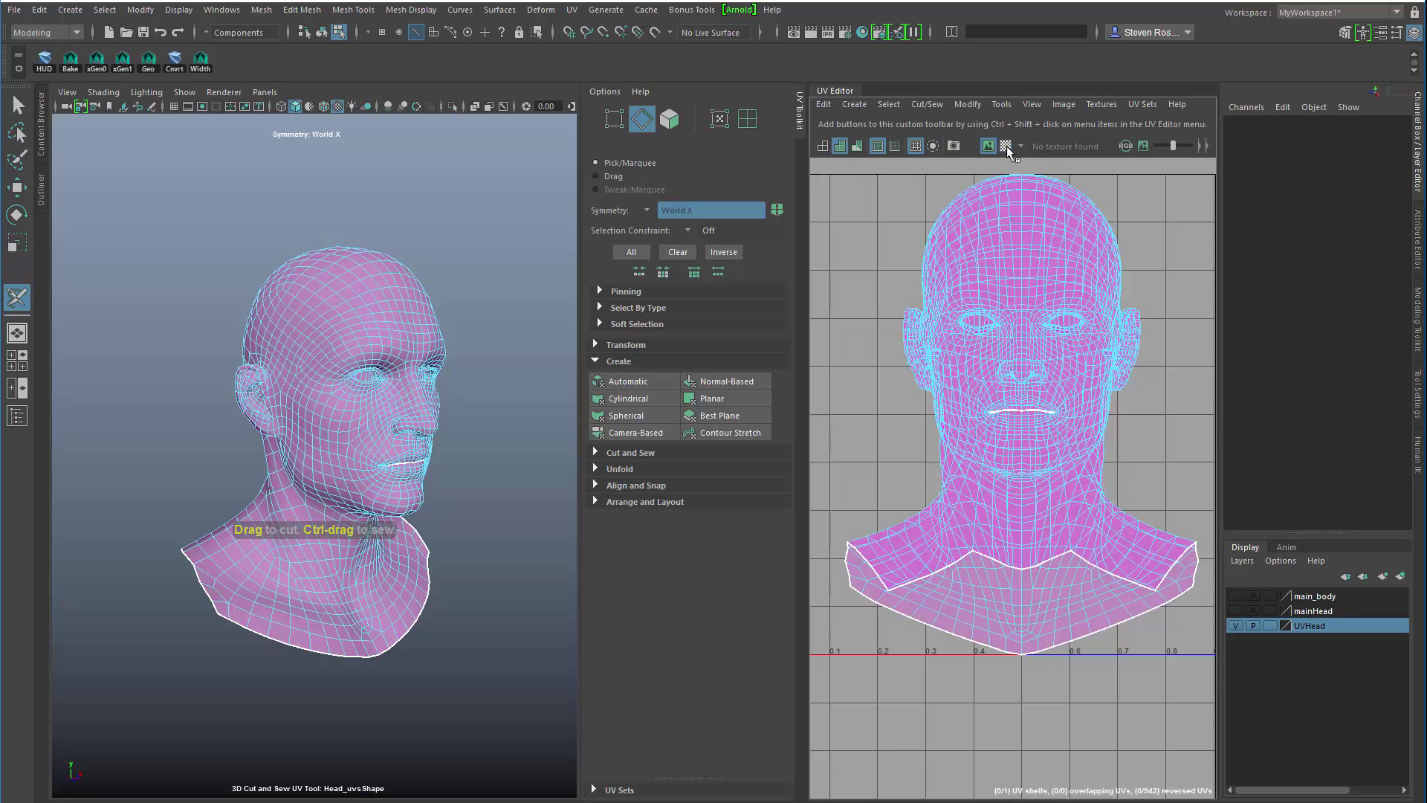
Cut a symmetrical UV seam across the upper forehead along the hairline, reaching down to both ears
alt+drag(500, 446, 451, 442)
scroll(476, 451, up, 5)
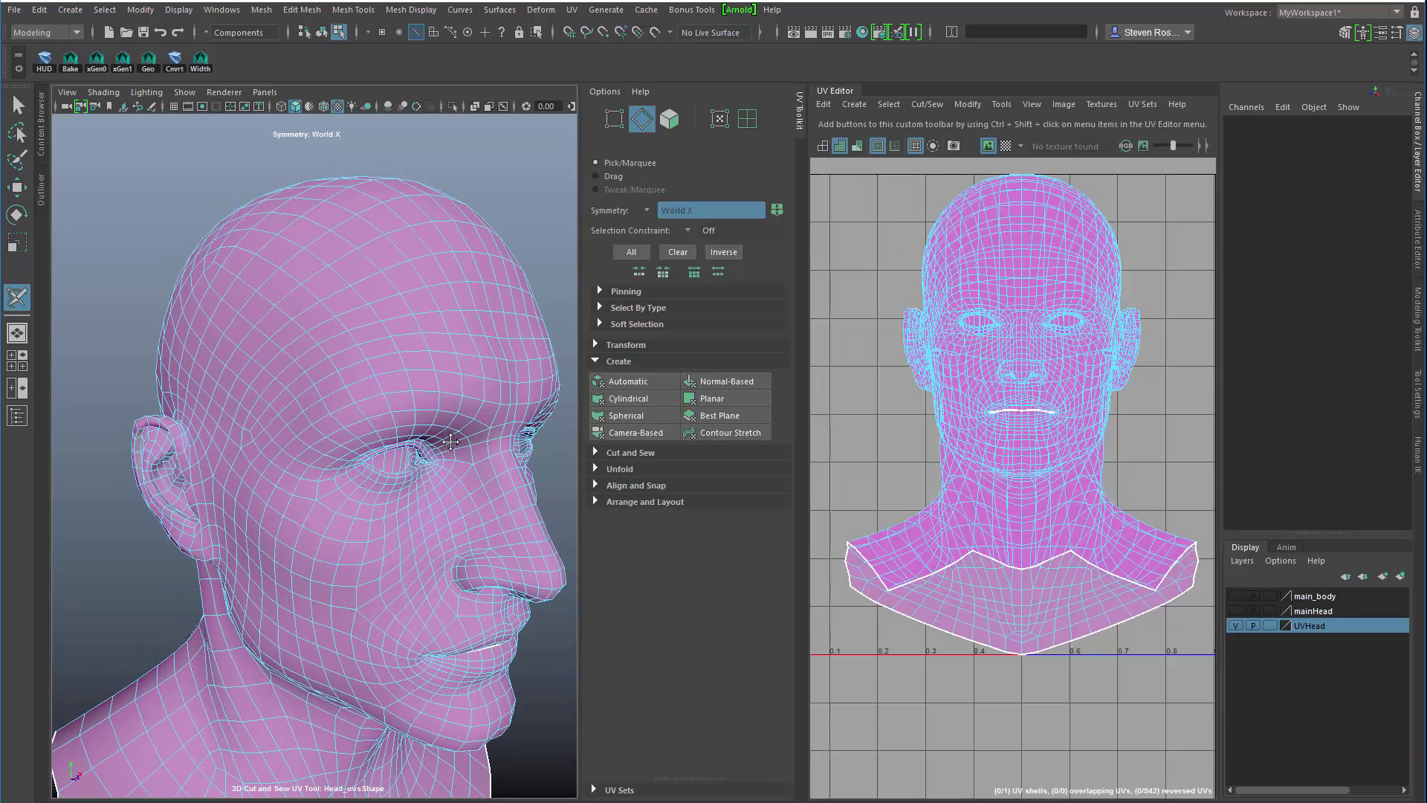
double_click(370, 278)
alt+drag(491, 395, 398, 403)
alt+middle_drag(398, 404, 395, 336)
alt+drag(394, 336, 408, 335)
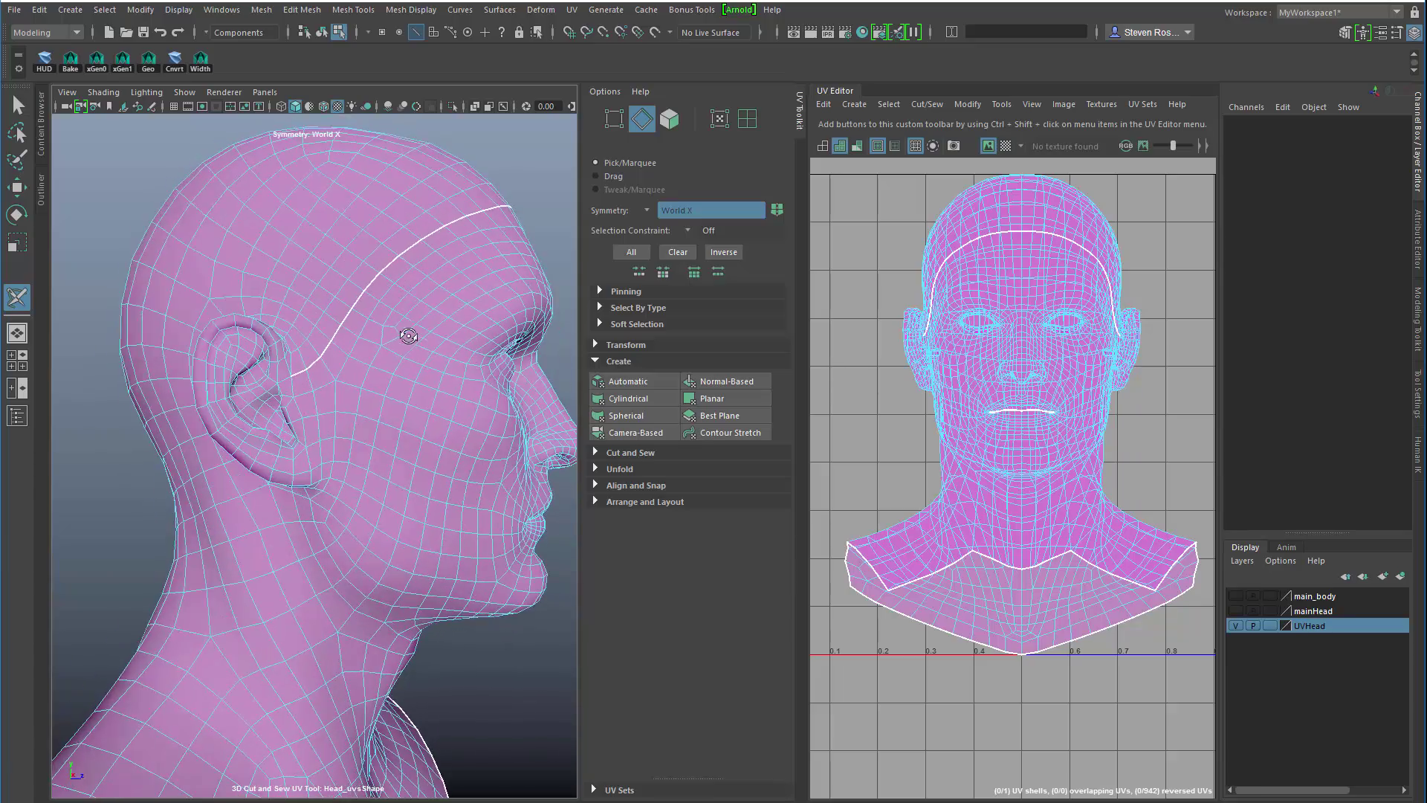
Cut a symmetrical UV seam from below the ears along the jawline and under the chin
alt+middle_drag(408, 375, 373, 286)
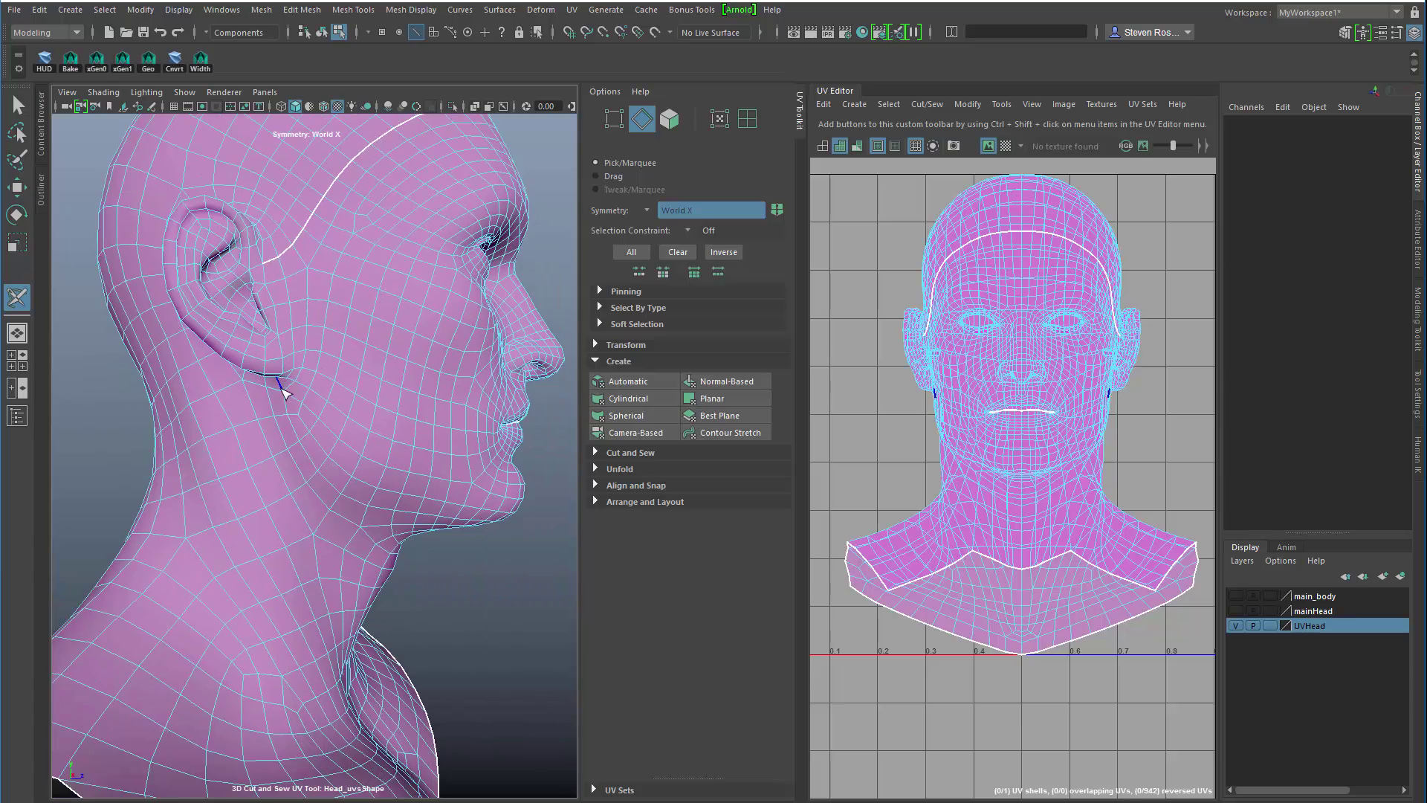
double_click(287, 405)
alt+drag(287, 405, 378, 338)
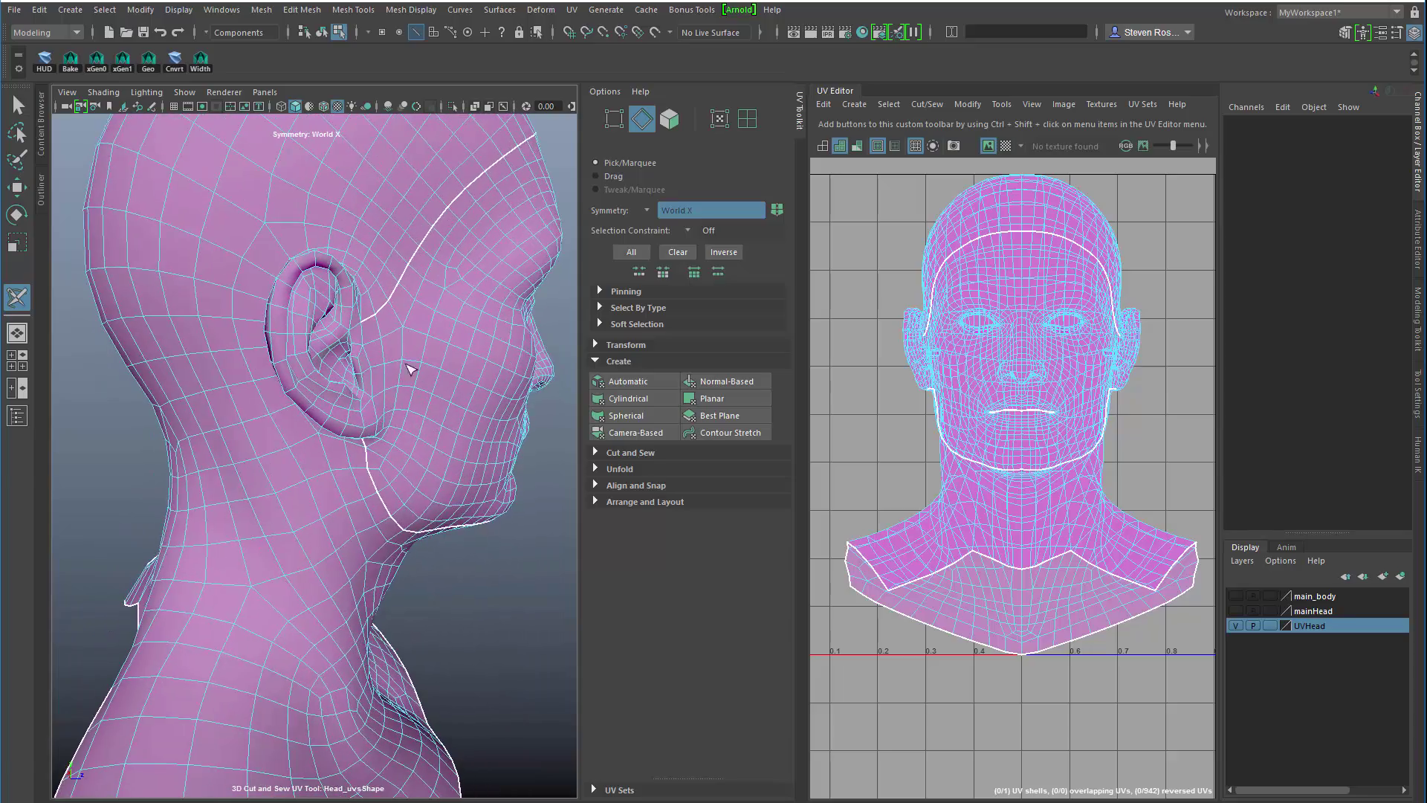
Try cutting a UV seam around the base of the ear between the hairline and jaw seams
alt+middle_drag(411, 356, 416, 439)
alt+right_drag(417, 438, 446, 423)
alt+drag(446, 424, 411, 426)
alt+right_drag(411, 427, 303, 386)
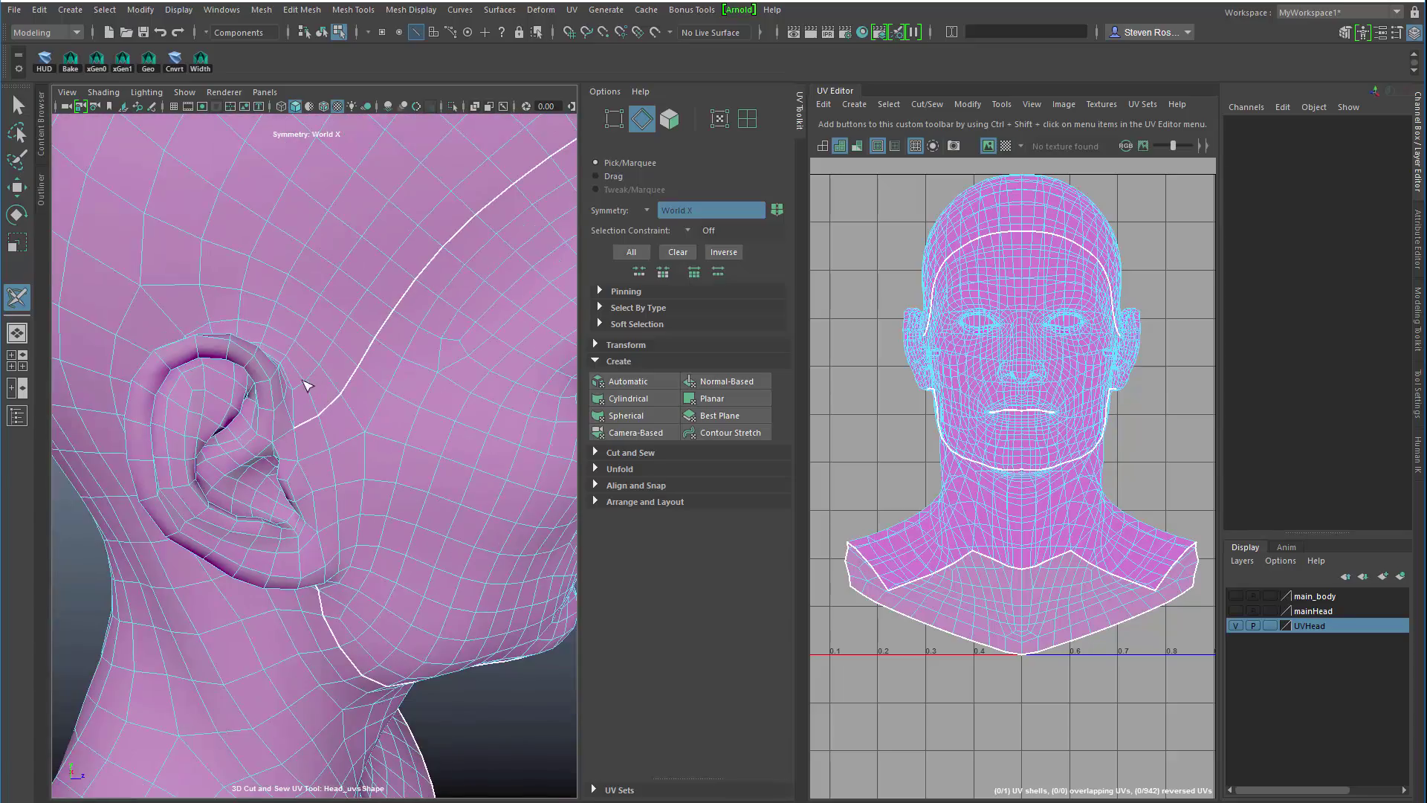
scroll(302, 386, up, 2)
click(287, 388)
double_click(285, 385)
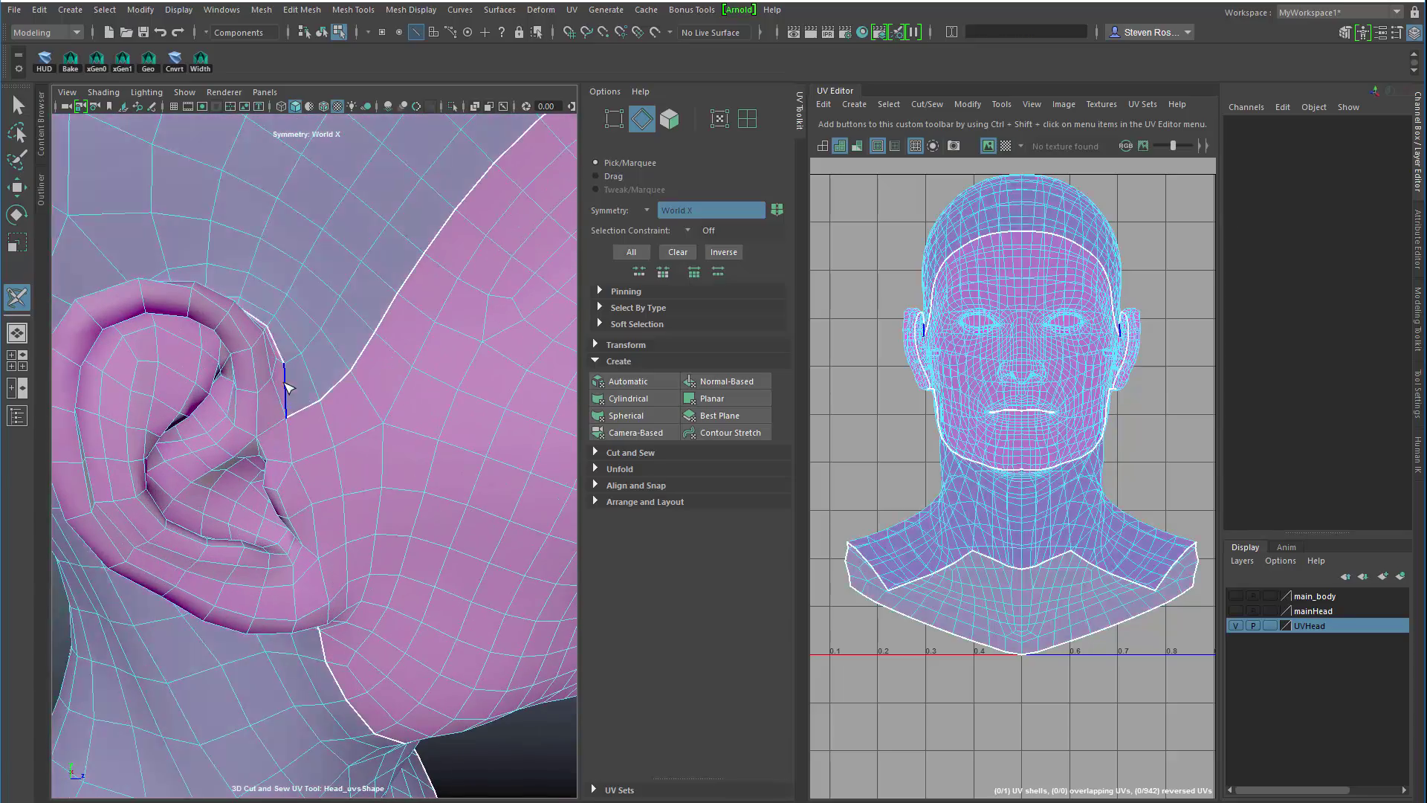
alt+drag(305, 416, 329, 396)
click(306, 338)
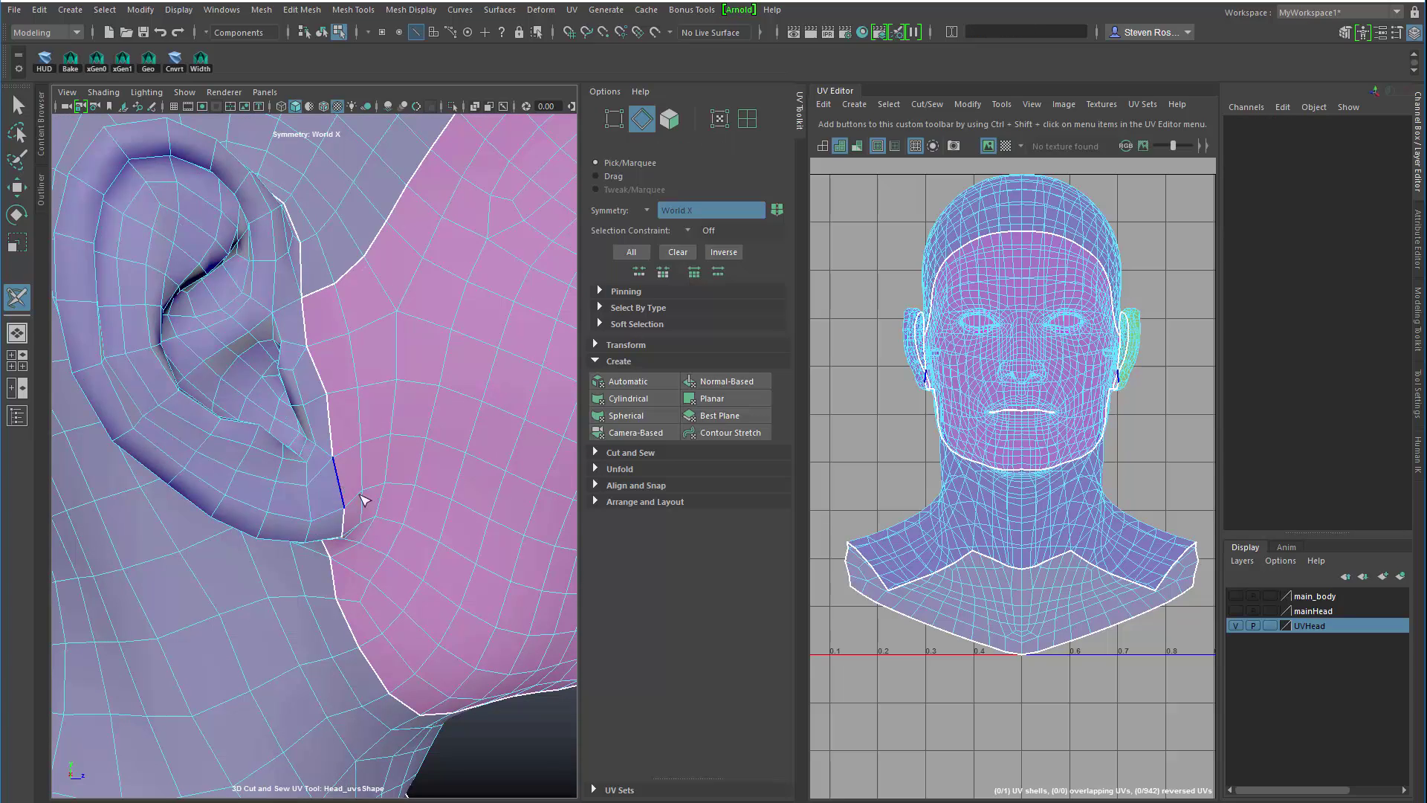
Undo the UV cuts made around the ear
alt+drag(346, 491, 379, 402)
key(ctrl+z)
key(ctrl+z)
key(ctrl+z)
key(ctrl+z)
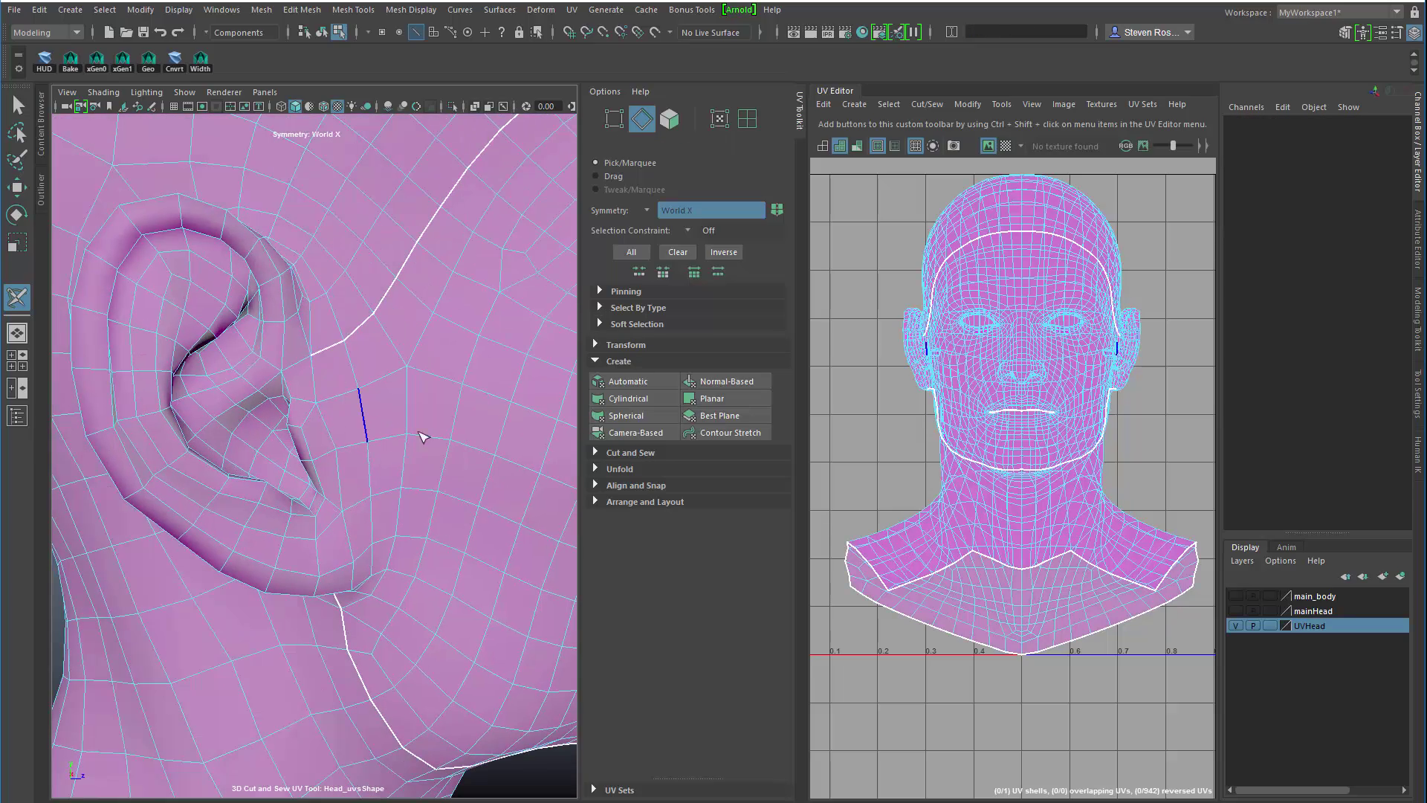
Cut a symmetrical UV seam around the base of the ears, separating them from the face and the head
alt+right_drag(443, 439, 336, 423)
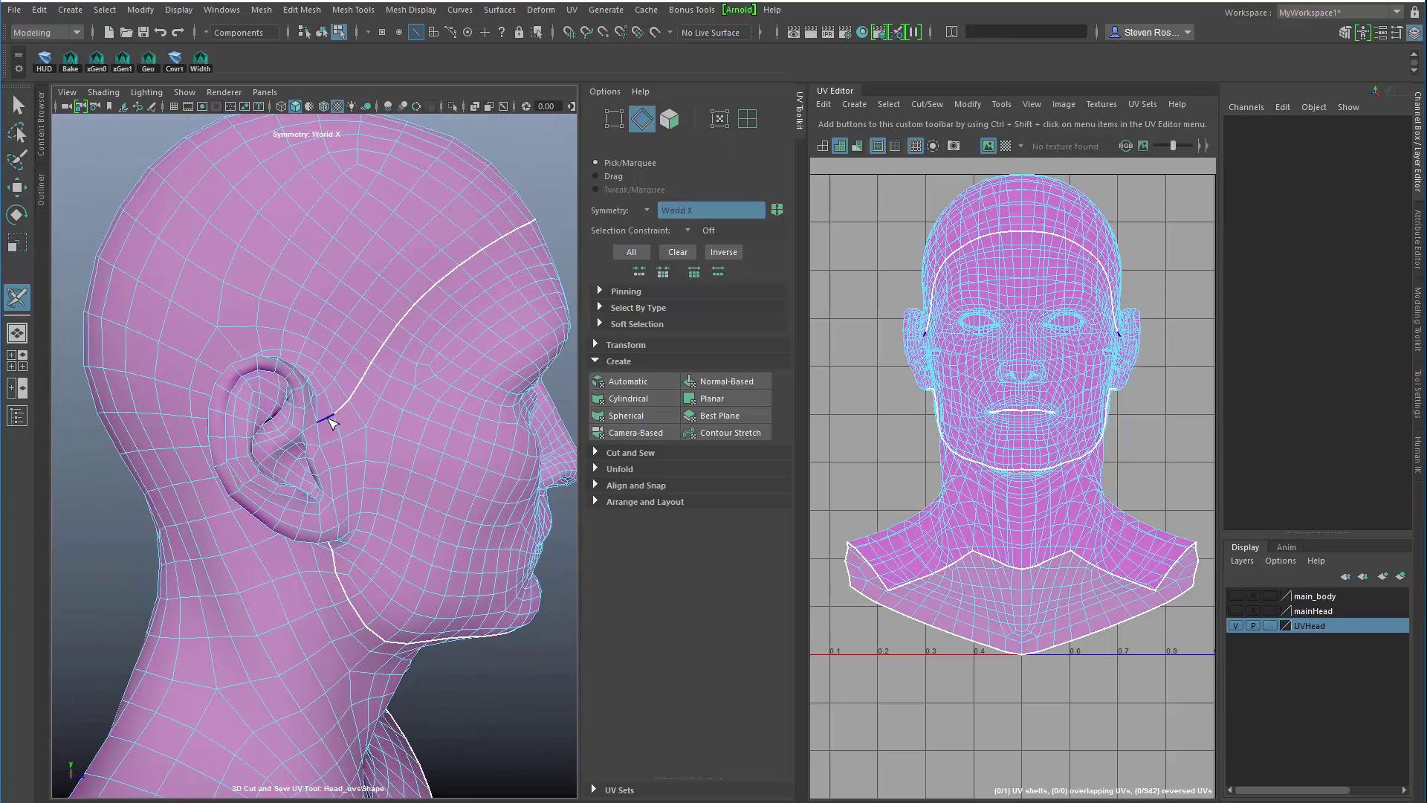
click(332, 410)
drag(332, 410, 332, 470)
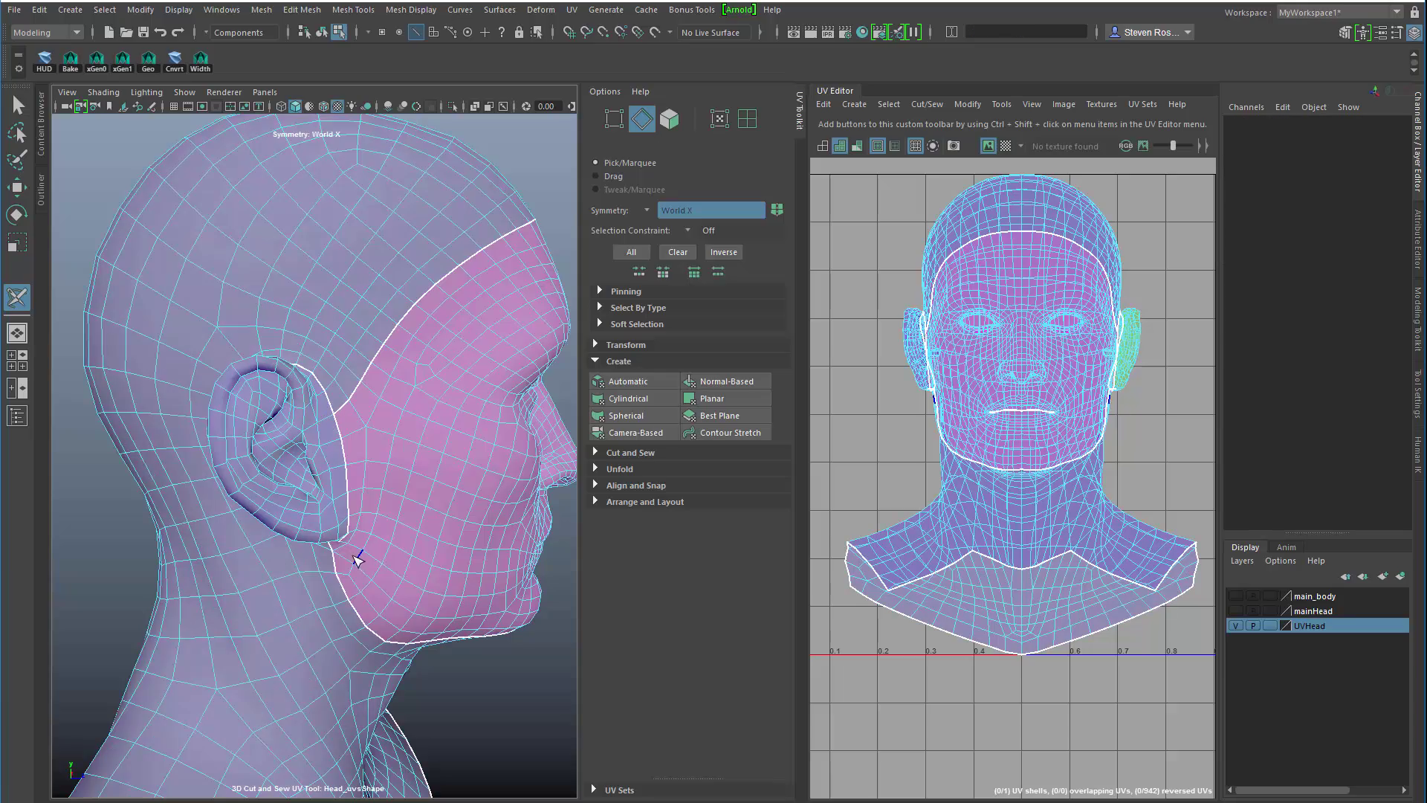
alt+drag(357, 560, 328, 526)
scroll(488, 513, up, 3)
click(369, 425)
alt+right_drag(328, 526, 268, 521)
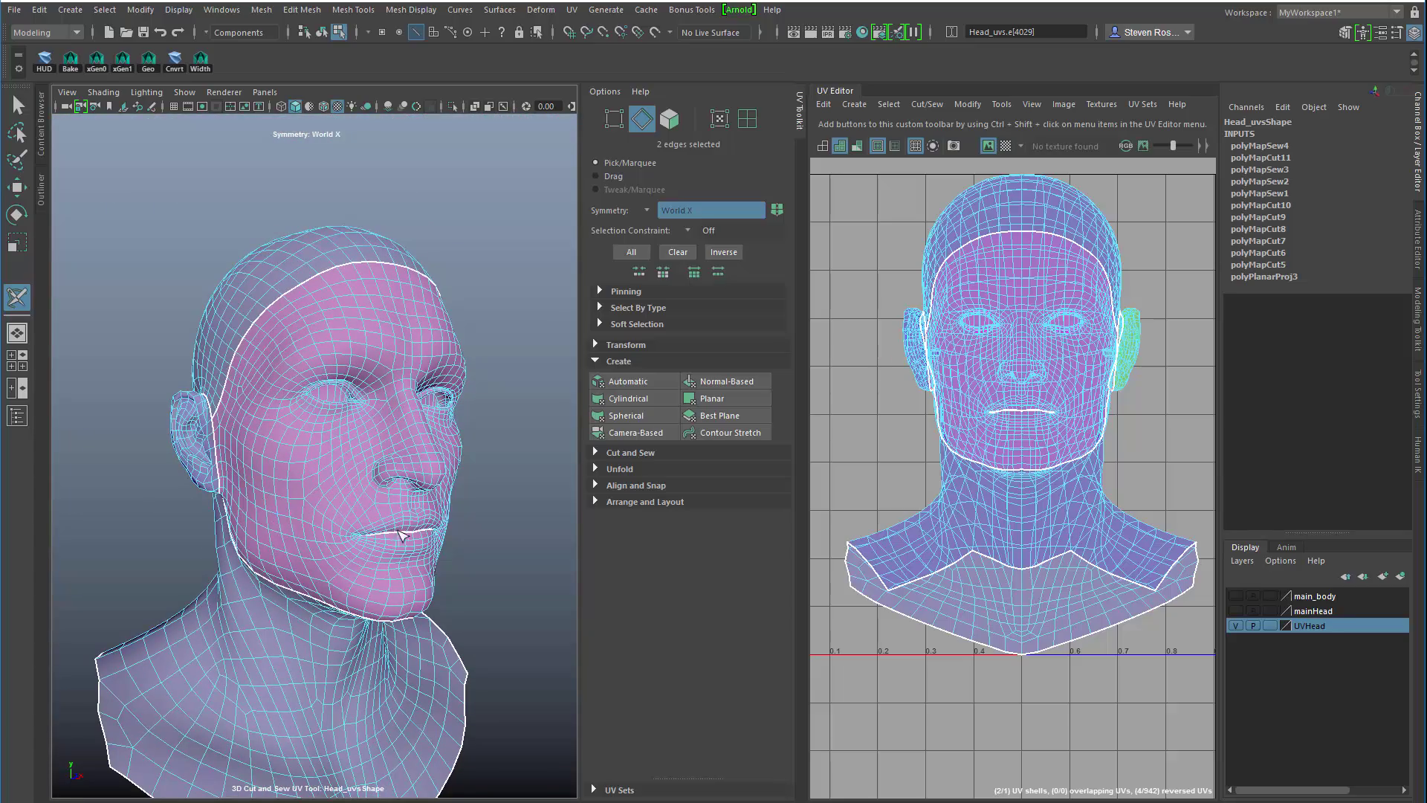
Leave the cutting tool, return to object selection, and unfold the head's UV shells
scroll(401, 535, down, 3)
key(q)
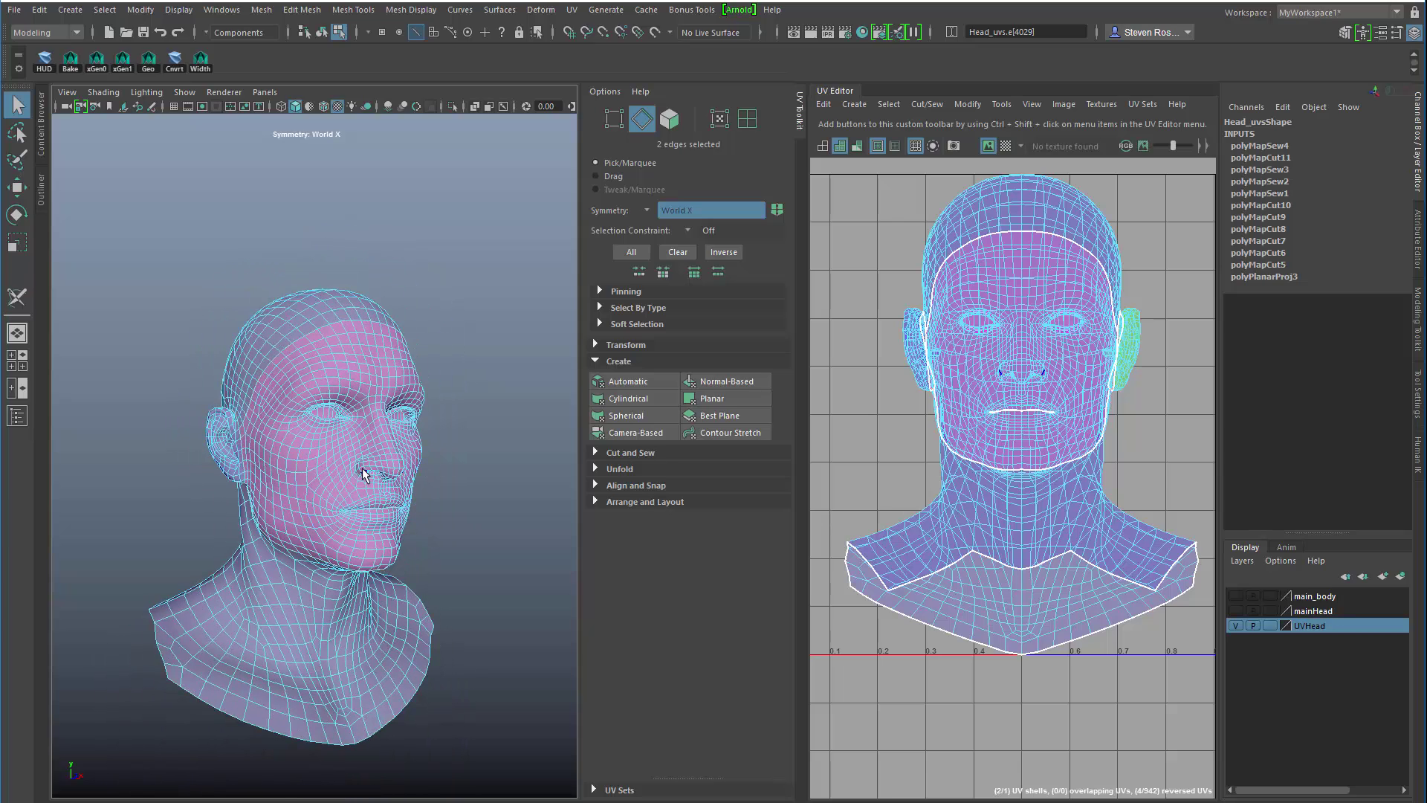
key(F8)
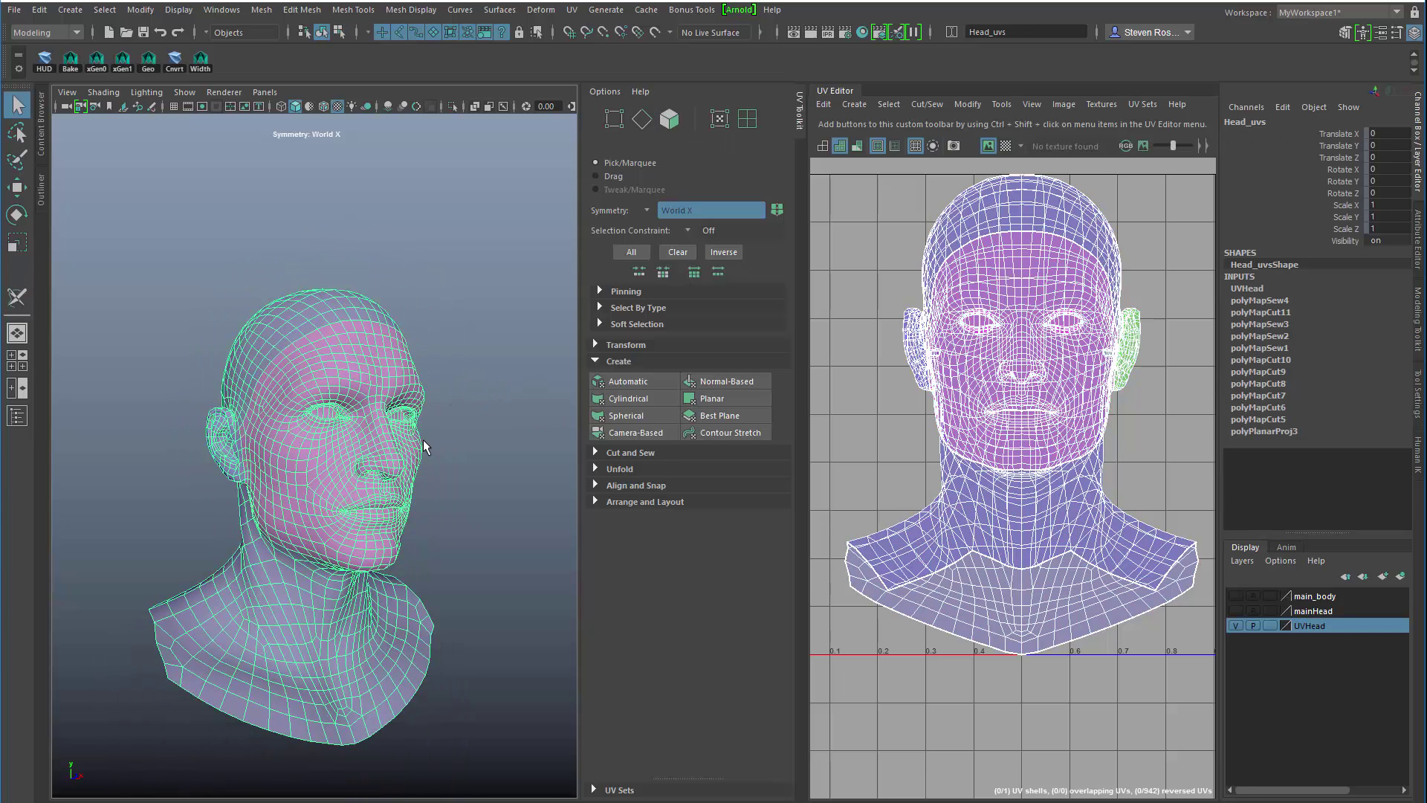
click(620, 469)
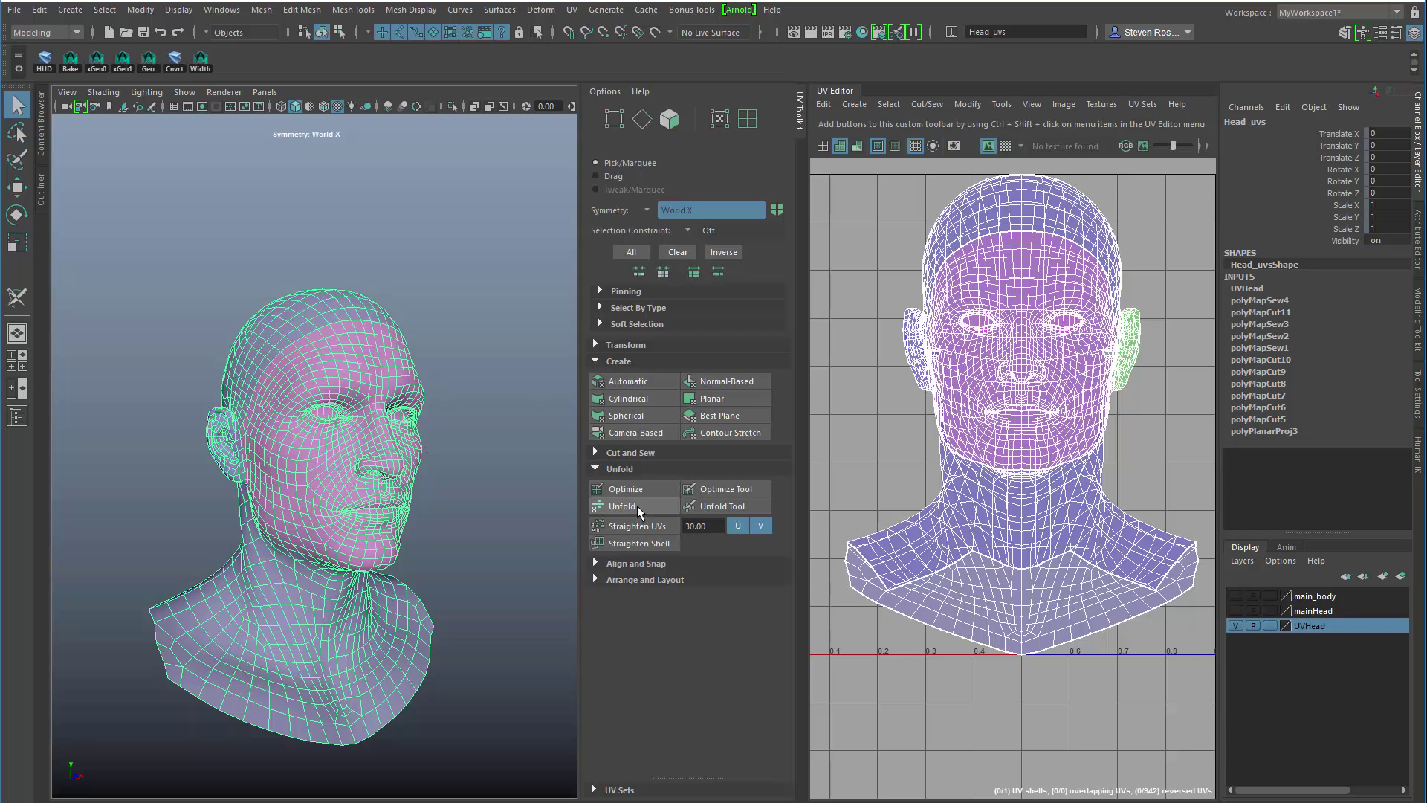
click(637, 505)
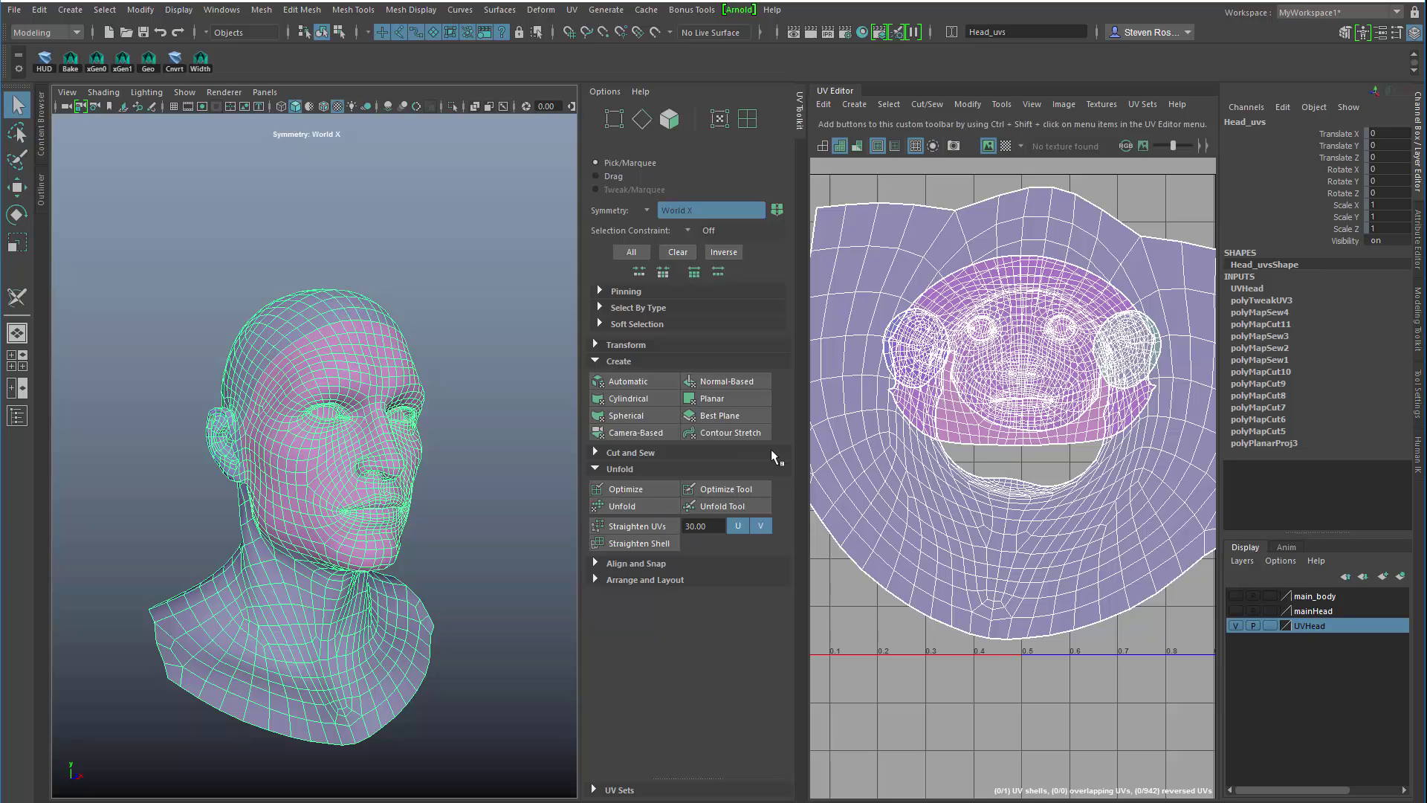
Unfold the head's UVs again with the Pack option enabled
shift+click(649, 502)
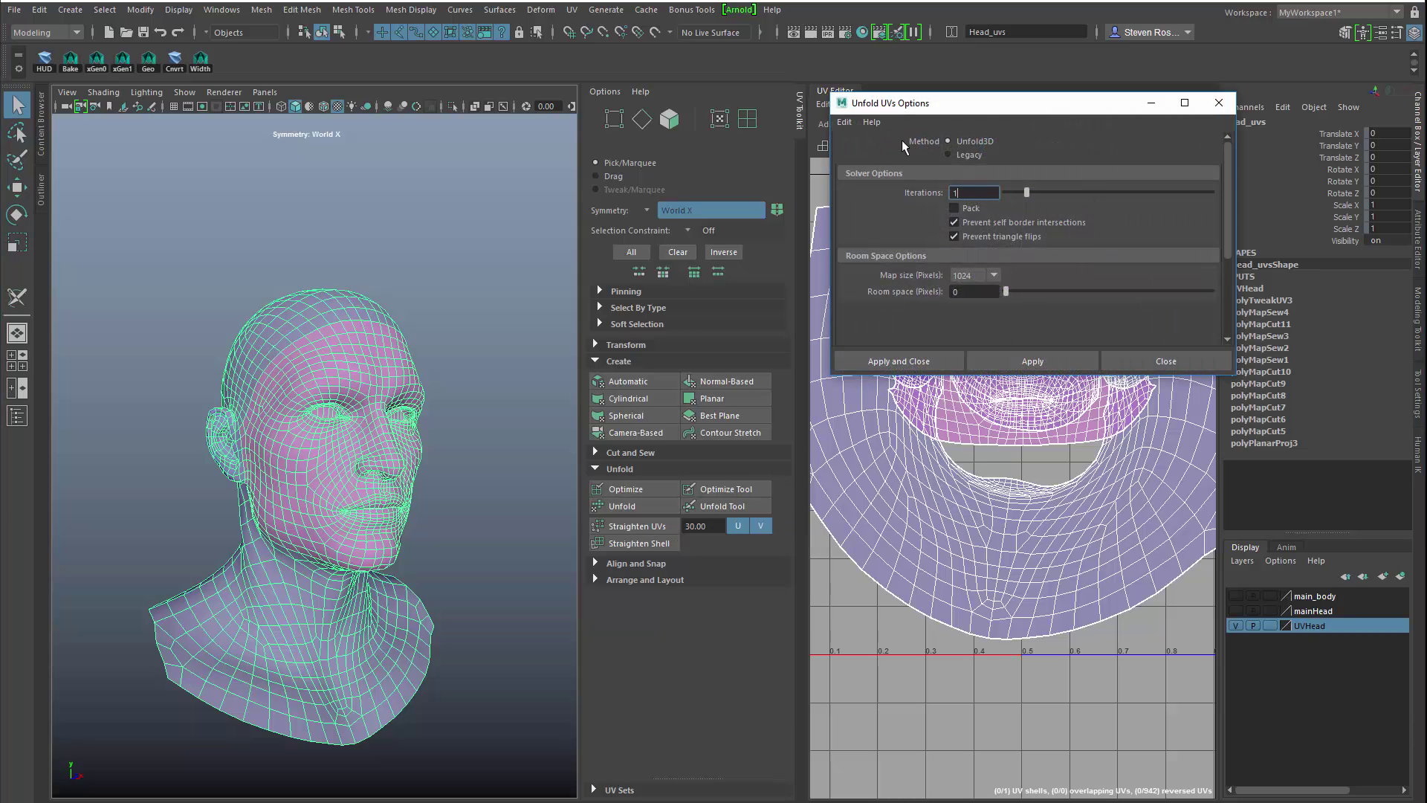
click(955, 209)
click(899, 361)
alt+right_drag(1027, 455, 982, 445)
alt+middle_drag(983, 445, 1041, 427)
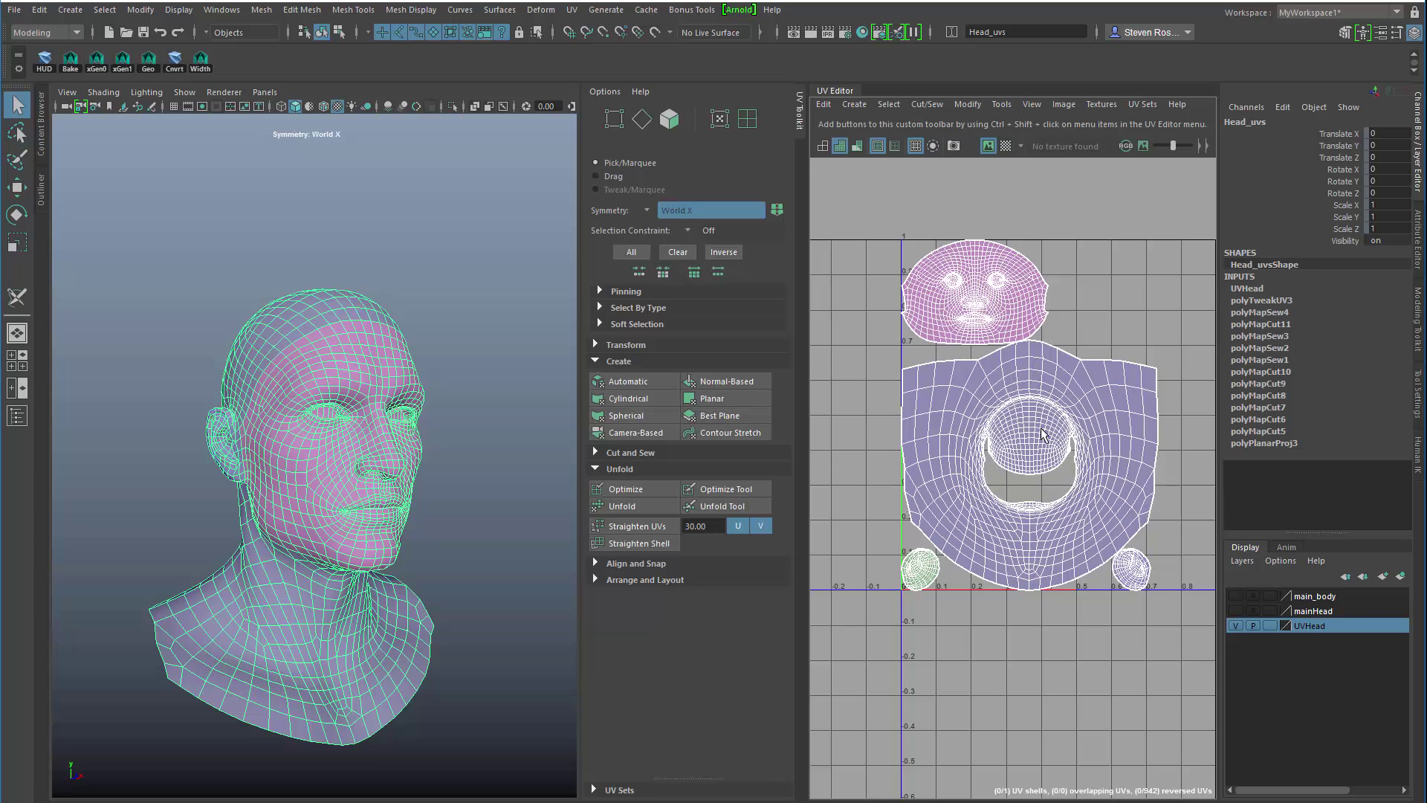
Cut a UV seam along the centre line from the hairline over the crown and down the back of the neck
alt+middle_drag(374, 451, 381, 414)
alt+right_drag(381, 414, 412, 406)
alt+middle_drag(412, 407, 405, 364)
key(y)
alt+drag(379, 424, 334, 358)
click(339, 220)
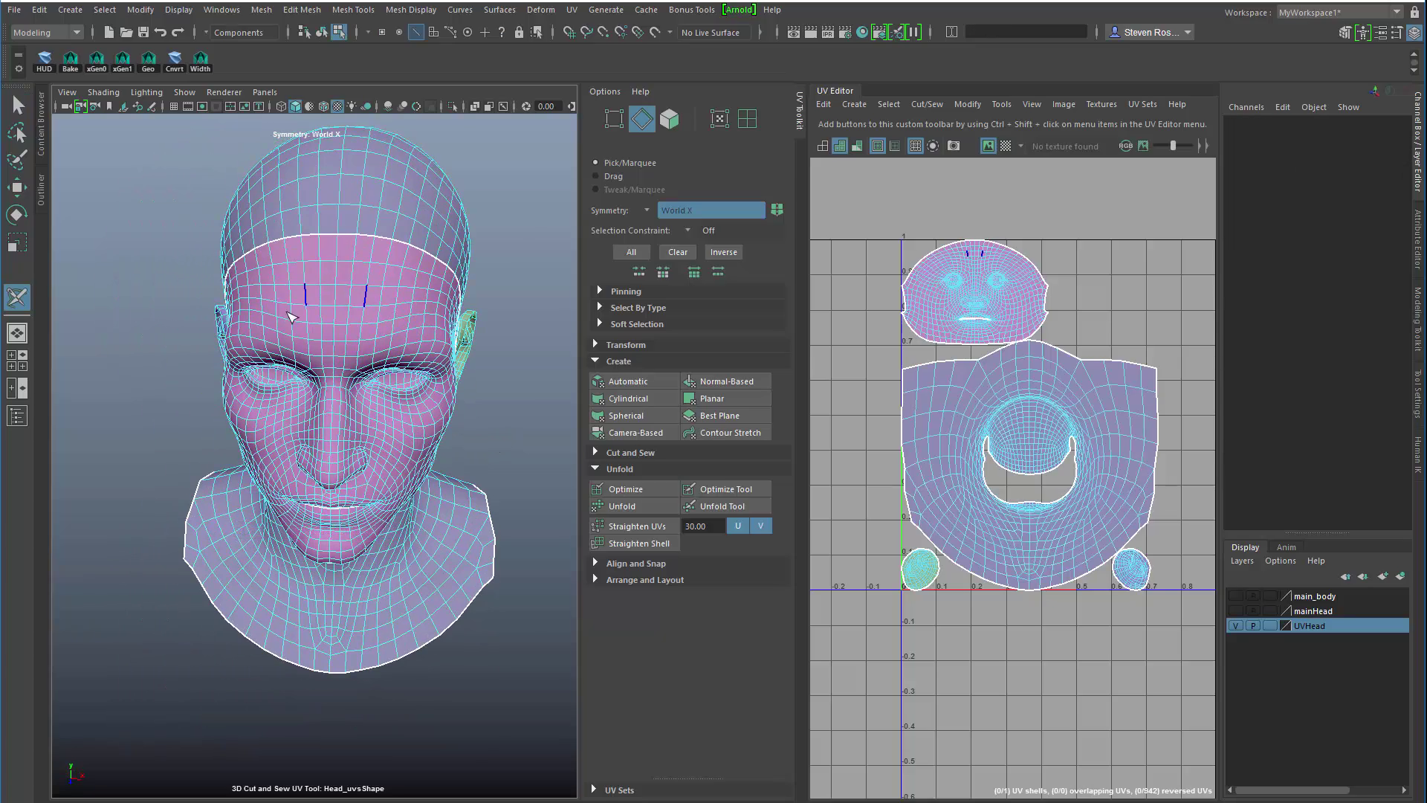
alt+drag(285, 314, 327, 632)
click(393, 246)
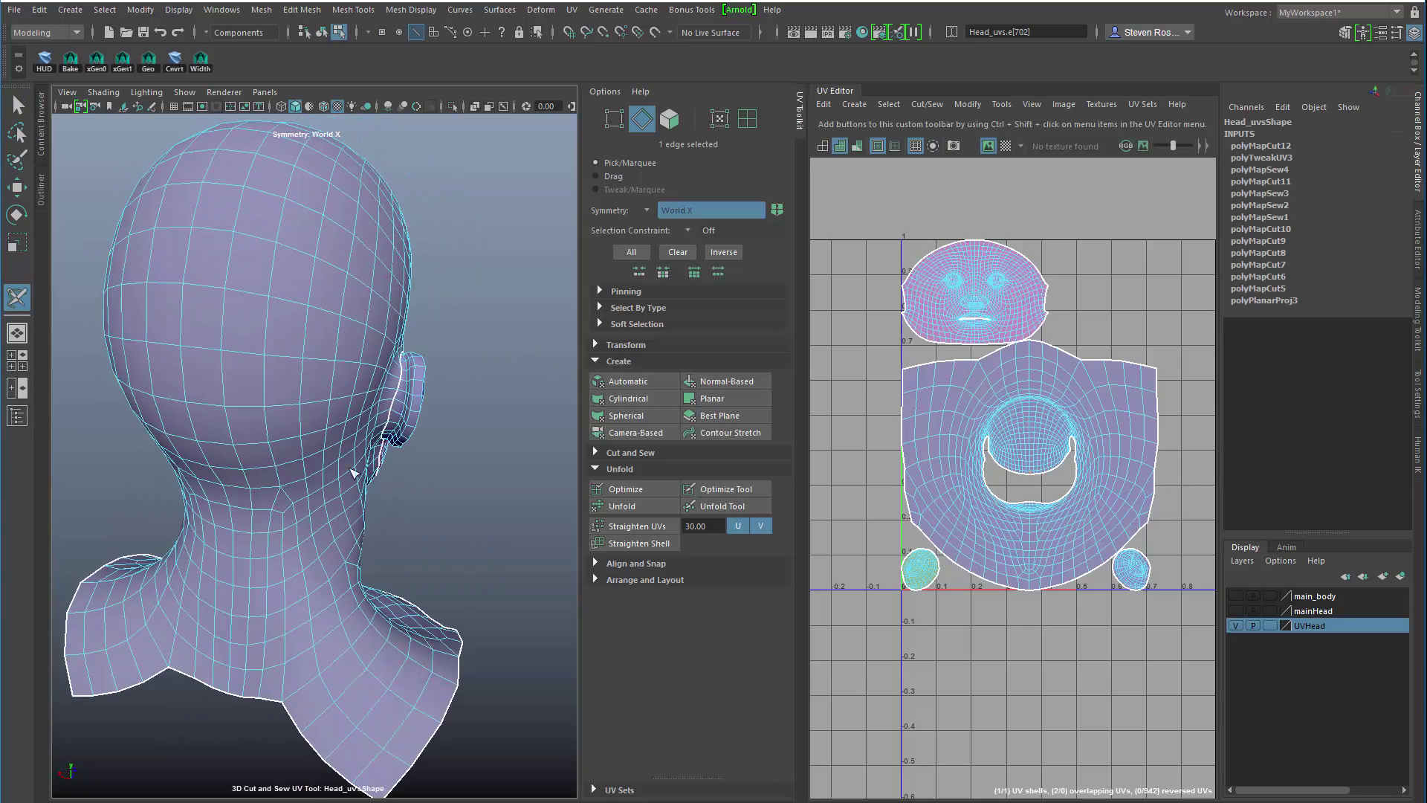
double_click(228, 685)
Cut a UV seam down the front centre of the neck from under the chin to the bottom edge
scroll(423, 656, down, 3)
alt+drag(423, 656, 143, 535)
alt+right_drag(143, 535, 286, 540)
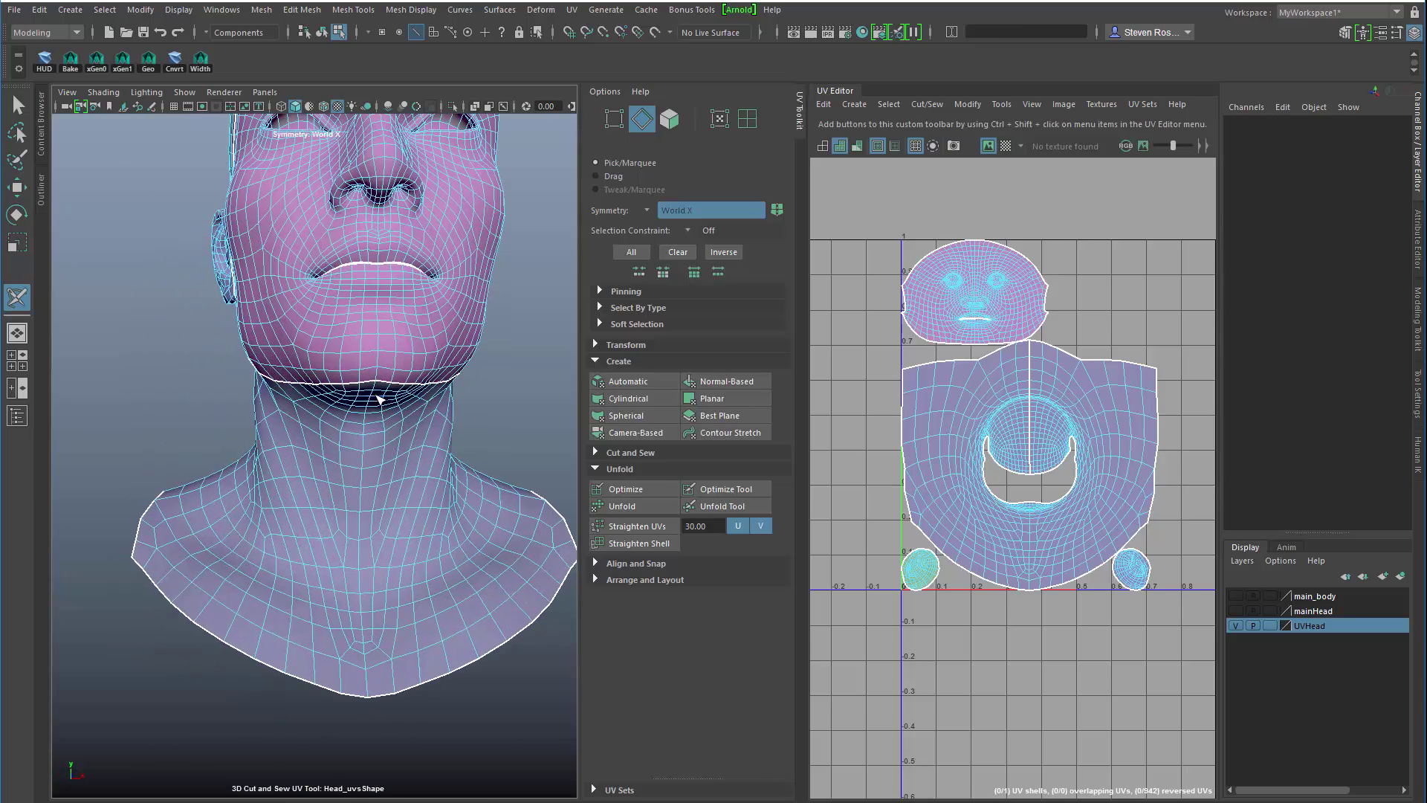
drag(375, 387, 370, 693)
Cut a symmetrical UV seam around the inner rim of the eyelids, separating the eye sockets from the face
scroll(446, 572, down, 5)
alt+drag(447, 573, 201, 651)
scroll(334, 621, up, 5)
alt+drag(333, 620, 433, 657)
scroll(434, 658, up, 4)
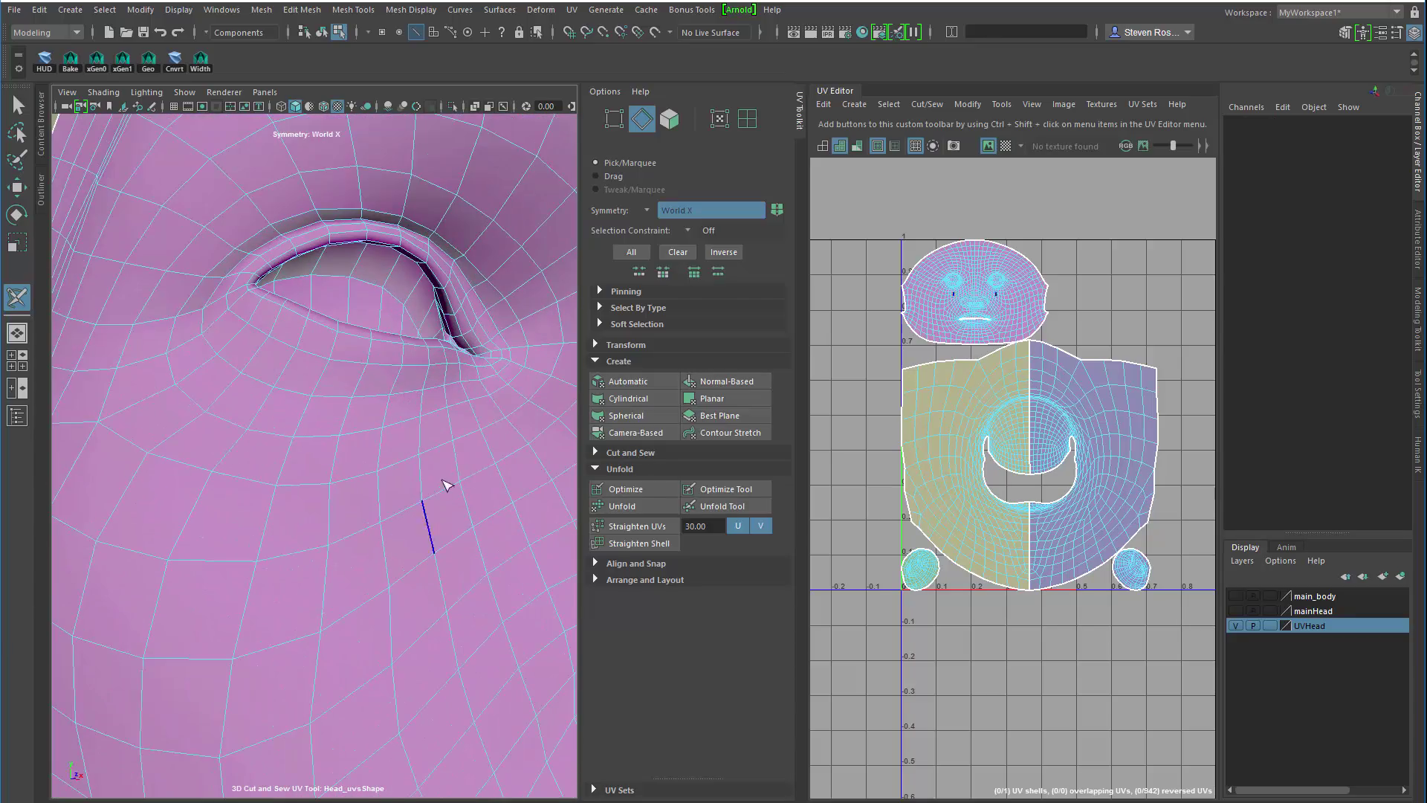
alt+drag(392, 363, 461, 372)
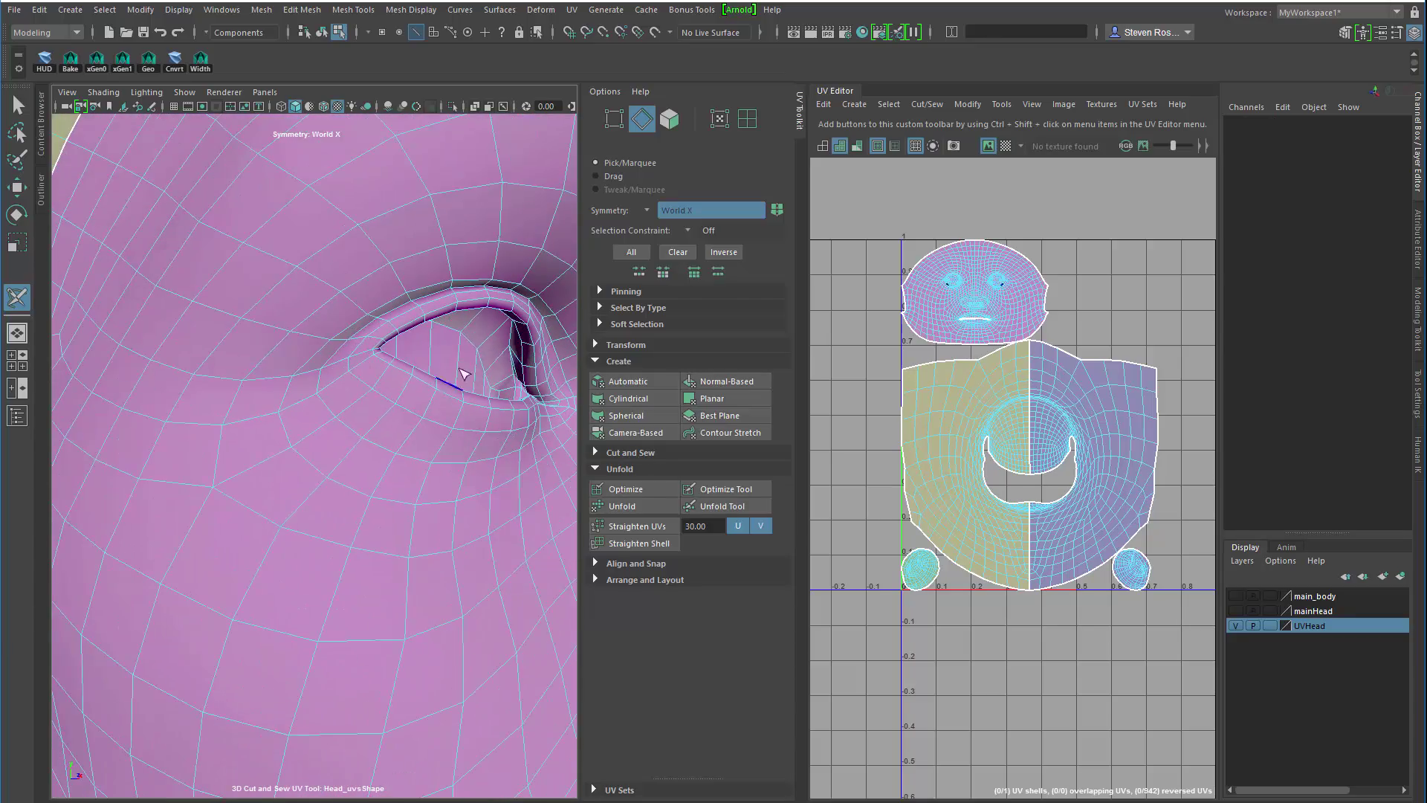
click(512, 340)
click(515, 367)
alt+drag(533, 440, 307, 448)
scroll(328, 443, down, 5)
scroll(380, 455, down, 4)
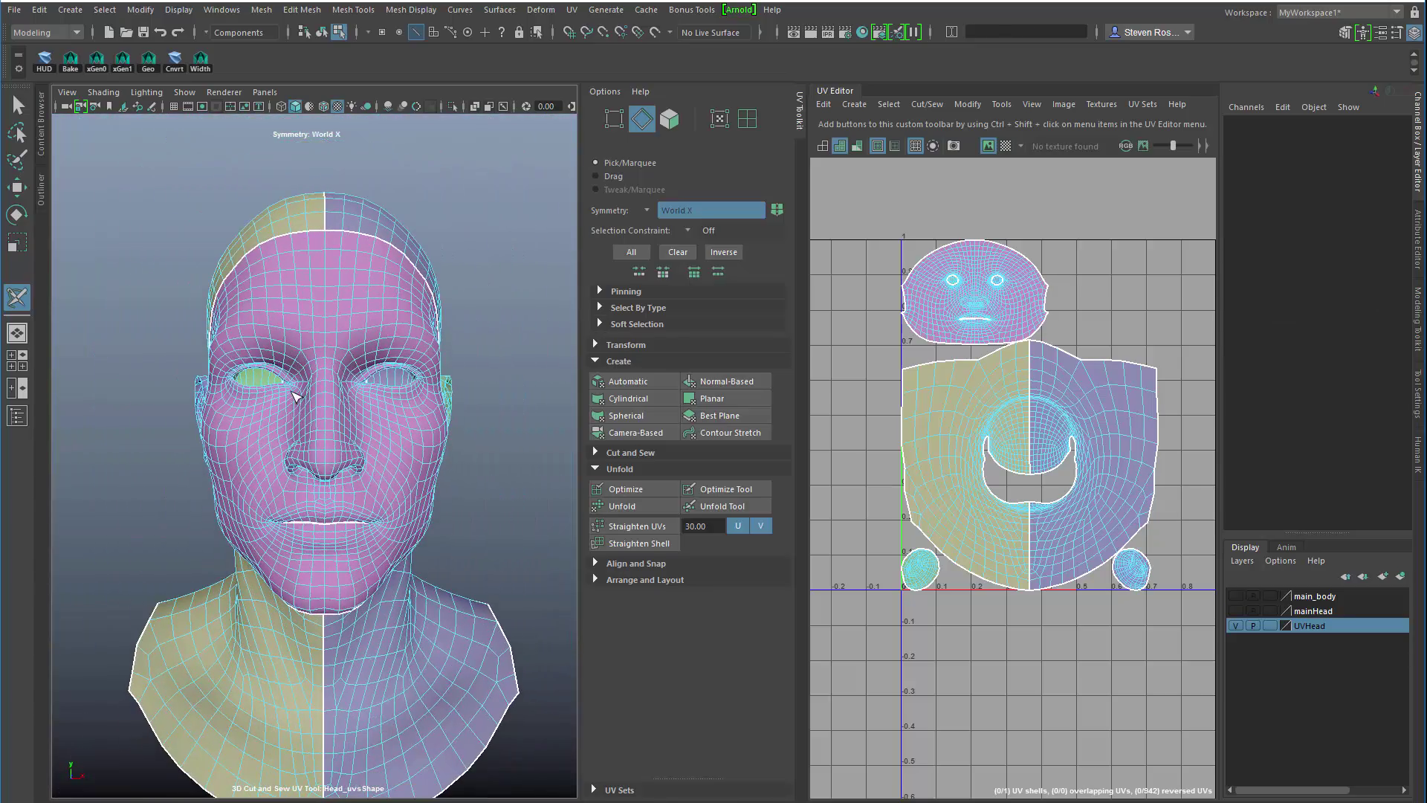
Return to object selection and run Unfold on the head with its new neck and eye seams
key(q)
key(F8)
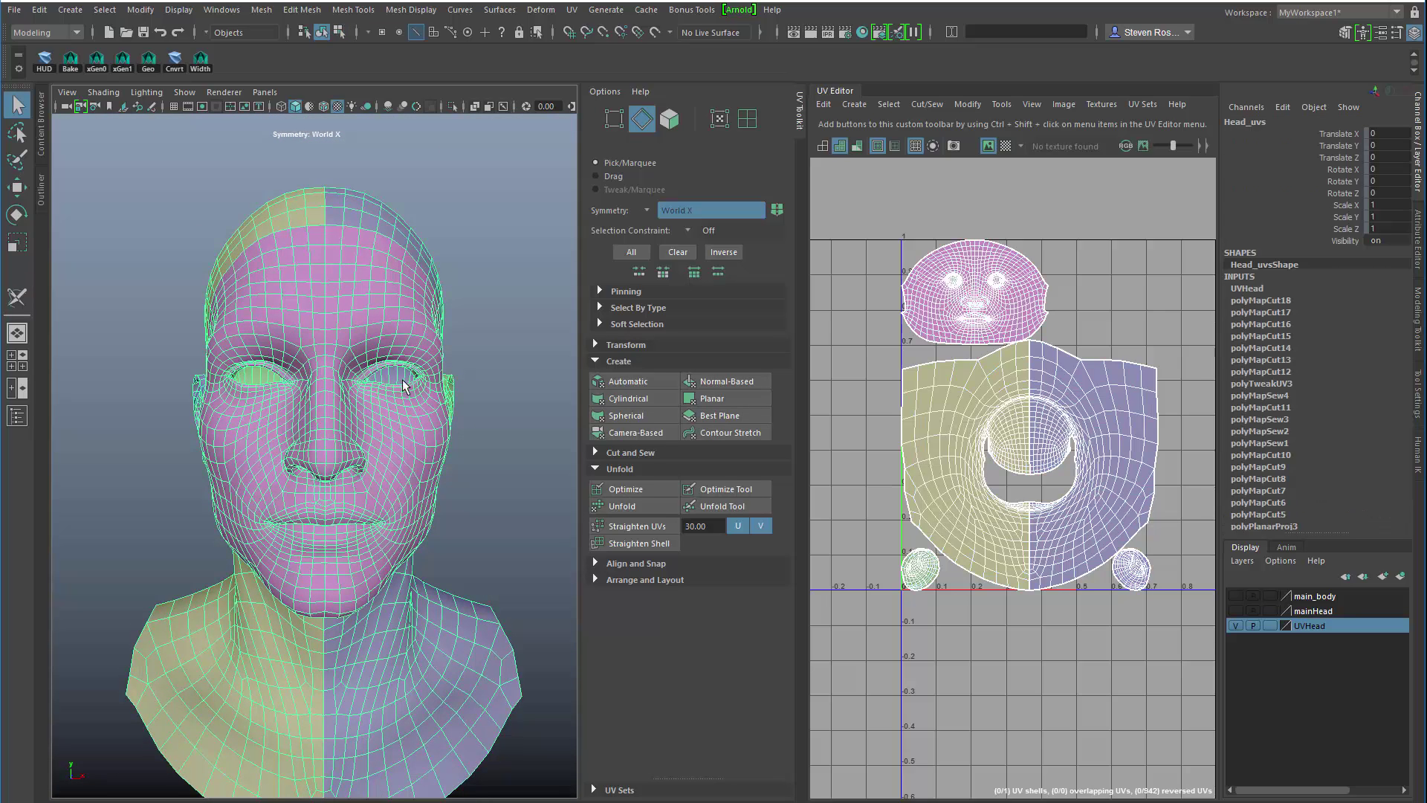
click(625, 507)
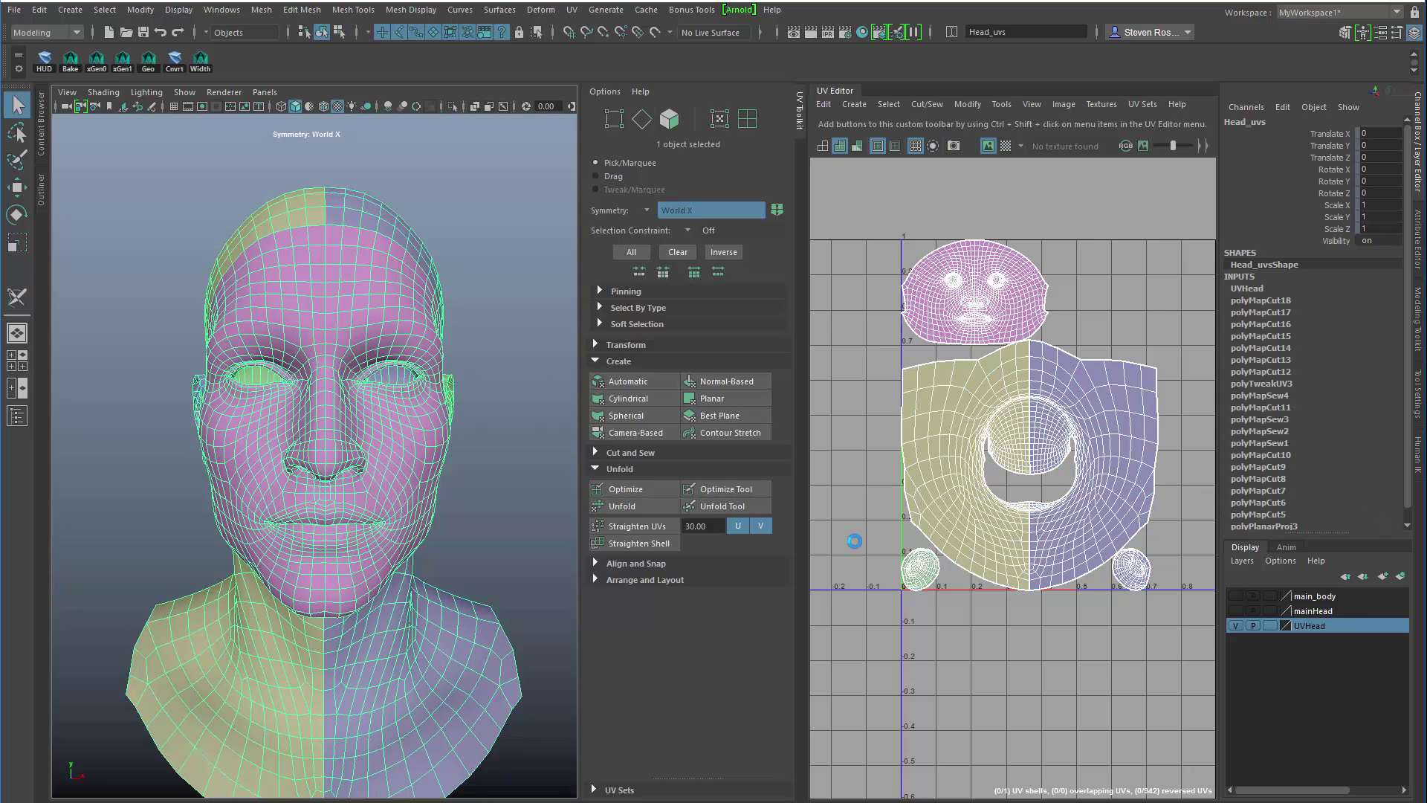
Examine the unfolded head UV layout and compare its shells with the head model from several angles
alt+middle_drag(1050, 510, 1017, 550)
alt+right_drag(1016, 550, 948, 548)
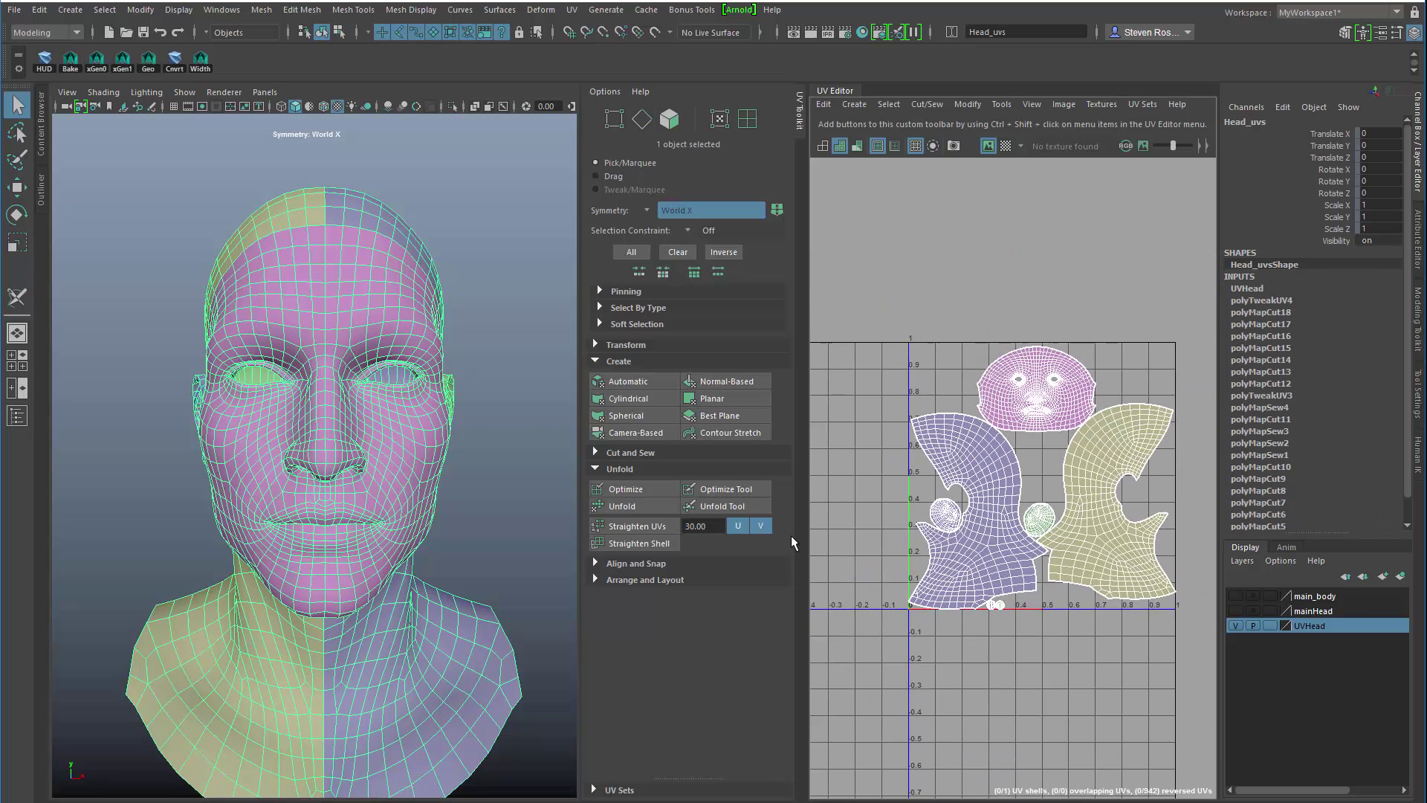
alt+drag(442, 524, 535, 539)
alt+middle_drag(507, 516, 505, 506)
alt+drag(505, 506, 479, 483)
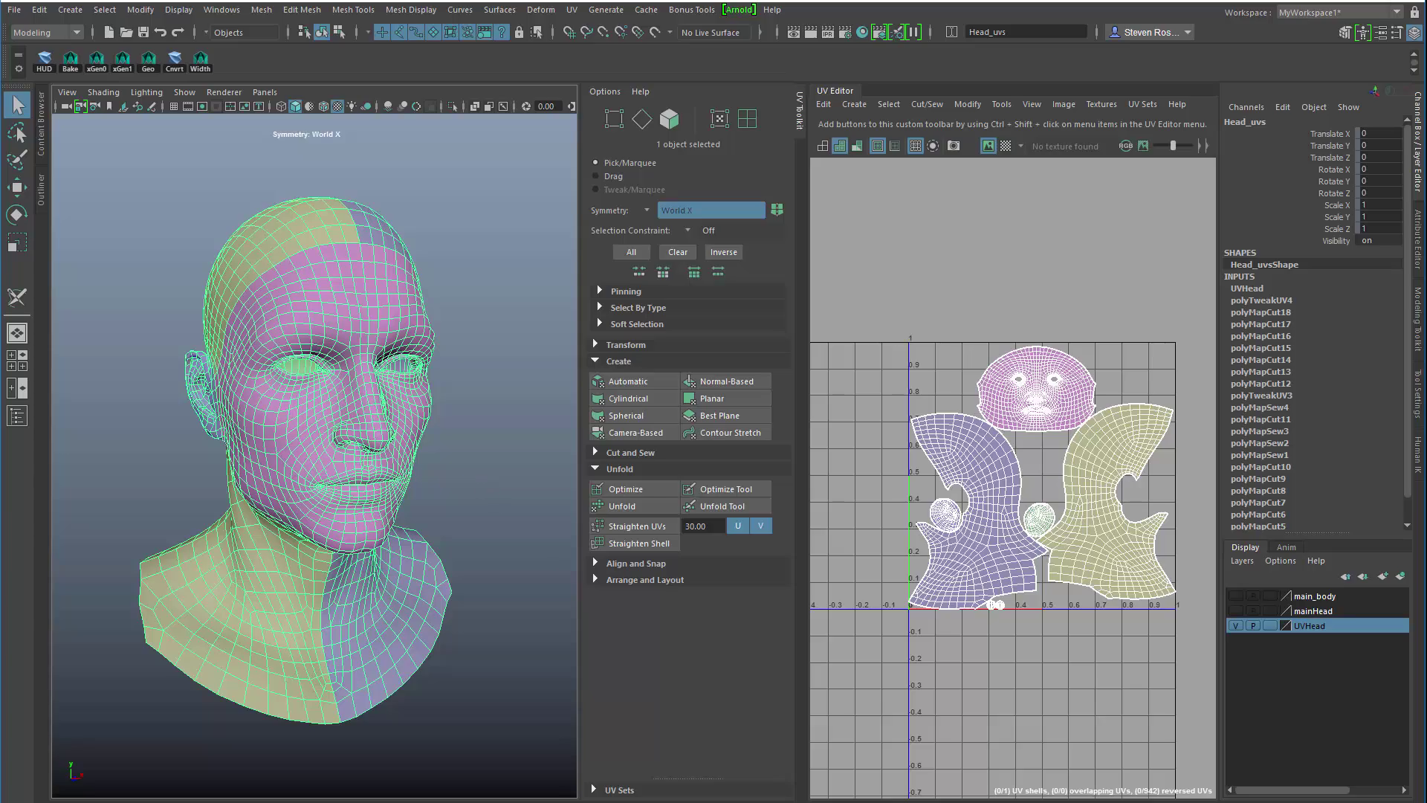
alt+drag(384, 525, 457, 550)
alt+middle_drag(970, 483, 957, 455)
alt+right_drag(957, 455, 1038, 483)
alt+middle_drag(1038, 483, 1020, 471)
alt+right_drag(1020, 471, 1100, 484)
Inspect the head and its UV shells for stretching with the checker map, and hide the checker map again
click(1007, 146)
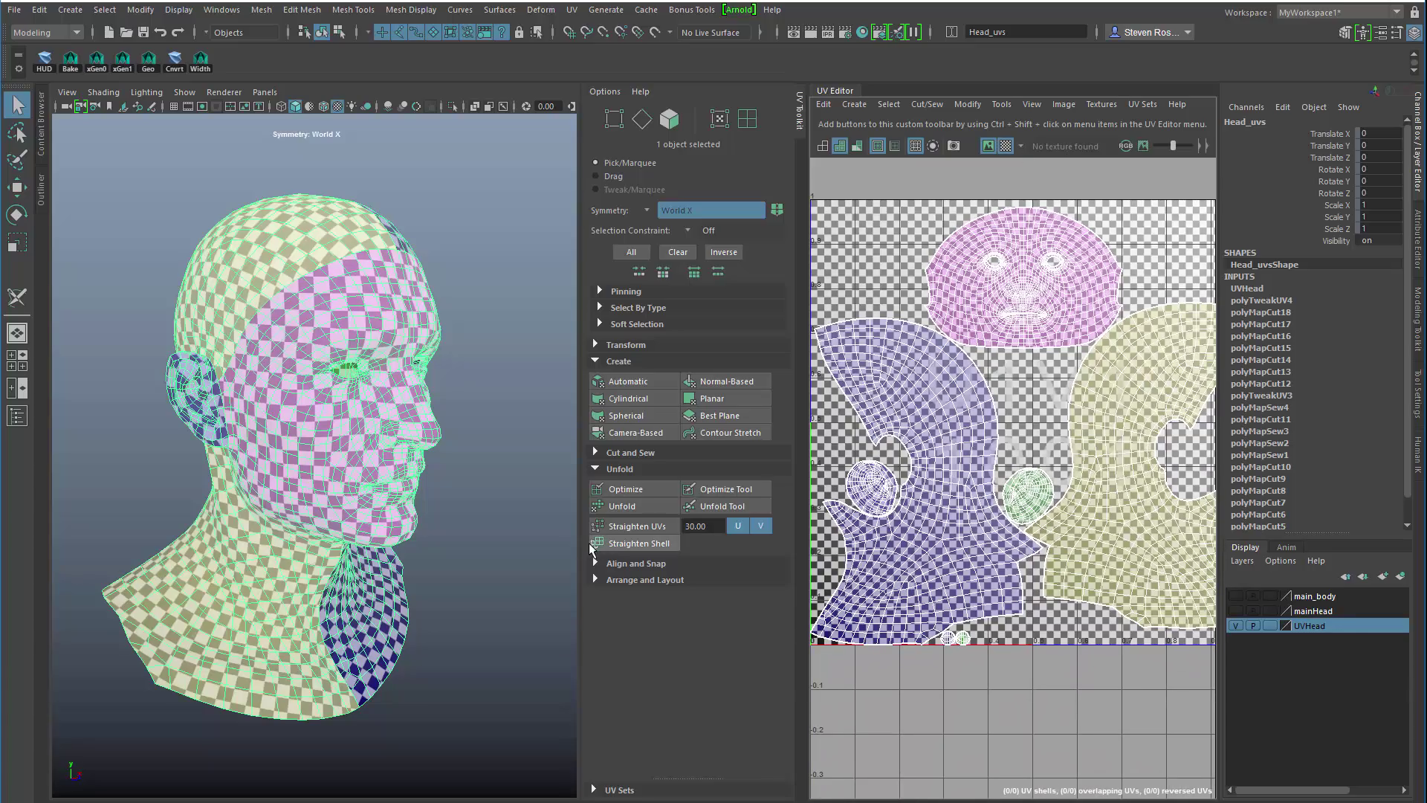
alt+drag(266, 552, 178, 512)
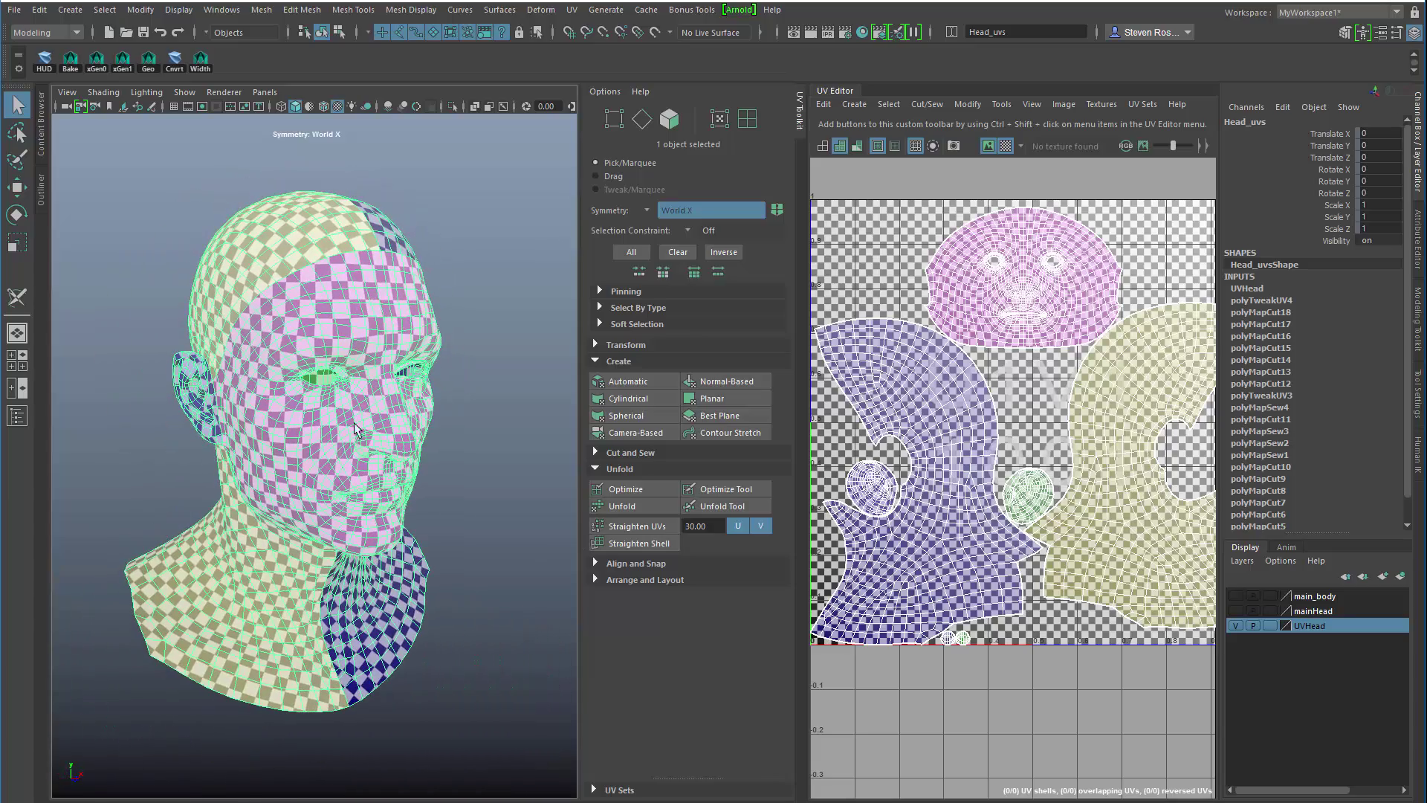
mouse_move(402, 452)
alt+mouse_down()
mouse_move(350, 449)
mouse_move(446, 443)
mouse_move(410, 438)
alt+mouse_up()
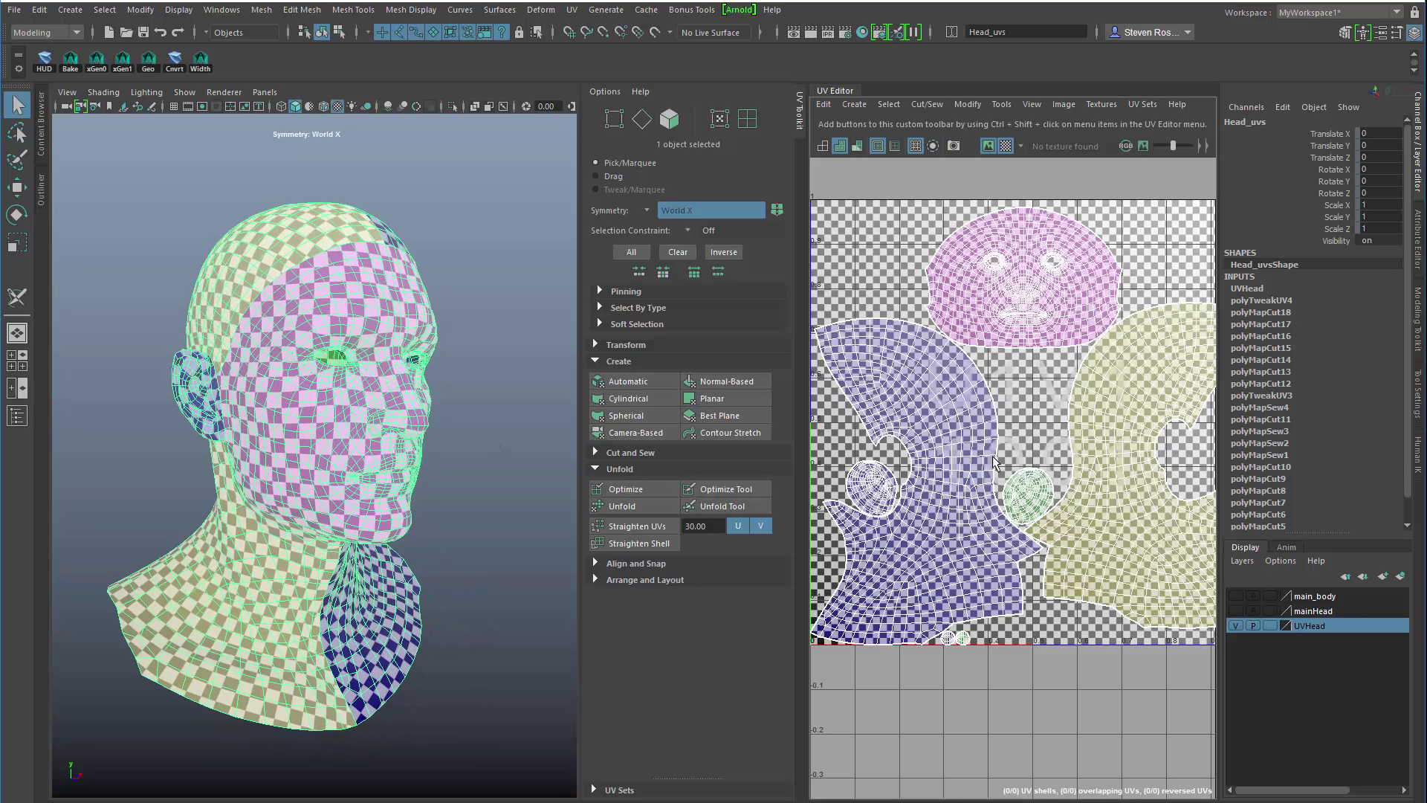
scroll(978, 483, down, 3)
scroll(980, 467, down, 1)
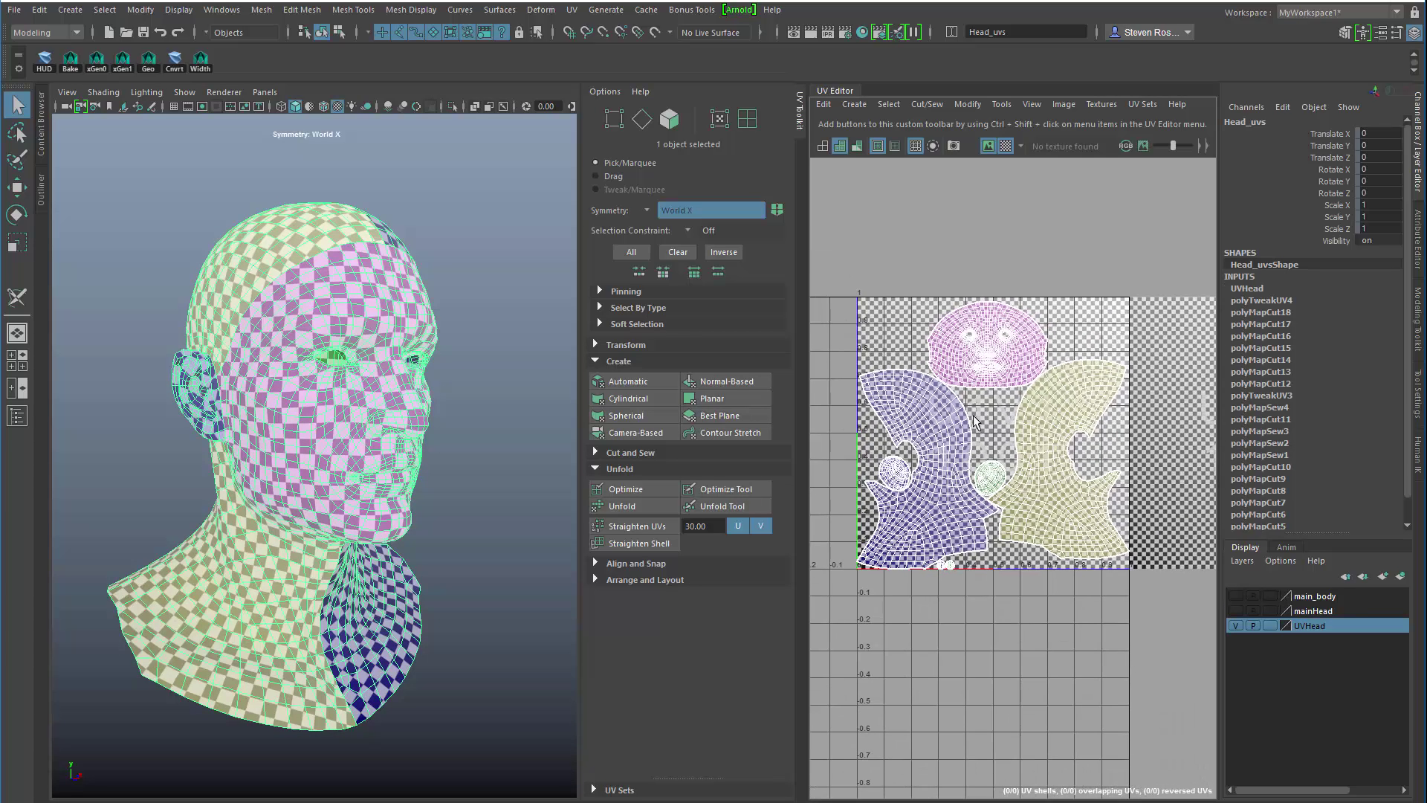
click(1008, 145)
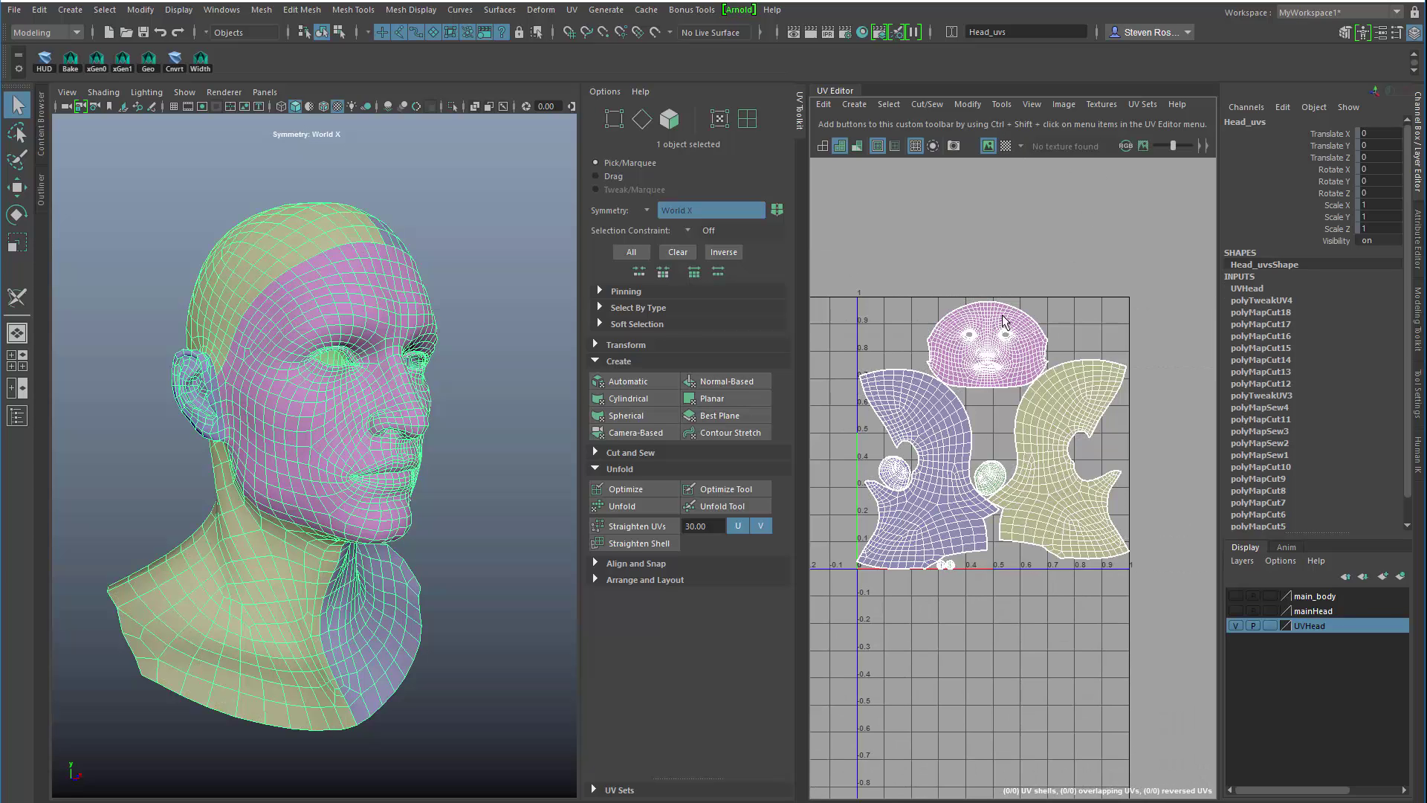
Try moving the face shell sideways in the UV layout and picking an edge loop on the yellow head-side shell
key(F11)
double_click(1026, 365)
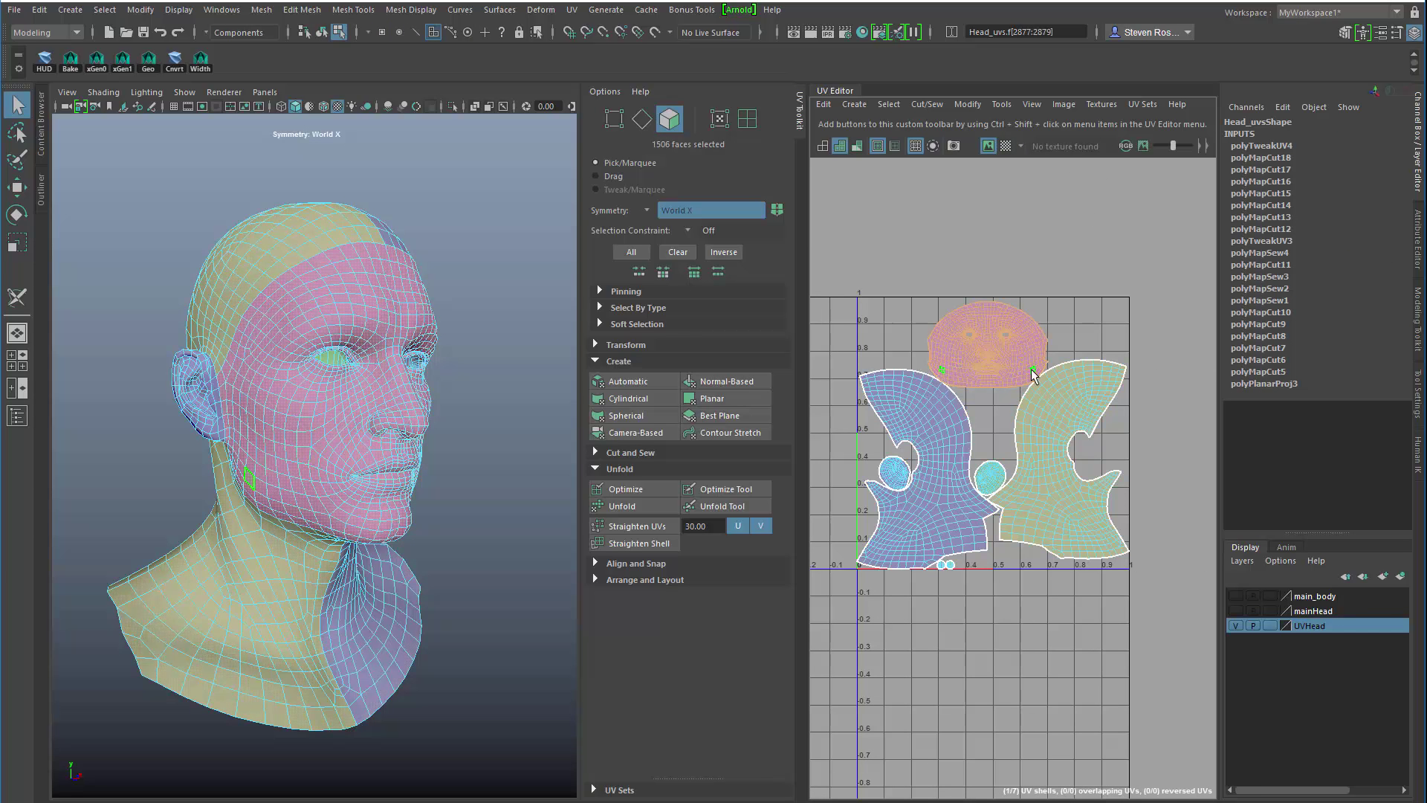
key(w)
middle_drag(1003, 364, 1046, 350)
key(ctrl+z)
scroll(1033, 435, up, 5)
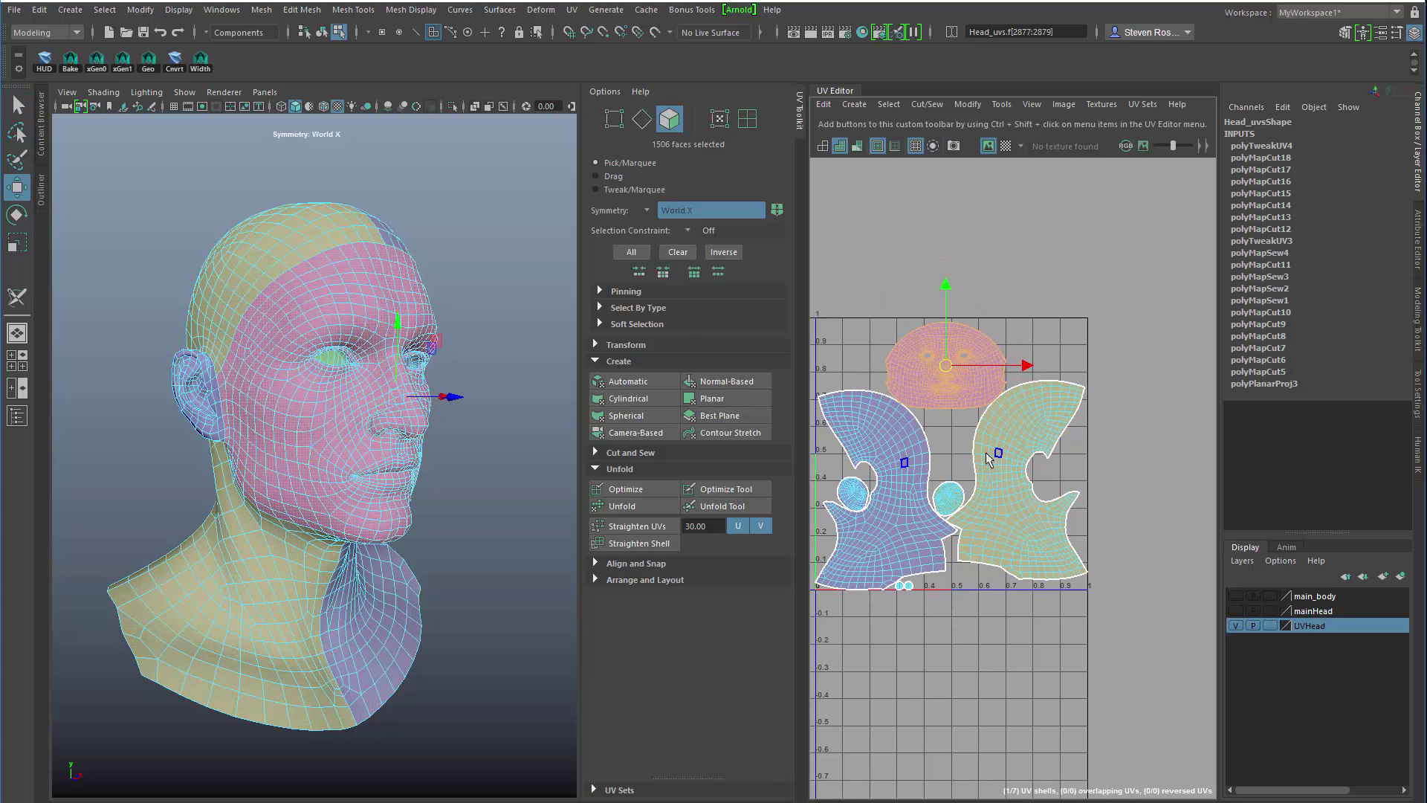
key(F10)
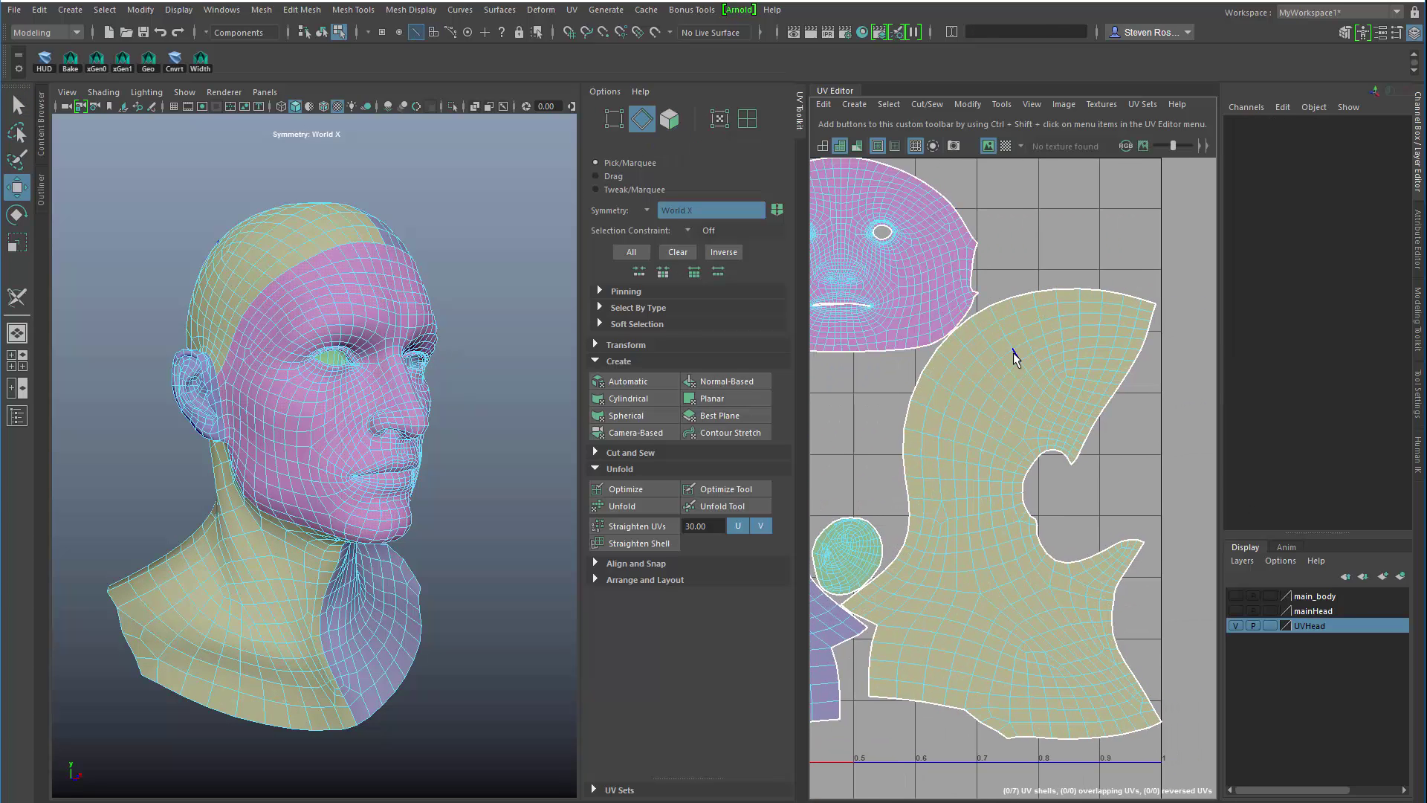
double_click(1008, 356)
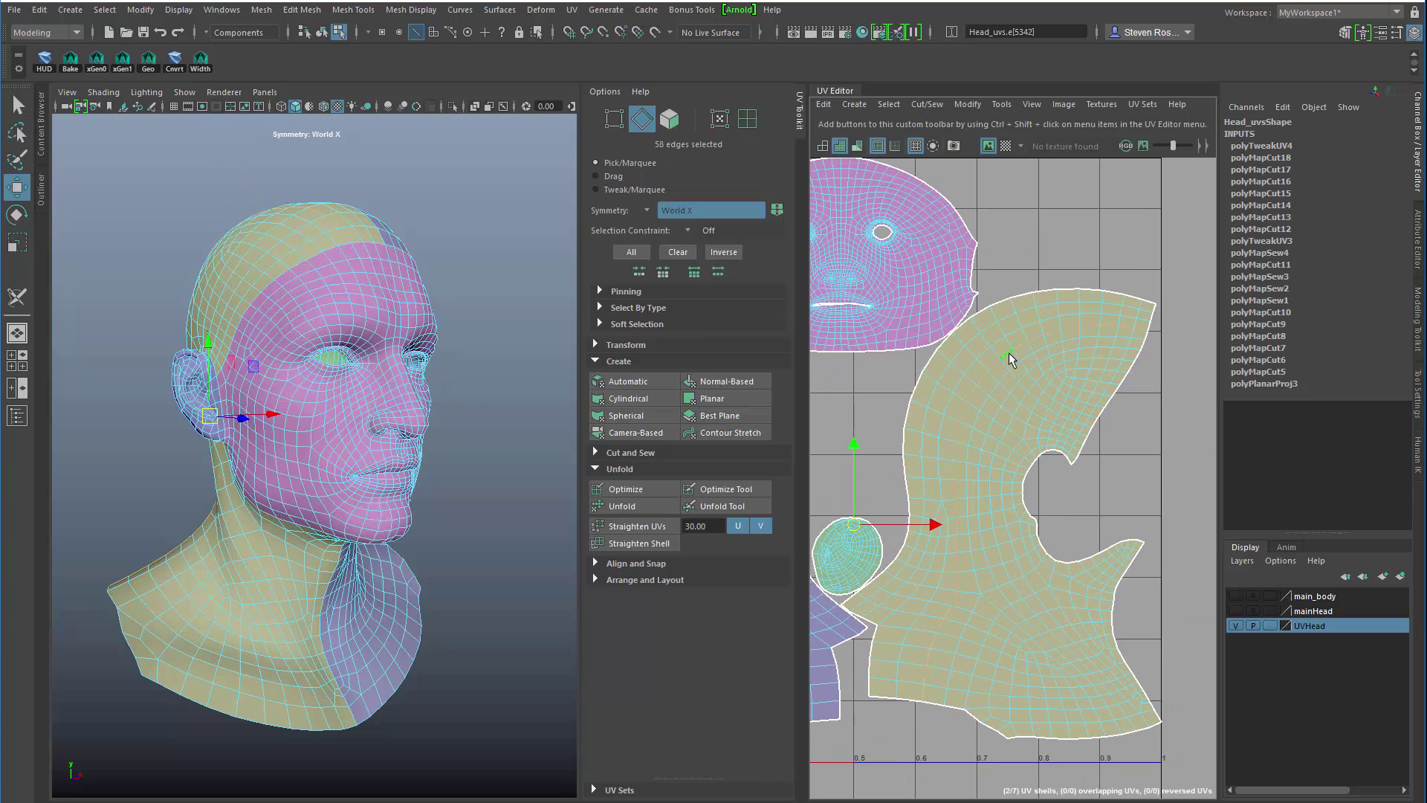
Return to face selection and select the whole face UV shell
key(F11)
double_click(1004, 399)
alt+middle_drag(886, 412, 1180, 485)
double_click(1084, 341)
alt+right_drag(1158, 484, 1077, 531)
alt+middle_drag(1078, 532, 1003, 409)
middle_drag(1003, 409, 1067, 434)
key(ctrl+z)
alt+right_drag(1154, 488, 955, 439)
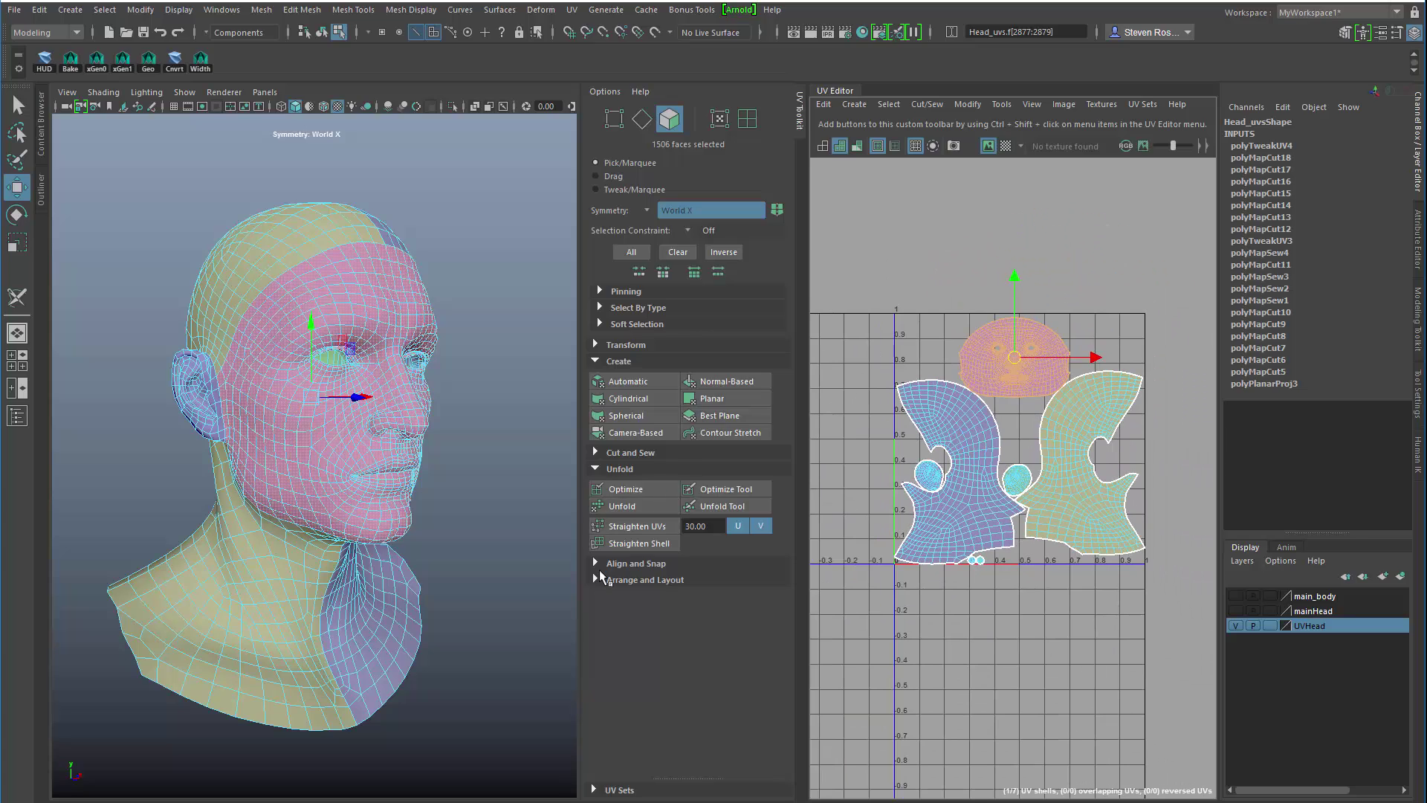
Snap the face shell to the centre of the 0 to 1 UV tile
click(598, 345)
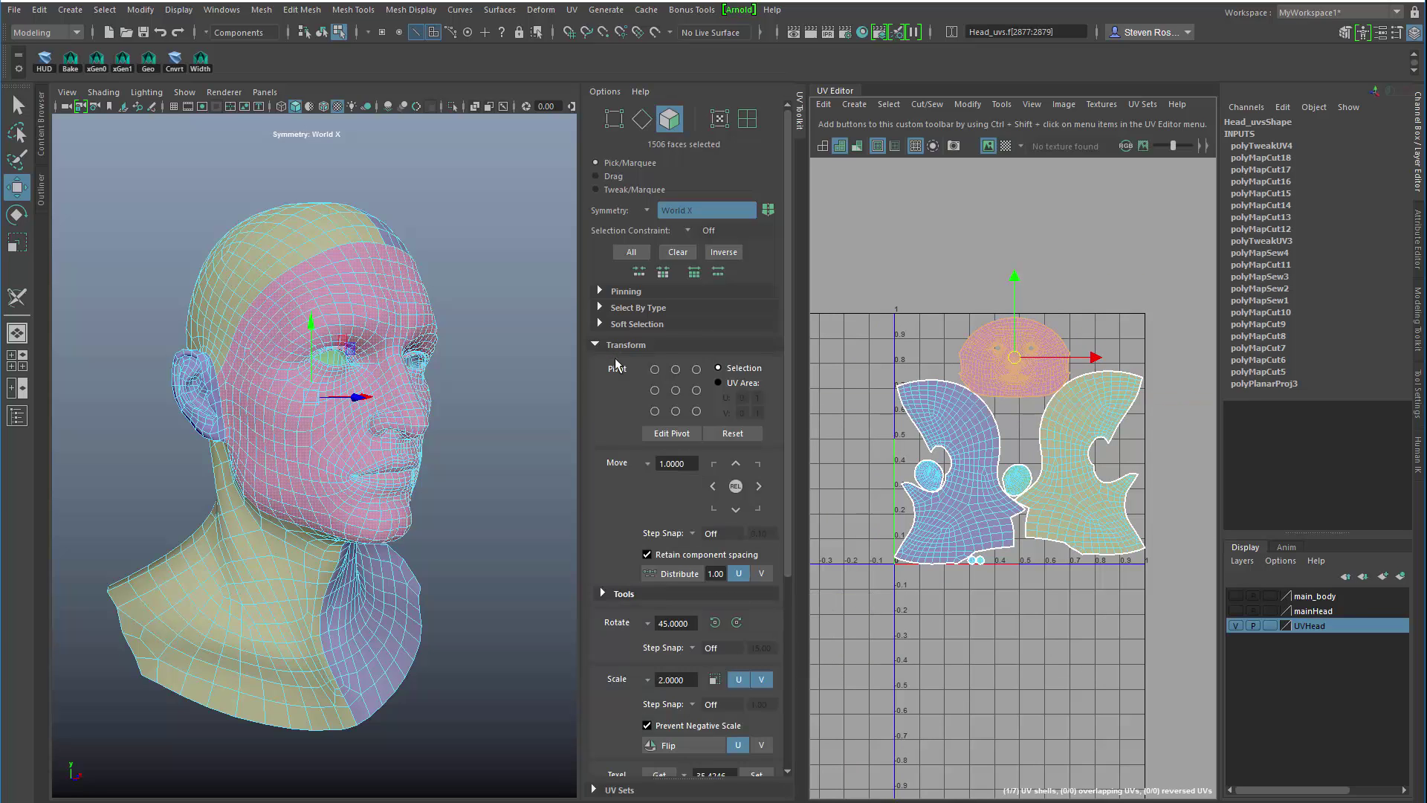
scroll(636, 379, down, 3)
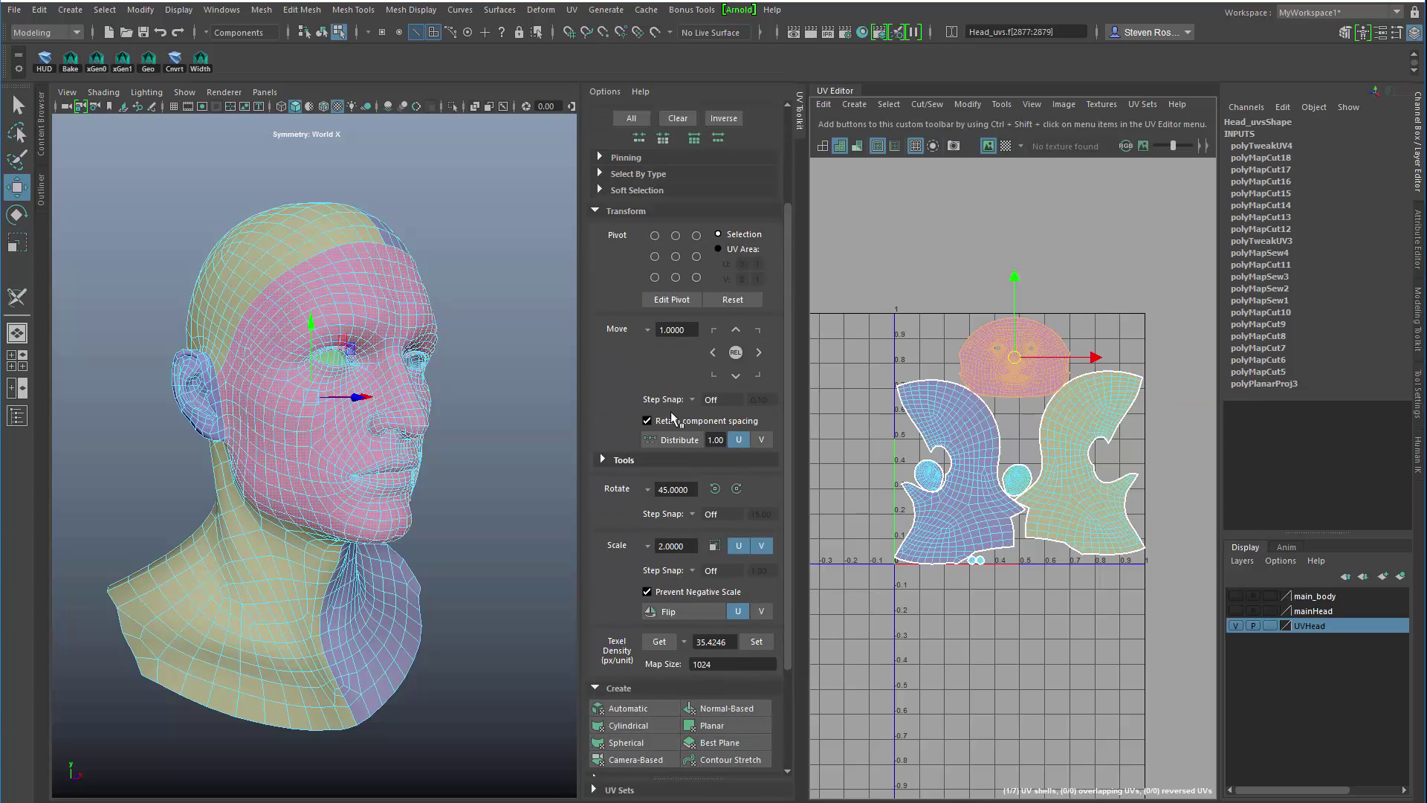
click(597, 213)
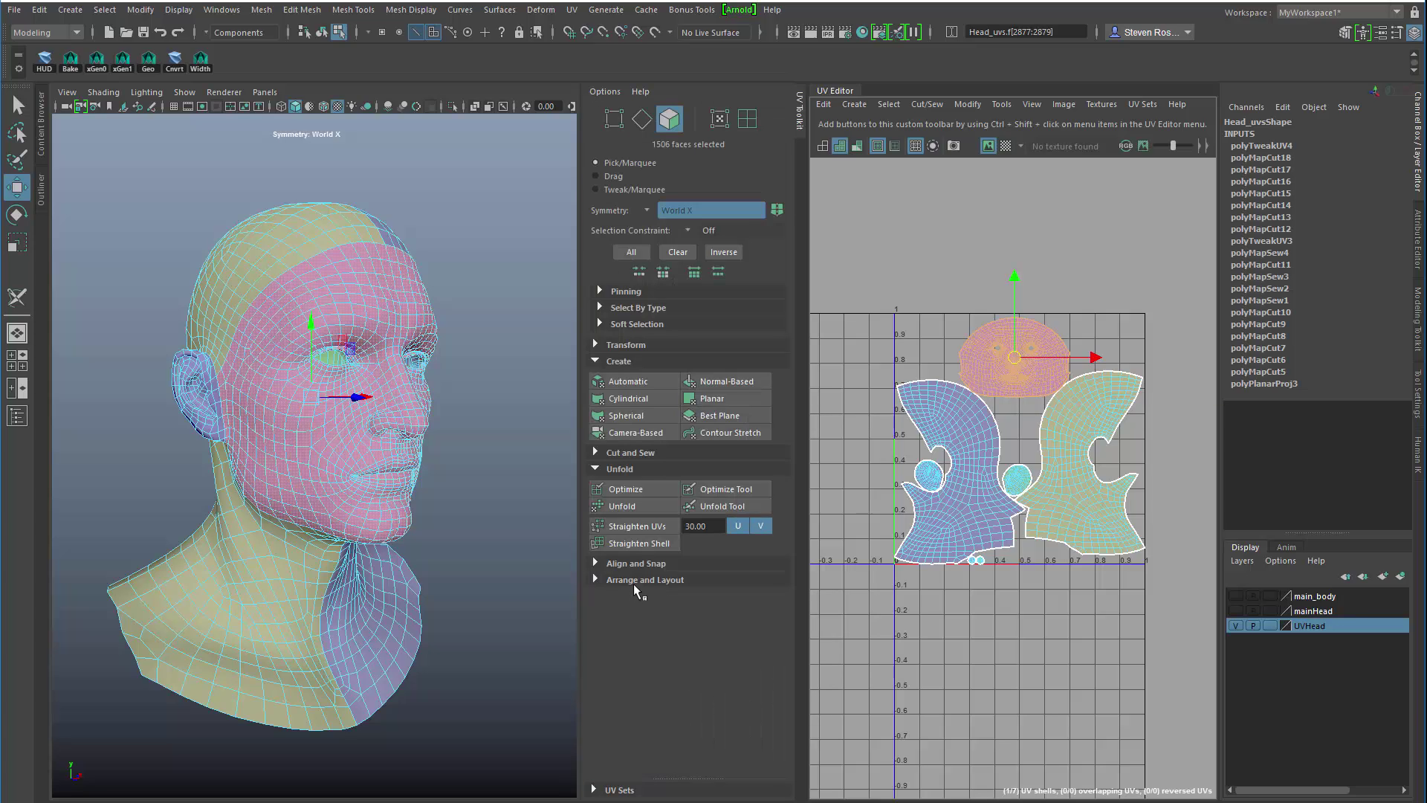
click(597, 580)
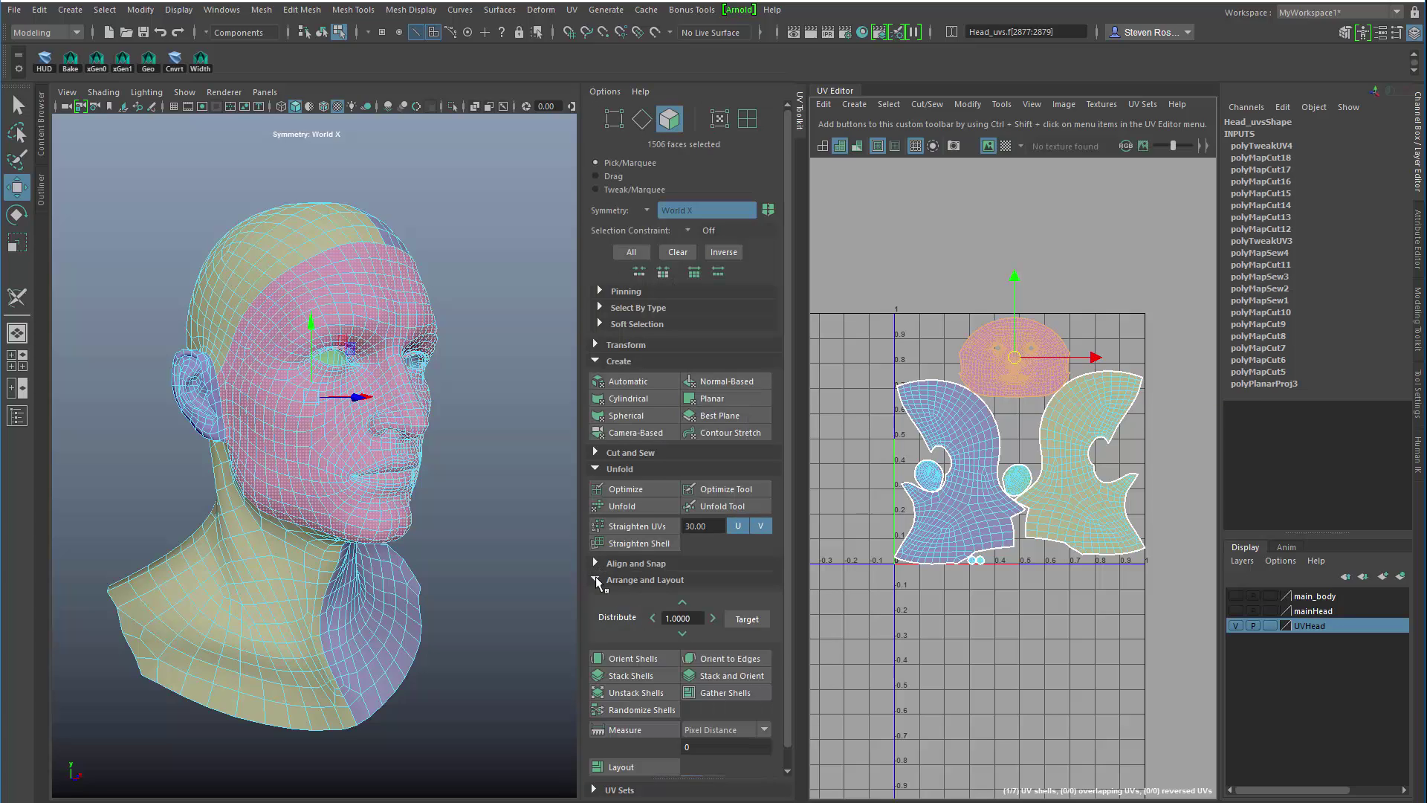
click(597, 579)
click(595, 563)
scroll(689, 573, down, 1)
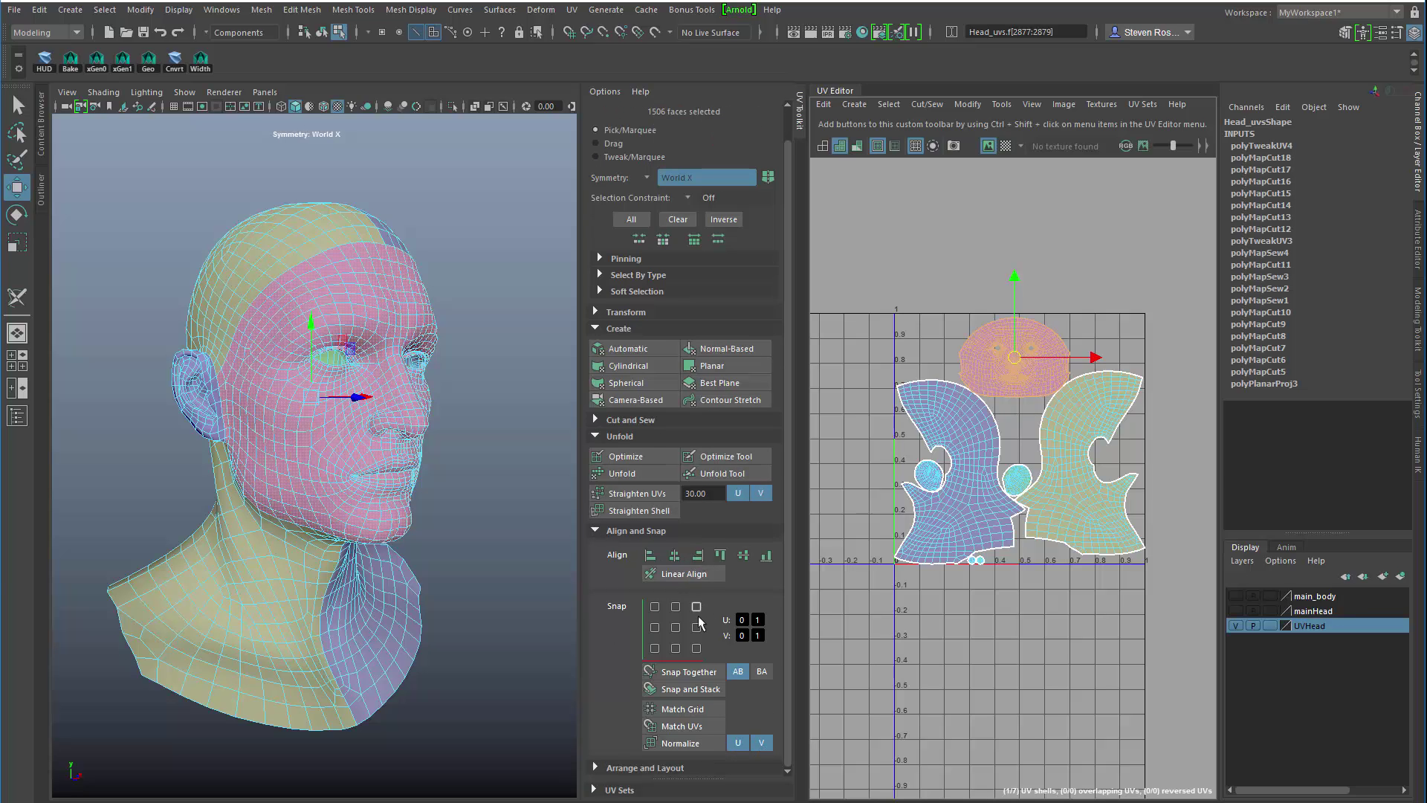
click(676, 628)
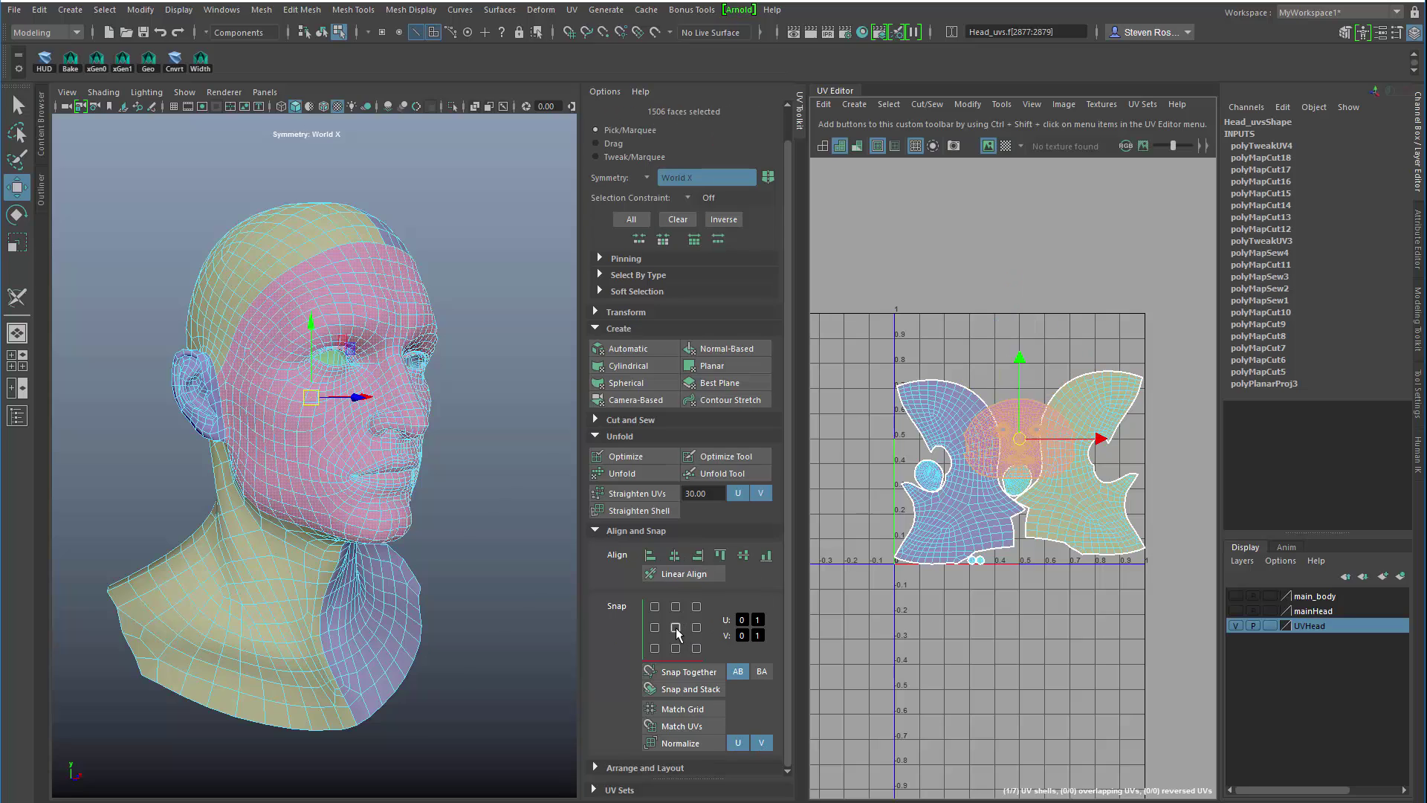
Scale the face shell up uniformly until it nearly spans the full width of the UV tile
scroll(1000, 536, up, 2)
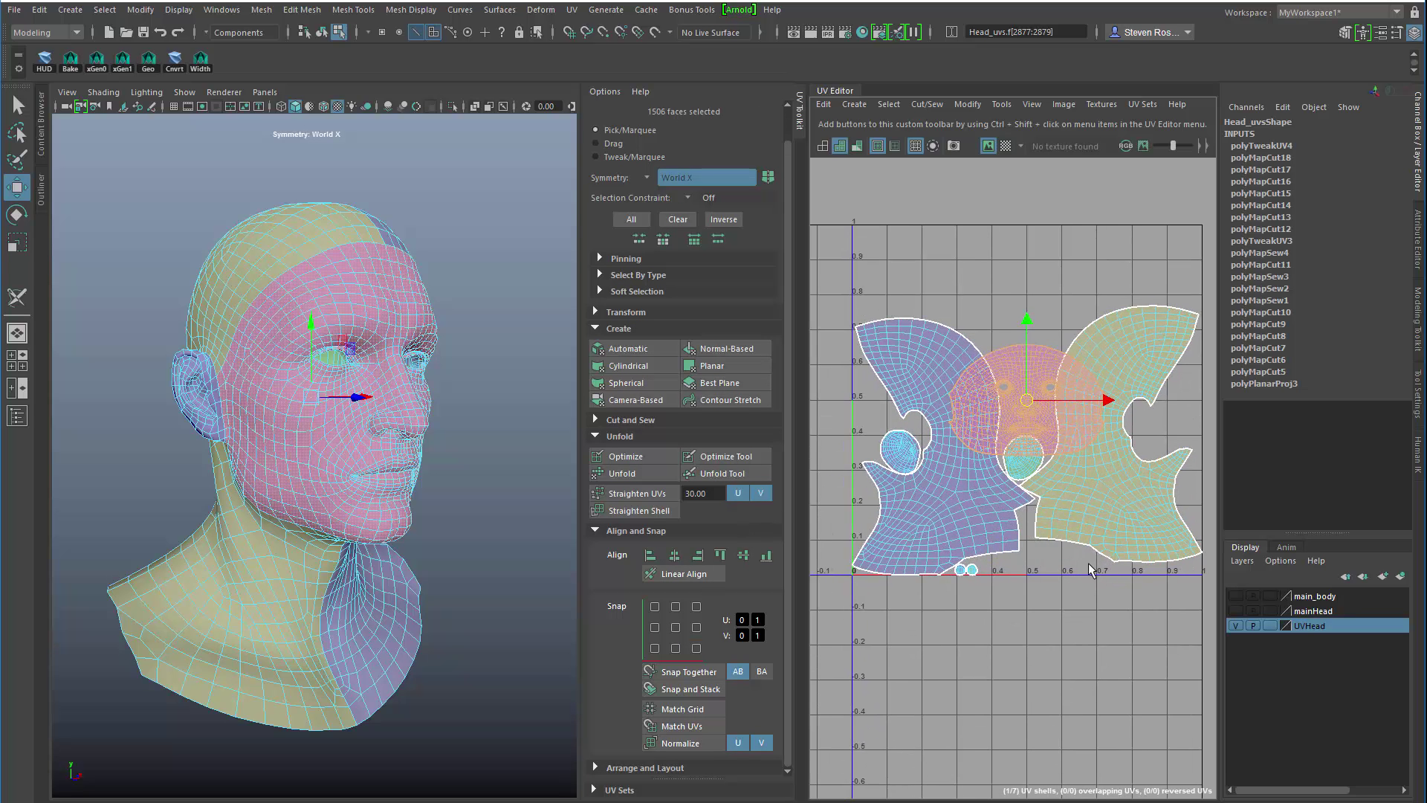
key(r)
drag(1029, 403, 1127, 405)
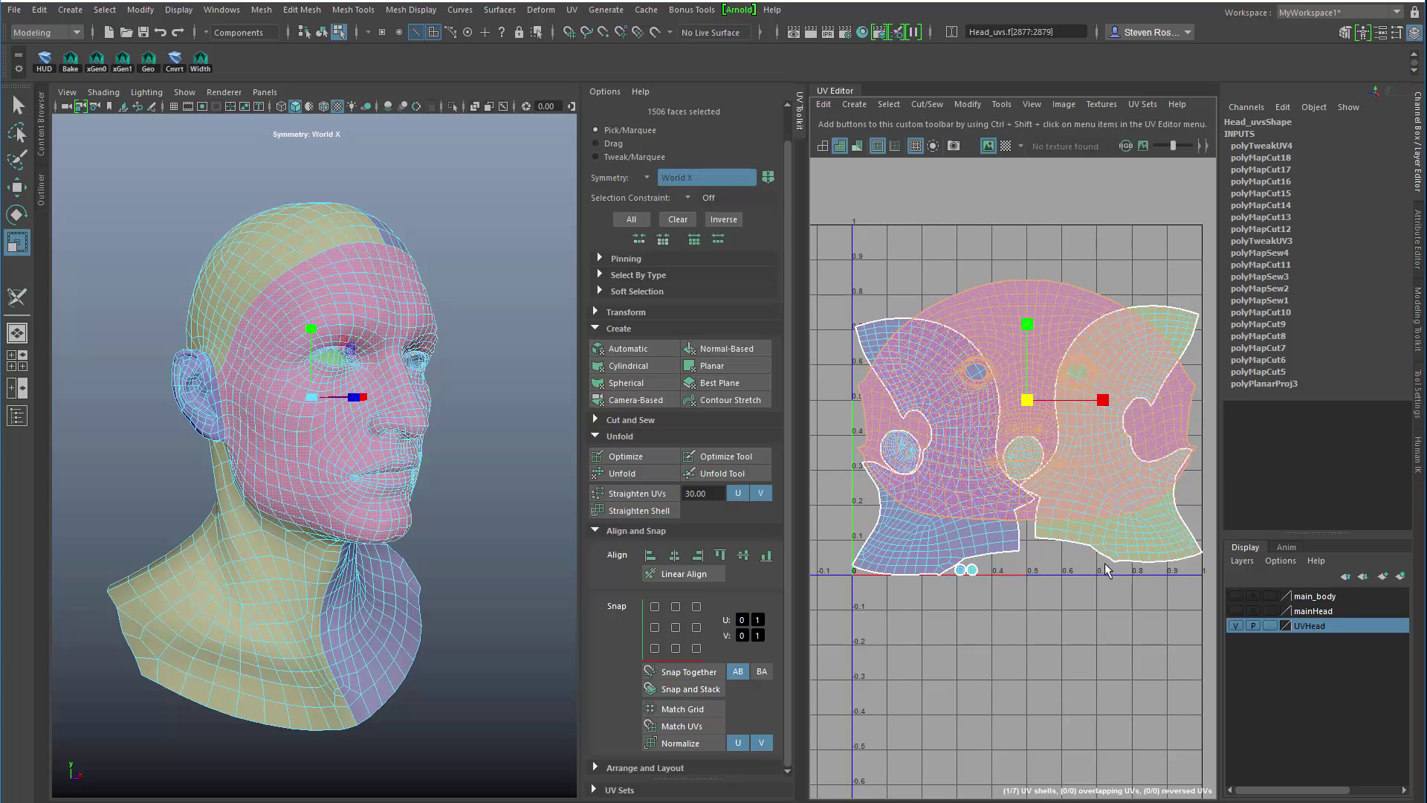
Try moving the two head-side shells together out of the 0 to 1 tile into the neighbouring tile
alt+right_drag(1105, 567, 1125, 545)
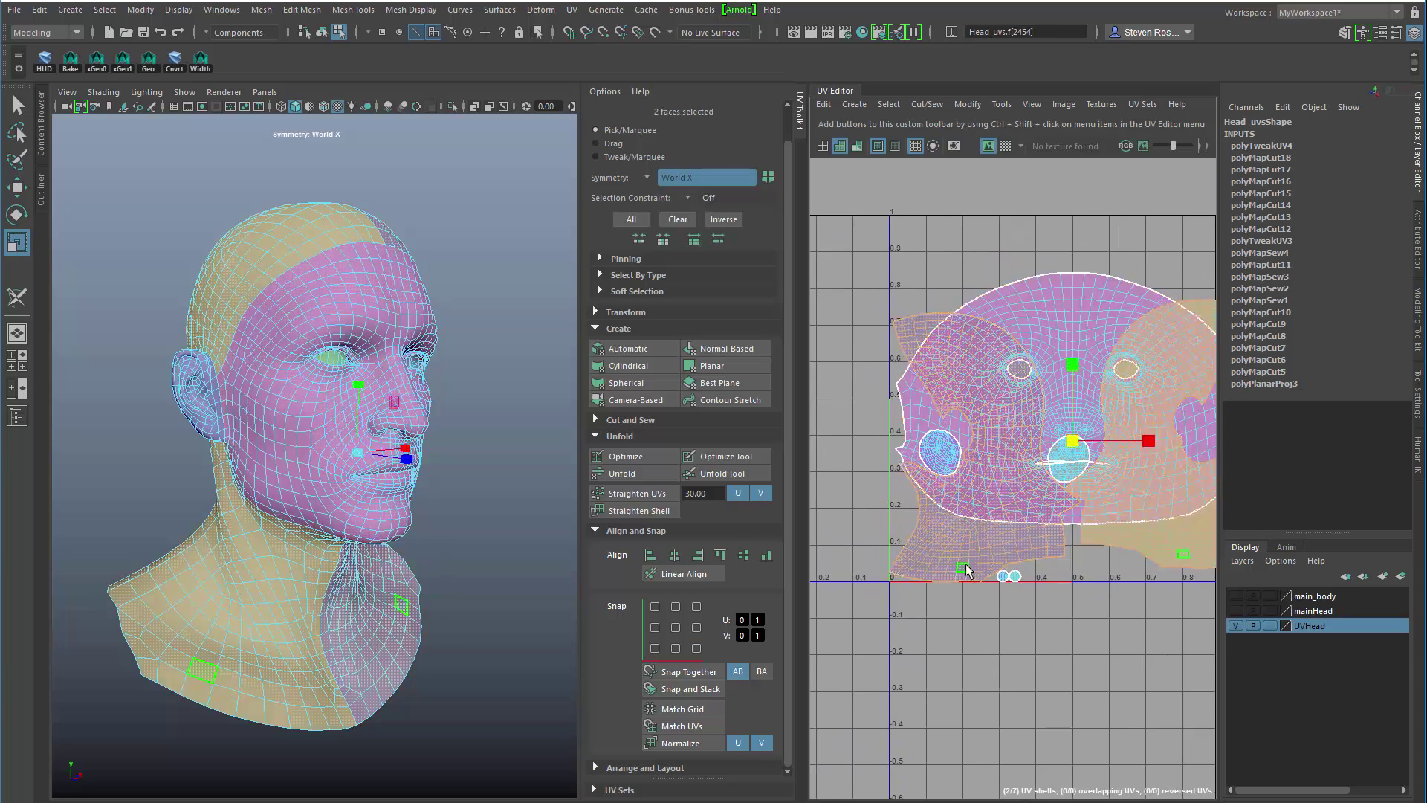
scroll(967, 570, down, 5)
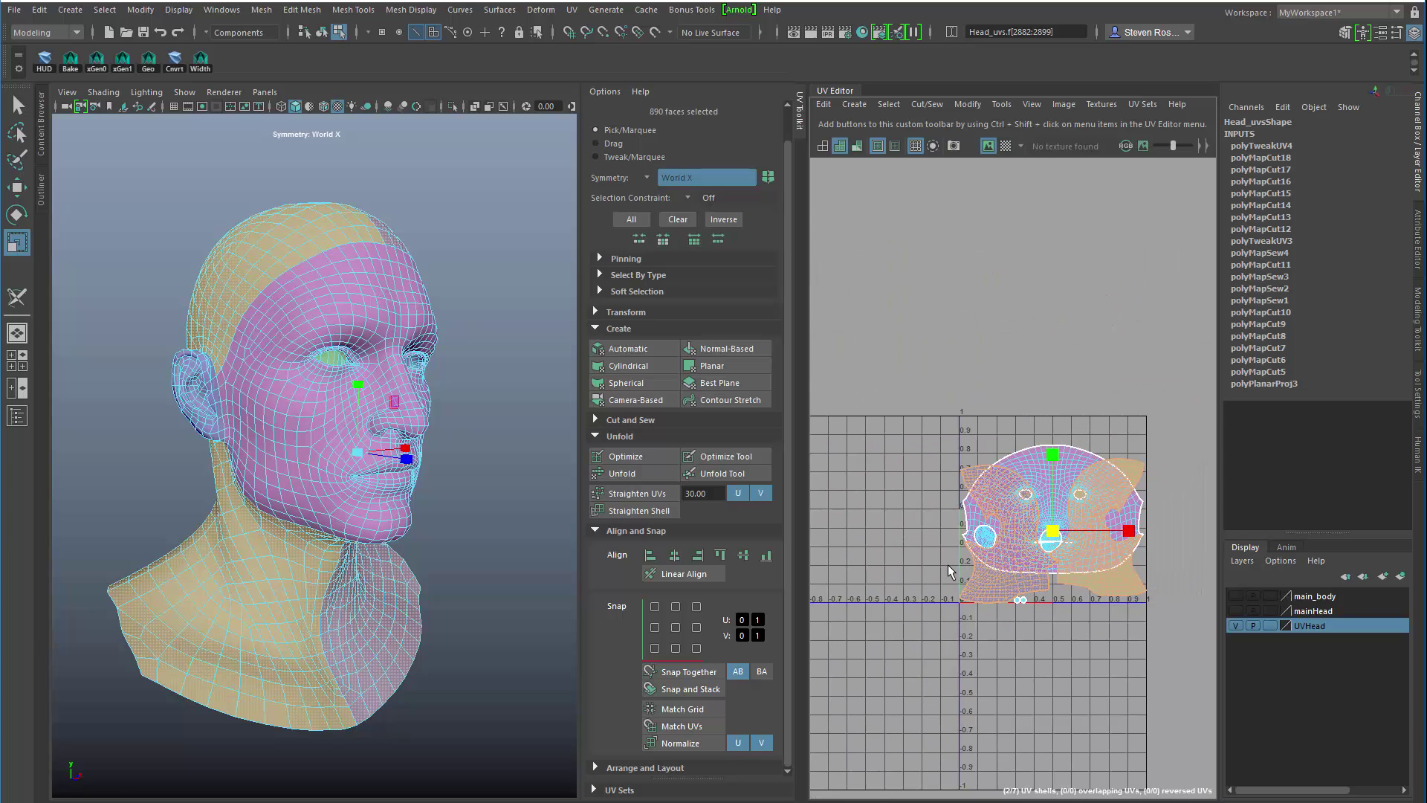
key(ctrl+Left)
scroll(904, 583, up, 3)
scroll(983, 591, down, 3)
key(Right)
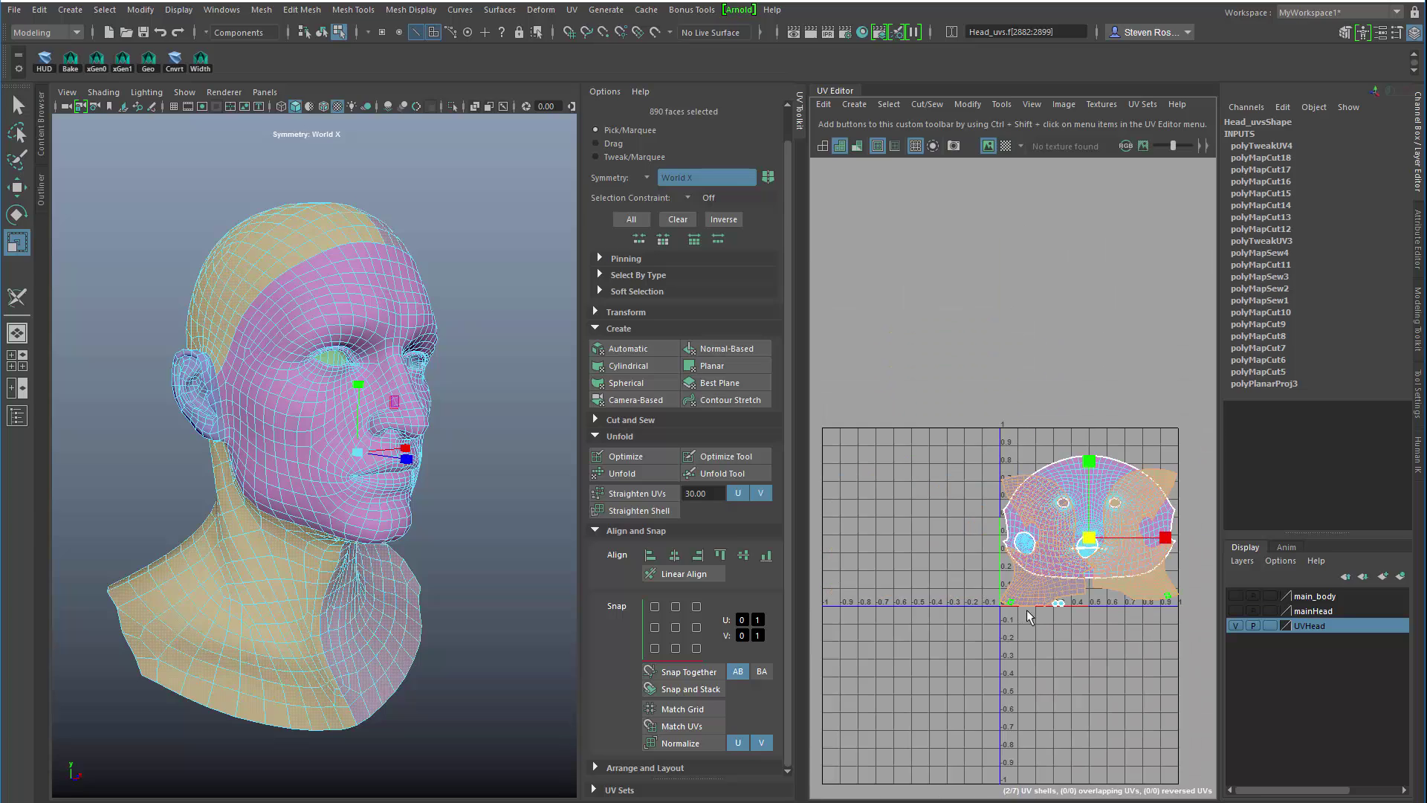
Turn off the World X selection symmetry
scroll(1026, 594, up, 3)
double_click(966, 527)
key(r)
drag(457, 553, 452, 457)
click(1010, 587)
Select the yellow head-side shell on its own and snap it to the bottom-right corner of the UV tile
double_click(946, 523)
alt+right_drag(1030, 578, 834, 564)
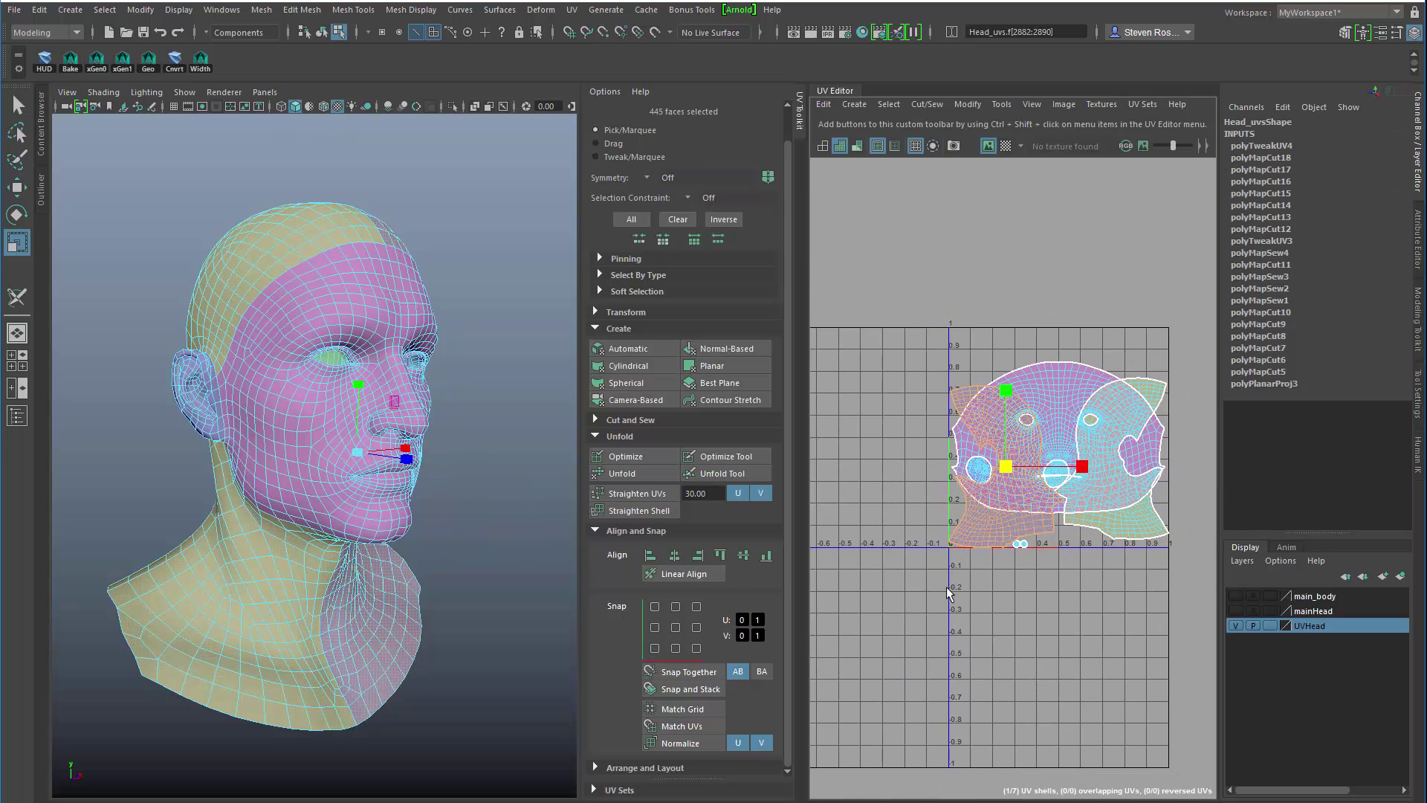
double_click(1111, 529)
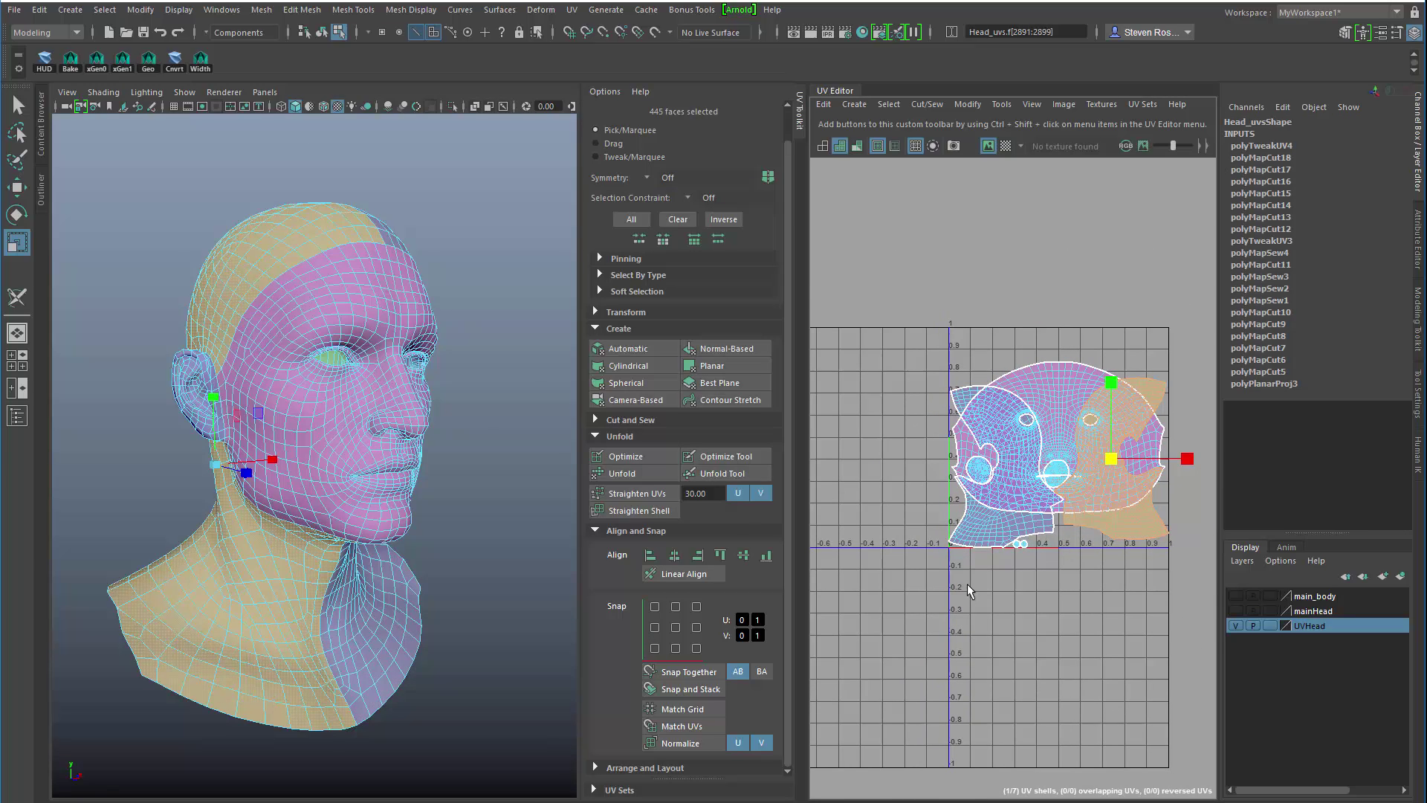
click(698, 649)
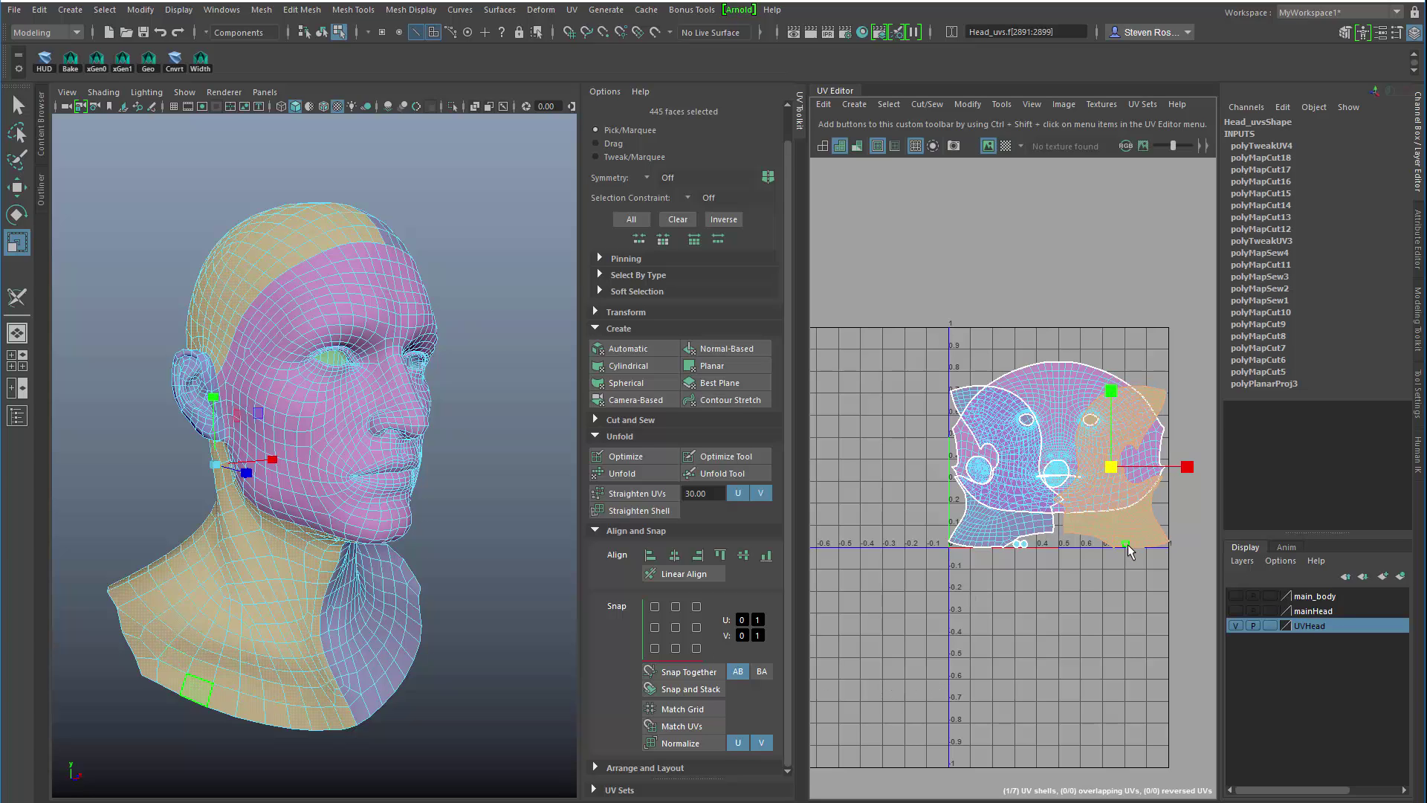
Select both head-side shells and move them one full UV tile to the left, away from the face shell
alt+middle_drag(1145, 547, 1170, 542)
shift+double_click(1025, 529)
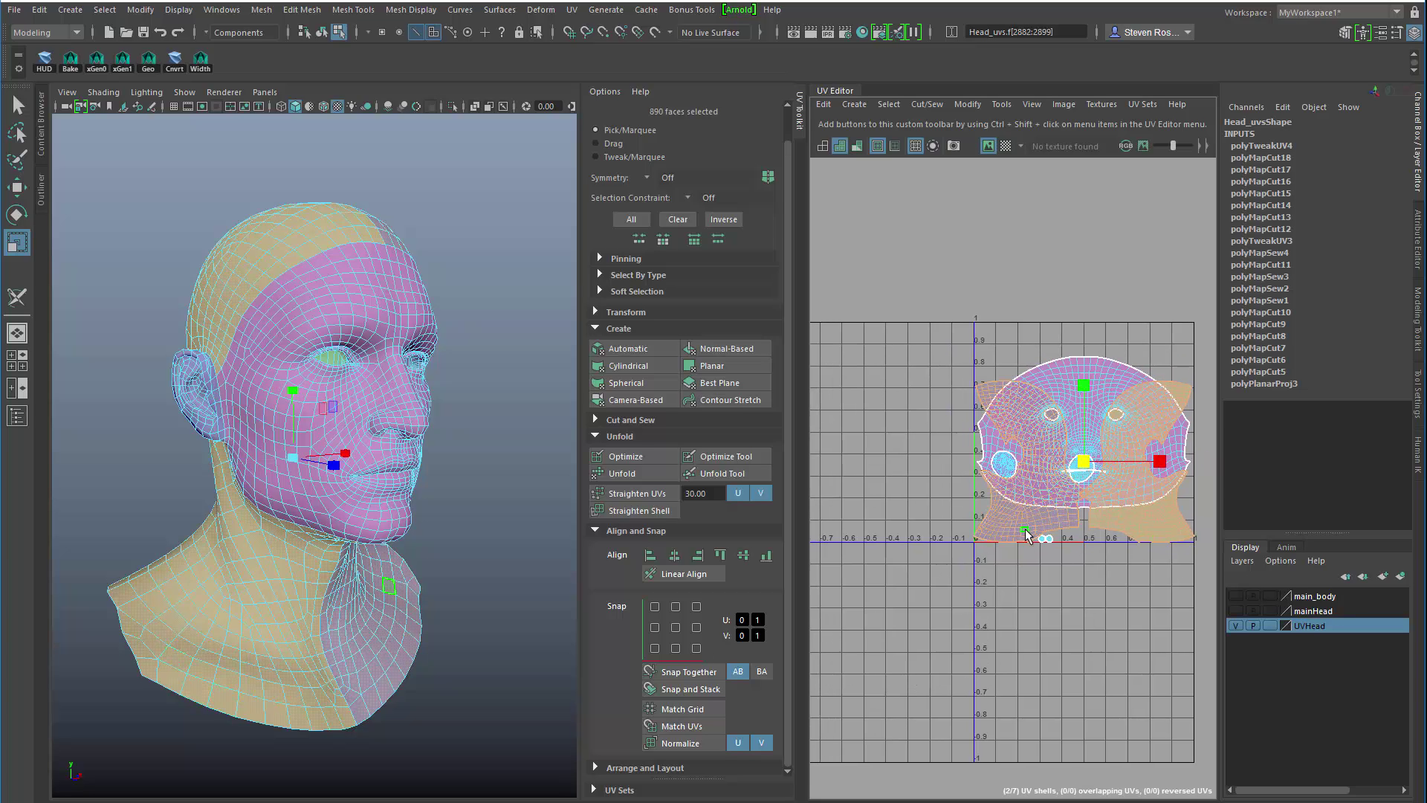
key(ctrl+Left)
alt+middle_drag(940, 539, 1117, 518)
alt+right_drag(1011, 529, 1108, 482)
Scale both head-side shells down together by a factor of 0.8
double_click(1108, 475)
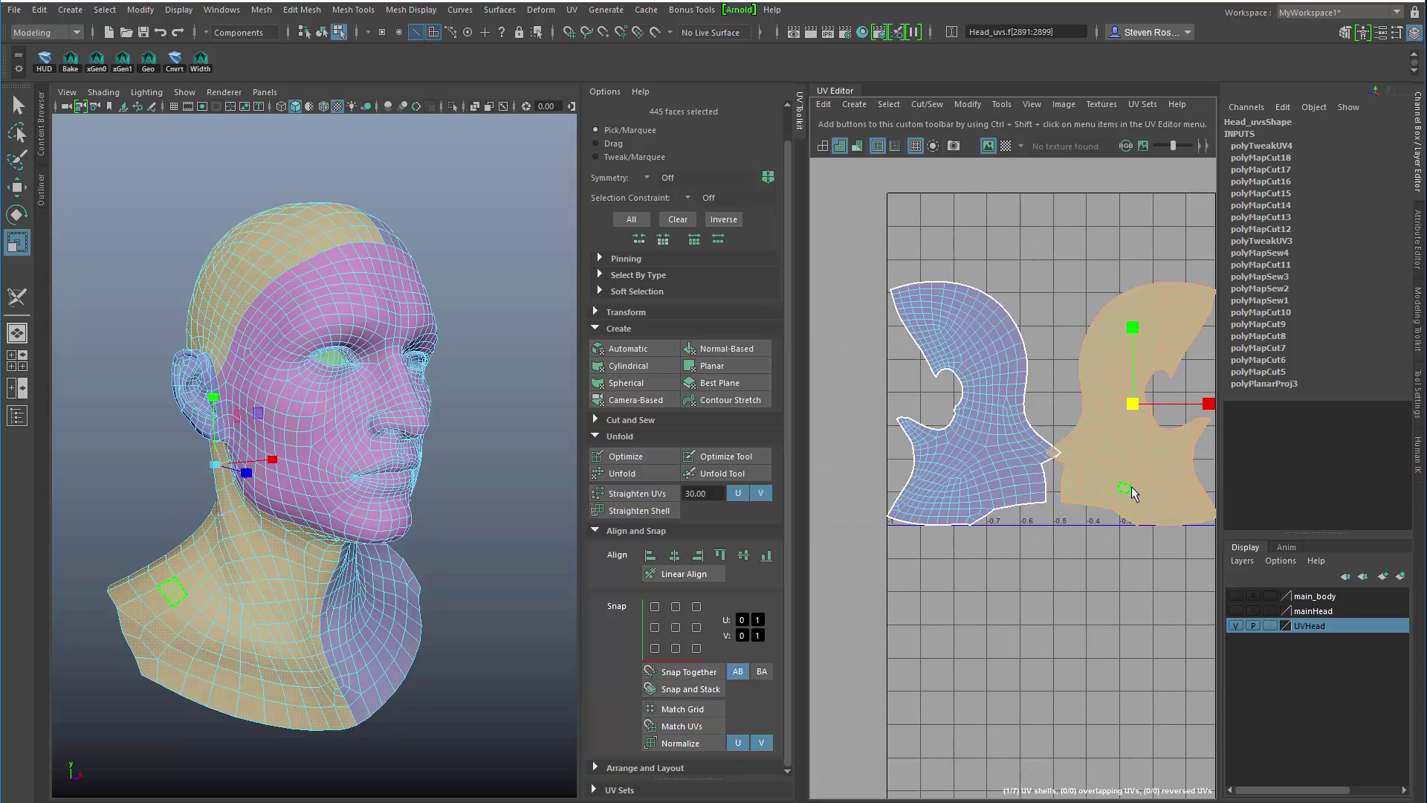
scroll(1096, 536, down, 2)
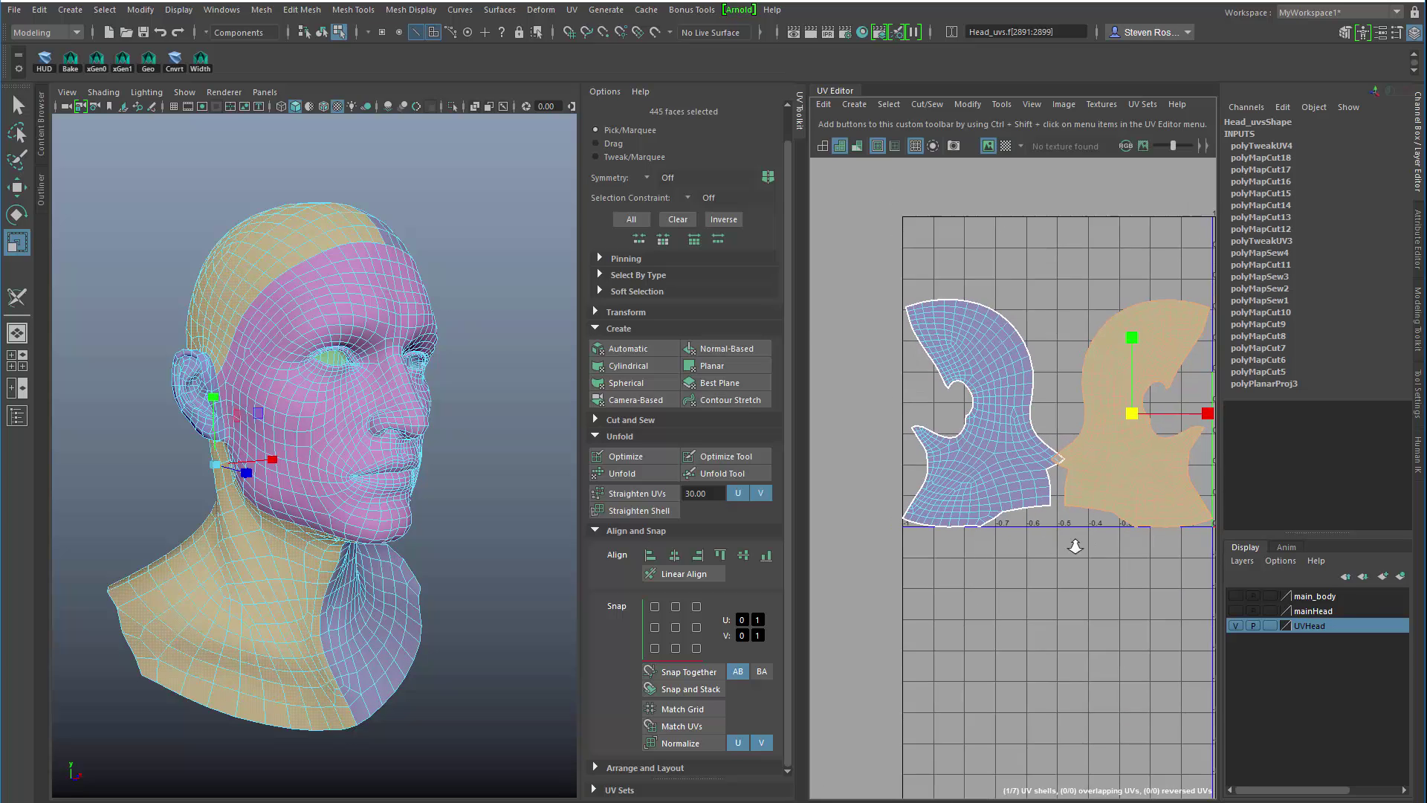
shift+double_click(1011, 490)
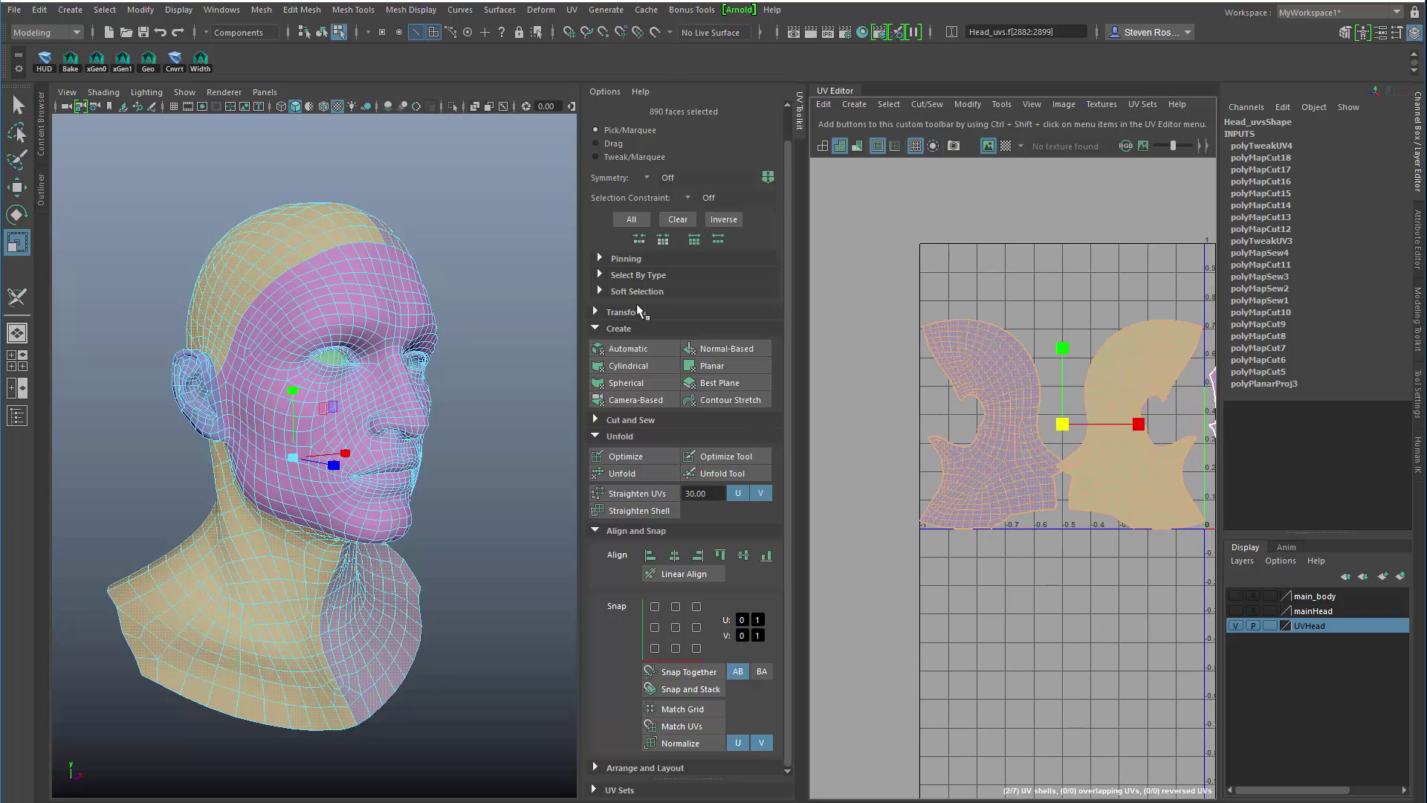
scroll(638, 311, up, 1)
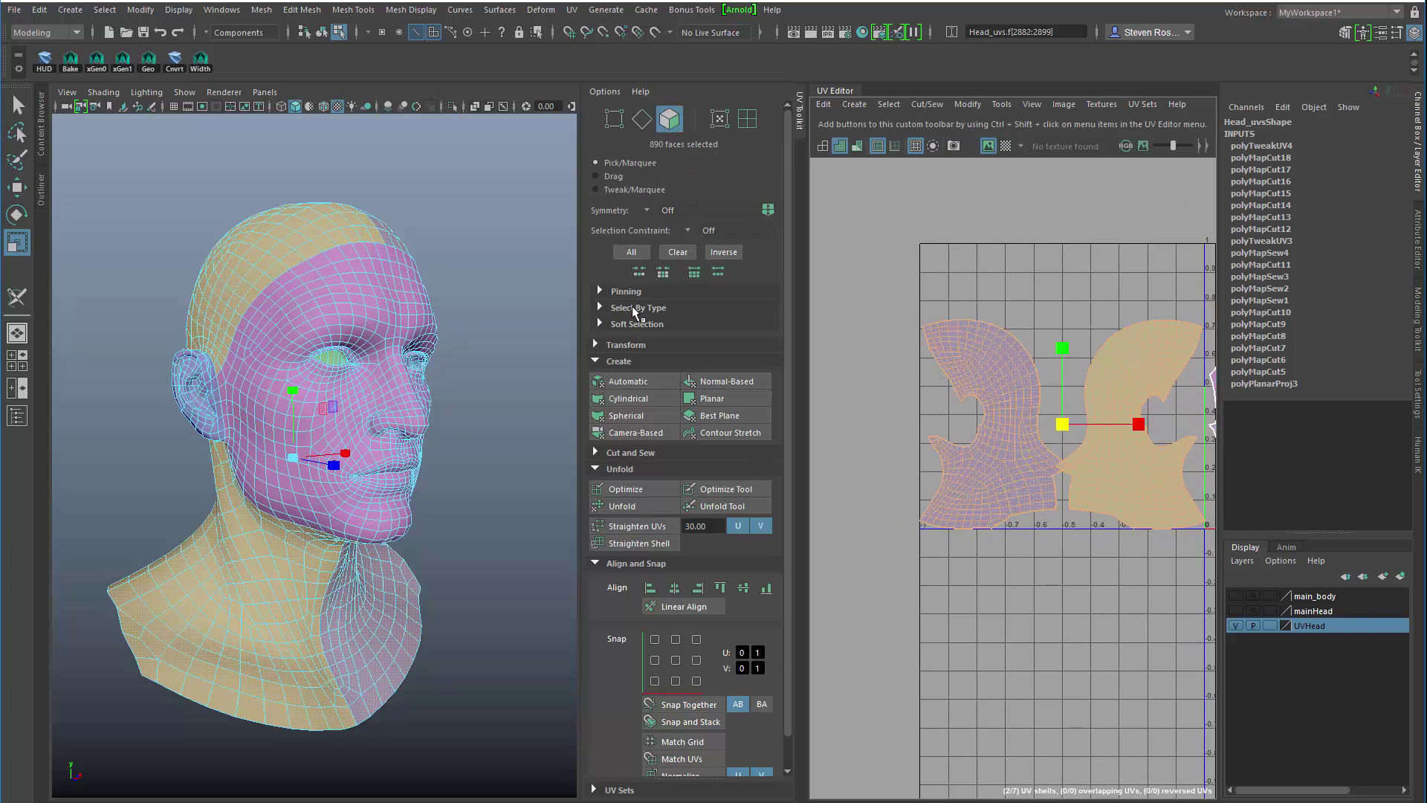
click(625, 345)
scroll(659, 351, down, 7)
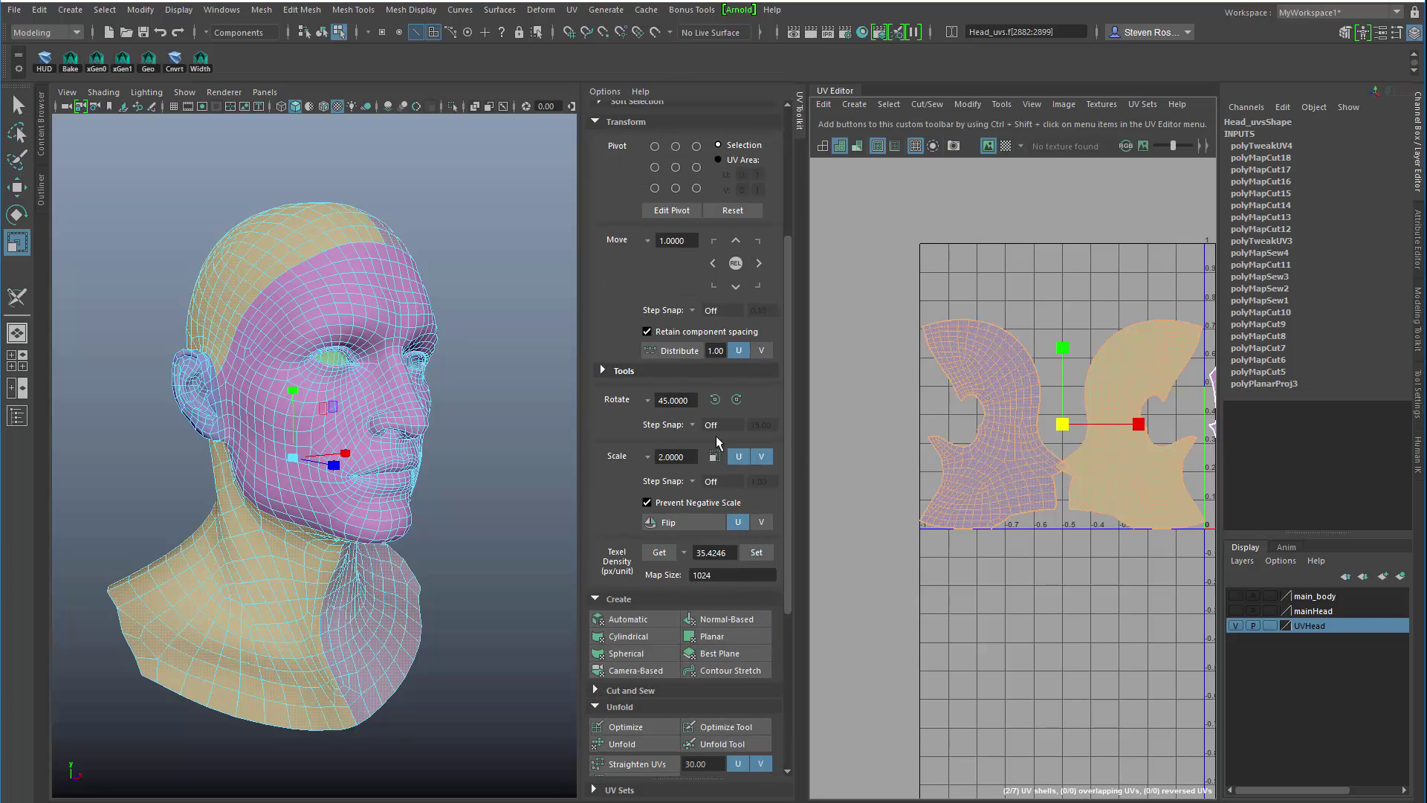
click(714, 399)
click(736, 399)
double_click(690, 458)
text(.7)
key(BackSpace)
text(80)
key(Return)
click(715, 456)
Move the blue head-side shell into the lower-left corner of its tile and the yellow one towards the lower-right corner
click(935, 554)
click(998, 442)
alt+middle_drag(1041, 455, 996, 428)
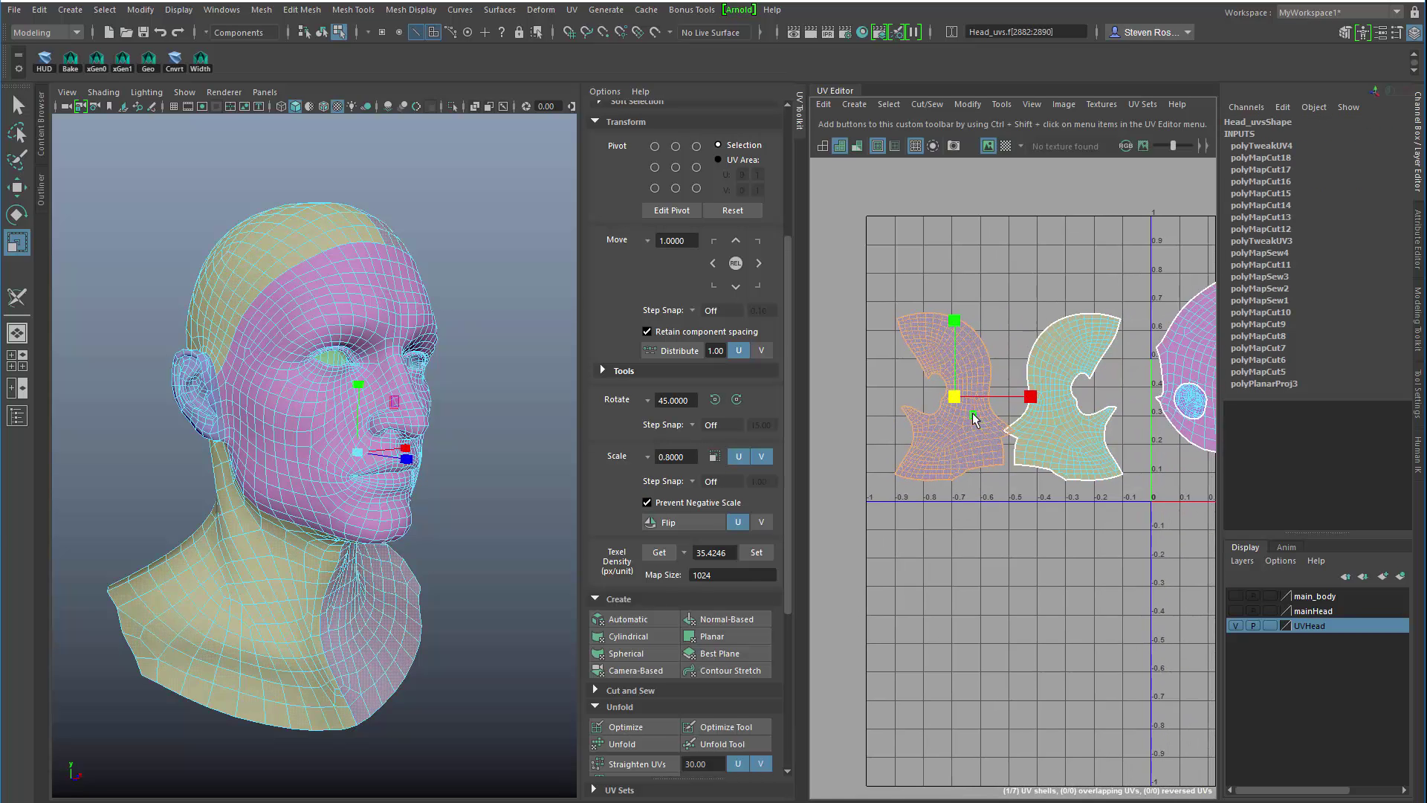
key(w)
drag(975, 418, 953, 428)
click(1040, 446)
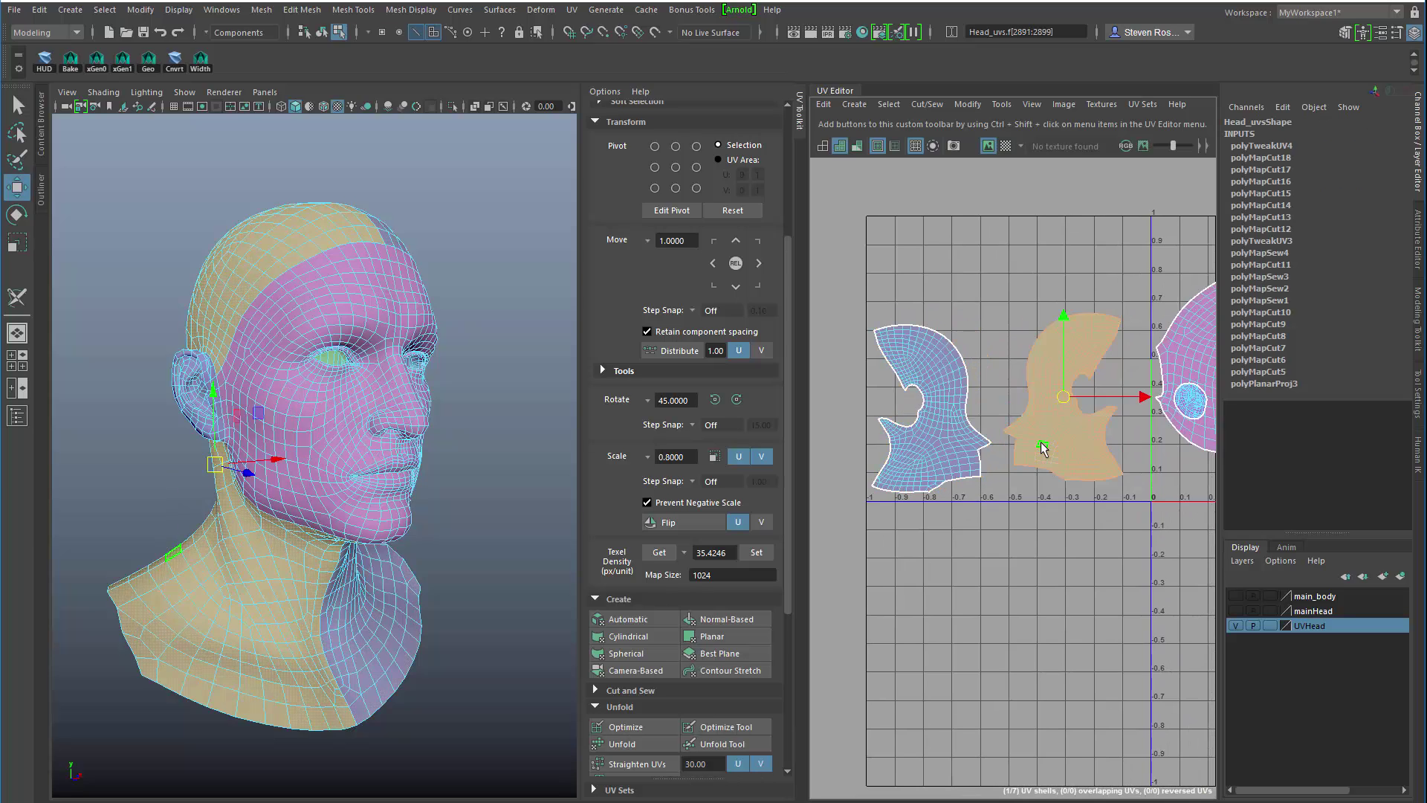
drag(1098, 446, 1113, 457)
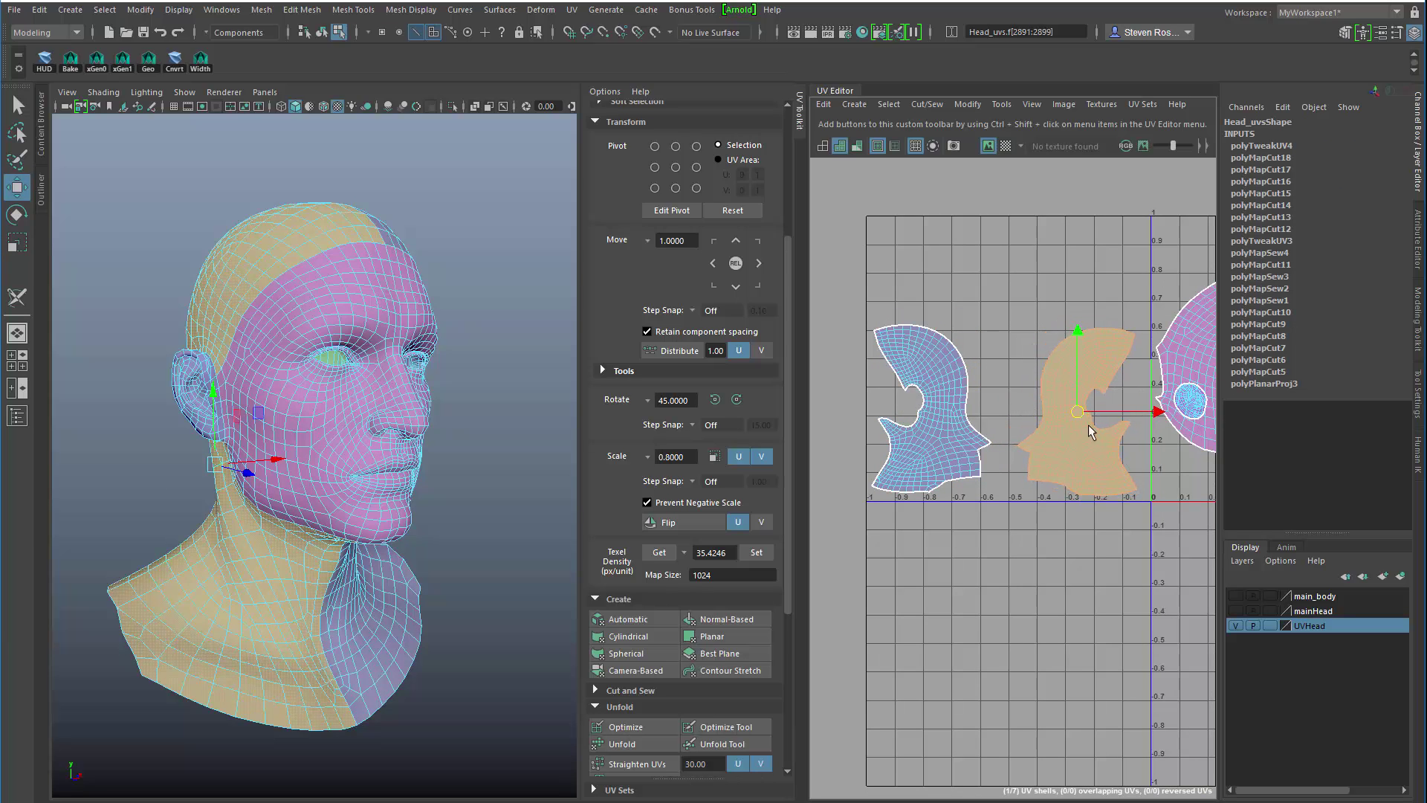
Select the ear shell overlapping the mouth area of the face shell and snap it to the tile's top-right corner
alt+middle_drag(1114, 477, 1040, 554)
alt+right_drag(1040, 554, 1189, 557)
alt+middle_drag(1190, 558, 1115, 518)
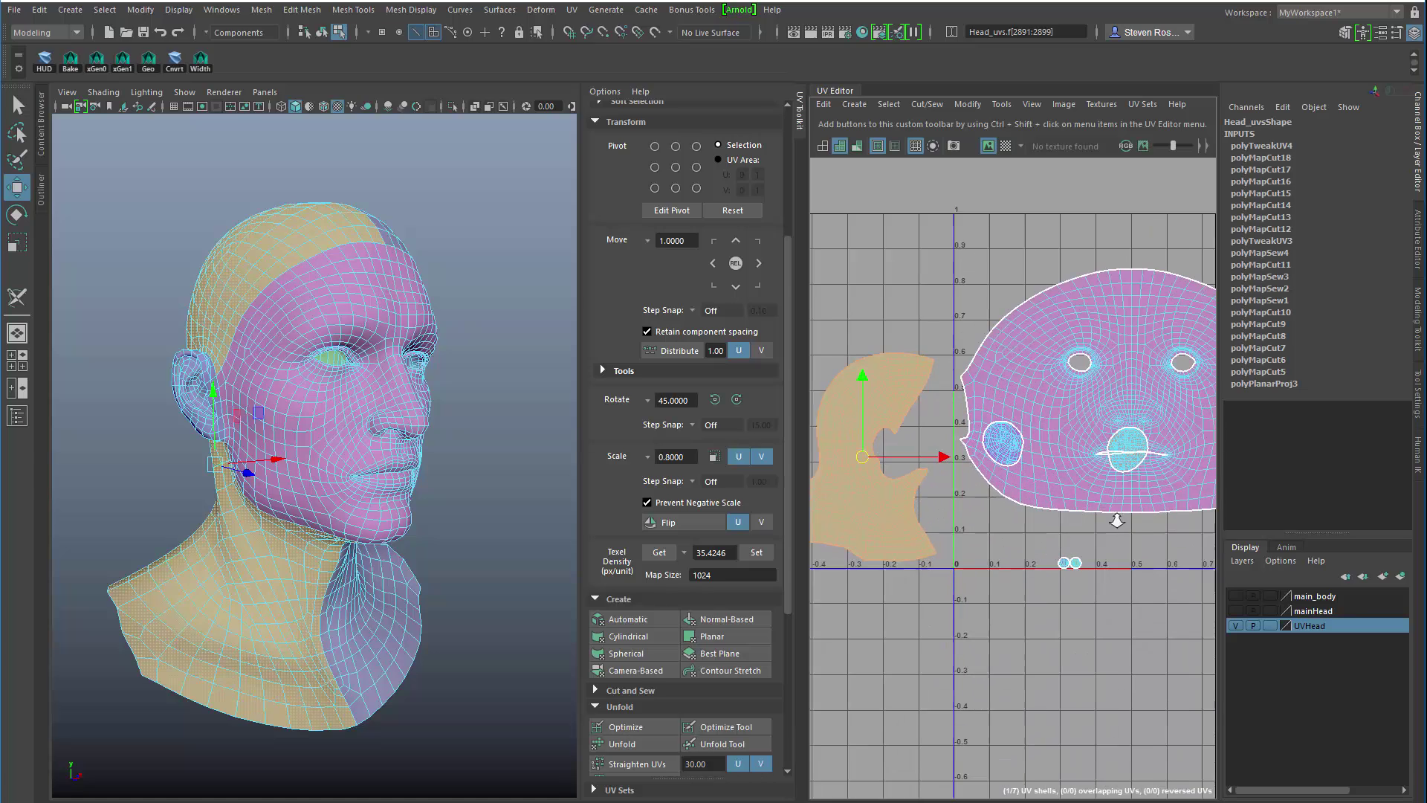
double_click(1130, 462)
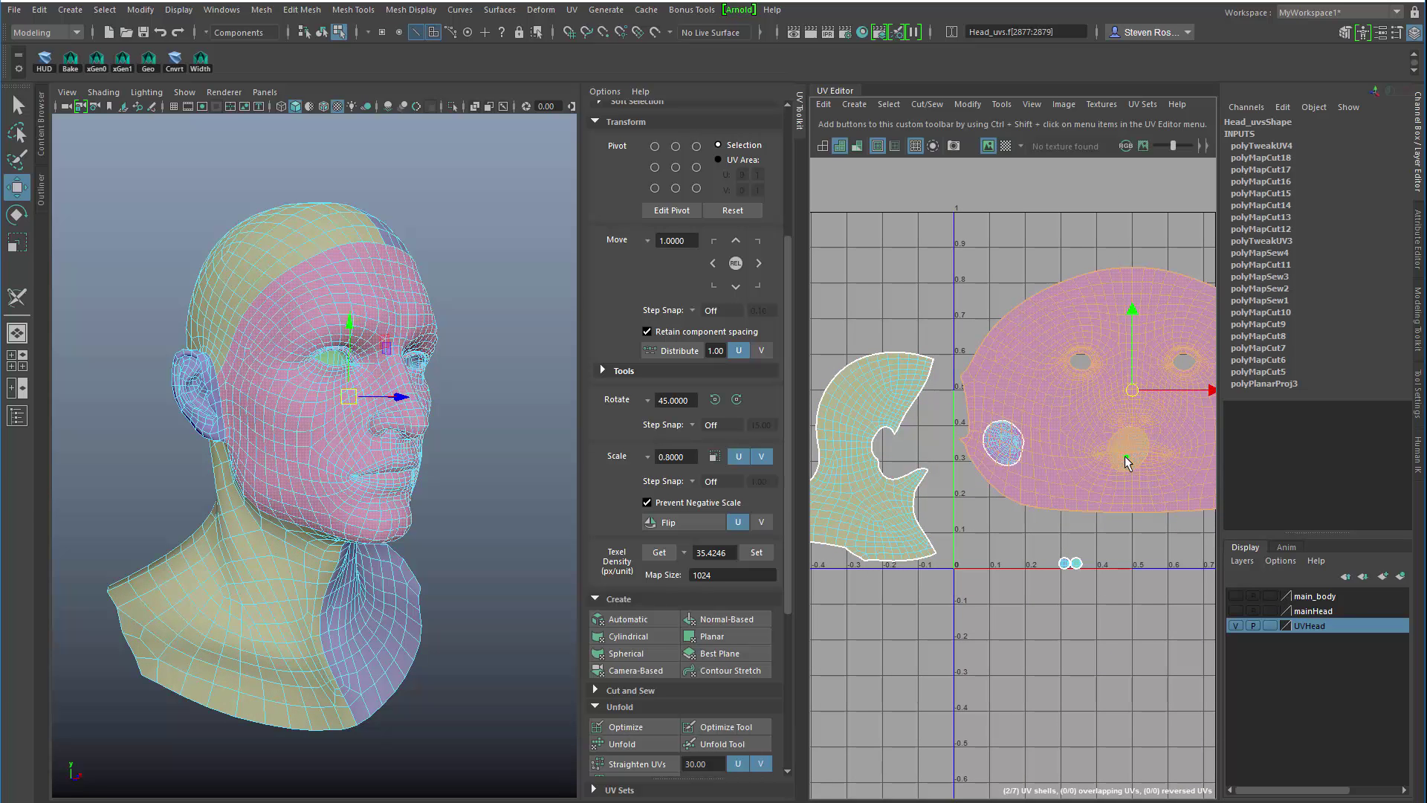
click(1064, 449)
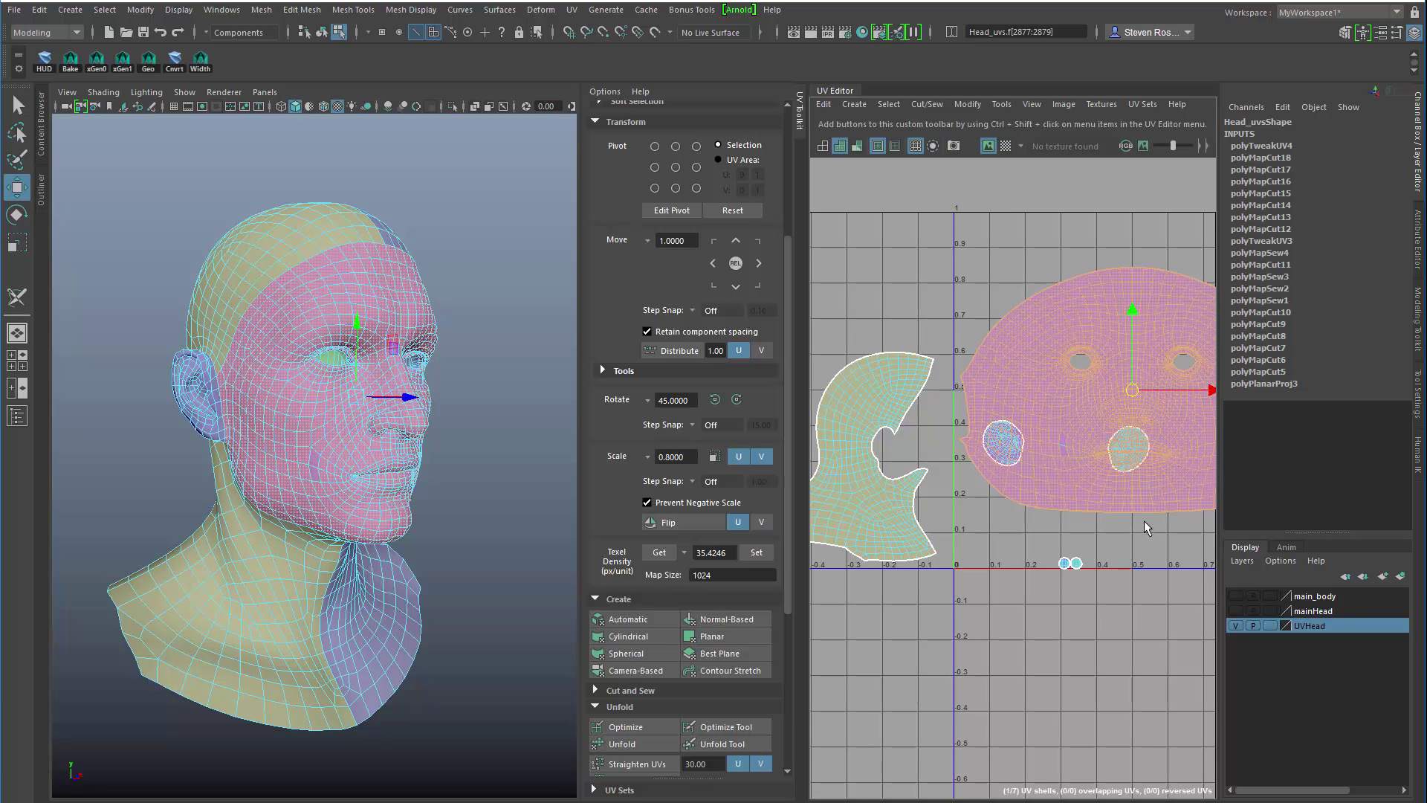
click(1127, 533)
double_click(1122, 463)
scroll(1123, 467, up, 6)
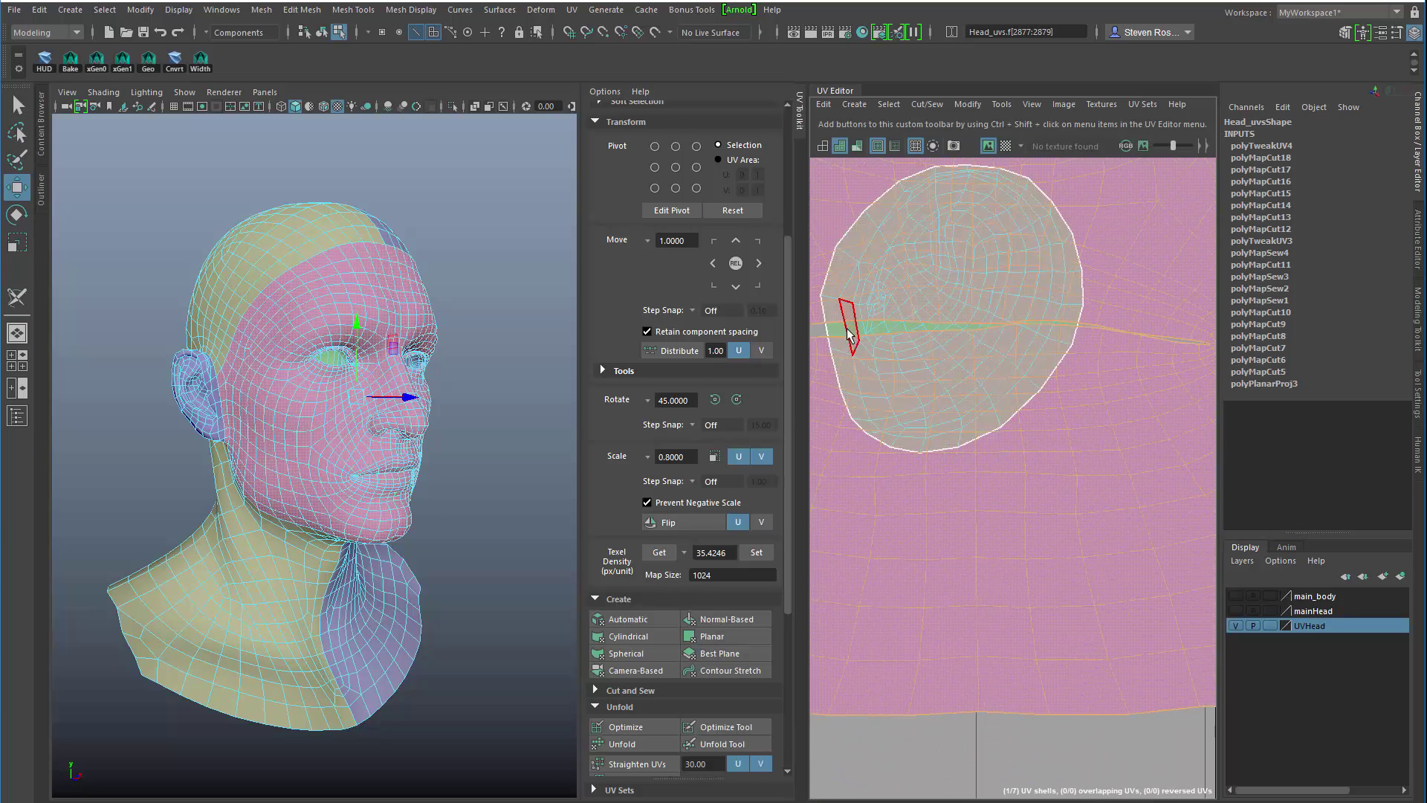
double_click(849, 330)
alt+right_drag(1069, 419, 921, 427)
alt+right_drag(1091, 455, 970, 455)
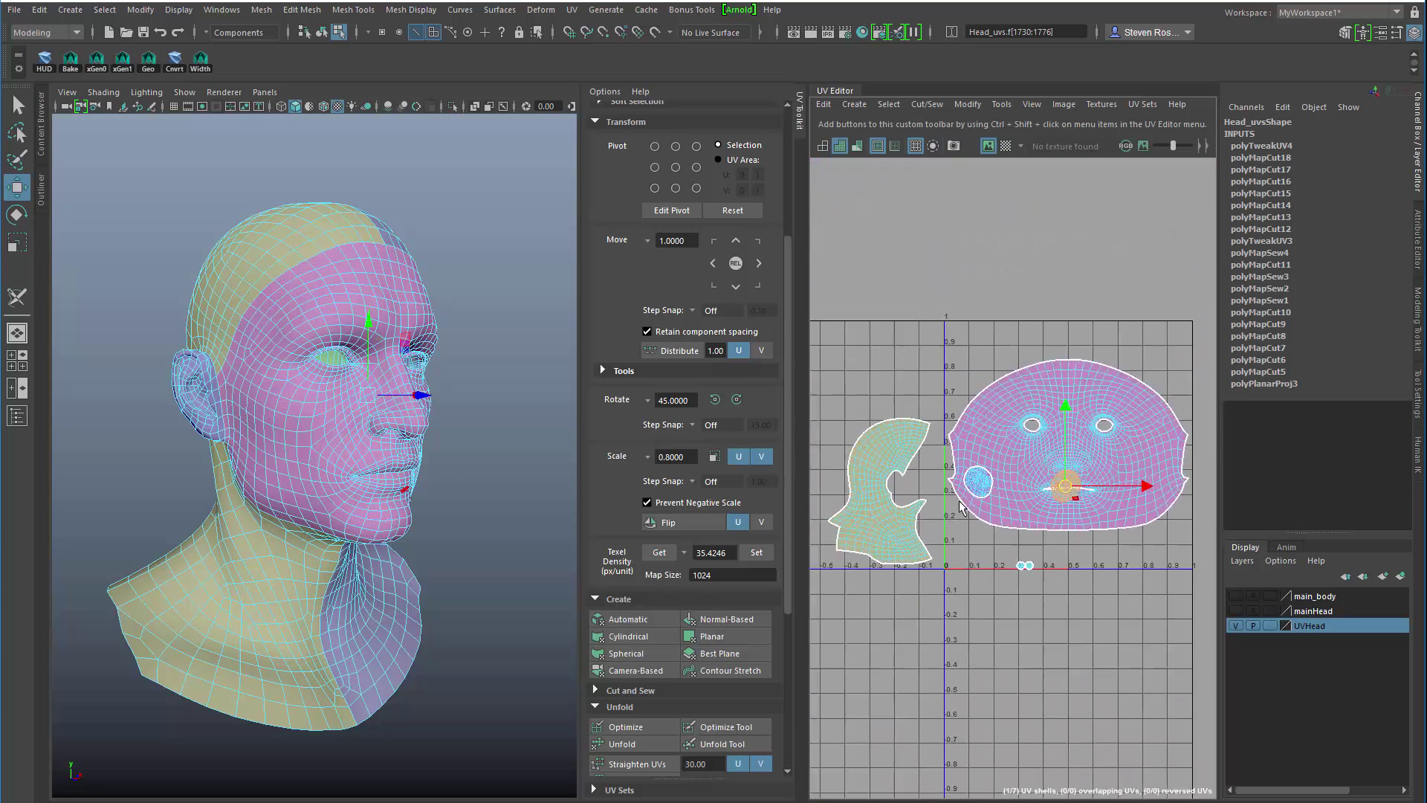
scroll(691, 512, down, 6)
click(696, 607)
Snap the blue ear shell overlapping the cheek of the face shell to the top-left corner of the tile
click(979, 487)
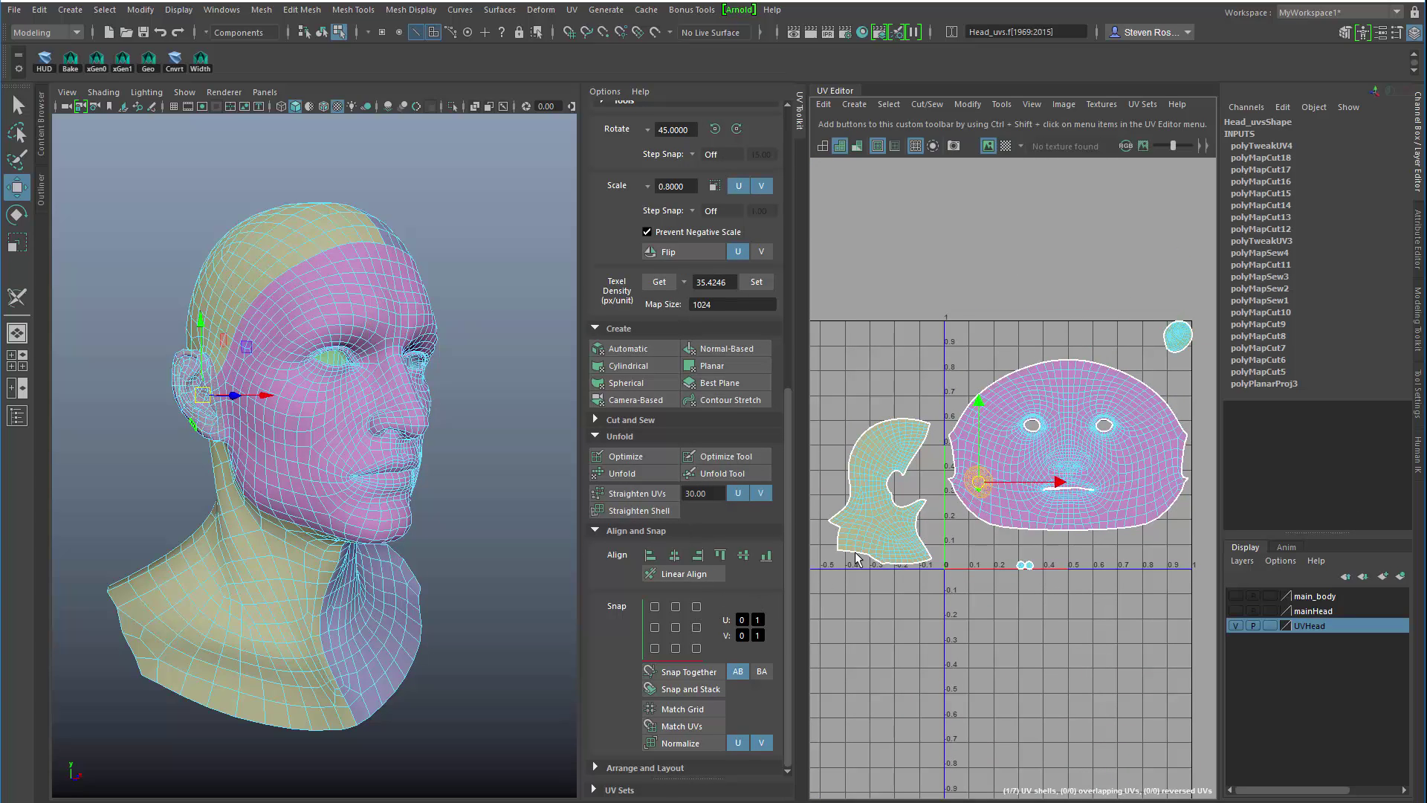
click(655, 607)
alt+middle_drag(1090, 604, 1067, 623)
scroll(1086, 594, up, 4)
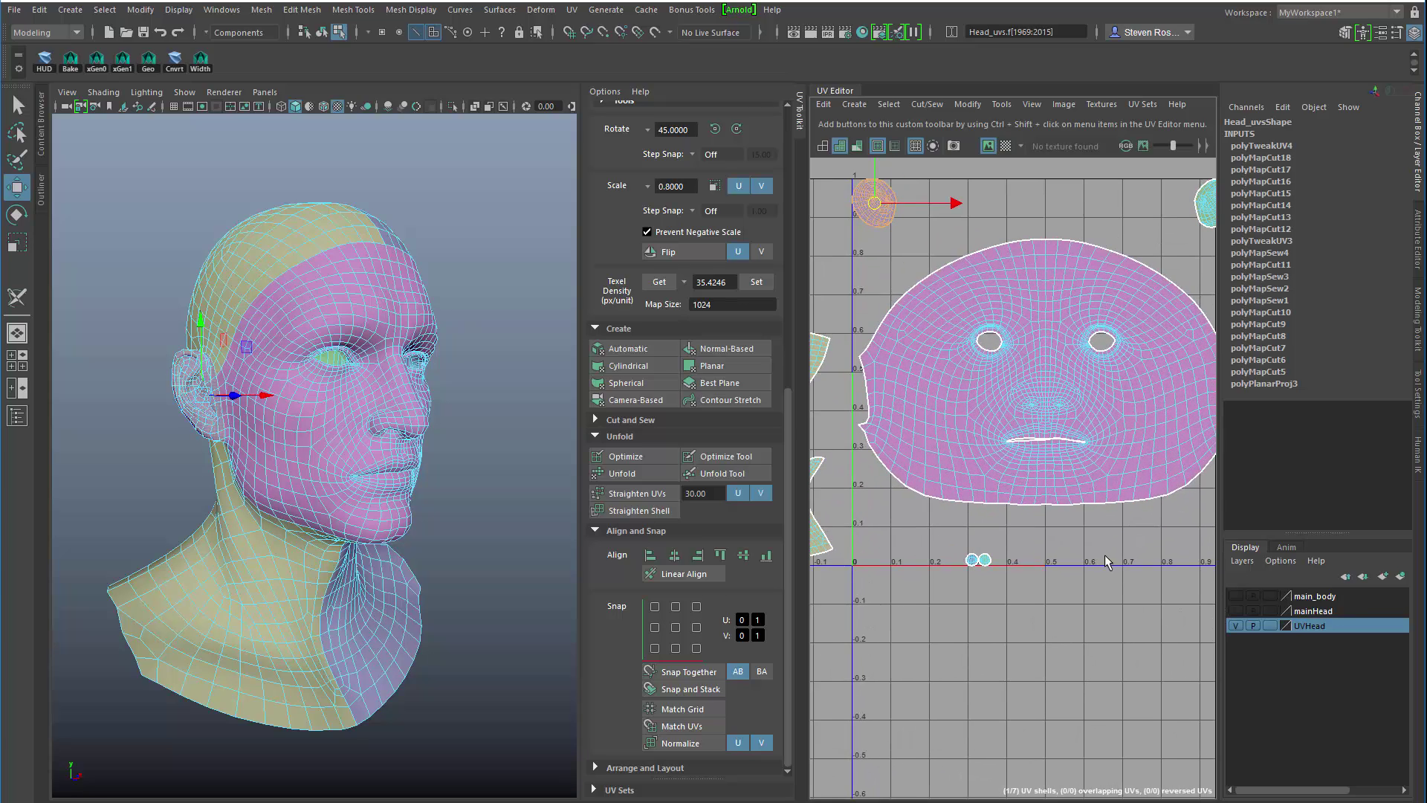
Display the checker pattern on the head, compare the checker size on the ear with the face, and hide it again
click(1005, 146)
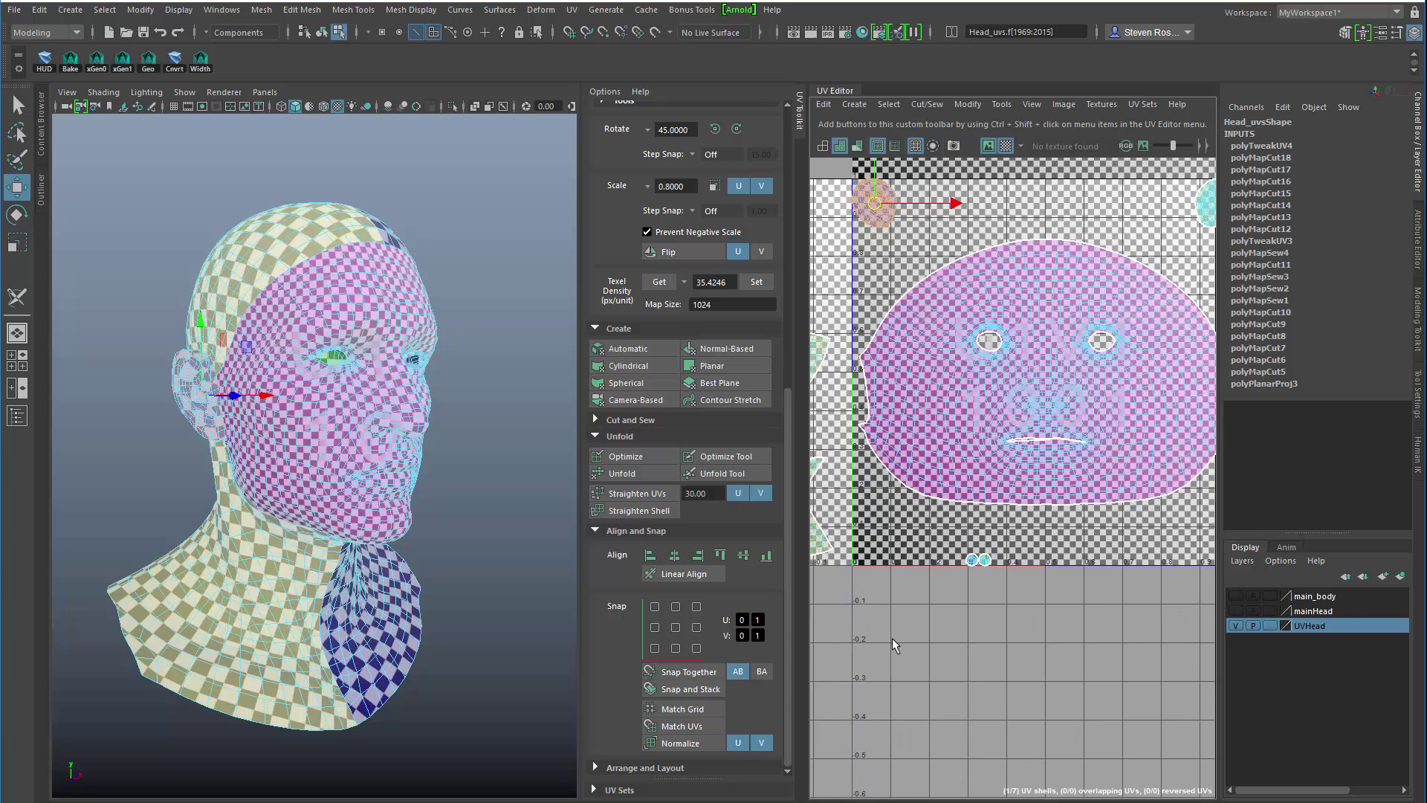
alt+drag(357, 542, 426, 545)
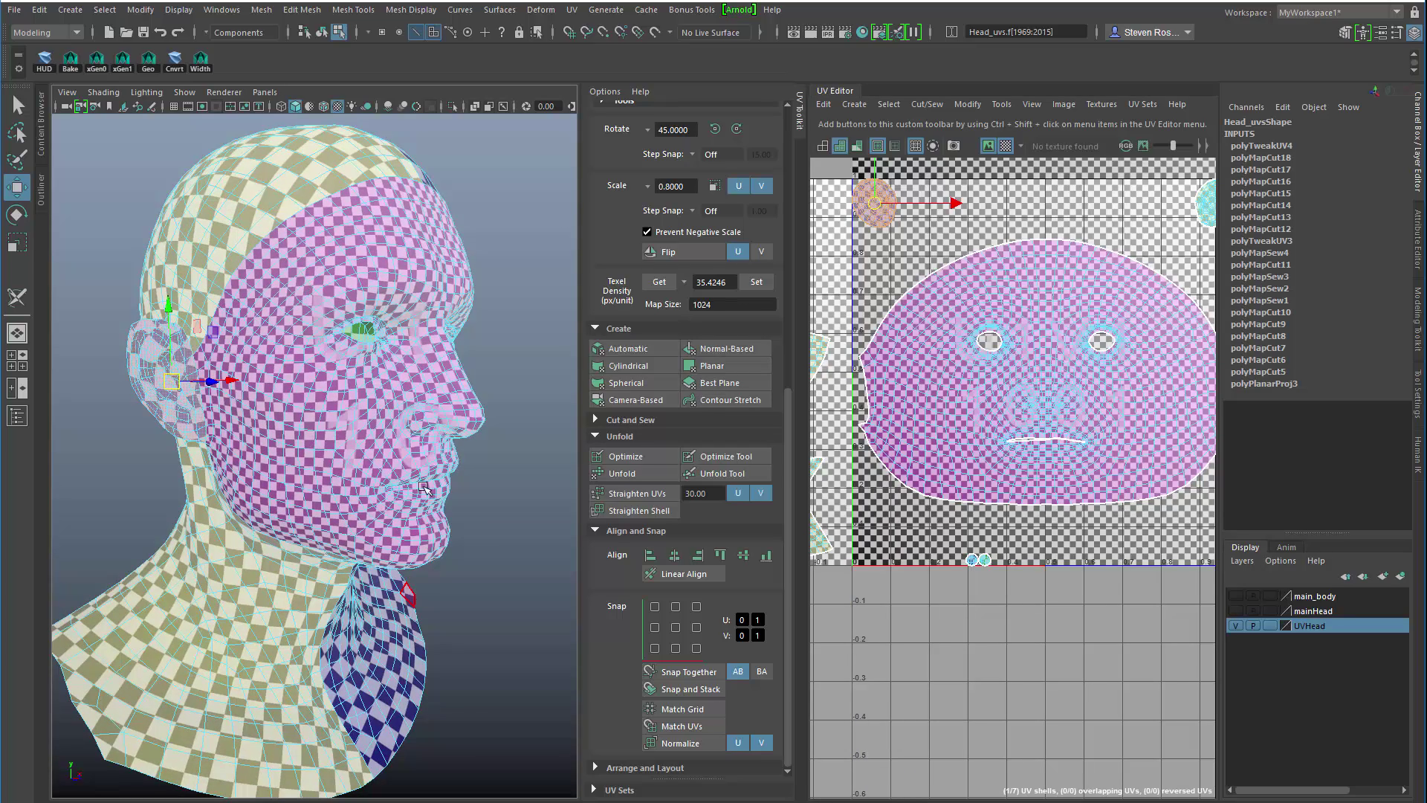
alt+middle_drag(258, 463, 227, 515)
alt+drag(227, 515, 292, 518)
alt+right_drag(291, 518, 443, 541)
alt+right_drag(331, 487, 223, 495)
alt+middle_drag(223, 495, 292, 471)
alt+drag(292, 470, 272, 459)
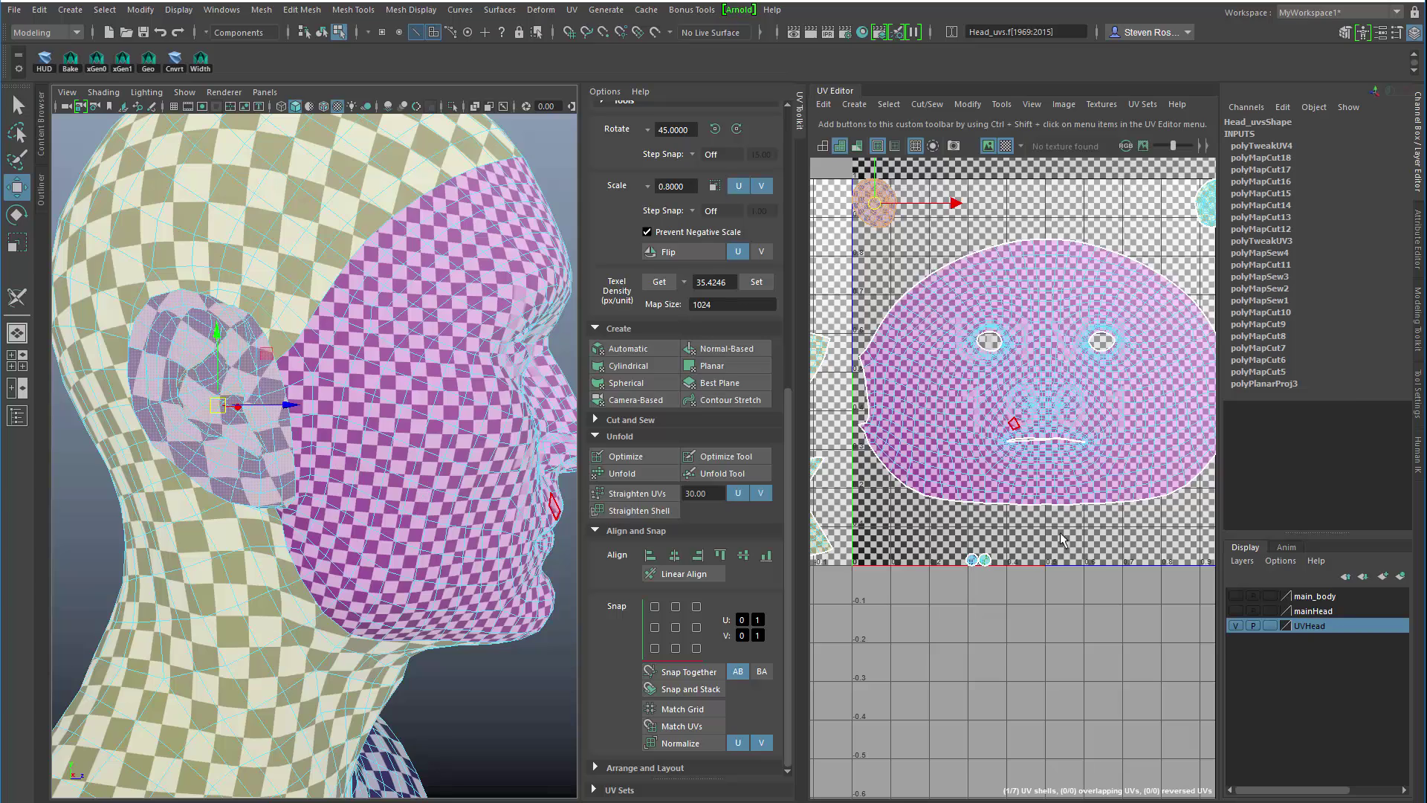
click(1038, 603)
click(1005, 147)
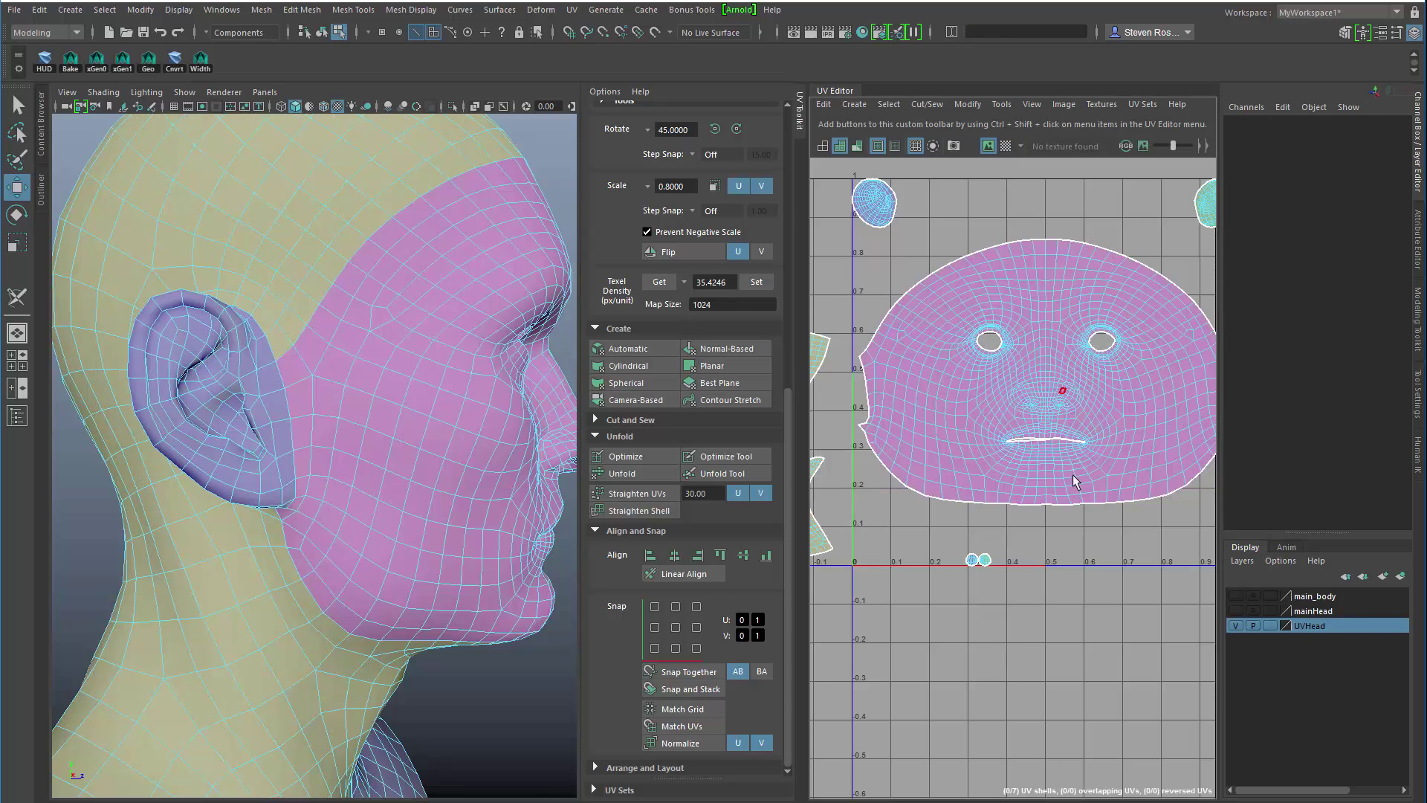
Get the face shell's texel density and apply it to both ear shells
click(1092, 444)
scroll(1112, 563, down, 2)
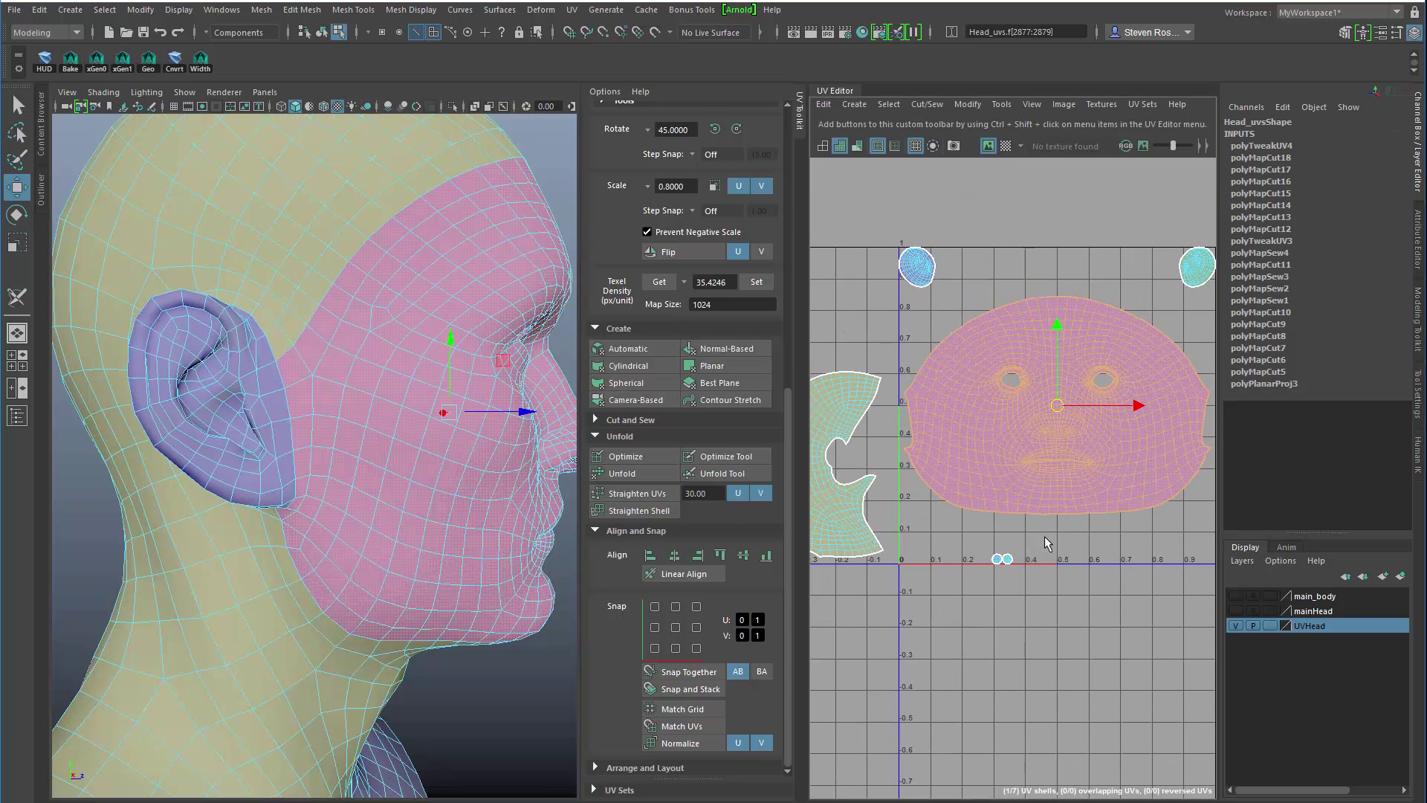
scroll(699, 174, up, 2)
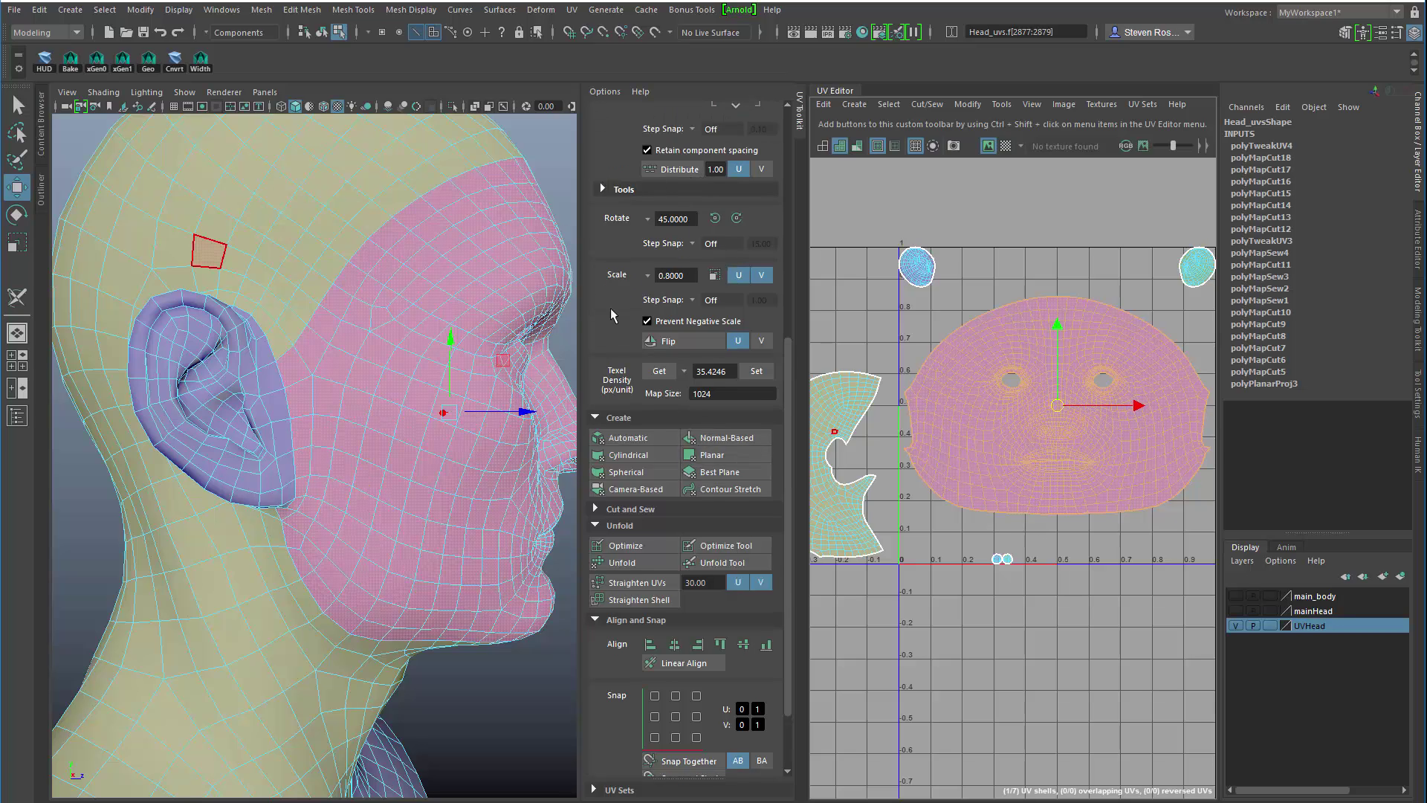
scroll(690, 278, up, 3)
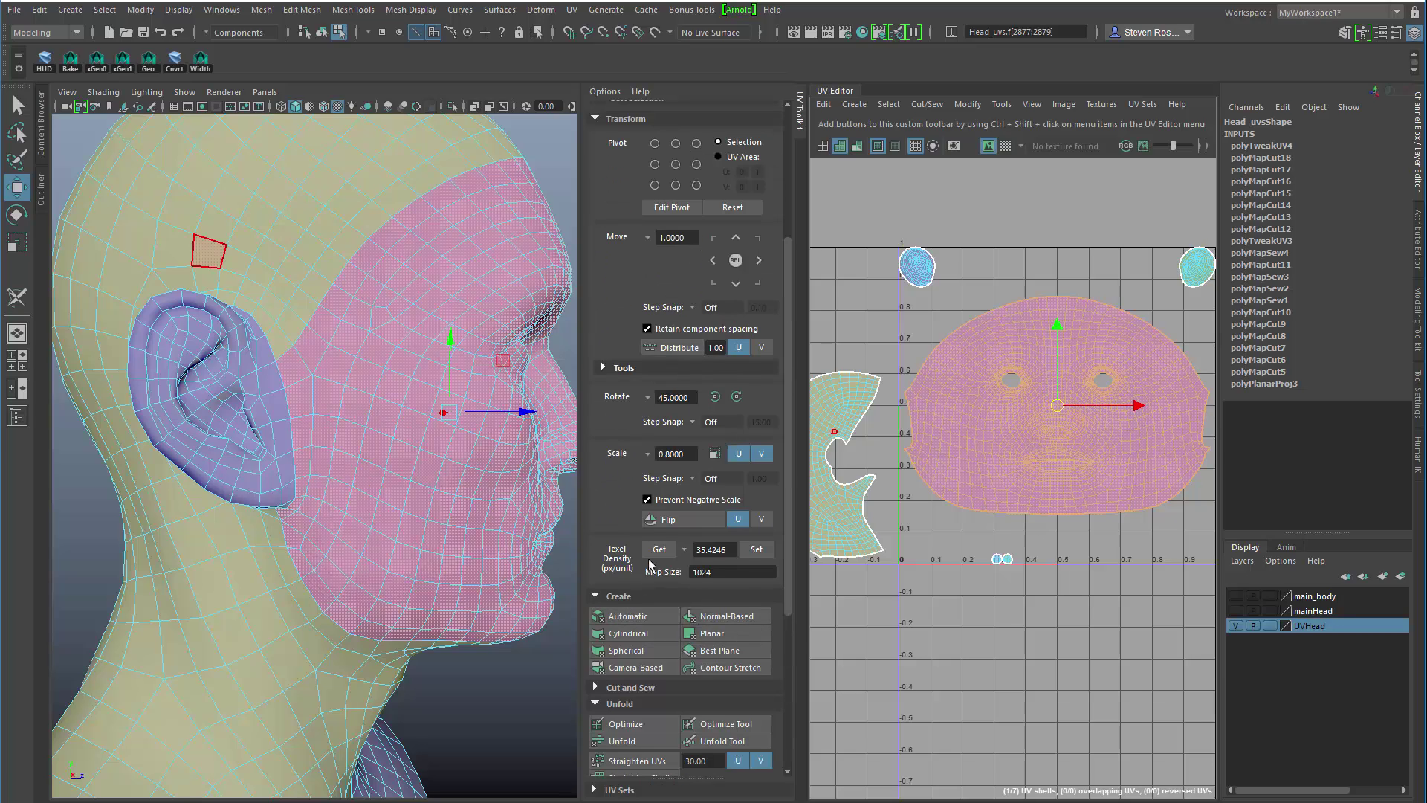
click(663, 551)
click(733, 573)
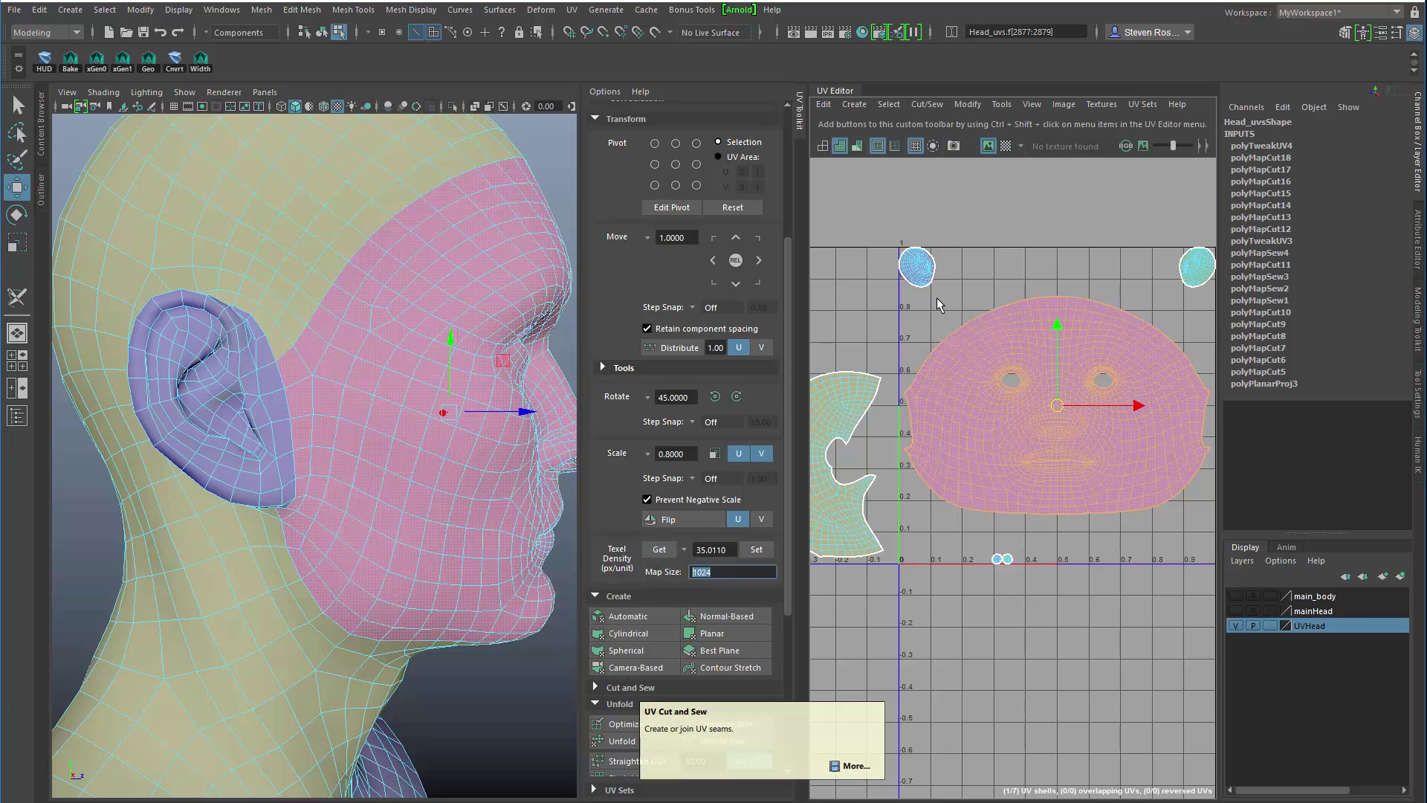
click(917, 276)
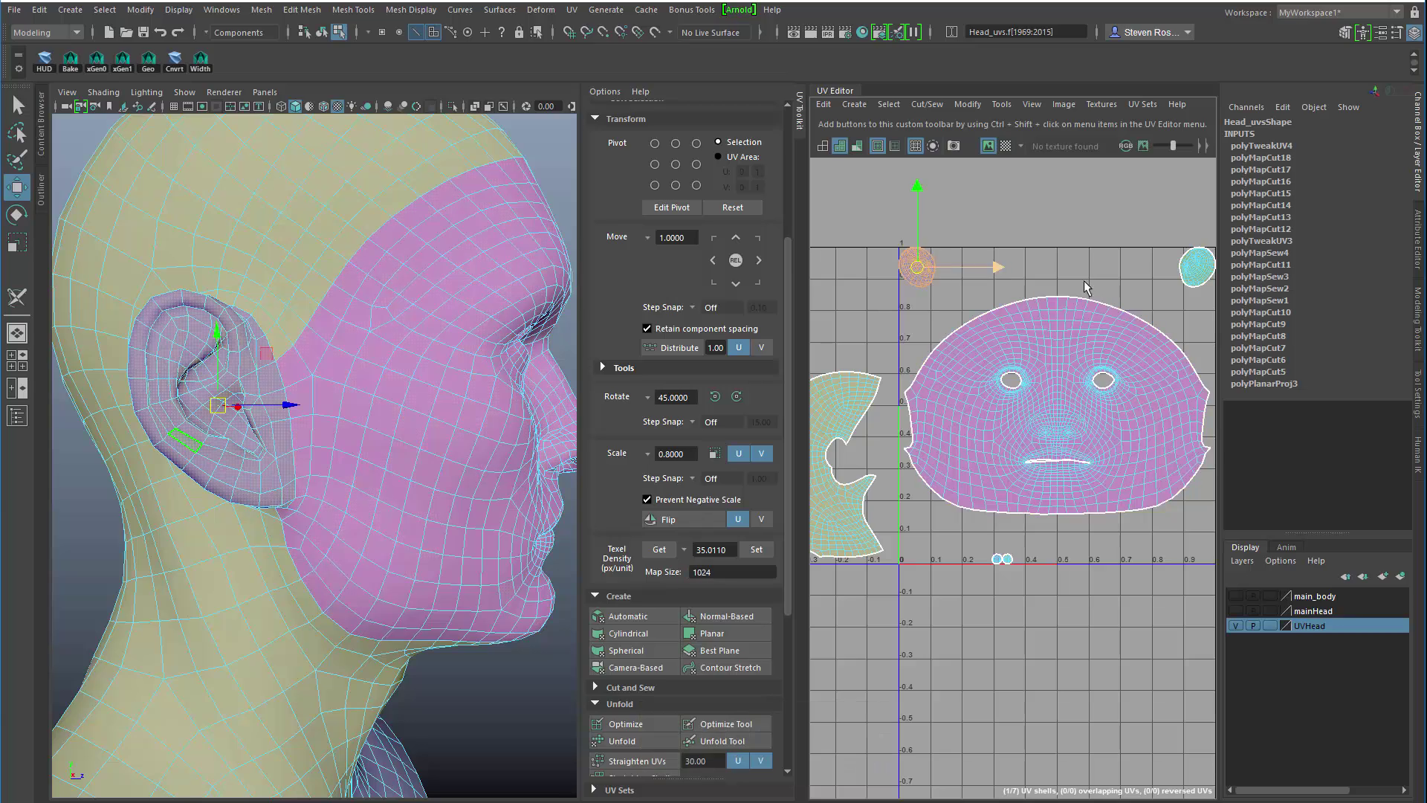
shift+click(1197, 266)
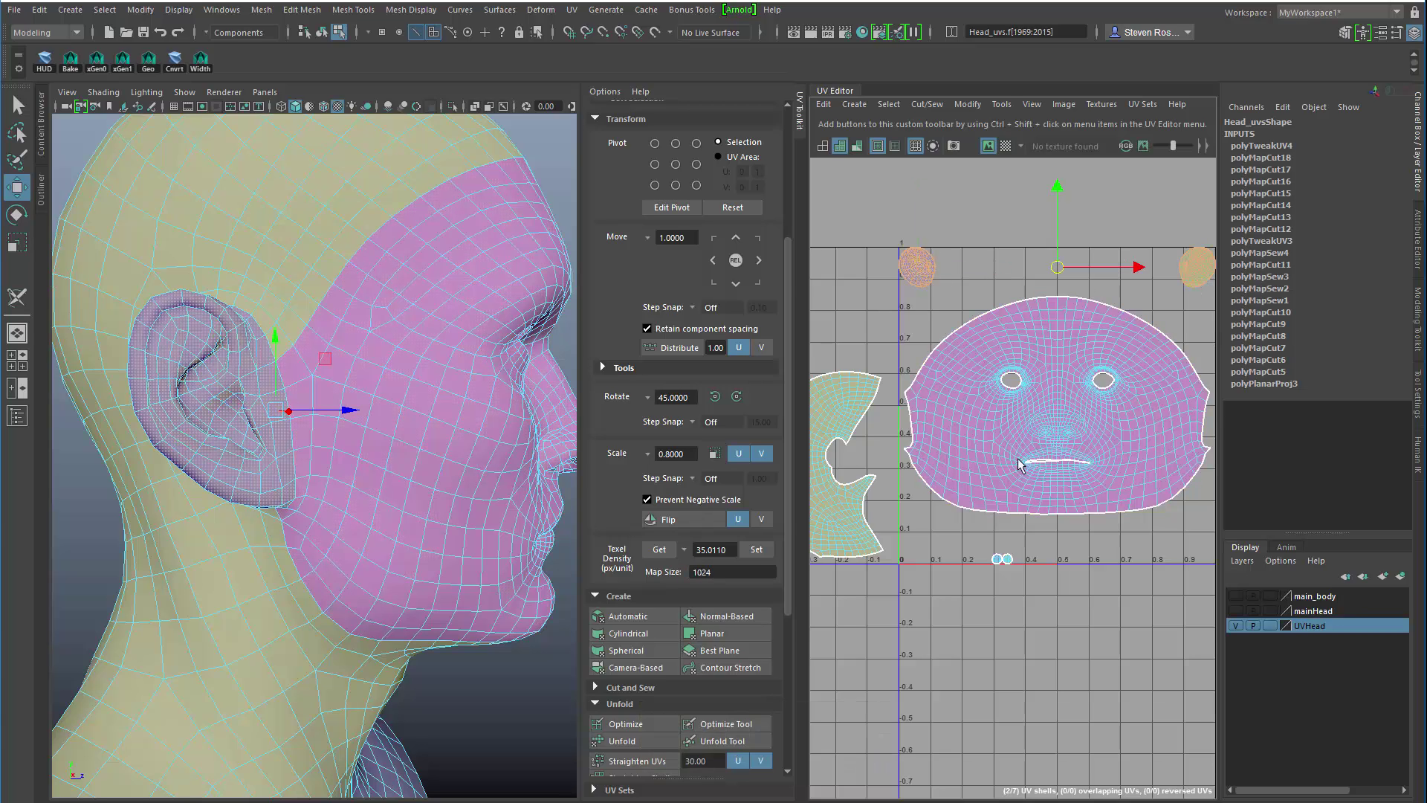
click(755, 550)
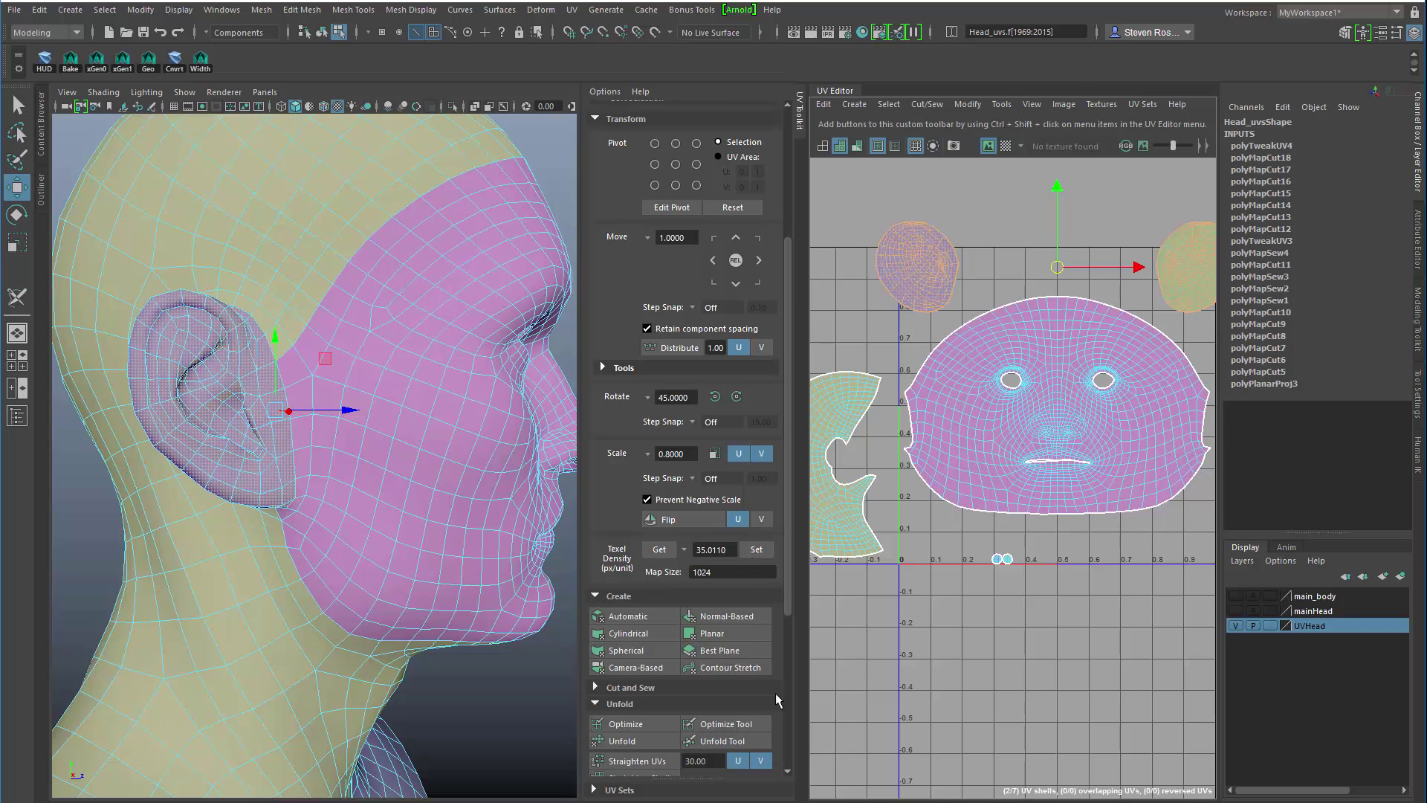
Check the rescaled ears against the face and head with the checker pattern, and turn the pattern off
click(1007, 146)
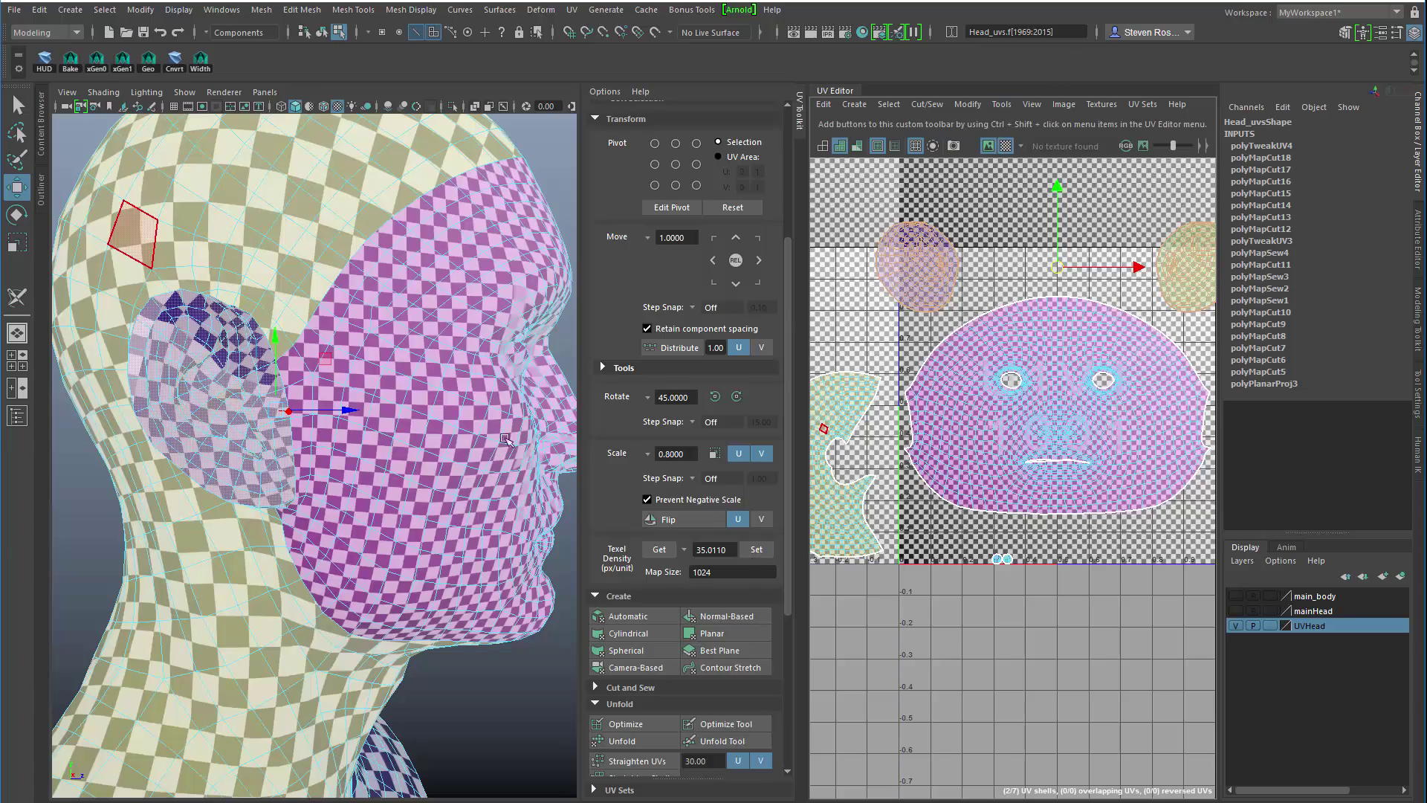
alt+right_drag(483, 397, 404, 381)
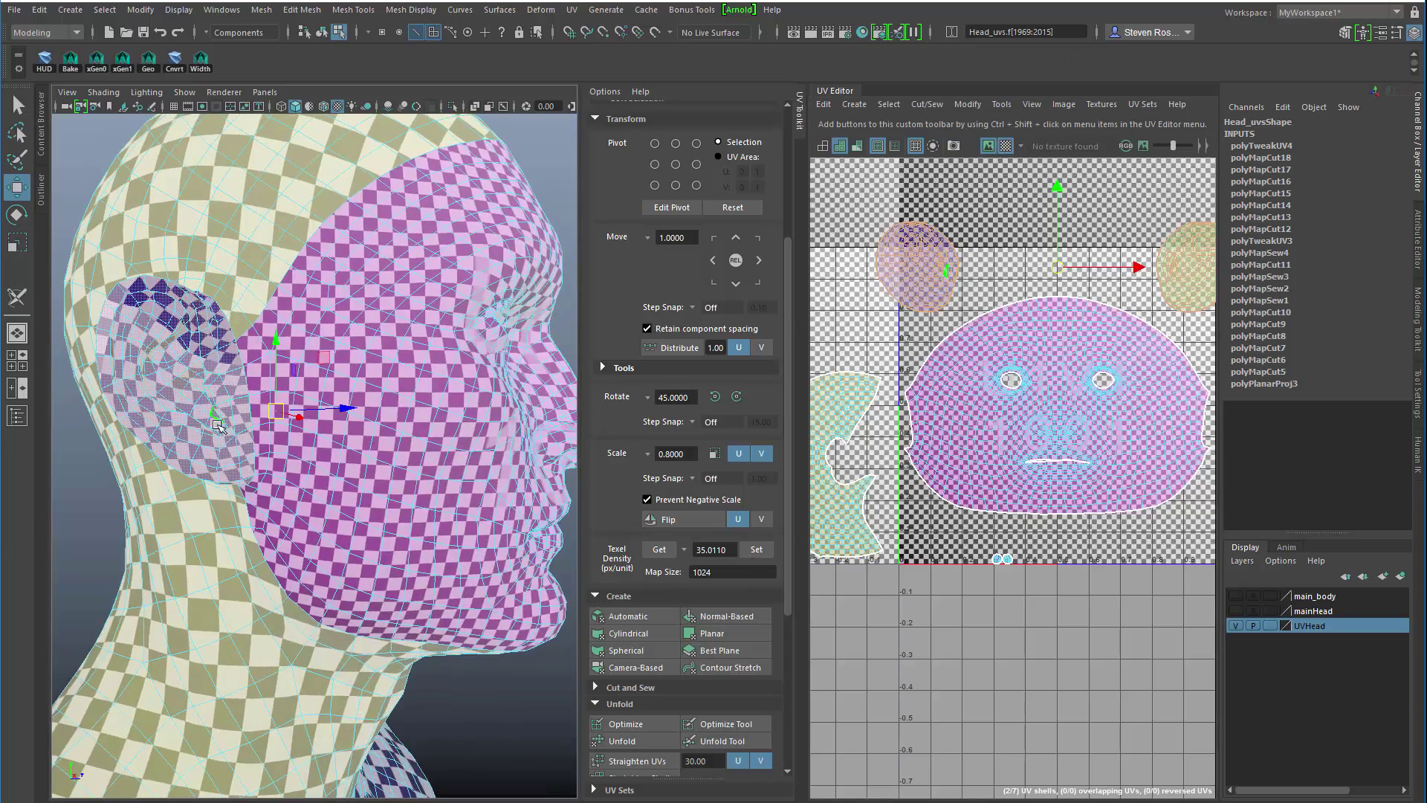
alt+drag(238, 481, 573, 514)
click(924, 683)
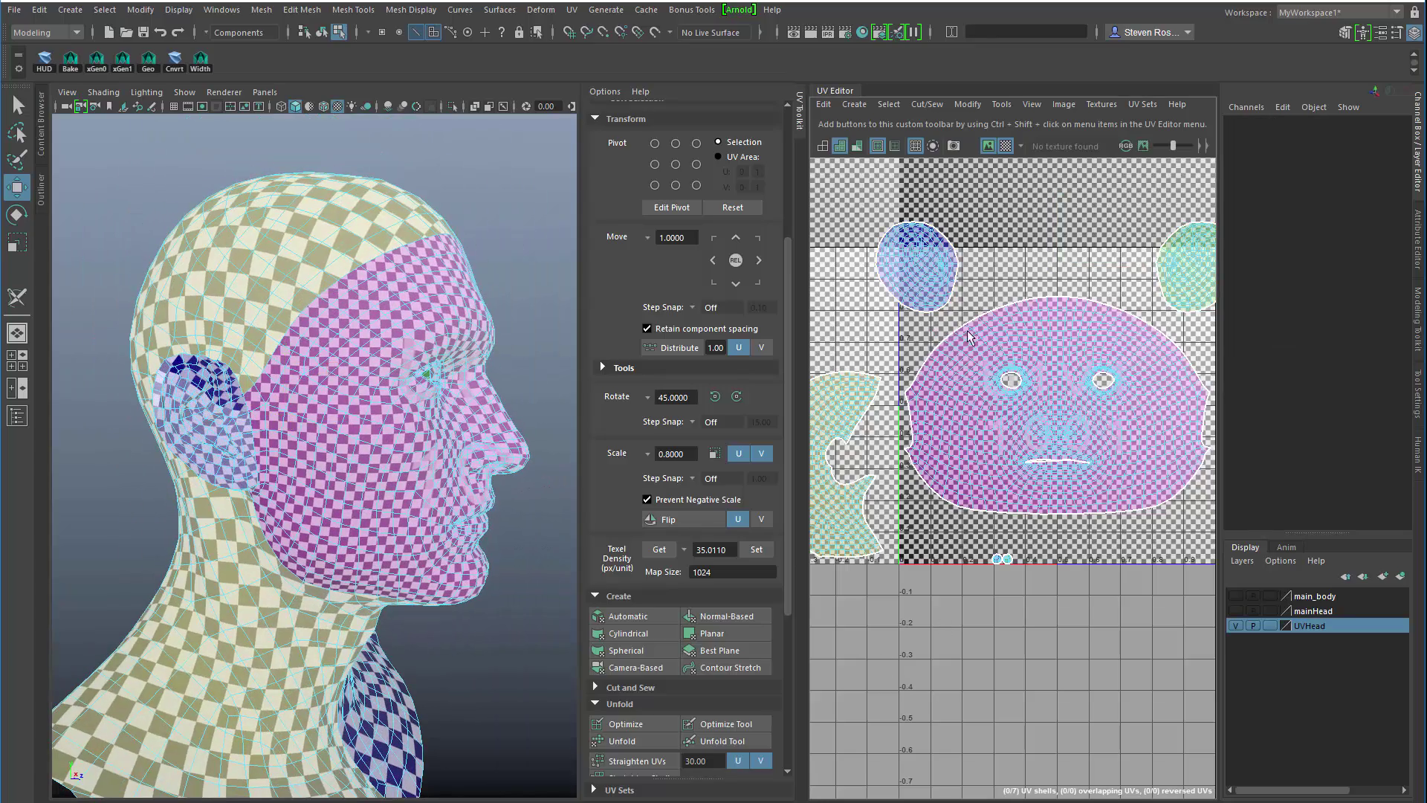
click(1006, 145)
click(1006, 145)
click(1006, 146)
Snap the enlarged blue ear shell to the tile's top-left corner and the green one to the top-right corner
click(927, 262)
scroll(962, 405, down, 3)
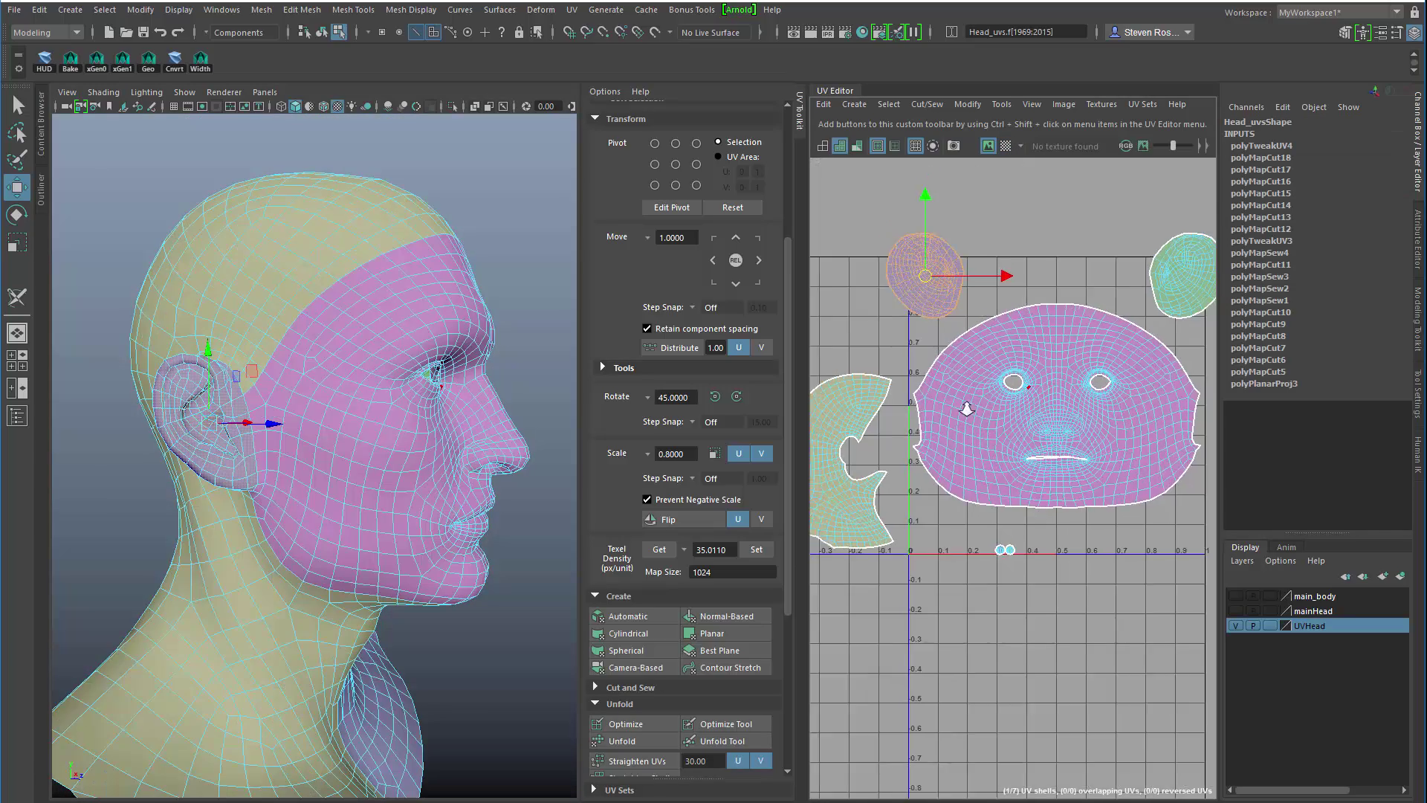
scroll(667, 619, down, 5)
click(655, 606)
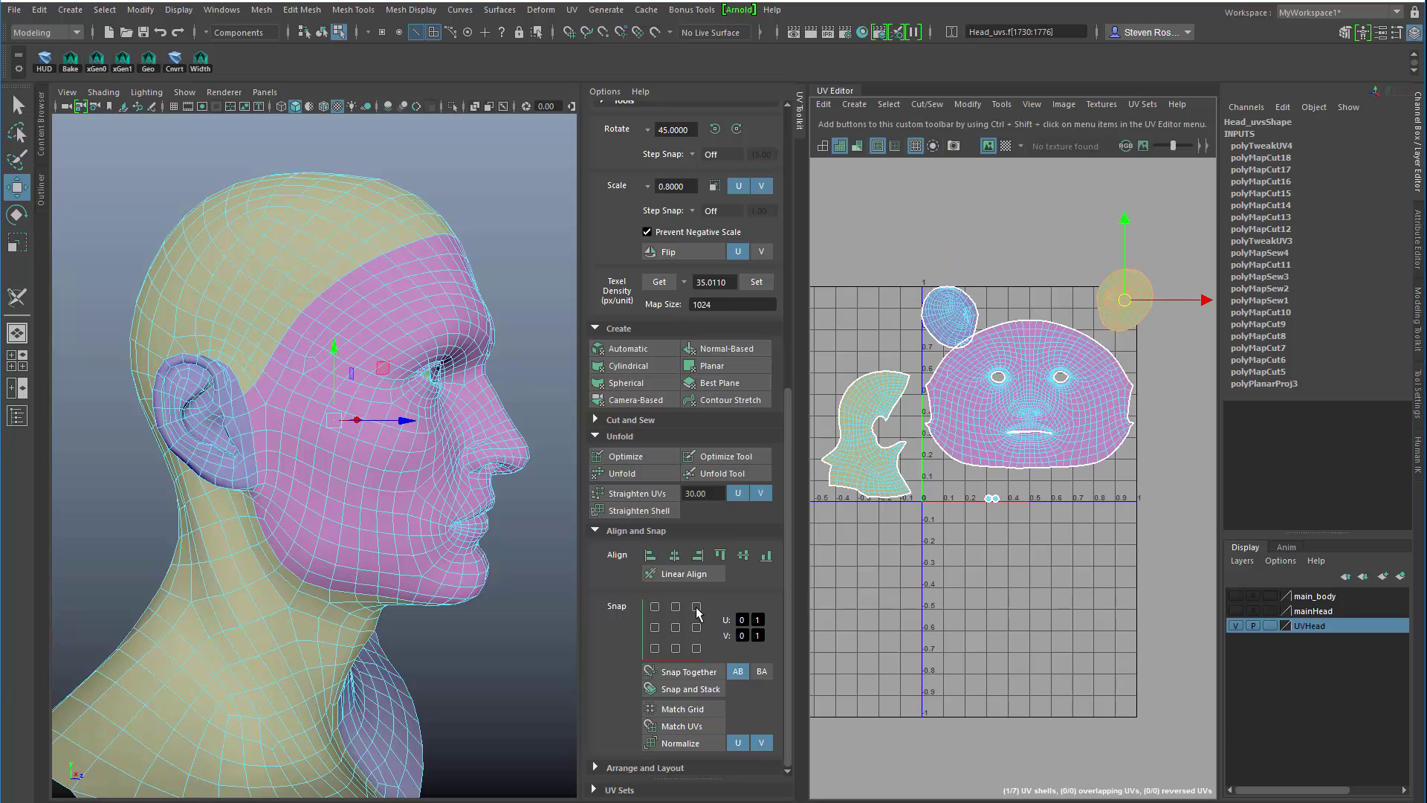
click(697, 606)
Snap the face shell to the bottom centre of the tile and both small eye shells together to the top centre
click(1015, 437)
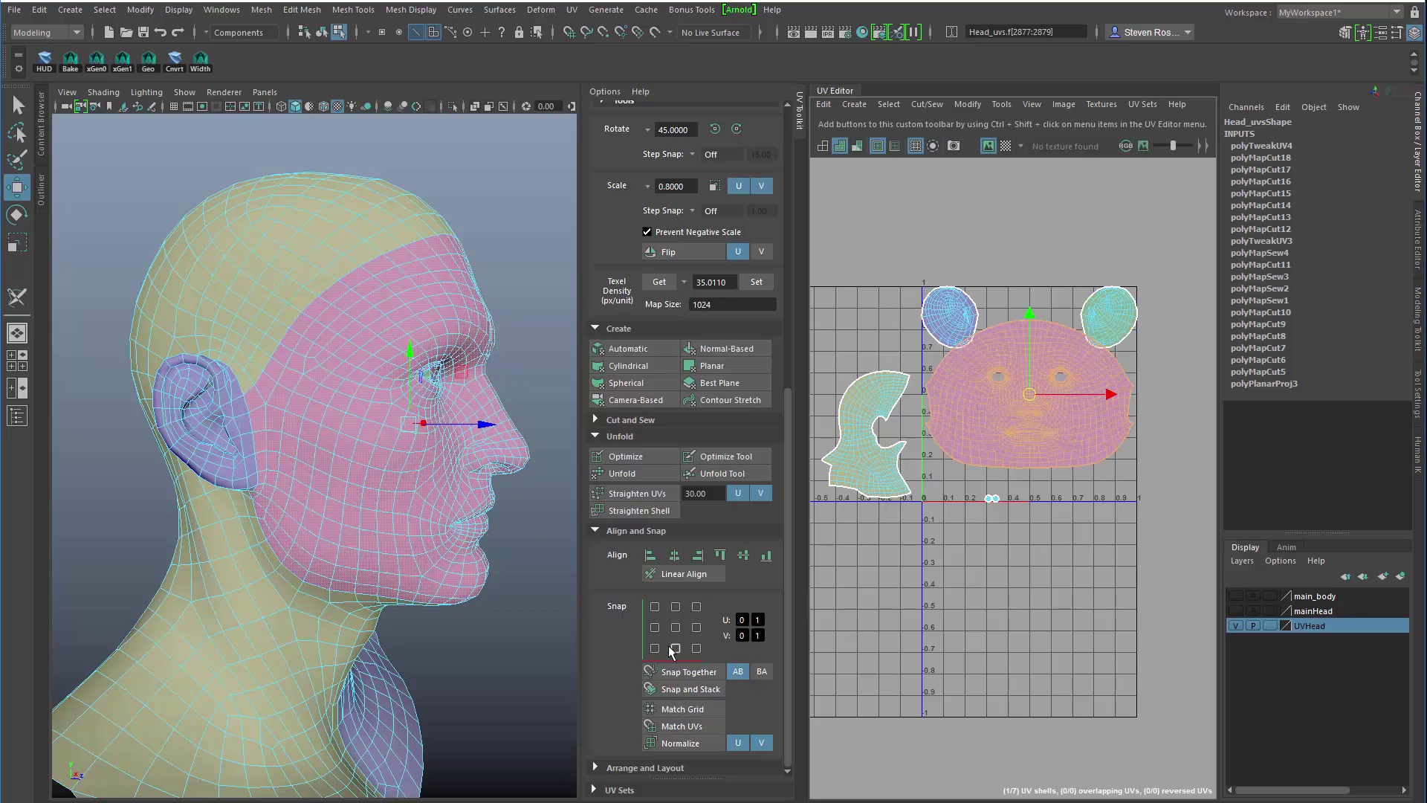
alt+right_drag(951, 631, 1189, 453)
alt+right_drag(1033, 373, 1230, 506)
click(995, 356)
shift+click(1045, 357)
alt+right_drag(1121, 411, 879, 424)
scroll(880, 431, down, 3)
alt+middle_drag(1048, 462, 956, 655)
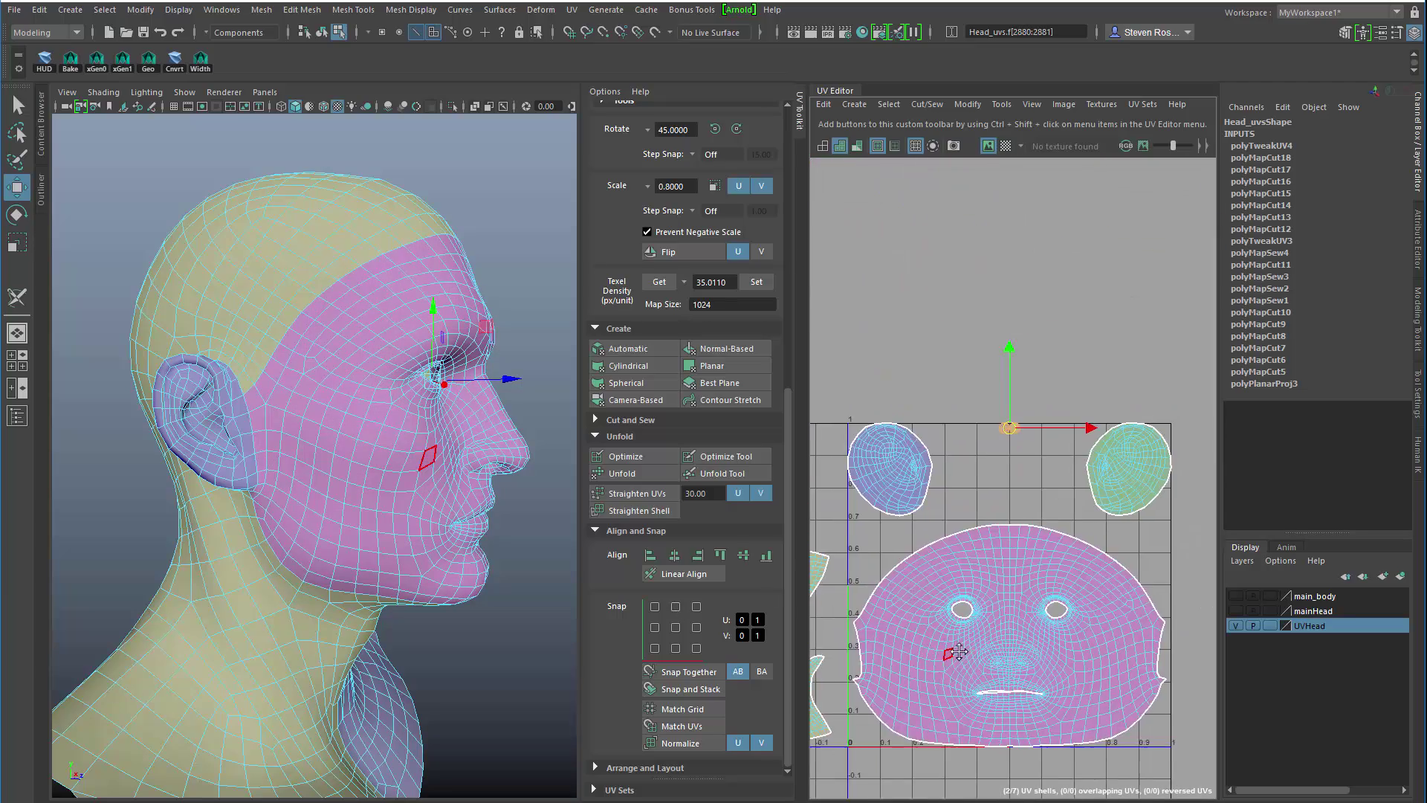
Scale both eye shells up slightly and move them down from the top edge of the tile
alt+right_drag(981, 619, 1342, 619)
alt+middle_drag(1072, 461, 1035, 711)
key(r)
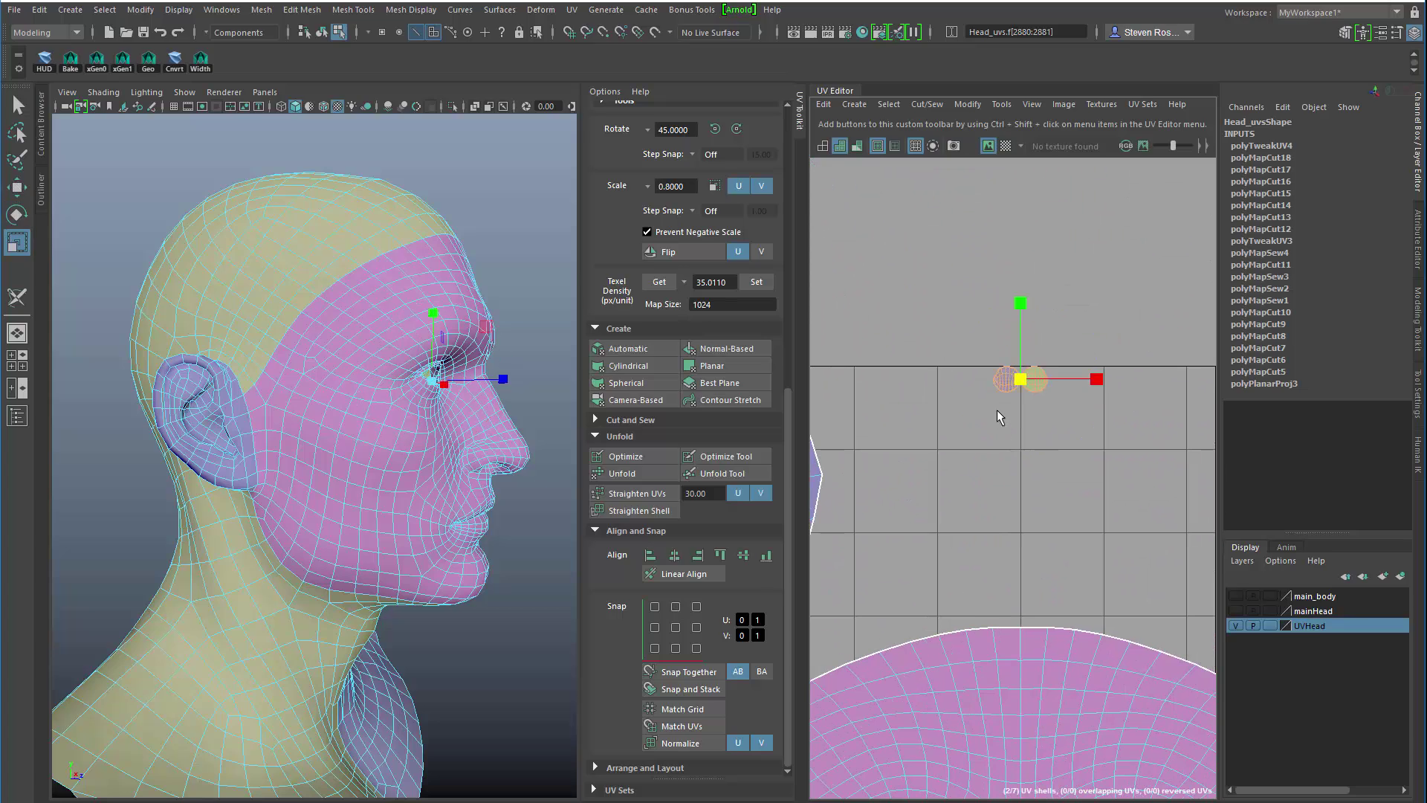
middle_drag(997, 409, 1033, 421)
key(w)
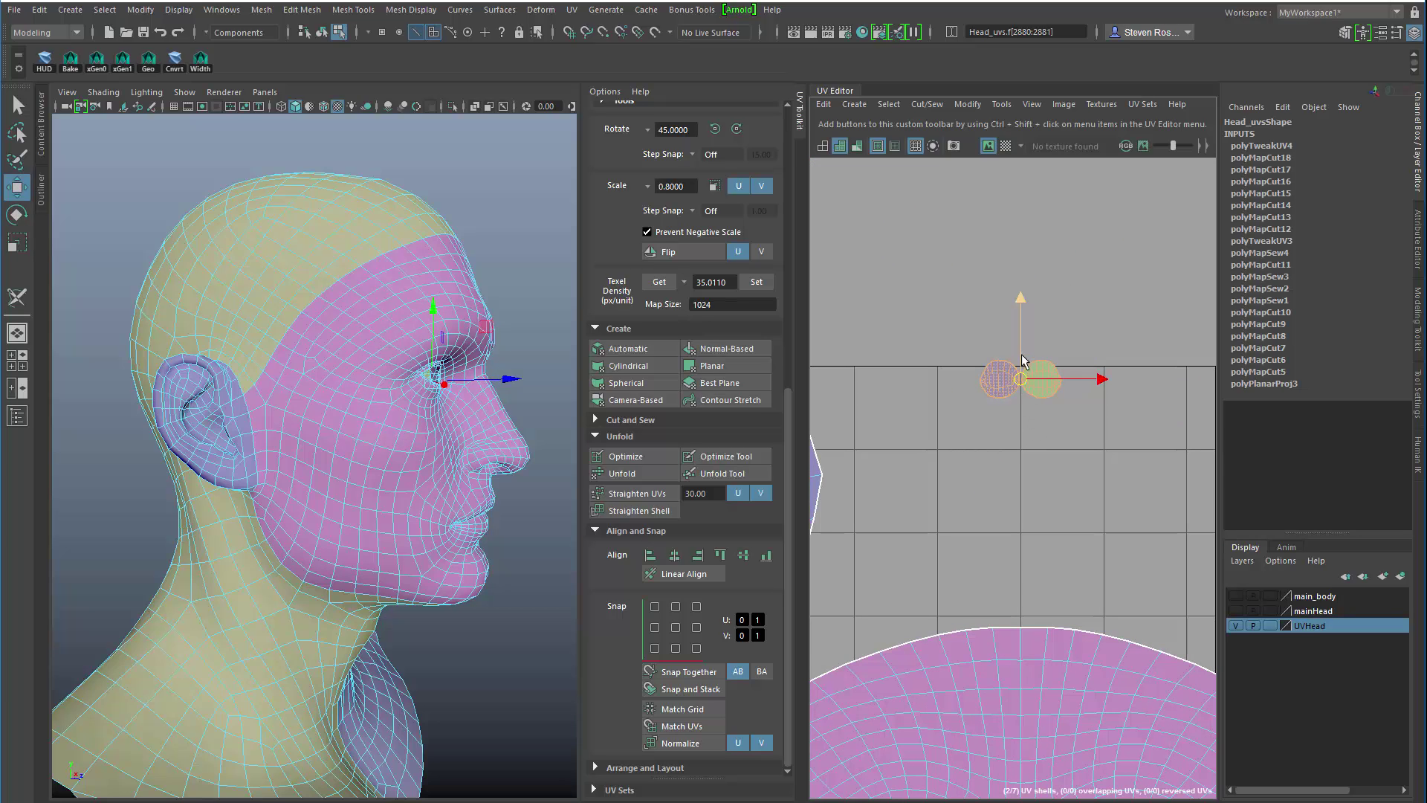
drag(1016, 383, 1016, 428)
click(1011, 506)
Select the blue eye shell on its own and flip it in the U direction
alt+middle_drag(994, 477, 991, 522)
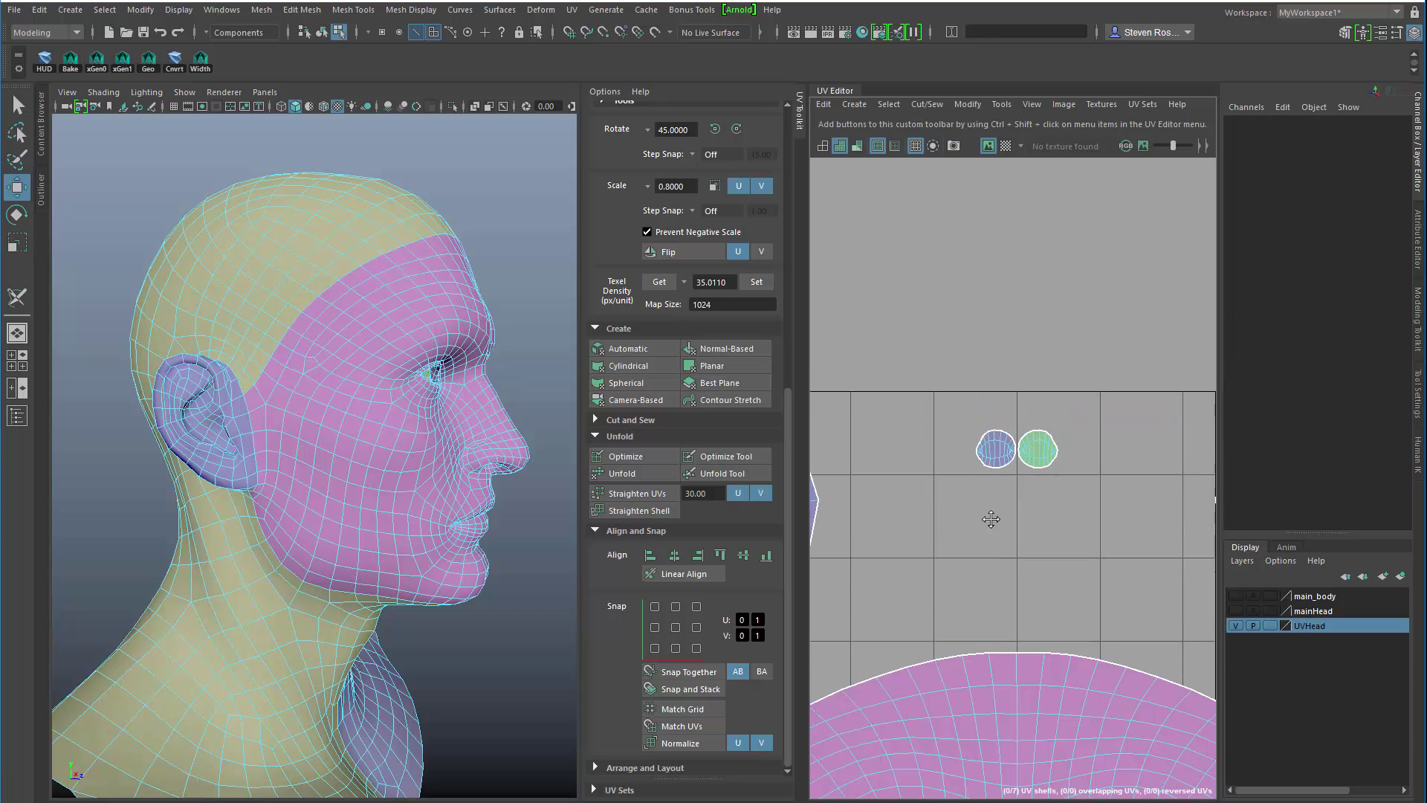
alt+right_drag(991, 522, 1085, 497)
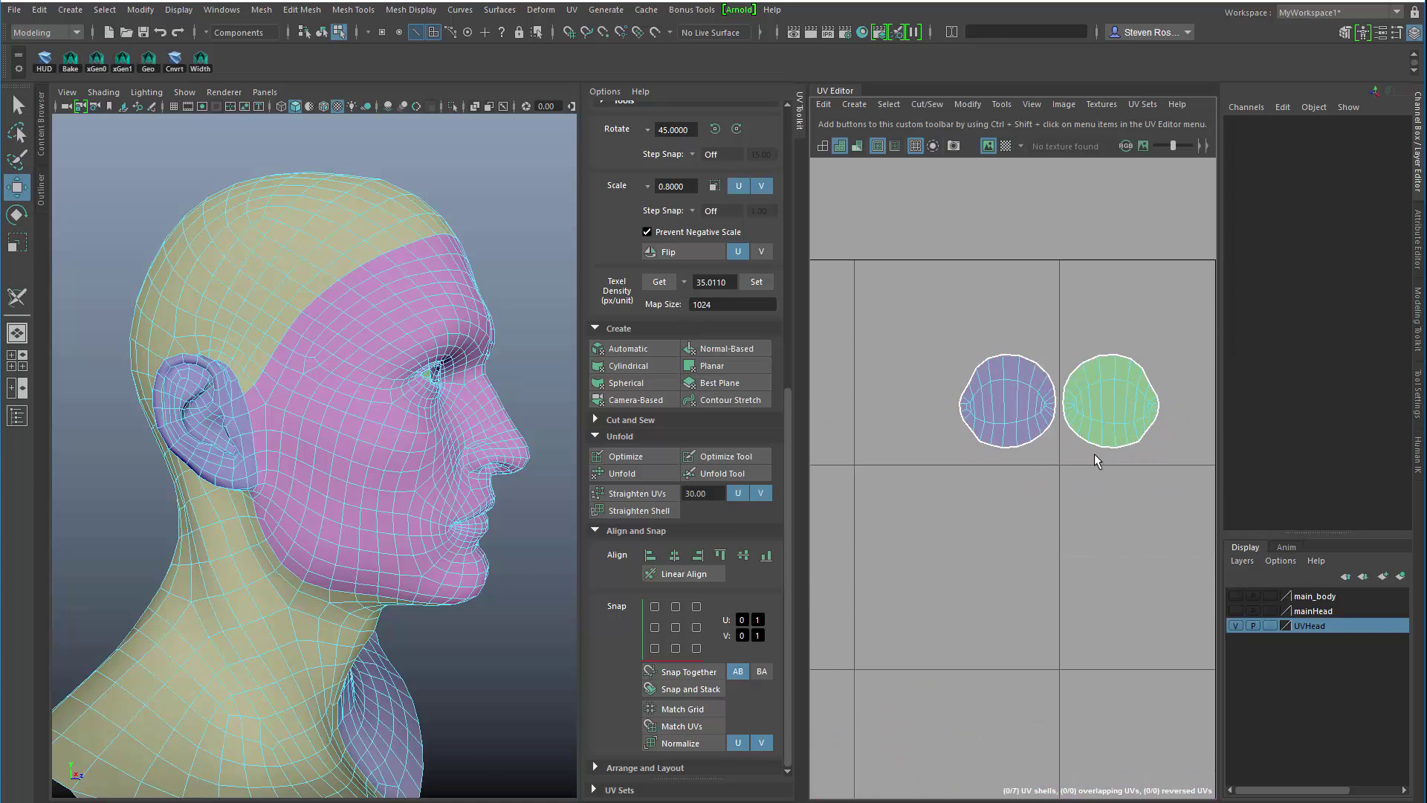
alt+drag(460, 468, 430, 501)
click(1032, 400)
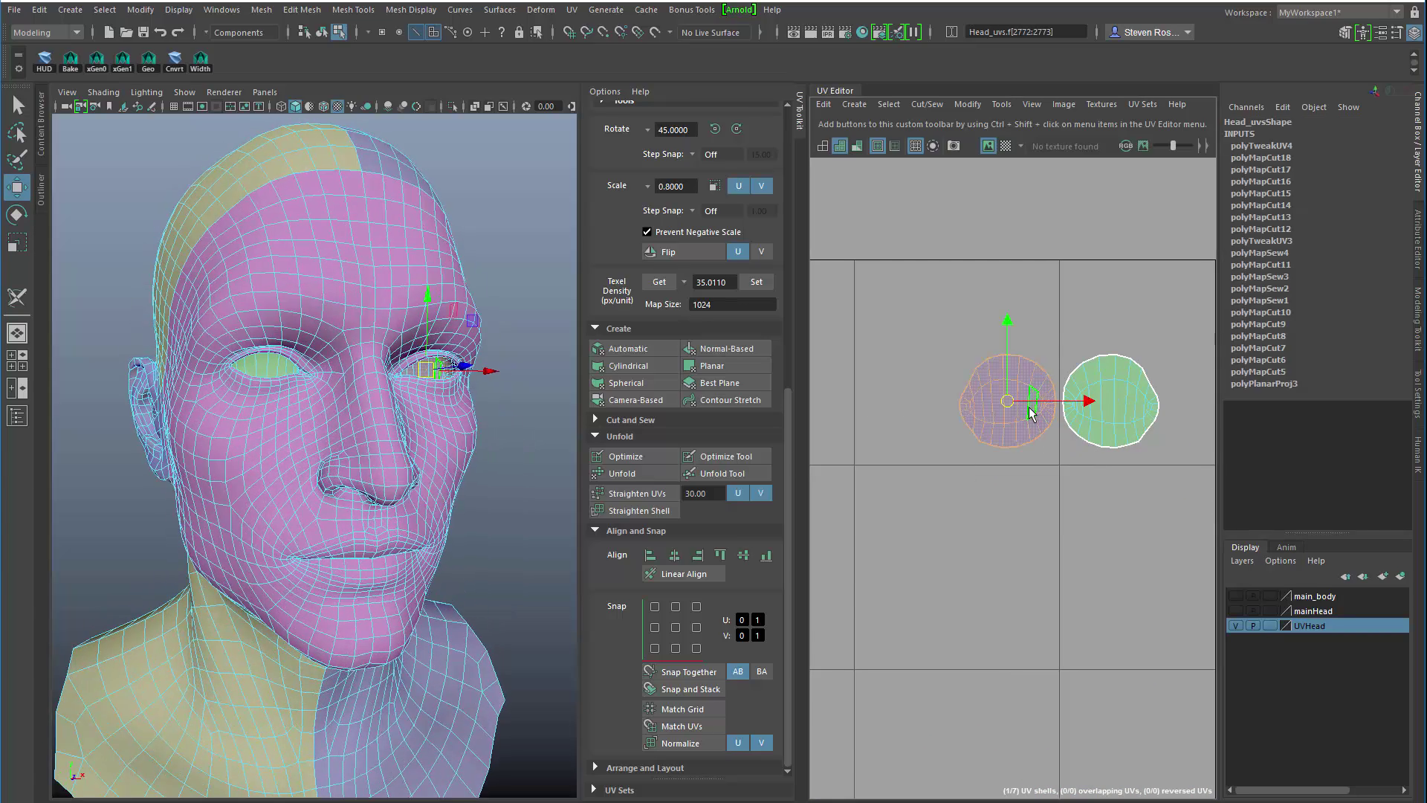
click(668, 252)
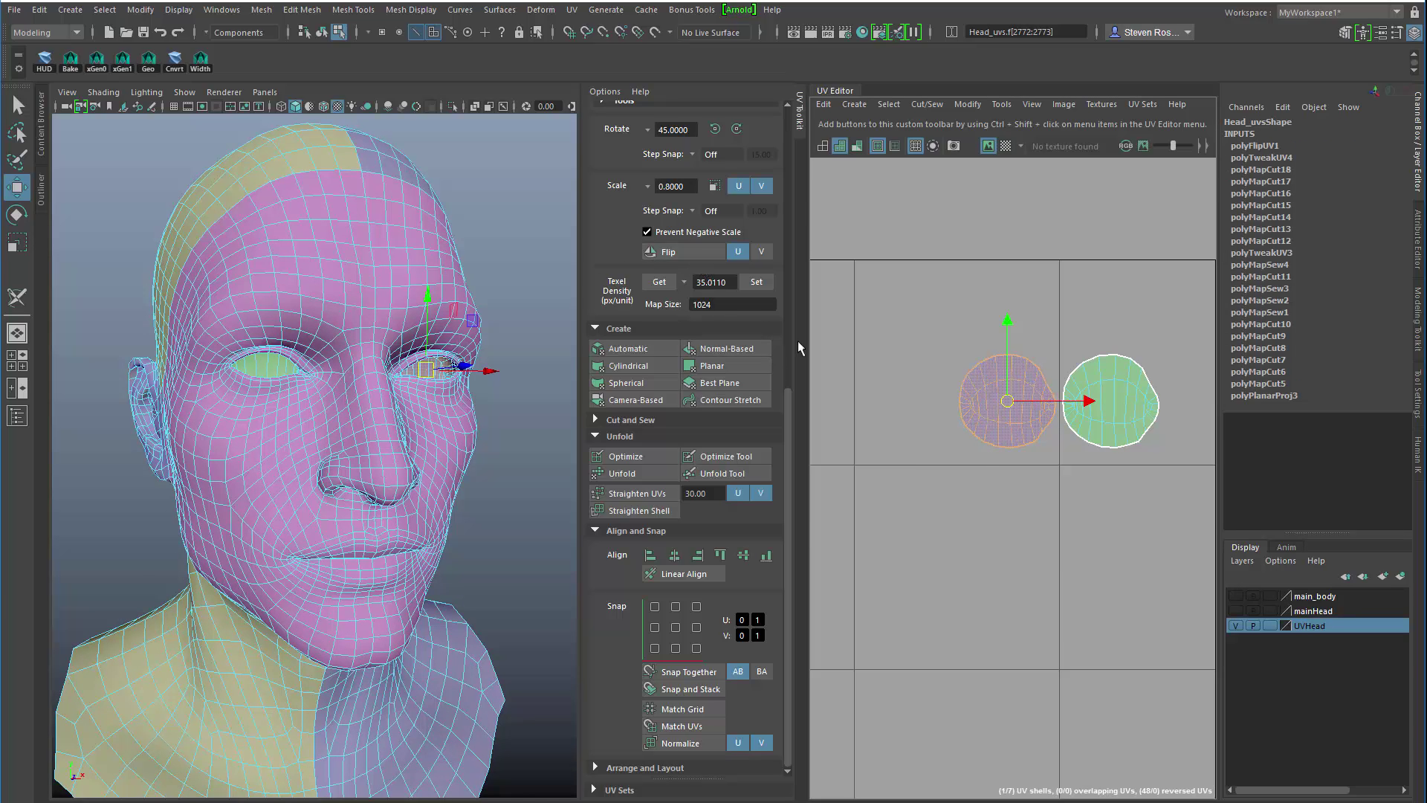
Add the green eye shell to the selection and stack both eye shells on top of each other
alt+middle_drag(1100, 425, 1016, 402)
shift+click(1018, 402)
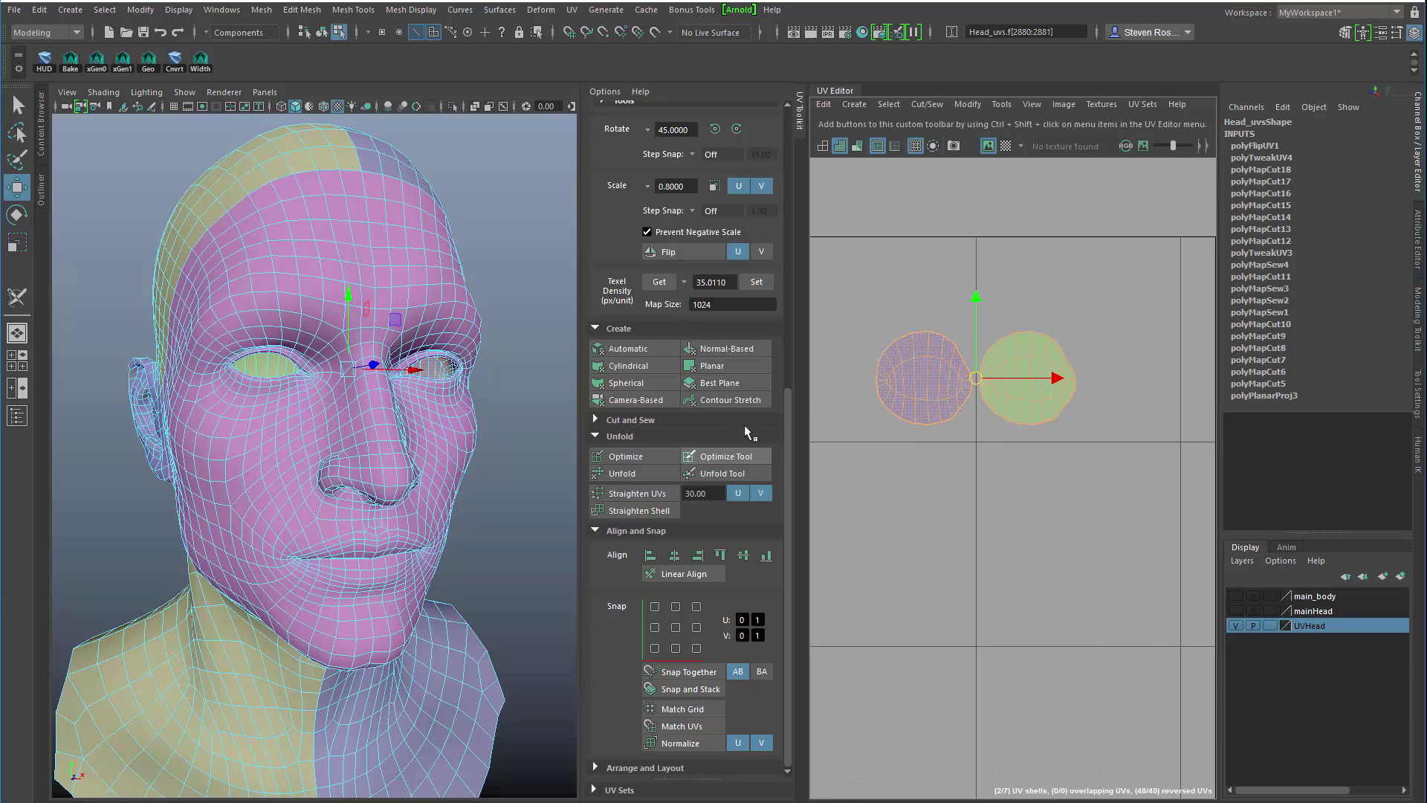
click(628, 767)
scroll(640, 668, down, 5)
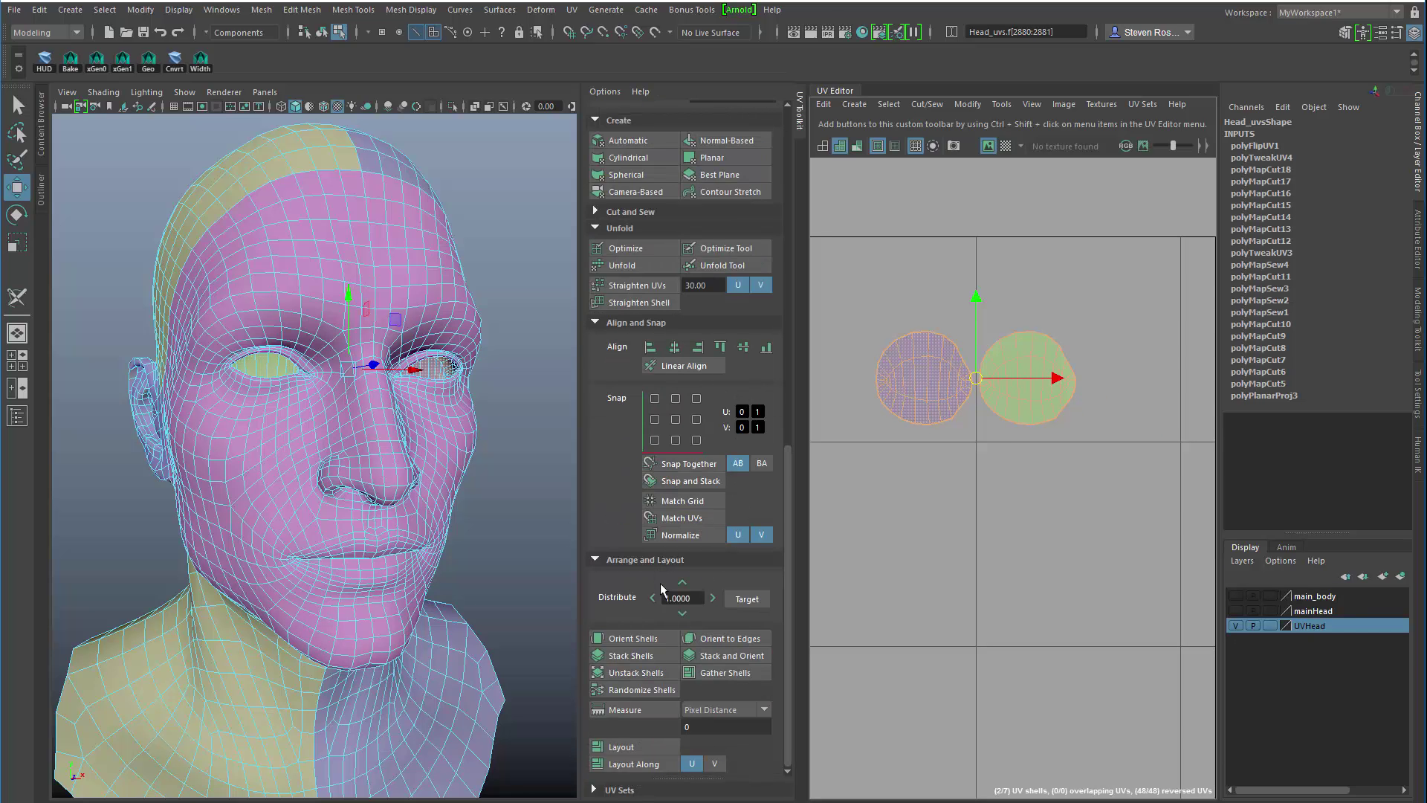
click(635, 655)
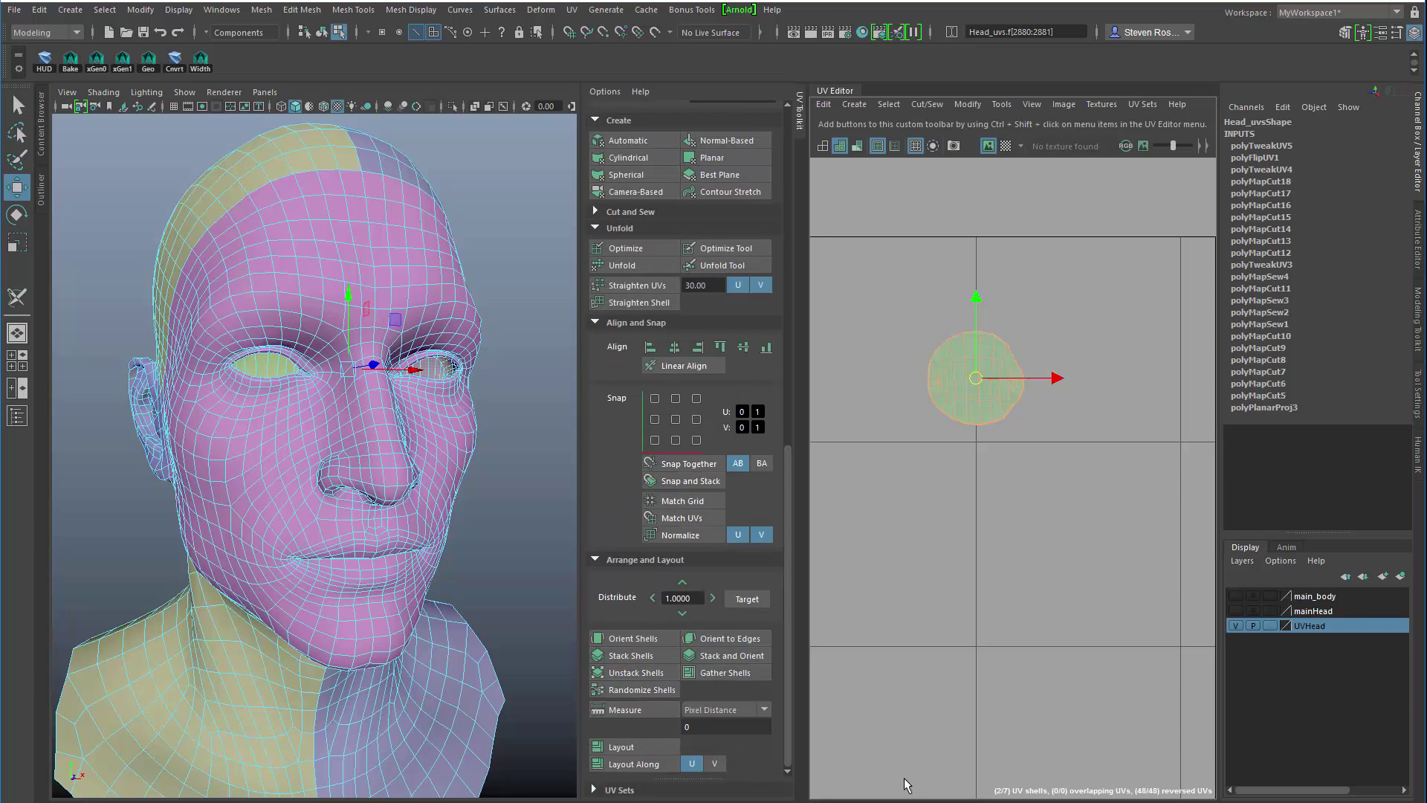
scroll(1082, 535, up, 5)
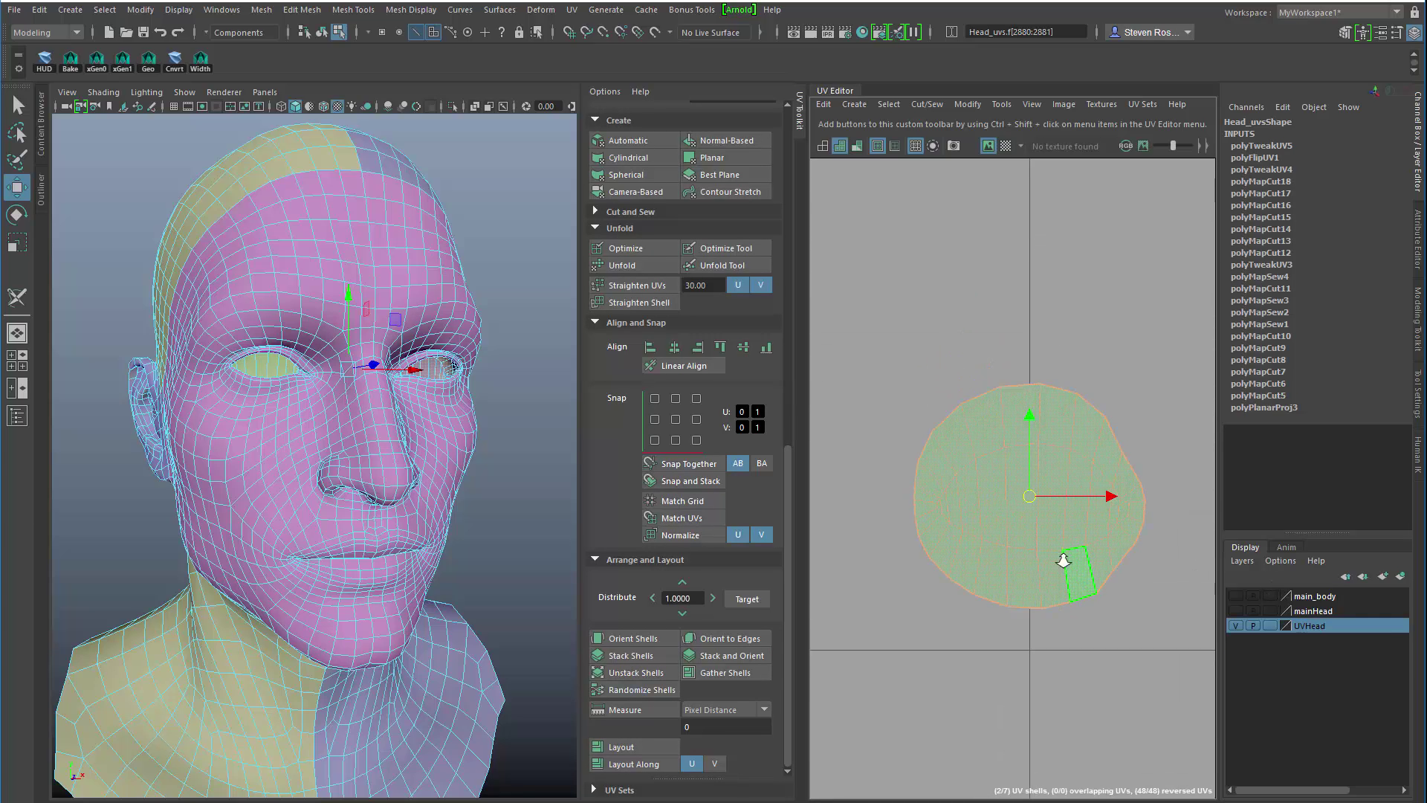
Select the green ear shell at the upper corner of the face tile and flip it in the U direction
click(1094, 269)
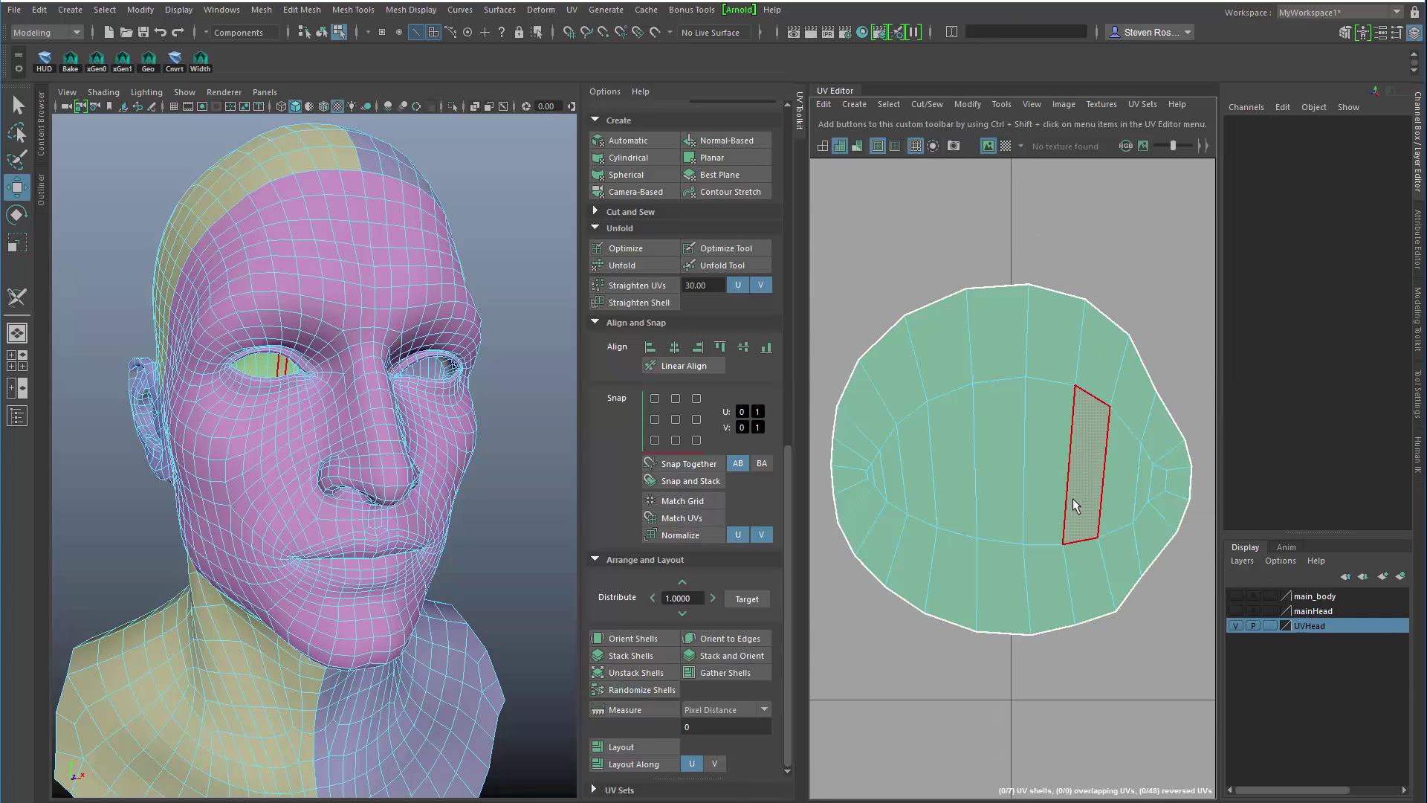
scroll(1073, 501, down, 10)
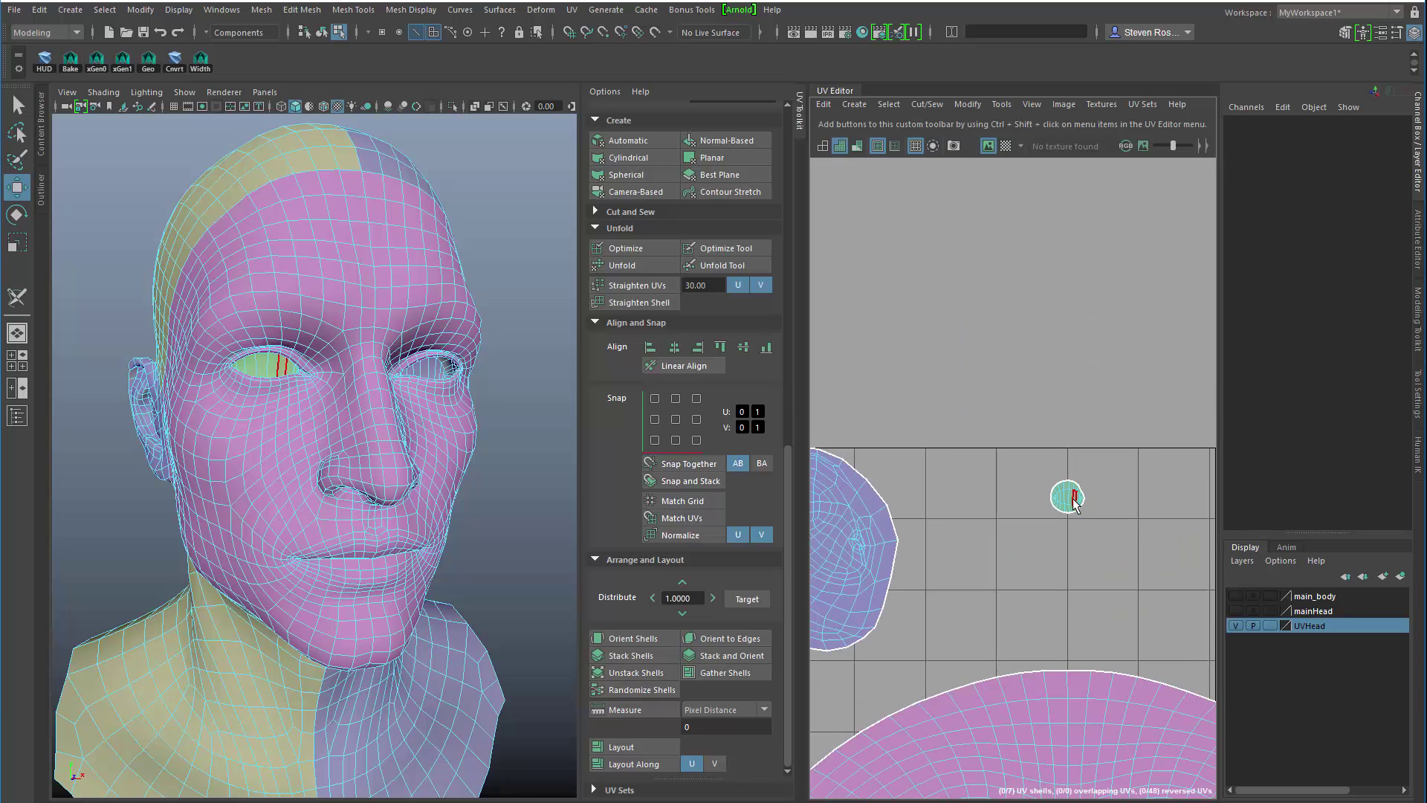
alt+middle_drag(1111, 539, 1125, 501)
scroll(1082, 494, down, 2)
alt+middle_drag(1050, 539, 993, 426)
scroll(1020, 440, down, 3)
alt+middle_drag(1046, 480, 1091, 459)
scroll(1091, 461, down, 2)
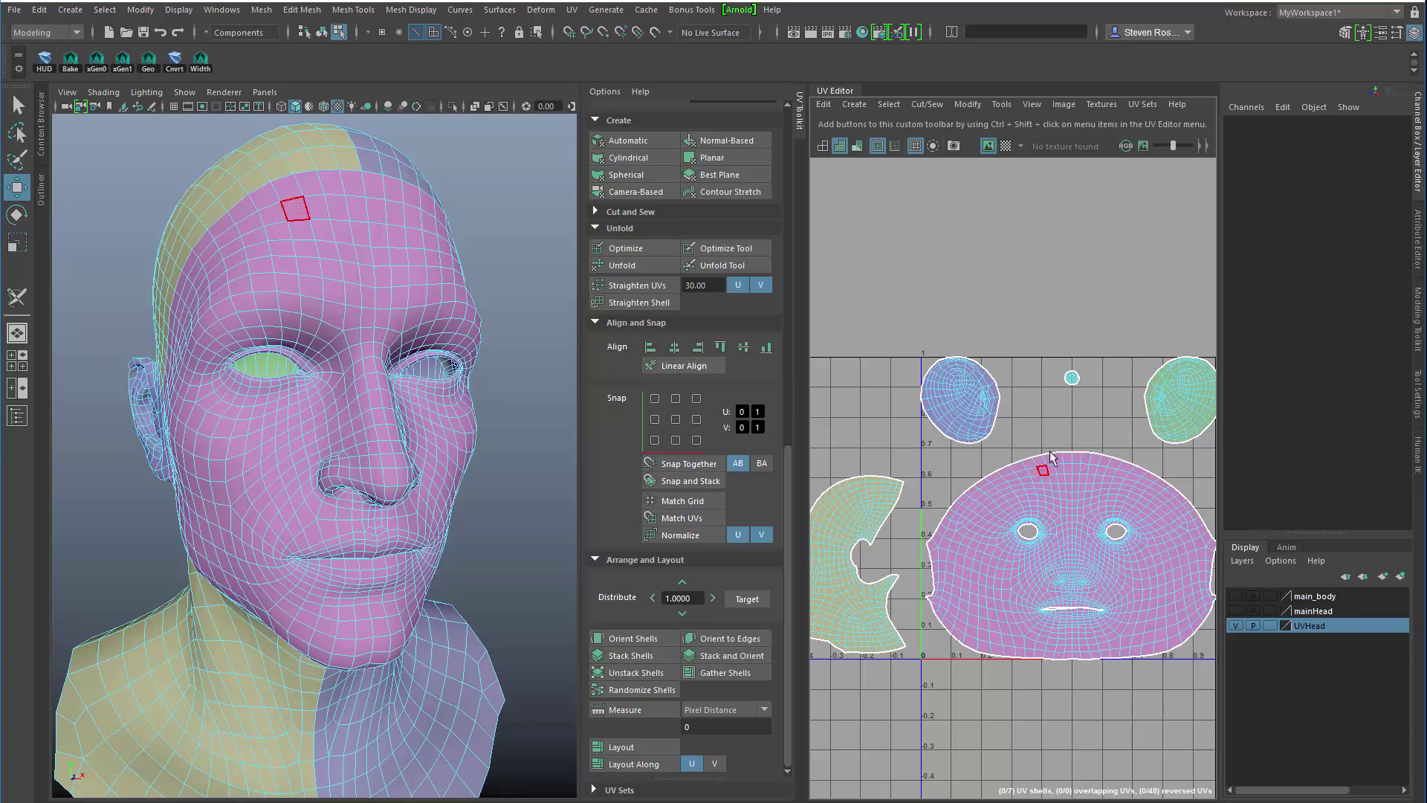
click(1173, 423)
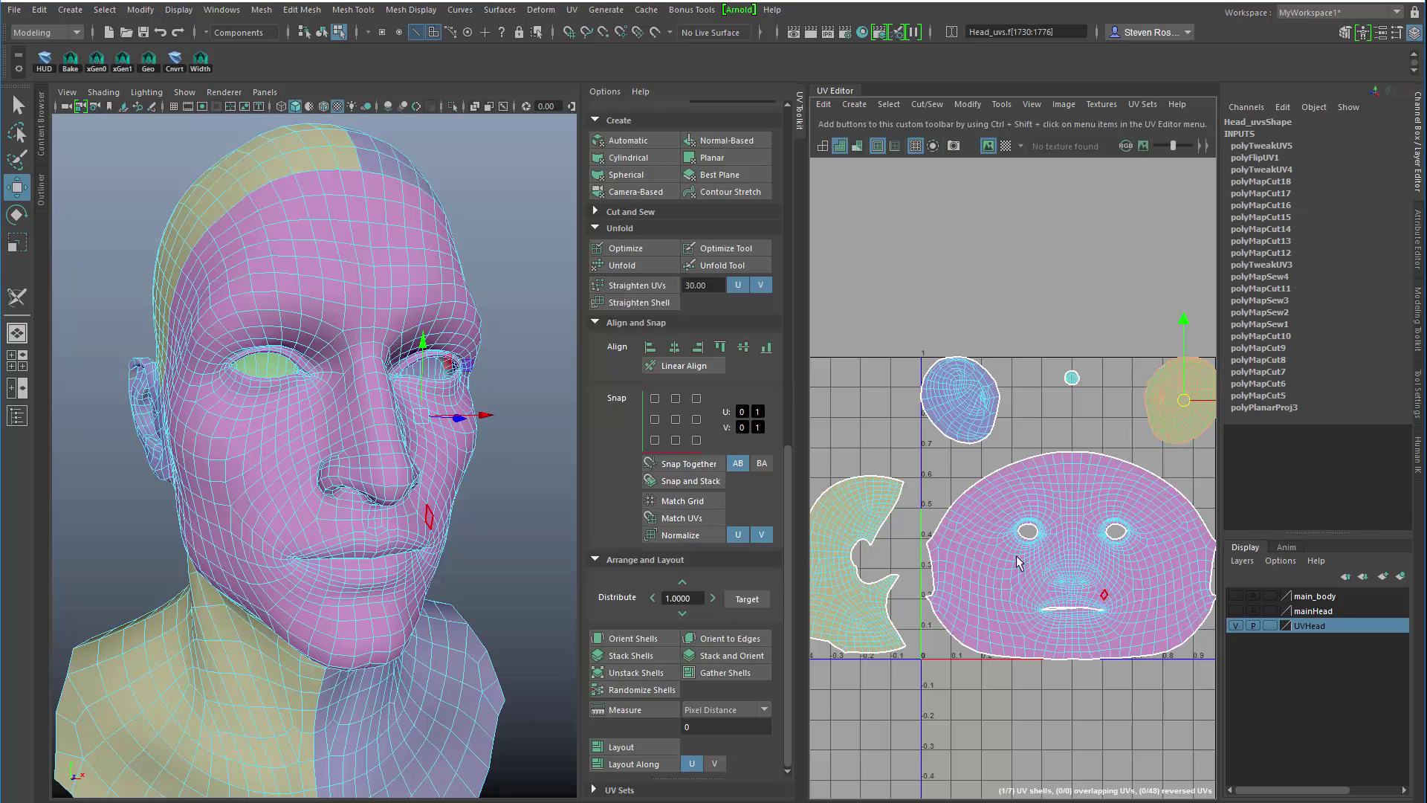
scroll(703, 483, up, 4)
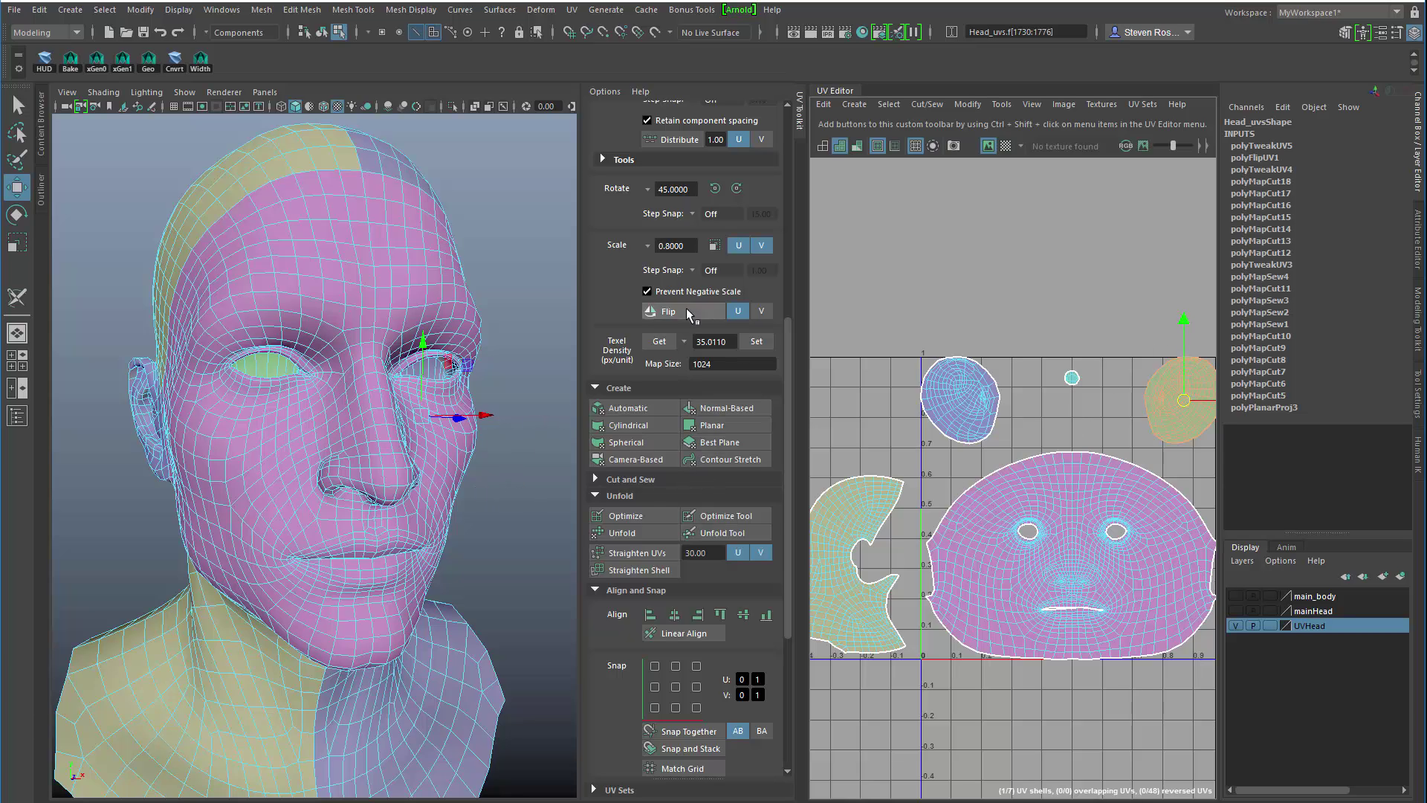
click(662, 311)
scroll(621, 490, down, 1)
scroll(620, 485, down, 5)
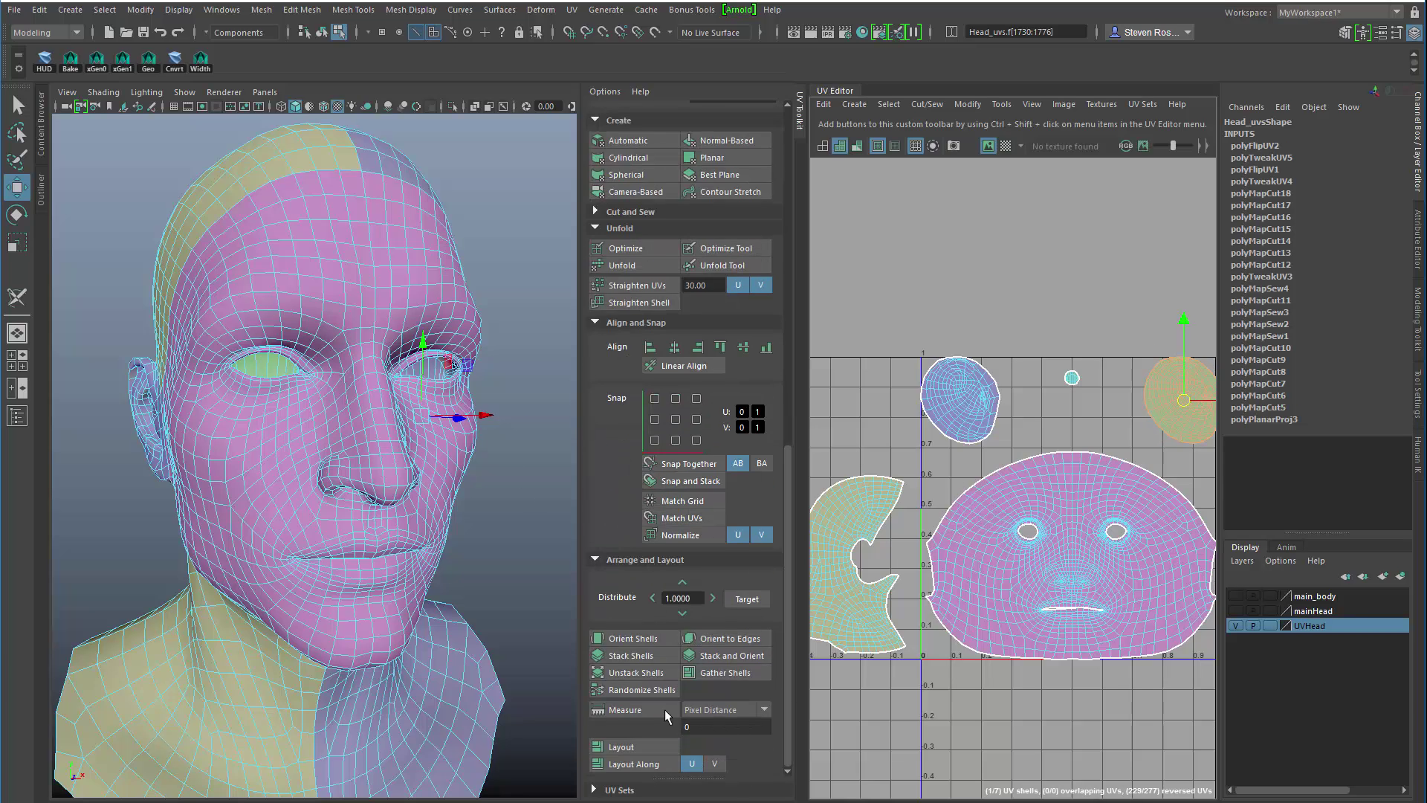
Try to stack the green and blue ear shells on top of each other
click(645, 654)
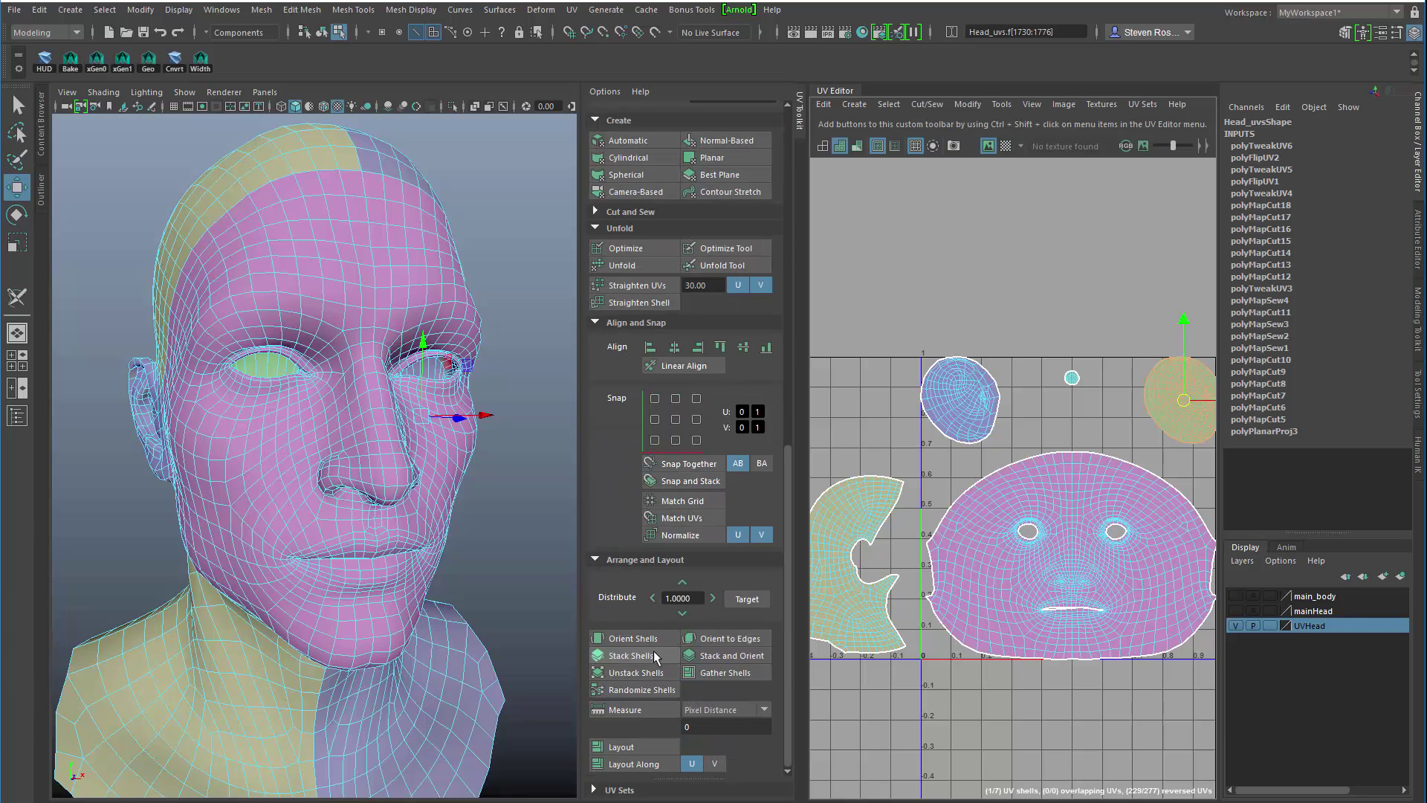
shift+click(957, 387)
click(643, 657)
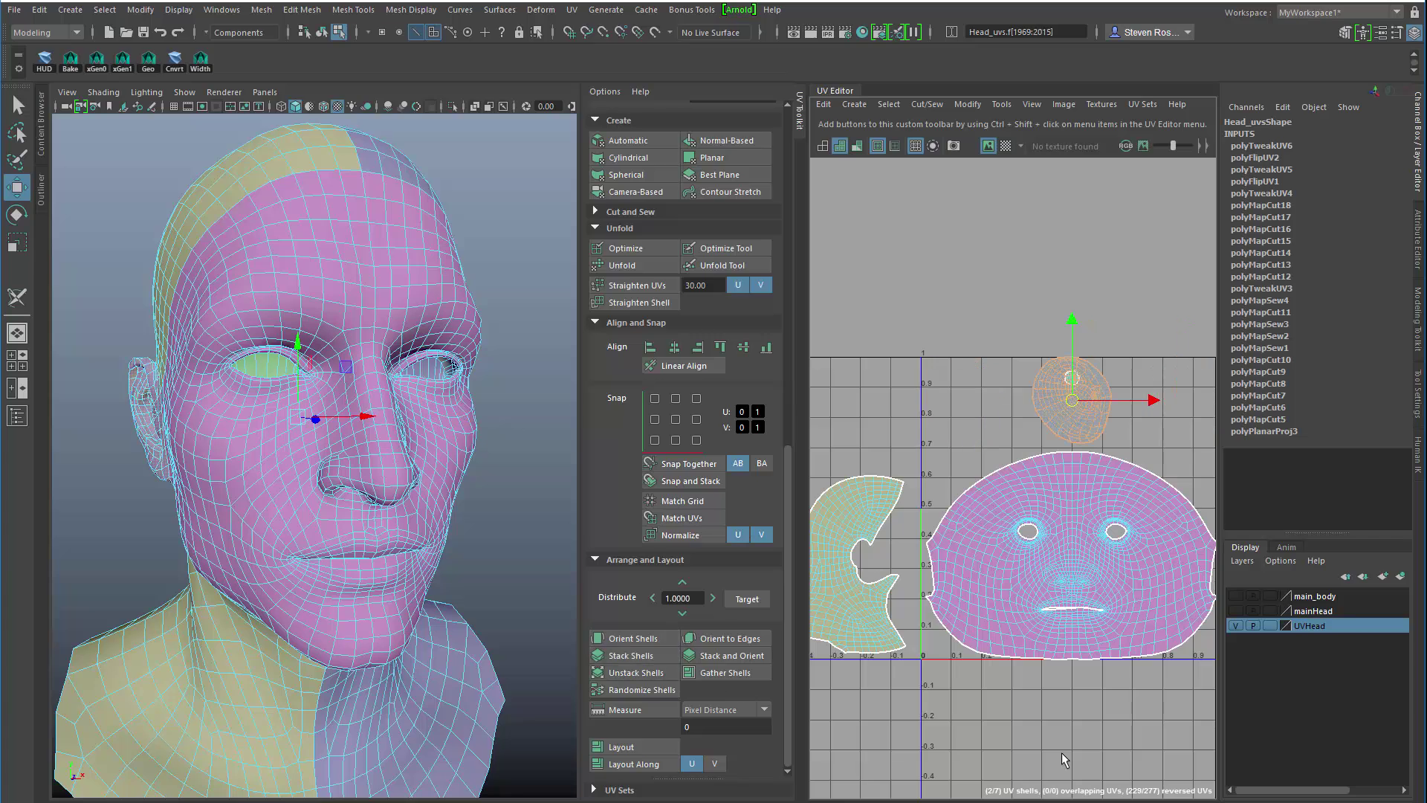
key(ctrl+z)
Select the matching outermost side UV on both ear shells and snap the shells together in the BA direction
alt+middle_drag(1068, 635, 1029, 697)
alt+right_drag(1029, 696, 1129, 652)
alt+middle_drag(1063, 598, 934, 668)
alt+right_drag(933, 669, 1137, 588)
alt+middle_drag(1143, 408, 905, 599)
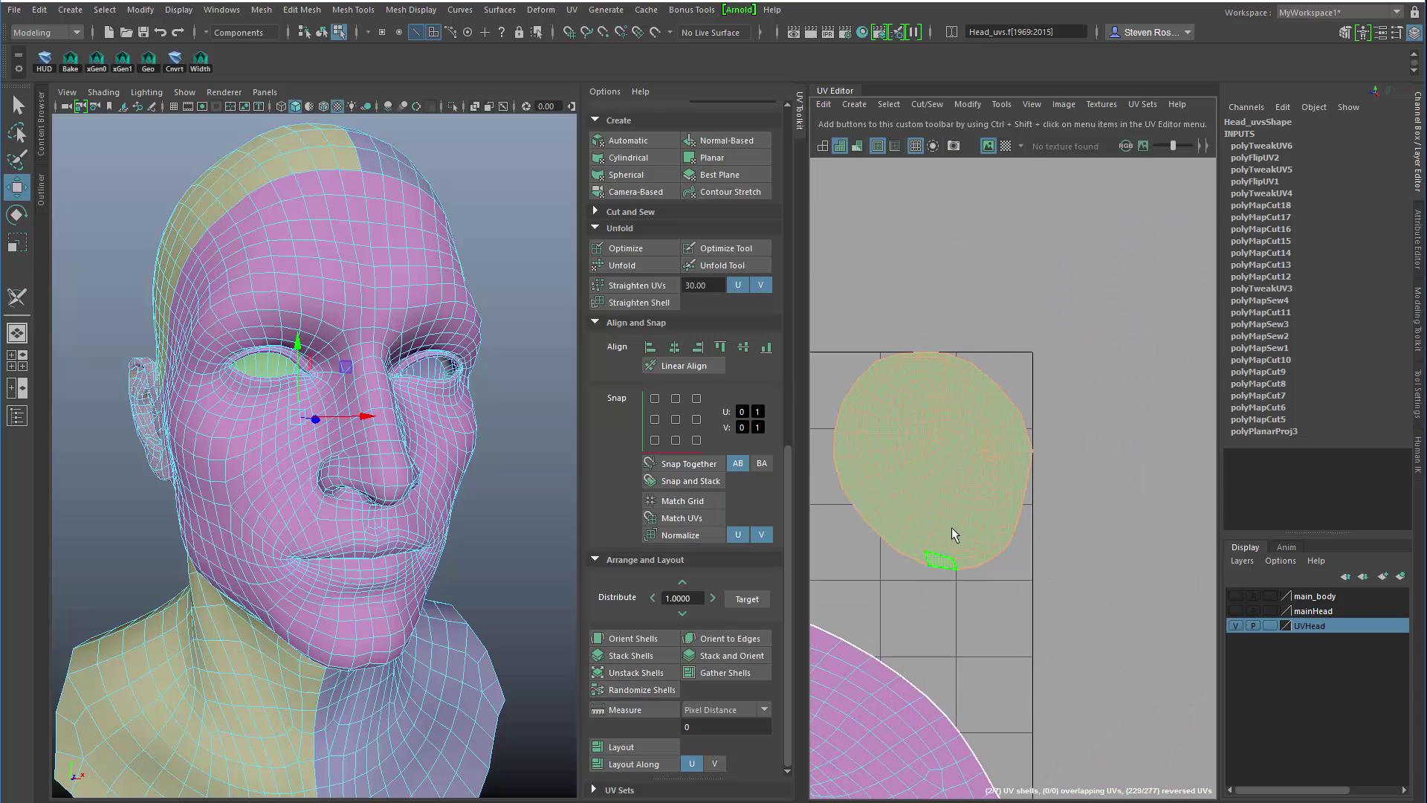
right_drag(966, 491, 1035, 480)
click(1031, 456)
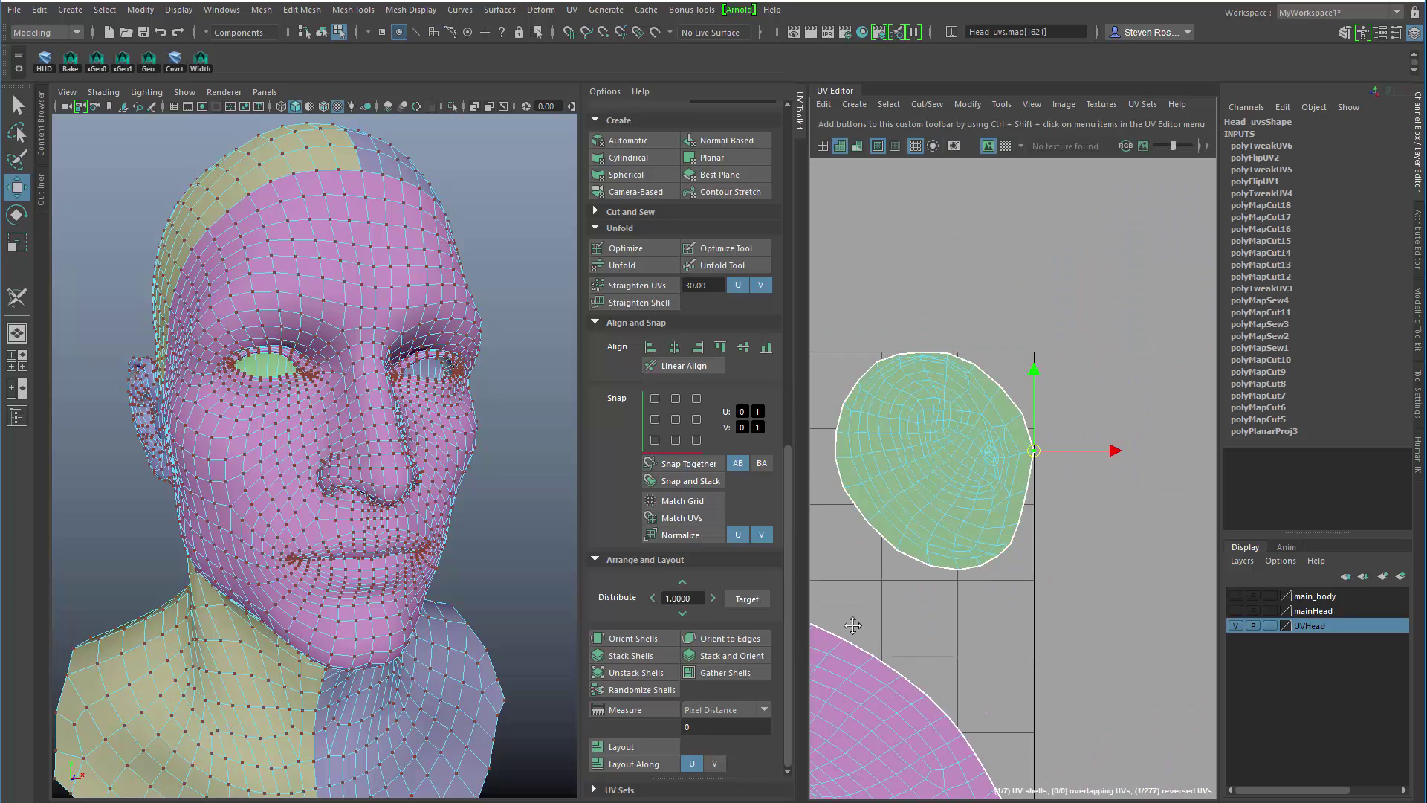
alt+middle_drag(1113, 557, 1021, 520)
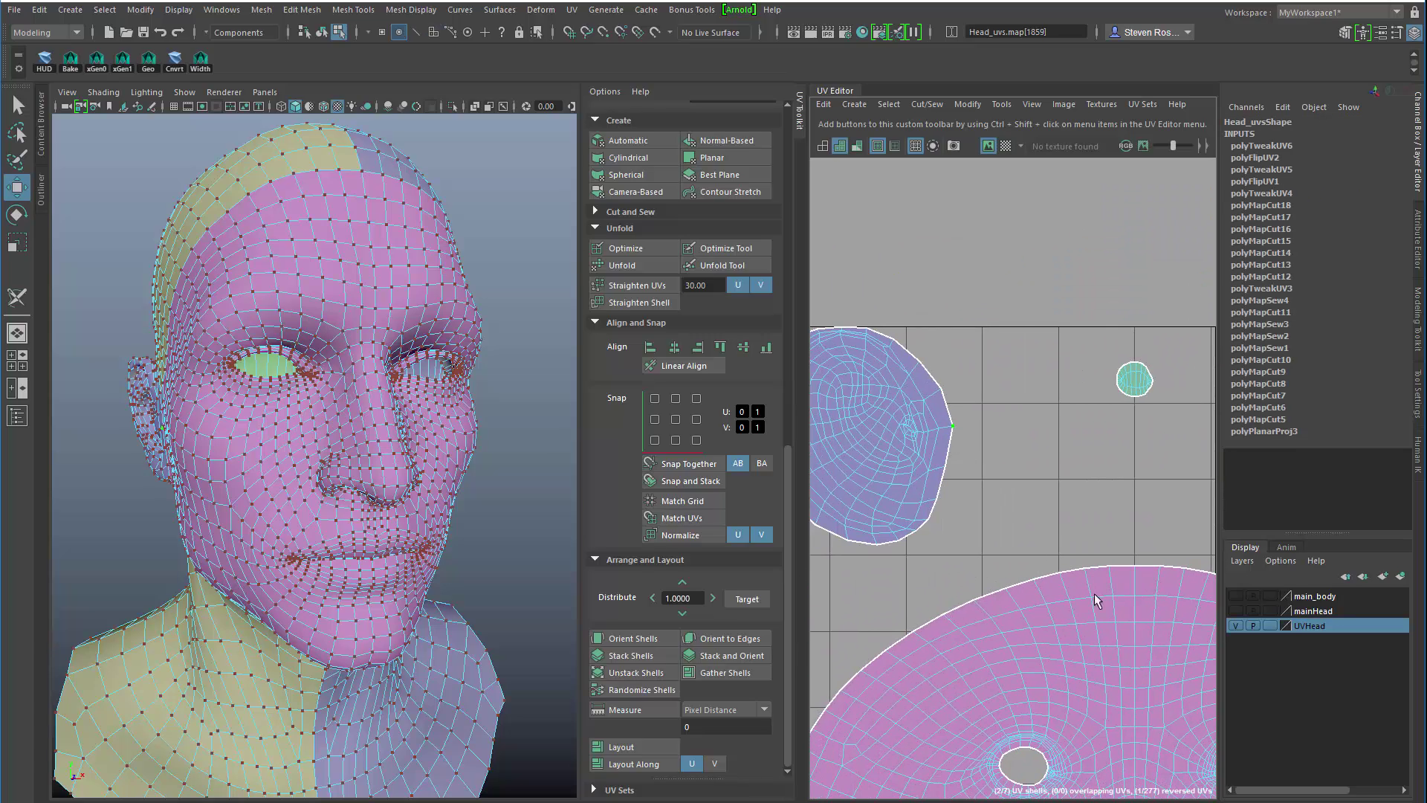
scroll(1100, 606, down, 6)
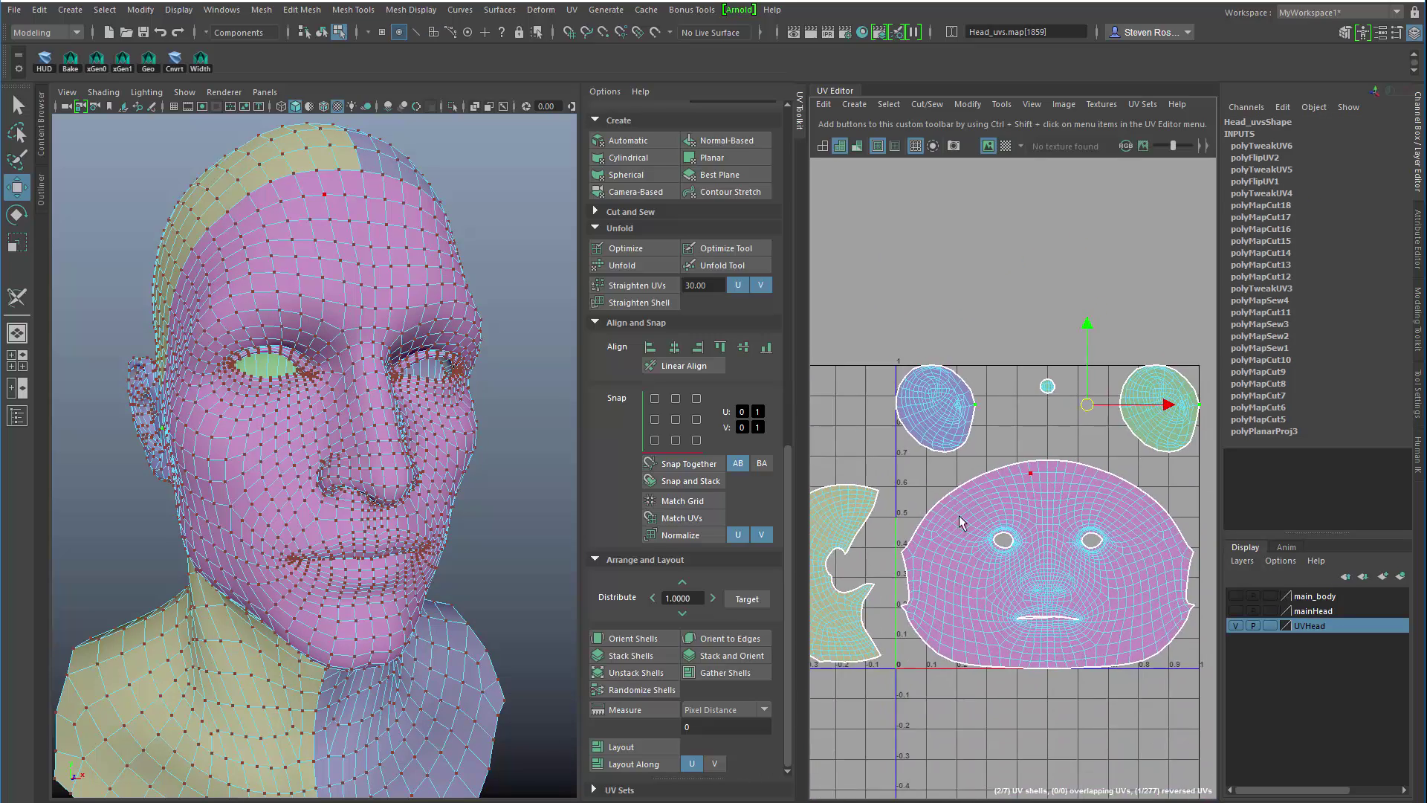
click(597, 561)
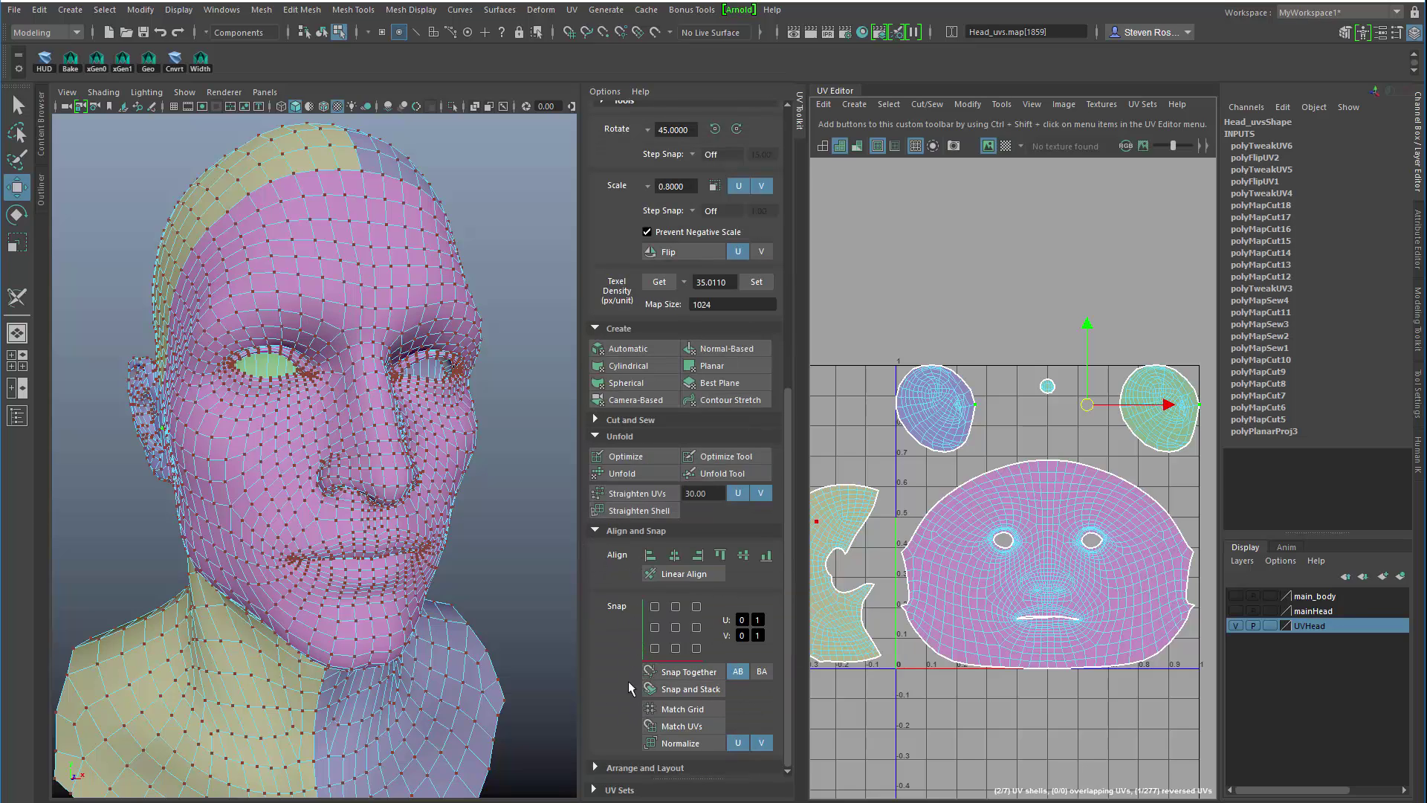
click(693, 672)
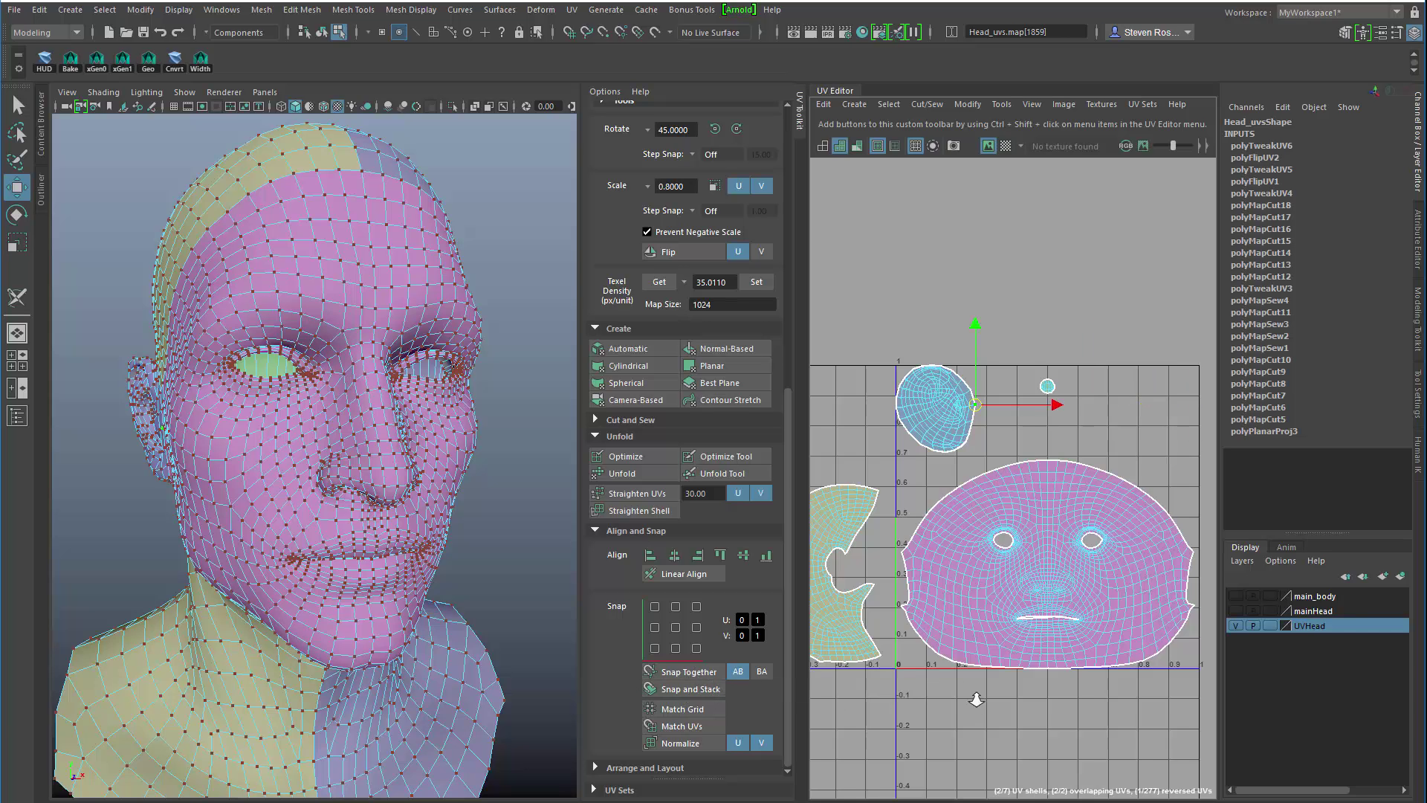
key(ctrl+z)
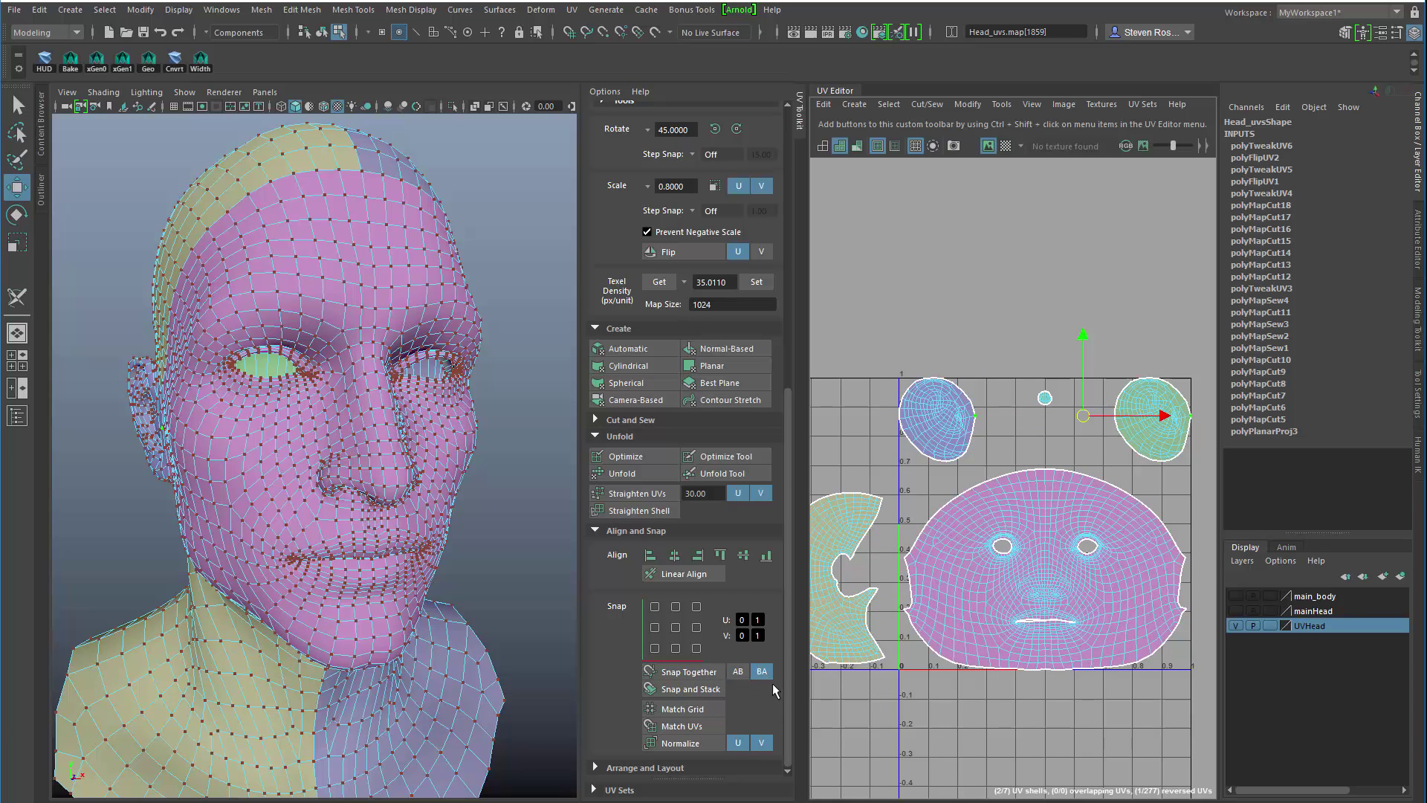
click(687, 672)
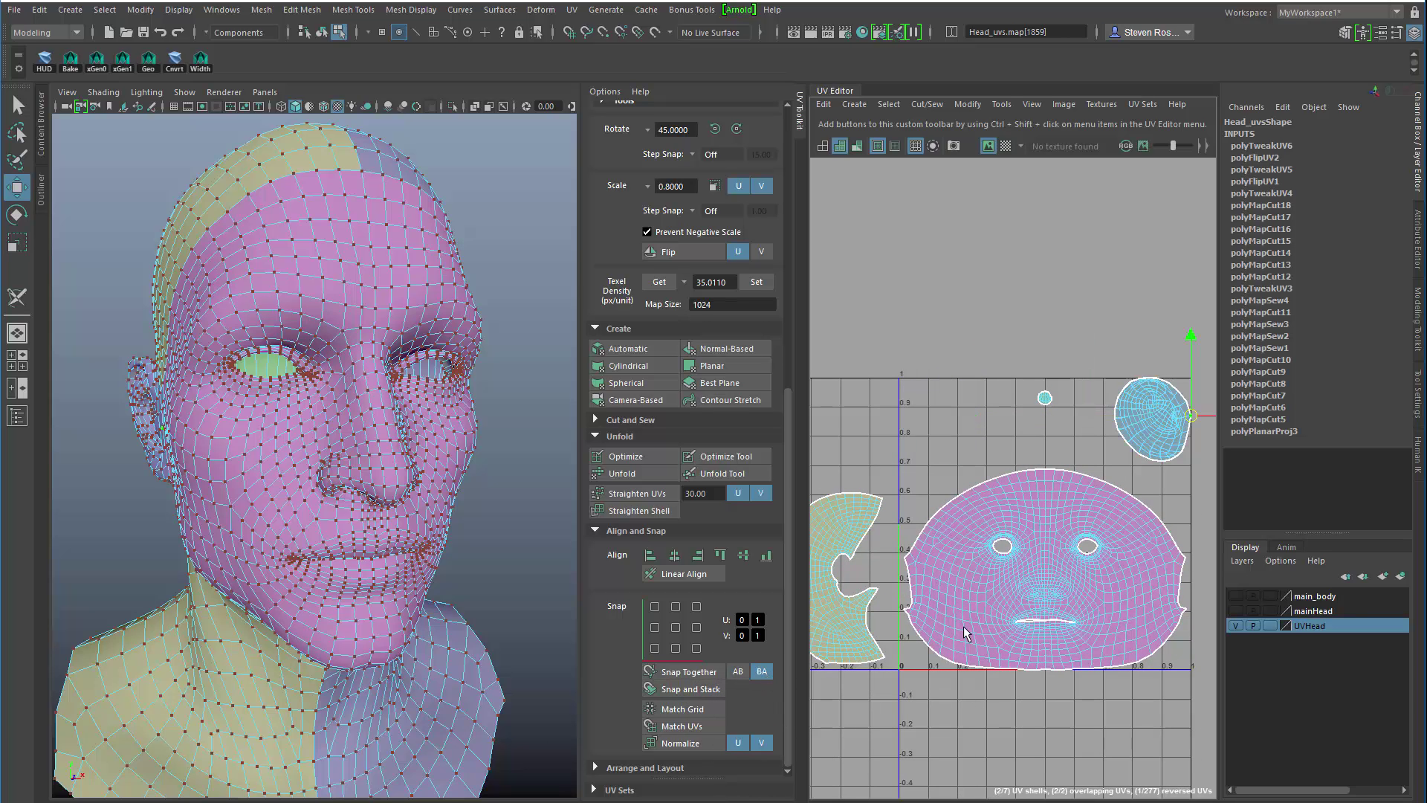
Examine how closely the UVs and borders of the two overlapping ear shells line up
scroll(989, 616, up, 5)
alt+middle_drag(994, 608, 936, 683)
alt+right_drag(900, 591, 1065, 542)
alt+middle_drag(1066, 542, 982, 691)
alt+right_drag(982, 692, 1119, 704)
alt+middle_drag(1000, 577, 950, 590)
alt+right_drag(950, 590, 1125, 680)
alt+middle_drag(1125, 680, 1052, 607)
alt+right_drag(1053, 606, 1137, 622)
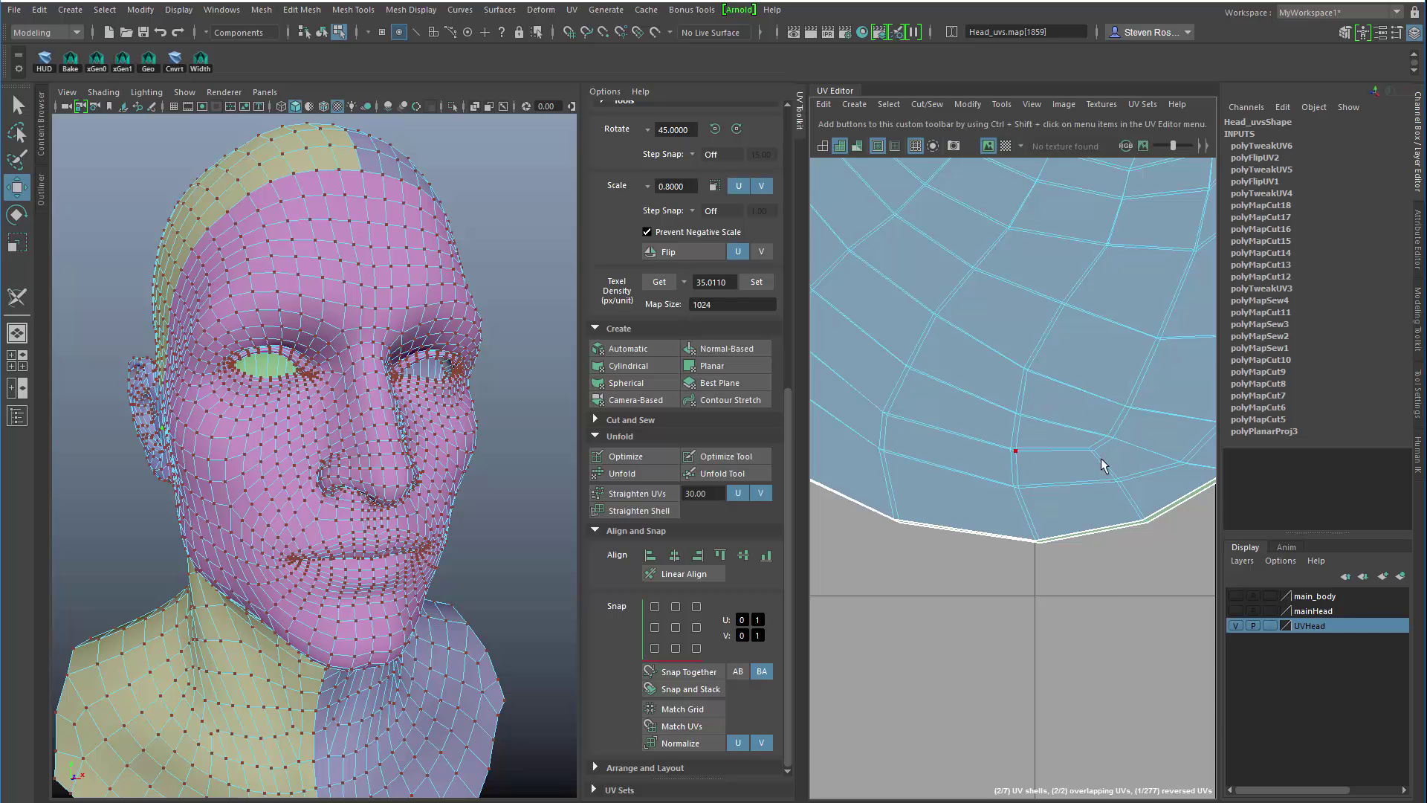
scroll(1099, 507, down, 4)
scroll(1097, 507, up, 5)
scroll(1080, 464, down, 6)
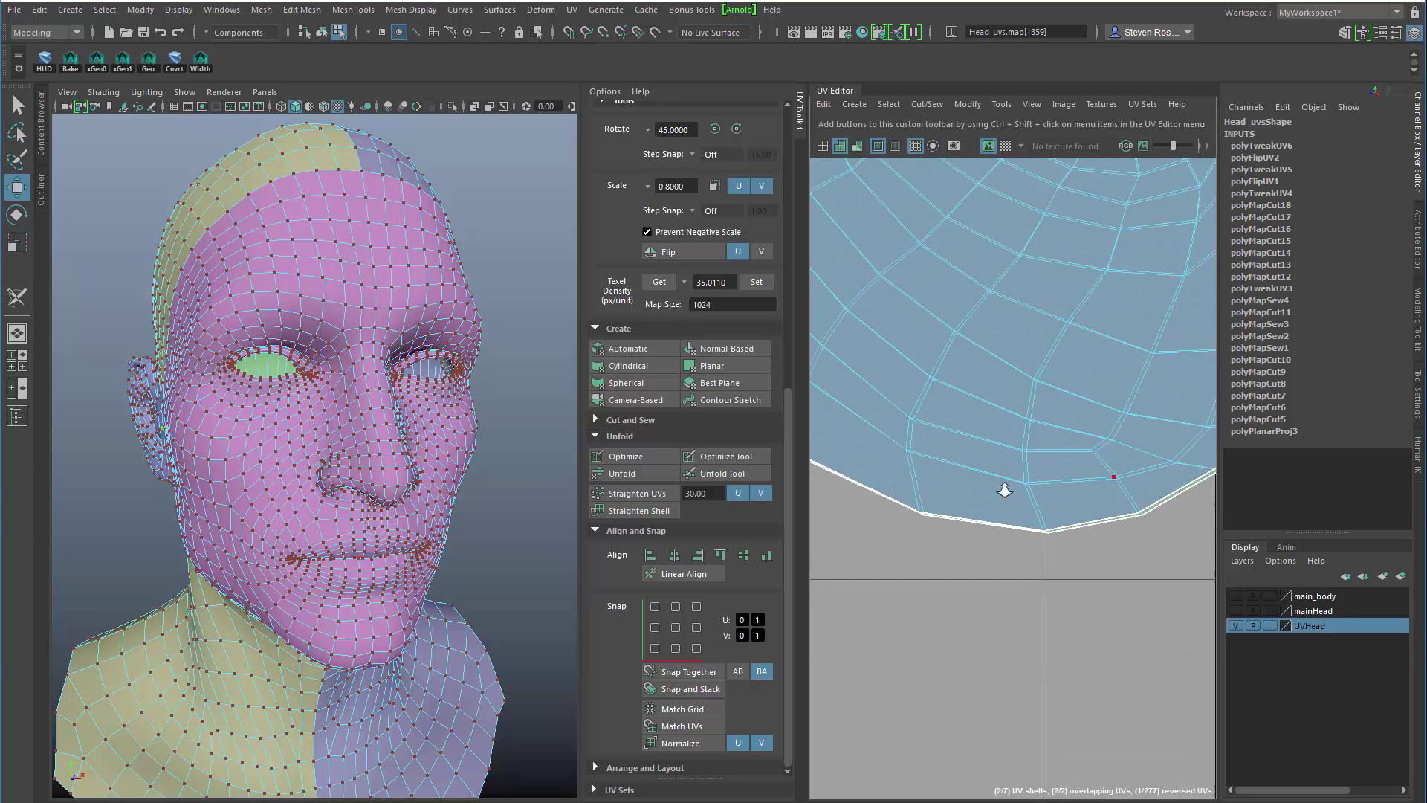
scroll(970, 427, down, 3)
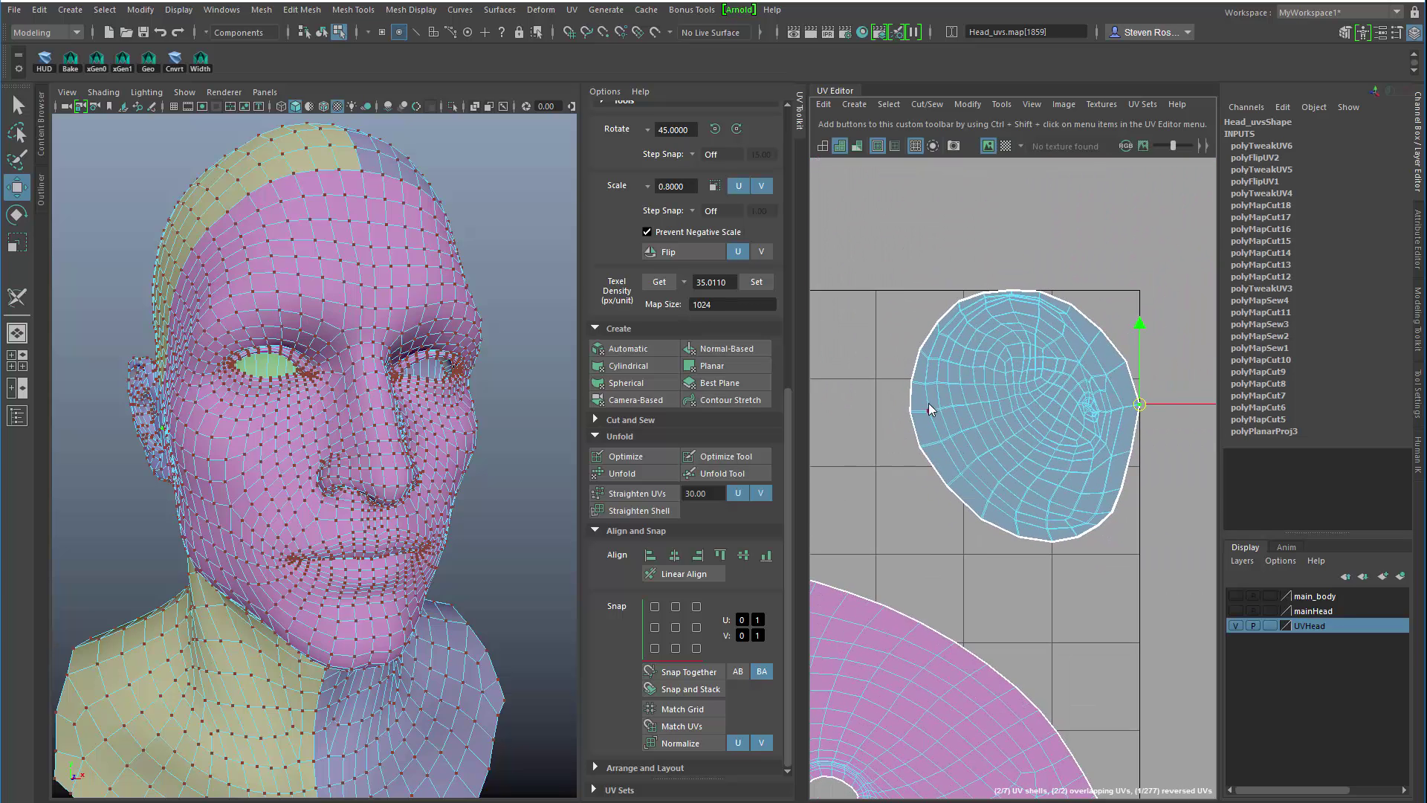
Select a small group of UVs at the lower edge of the overlapping ear shells and try Match UVs on them
drag(899, 247, 911, 313)
alt+middle_drag(981, 536, 924, 476)
scroll(923, 476, up, 2)
alt+right_drag(923, 475, 1042, 366)
drag(1042, 369, 1230, 529)
alt+middle_drag(1146, 524, 1019, 539)
alt+right_drag(1019, 539, 1070, 553)
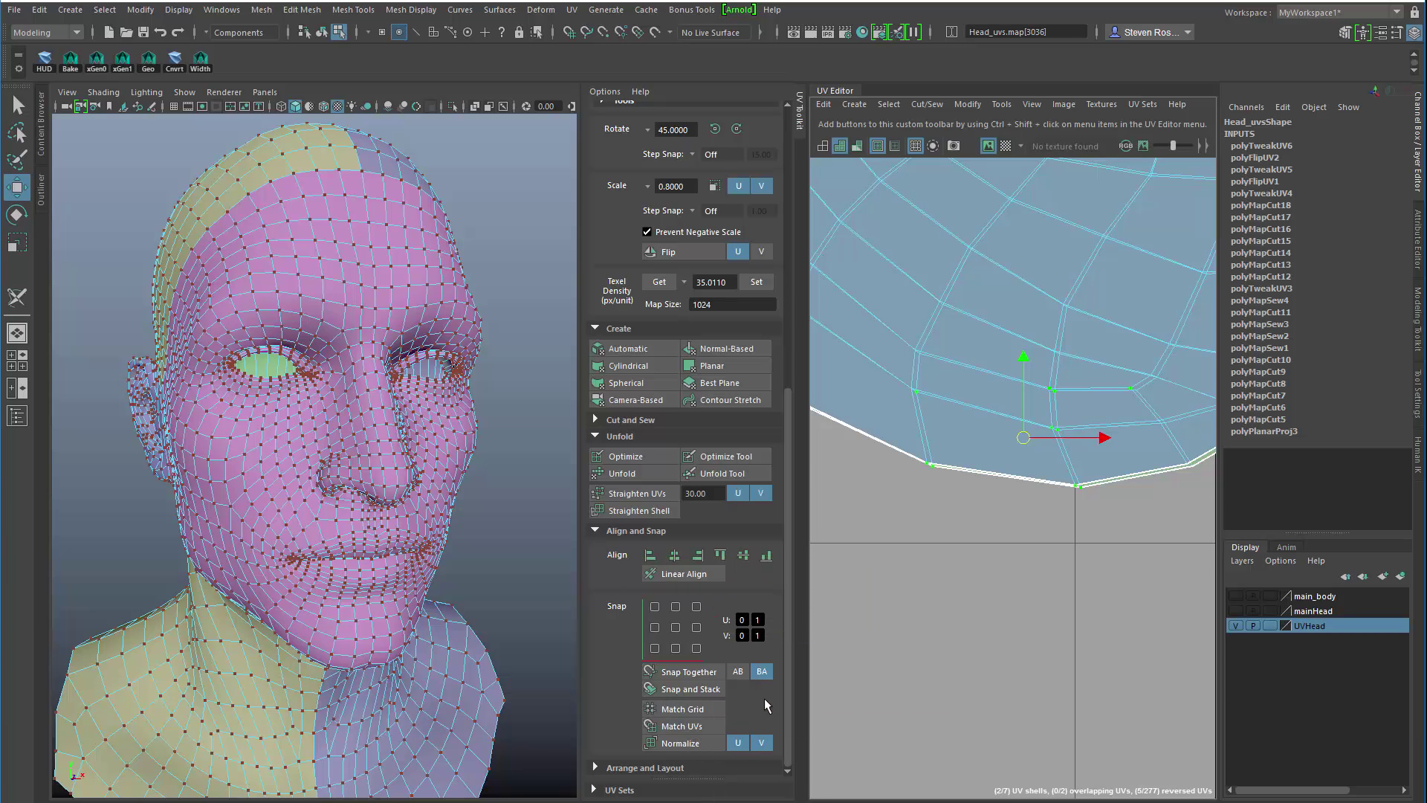
click(701, 725)
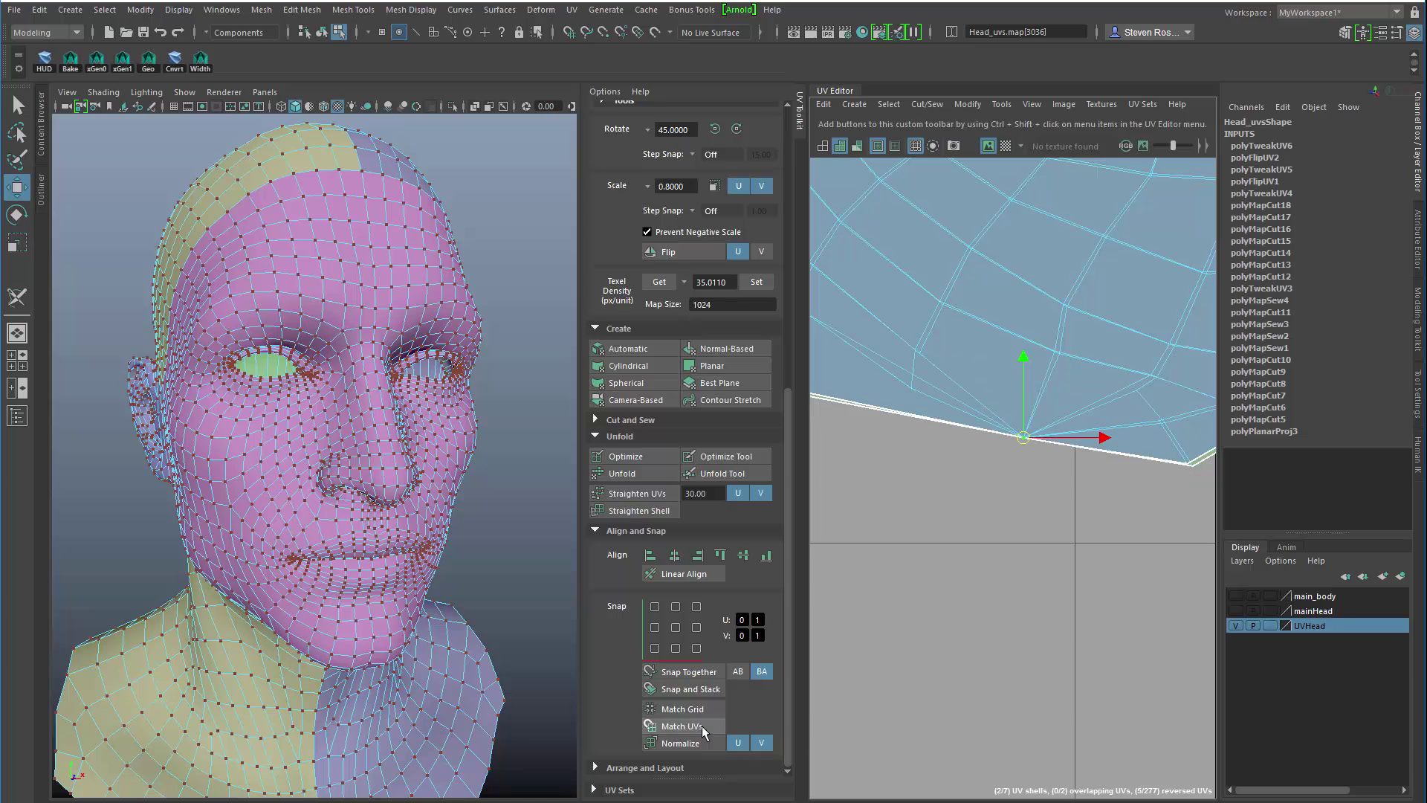
Reset the Match UVs options to the 0.0100 tolerance and apply the match to the selected lower-edge UVs
shift+click(704, 726)
drag(1004, 110, 564, 93)
click(404, 105)
click(424, 139)
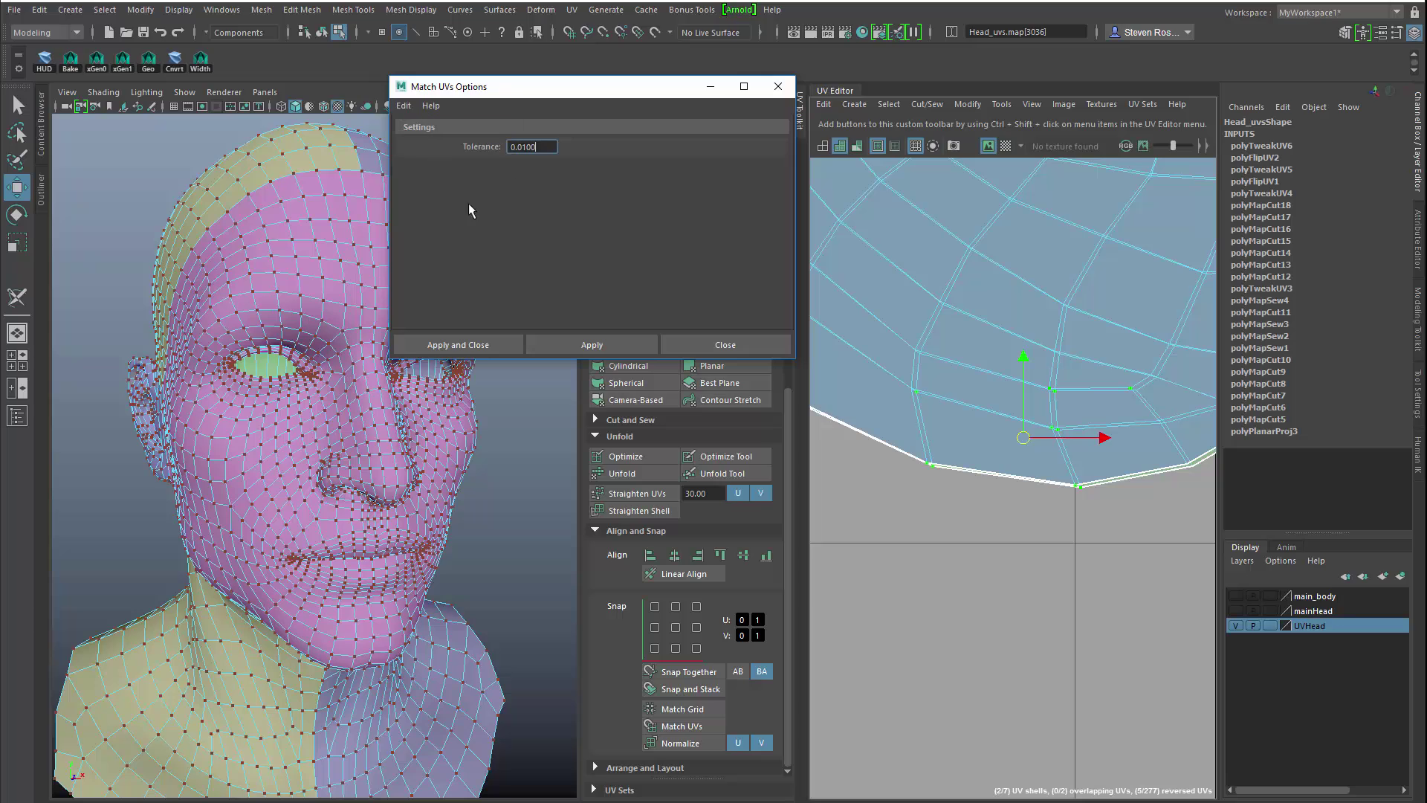
click(591, 345)
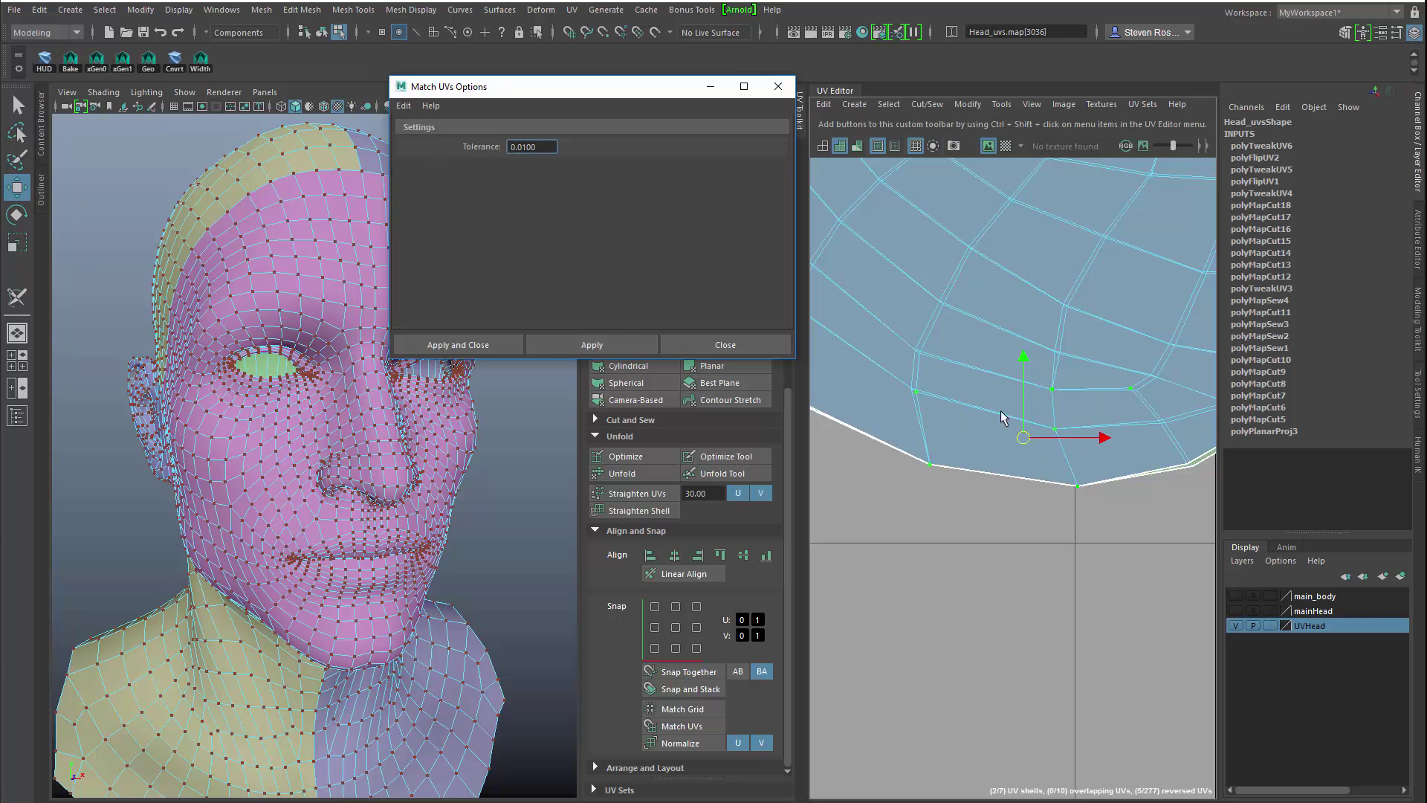
Try to match all UVs of the overlapping ear shells with the 0.0100 tolerance
scroll(996, 433, down, 5)
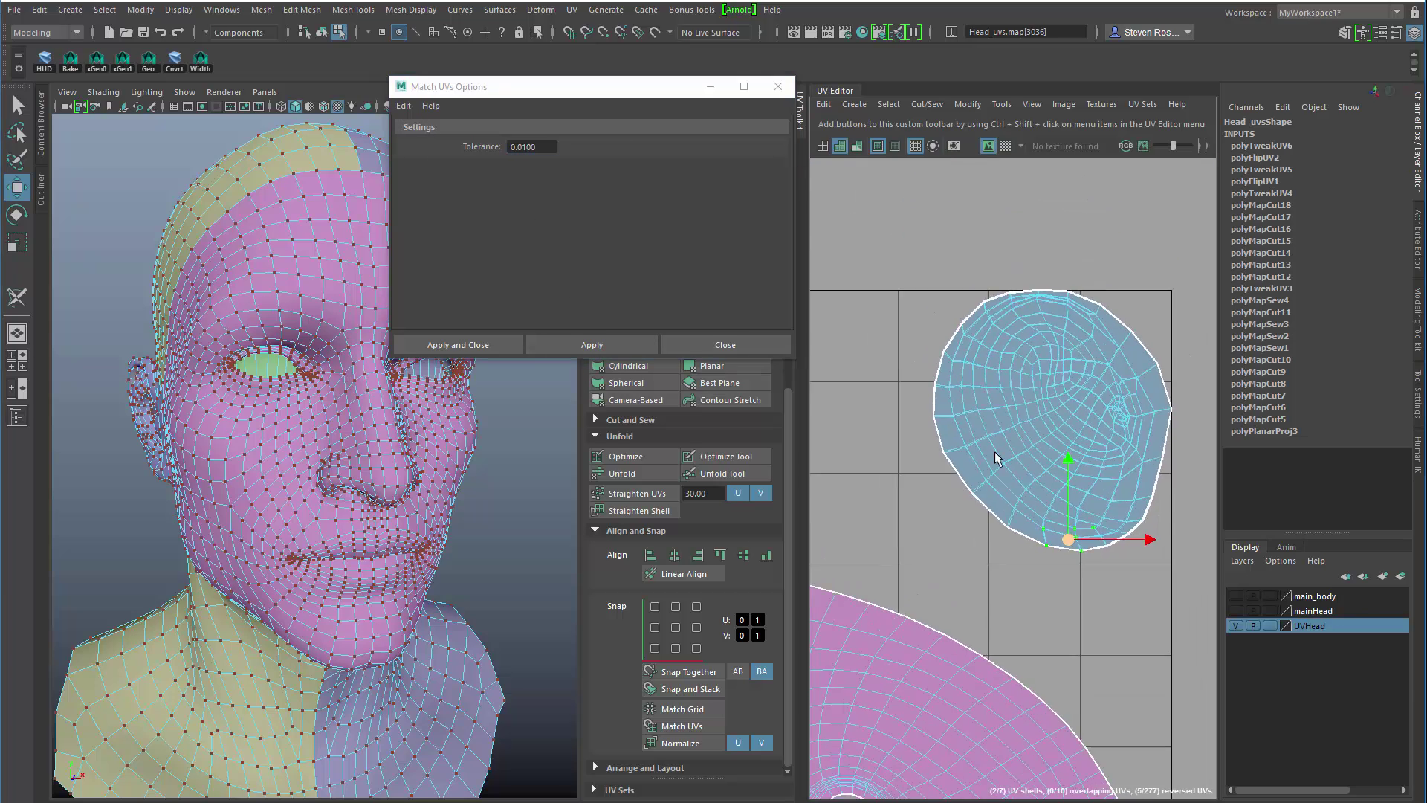
drag(862, 240, 1210, 563)
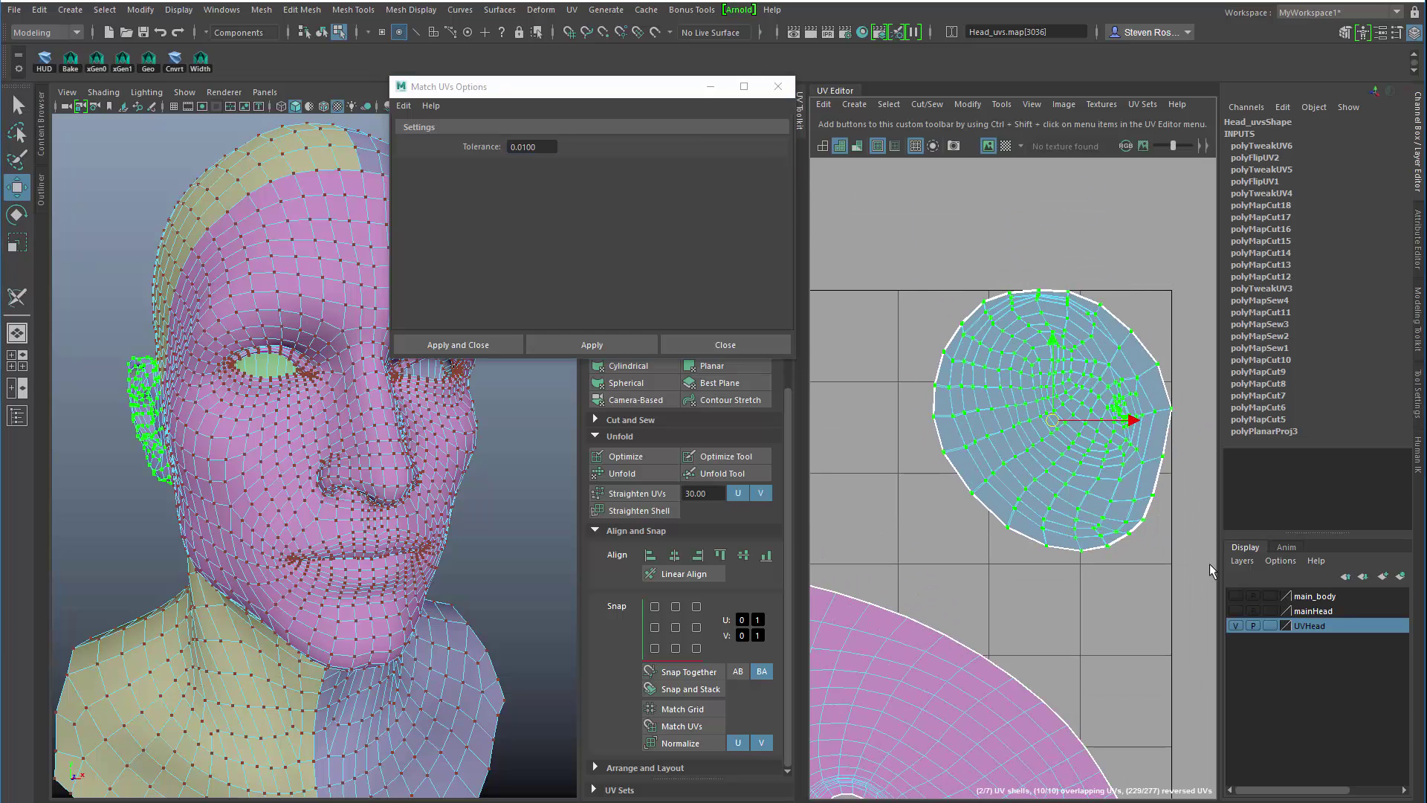
click(622, 345)
alt+middle_drag(978, 523, 965, 529)
alt+right_drag(965, 530, 1111, 522)
key(ctrl+z)
Try to match only the UVs in the lower part of the ear shells with the 0.0100 tolerance
alt+middle_drag(1002, 362, 929, 372)
alt+right_drag(929, 371, 1043, 424)
drag(913, 420, 1162, 603)
alt+middle_drag(830, 479, 920, 357)
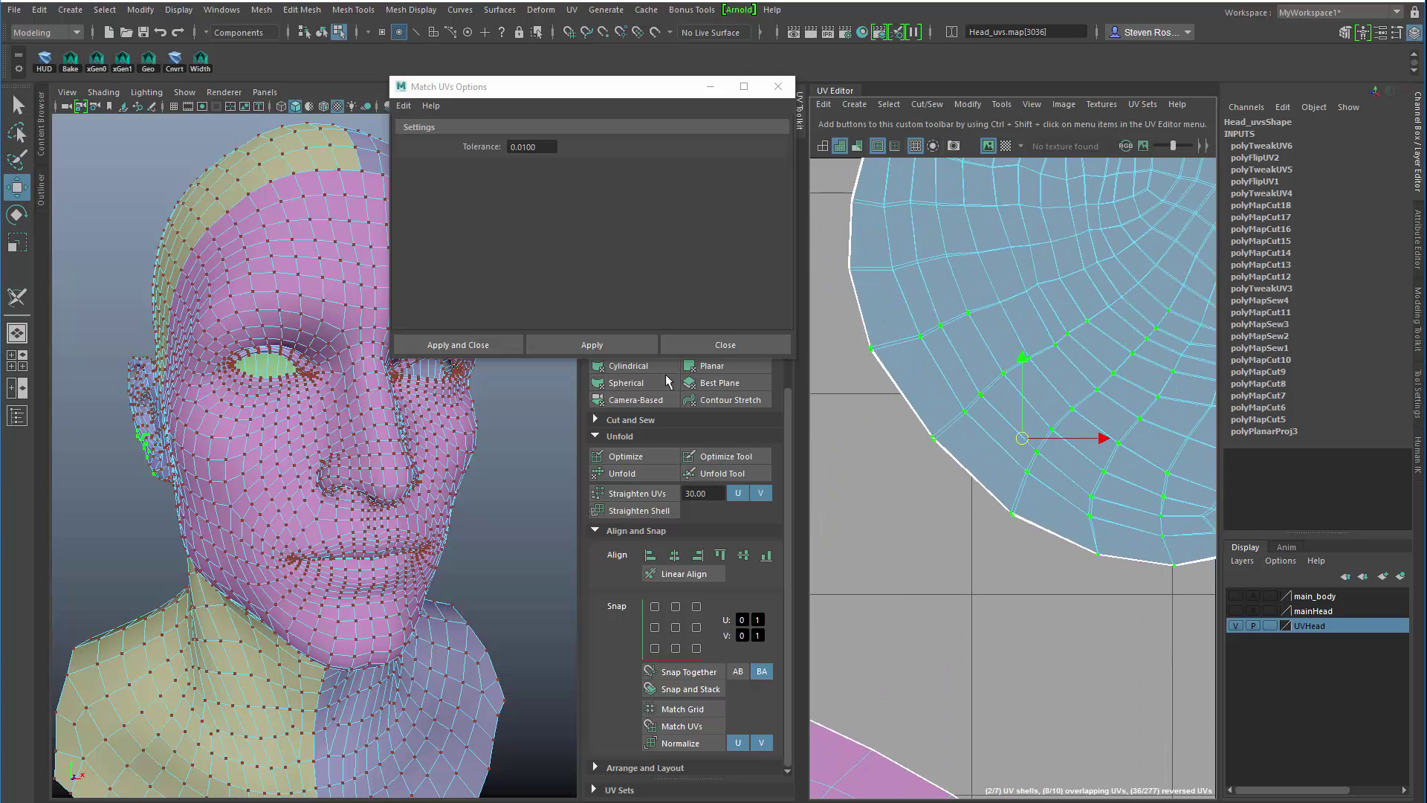
click(594, 344)
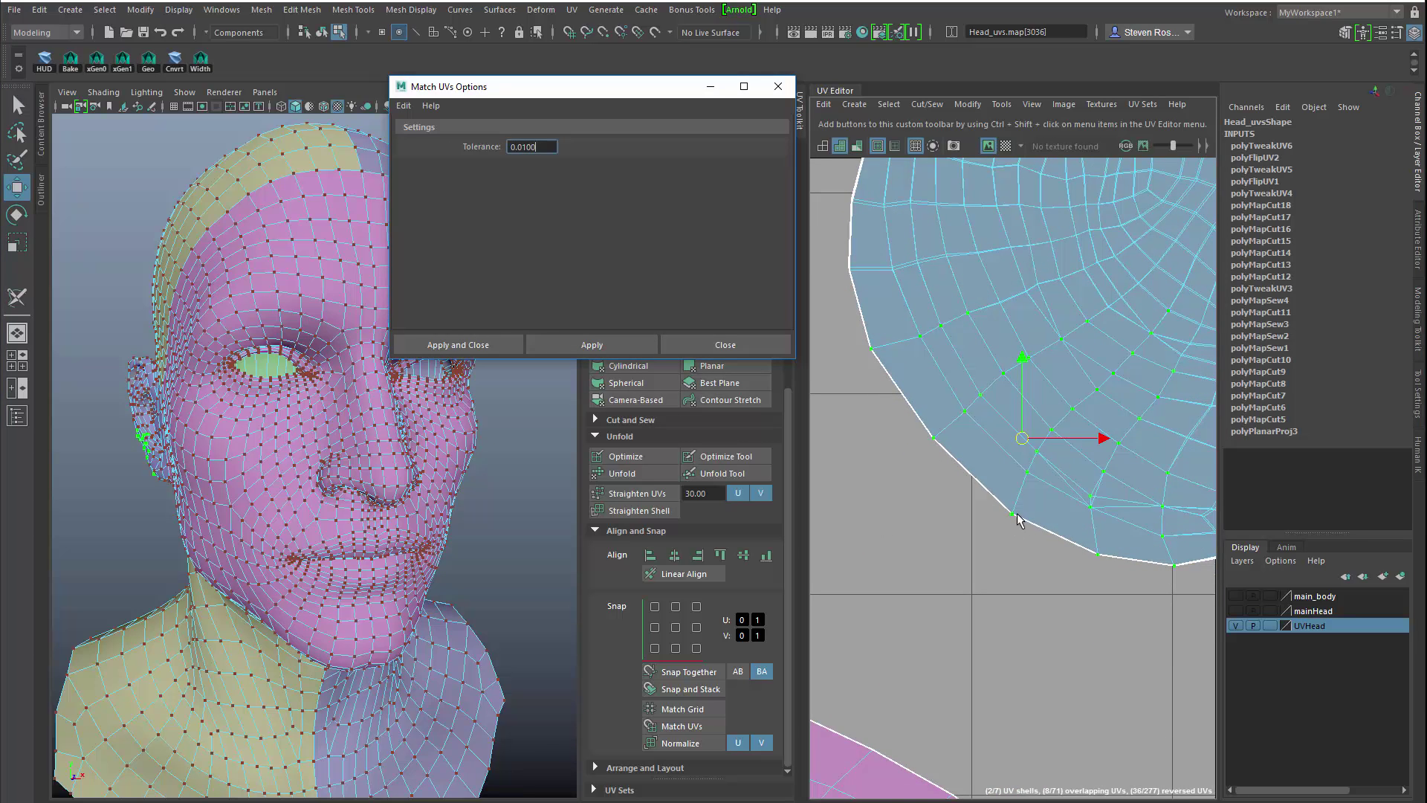
key(ctrl+z)
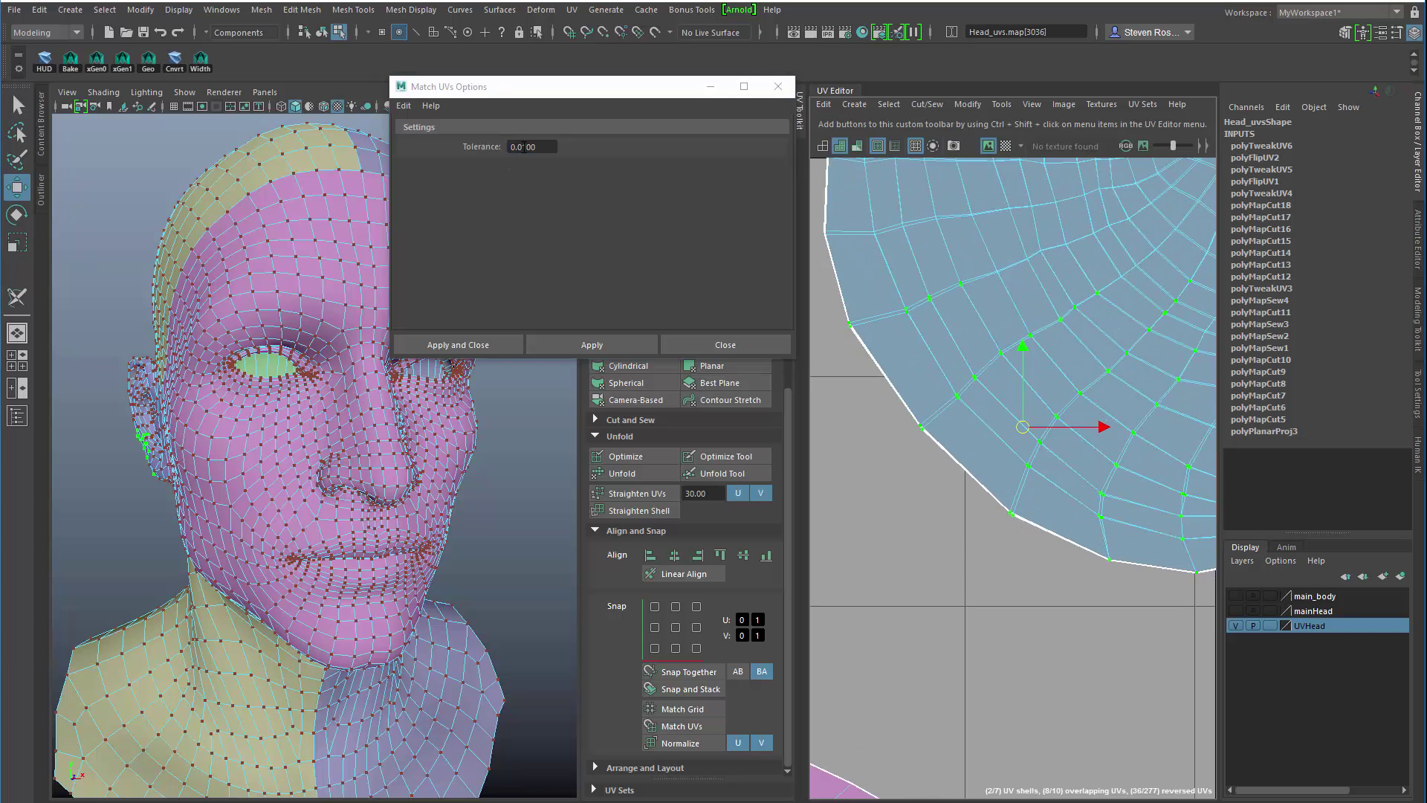
Set the Match UVs tolerance to 0.0050 and match two partial selections of the overlapping ear shells' UVs
drag(528, 146, 561, 154)
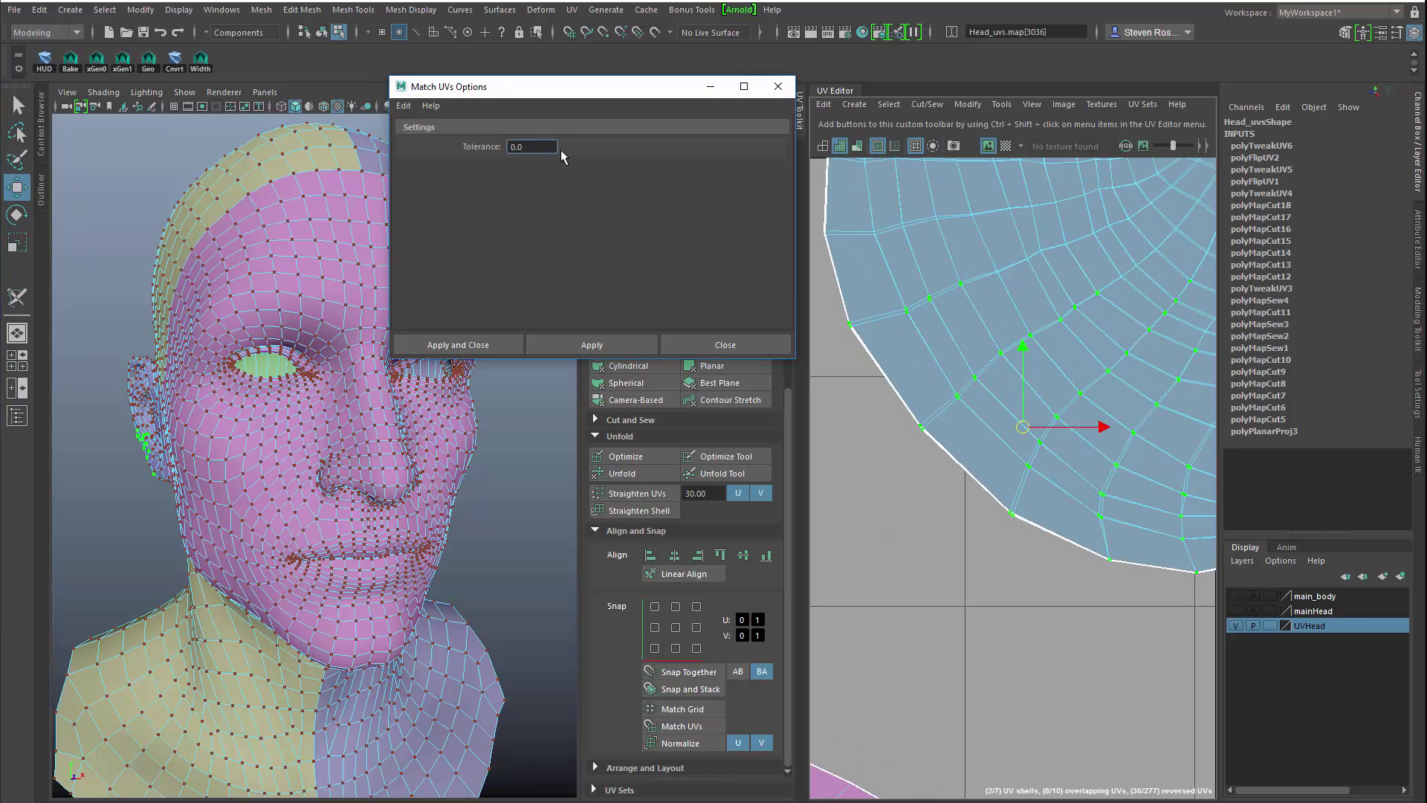
text(050)
key(Return)
click(583, 345)
scroll(1074, 468, down, 2)
drag(1057, 352, 1249, 444)
click(595, 350)
Select all UVs of the overlapping ear shells and match them with the 0.0050 tolerance
alt+middle_drag(1000, 474, 951, 565)
scroll(951, 566, down, 2)
scroll(974, 452, down, 1)
drag(840, 371, 1159, 725)
click(587, 345)
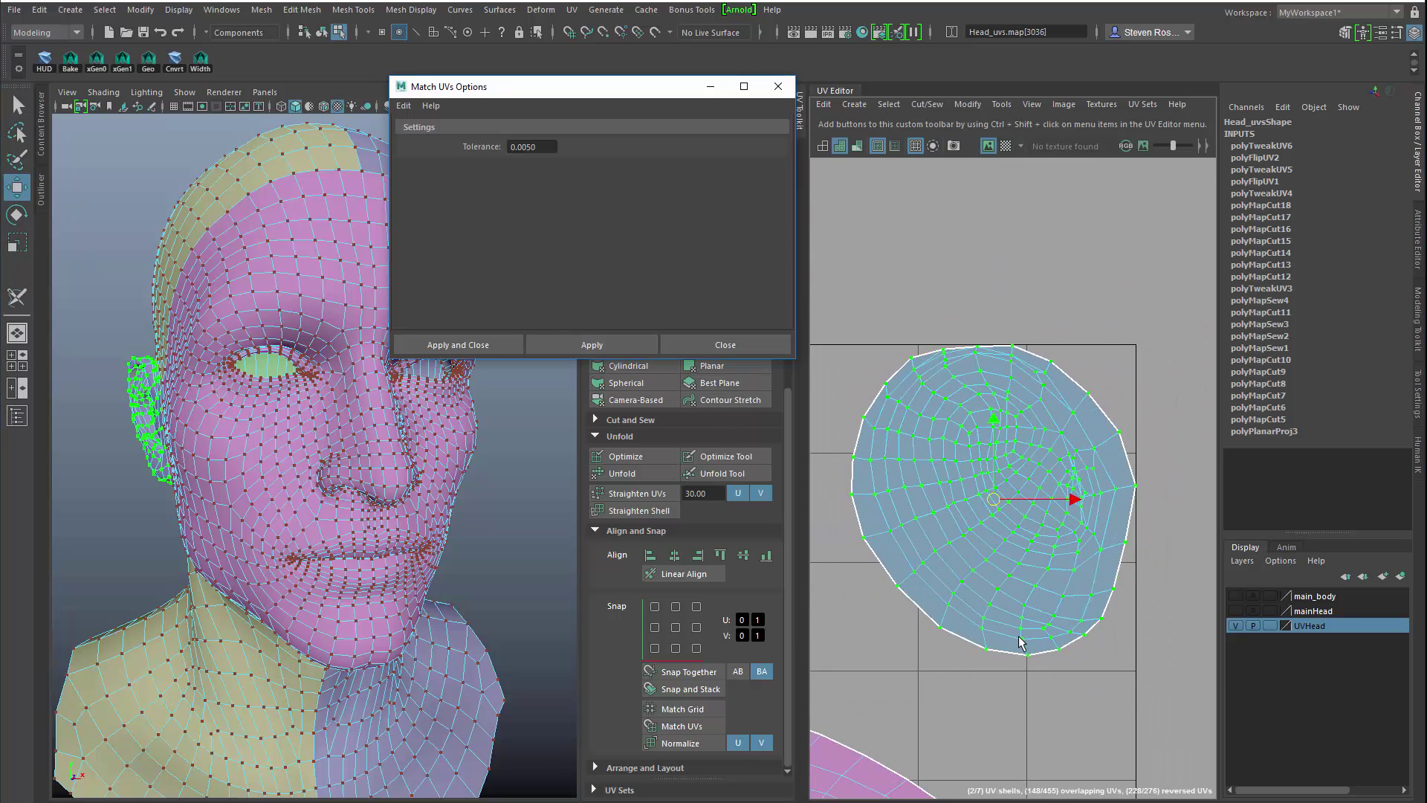
Examine the matched ear shells and the overall arrangement of shells across the UV tiles
alt+middle_drag(925, 573, 970, 443)
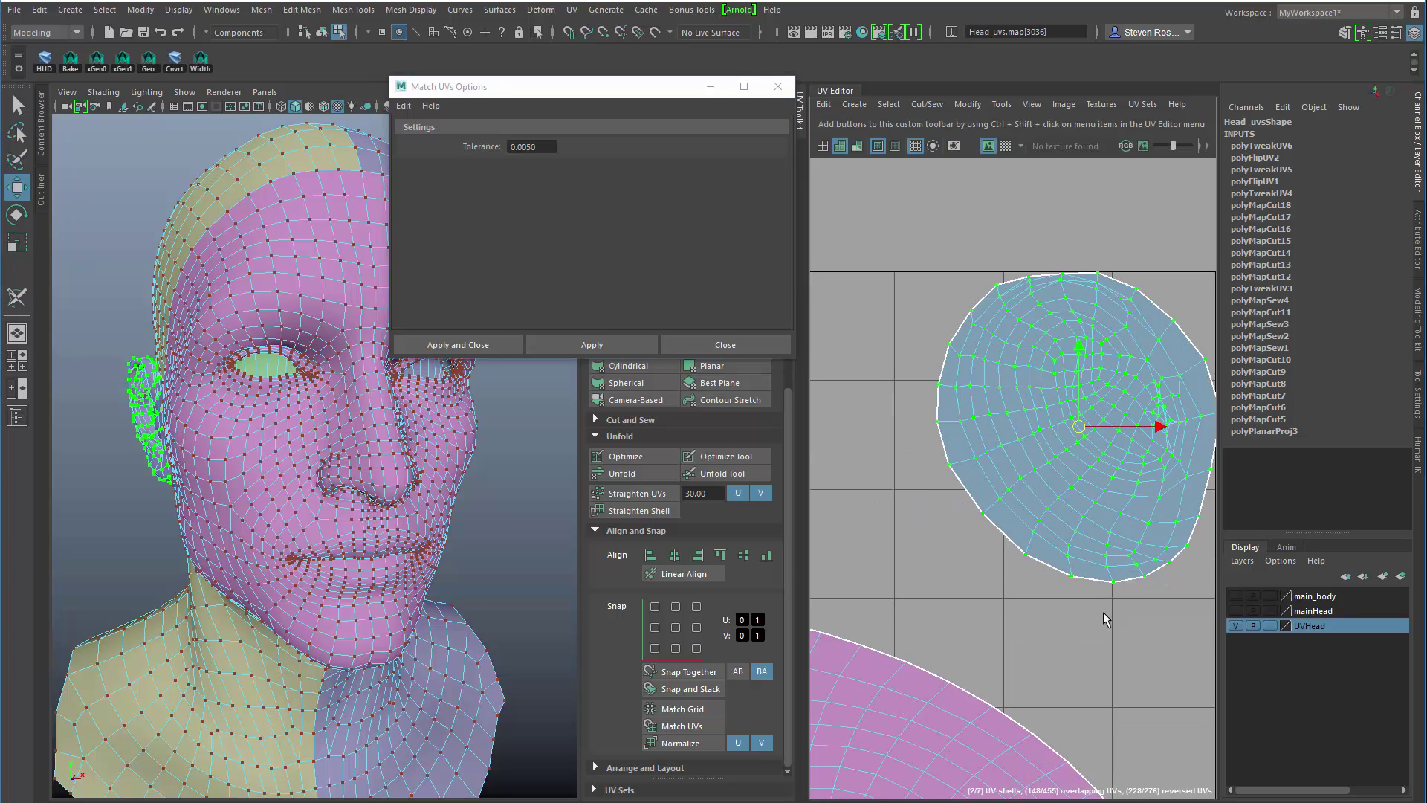
scroll(1068, 608, down, 2)
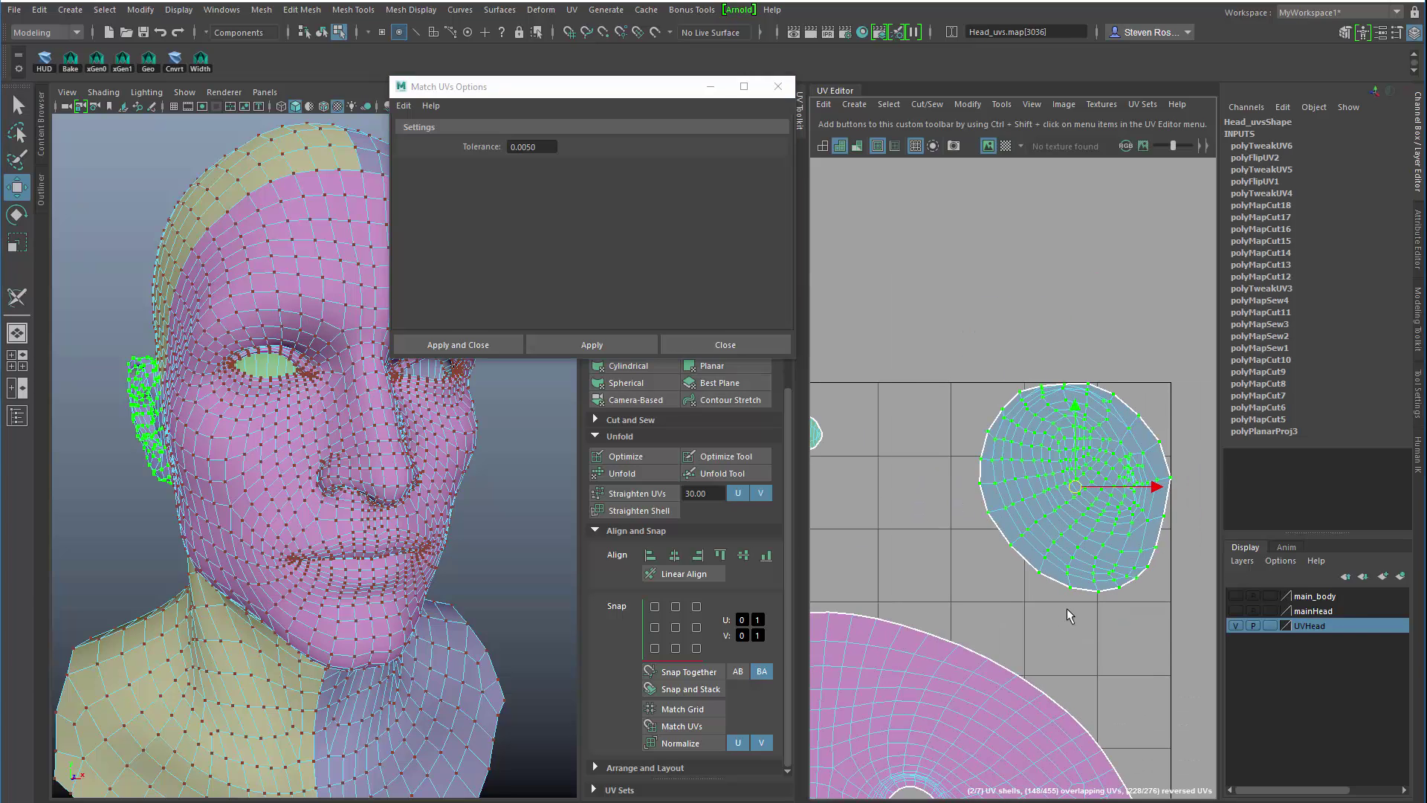
scroll(1040, 605, down, 3)
alt+middle_drag(930, 600, 1004, 425)
scroll(981, 450, down, 2)
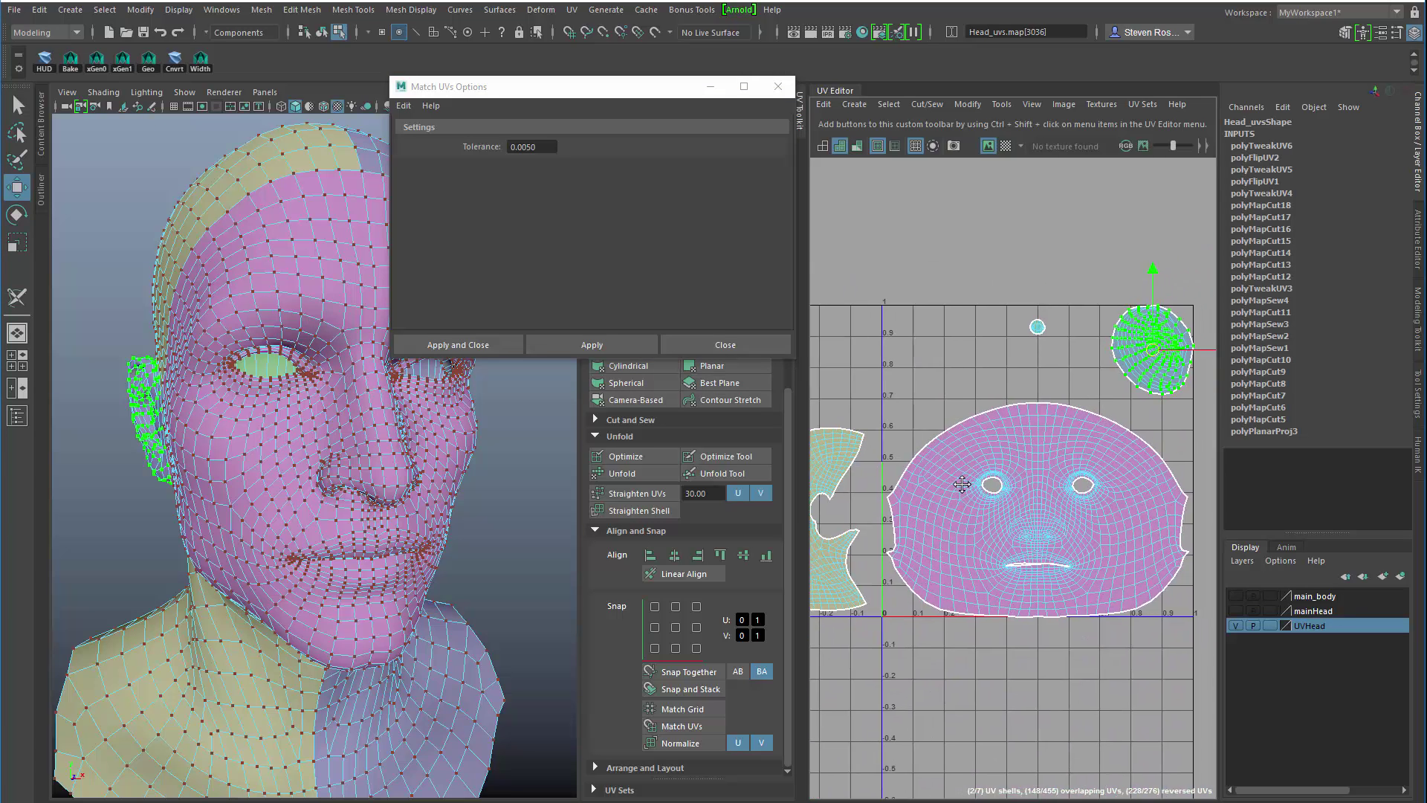
alt+middle_drag(894, 519, 1068, 491)
scroll(1070, 496, down, 4)
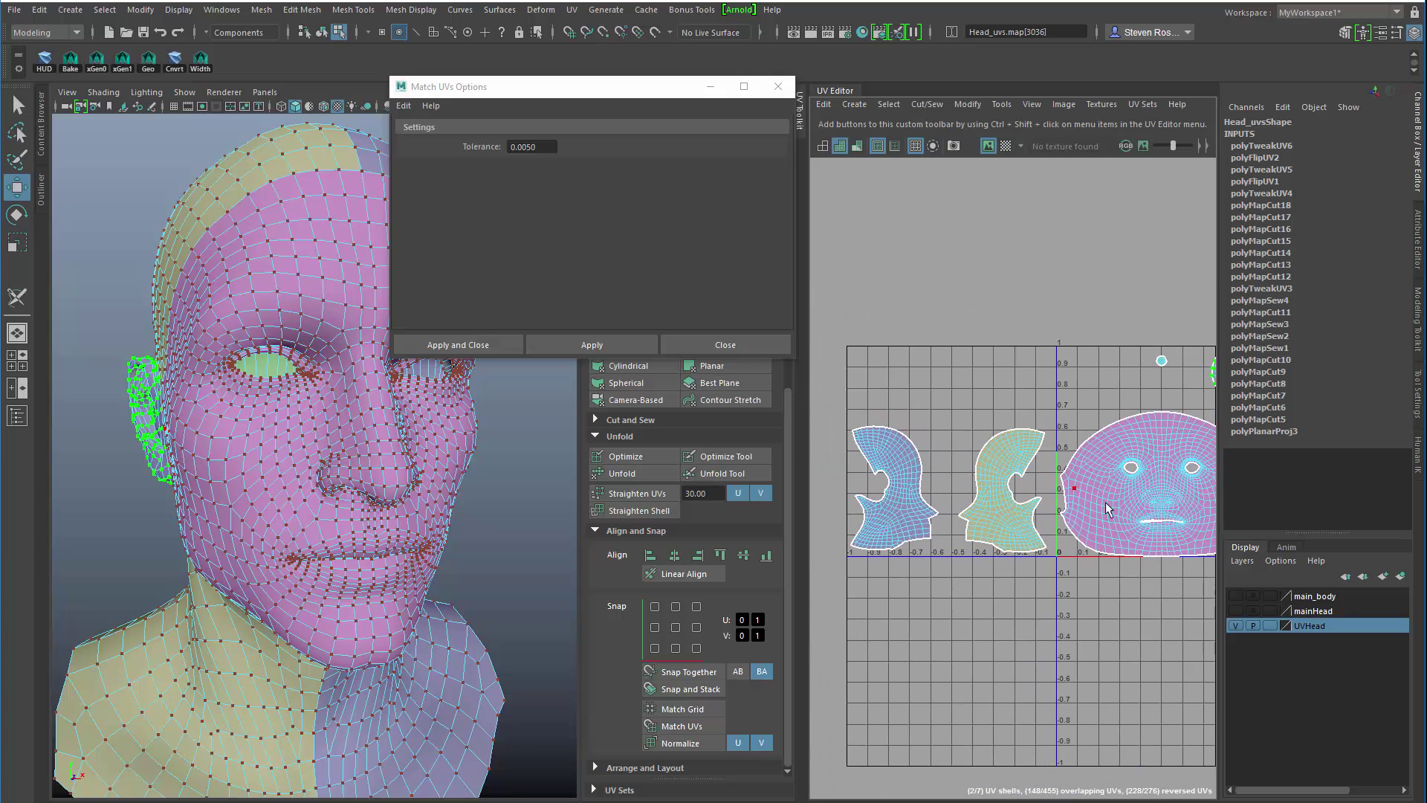
scroll(1073, 505, up, 2)
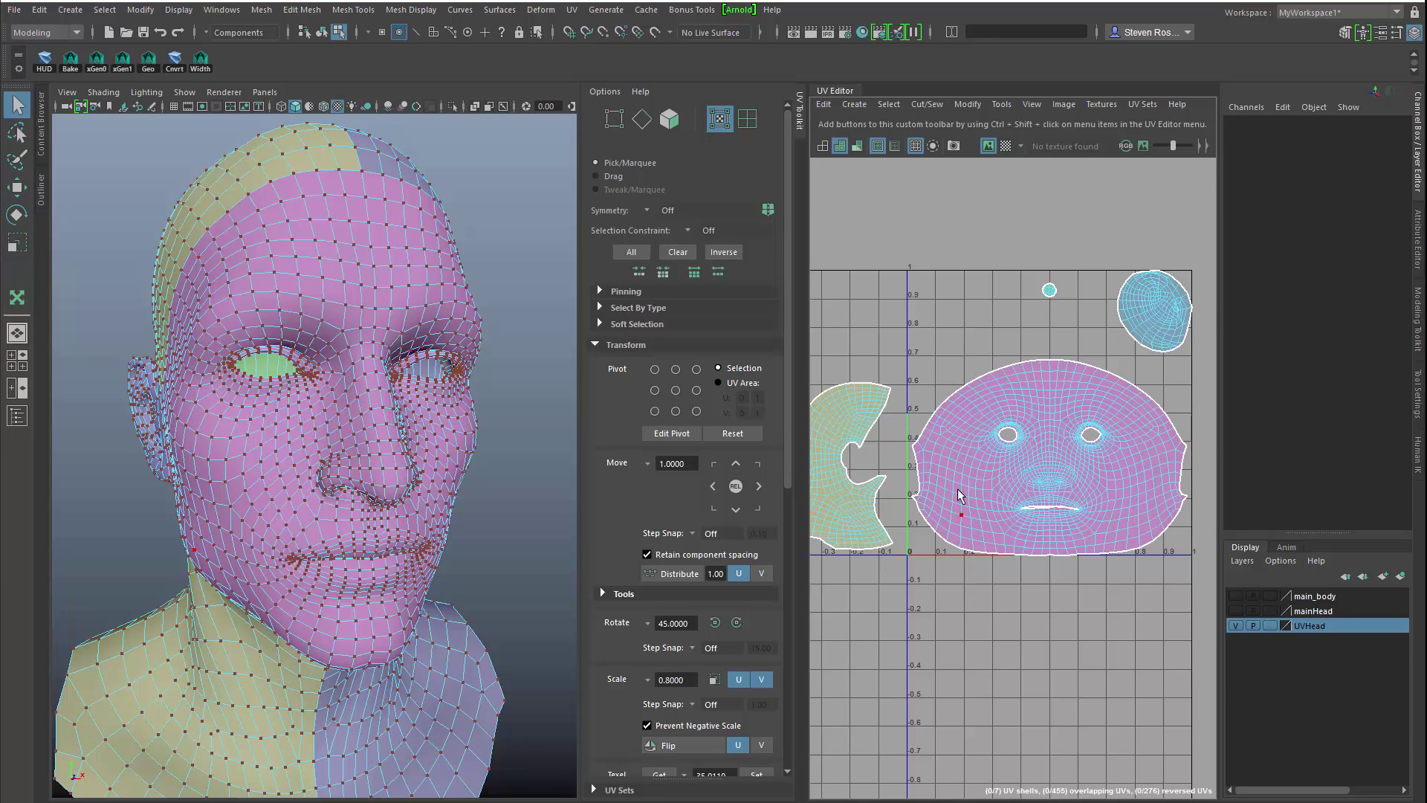
Deselect the UVs and use a UV brush to pull the mouth corner on the face shell's left half outward
alt+right_drag(958, 494, 1128, 562)
alt+middle_drag(1070, 548, 961, 542)
alt+right_drag(961, 543, 1167, 588)
alt+middle_drag(1036, 554, 1014, 552)
alt+right_drag(1014, 553, 1103, 562)
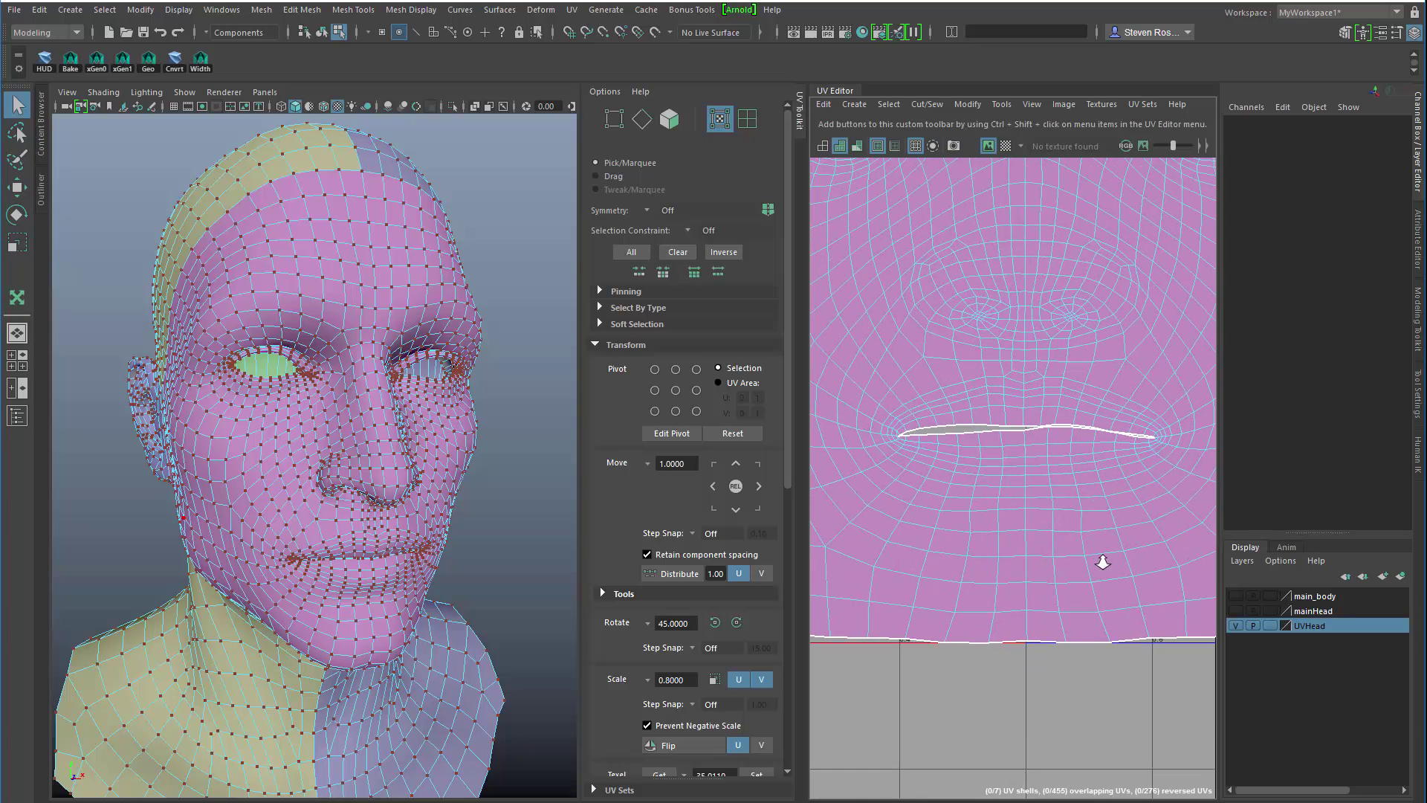
click(1053, 530)
mouse_move(977, 274)
shift+right_down()
mouse_move(1007, 547)
mouse_move(1087, 649)
mouse_move(1076, 610)
shift+right_up()
drag(946, 446, 893, 442)
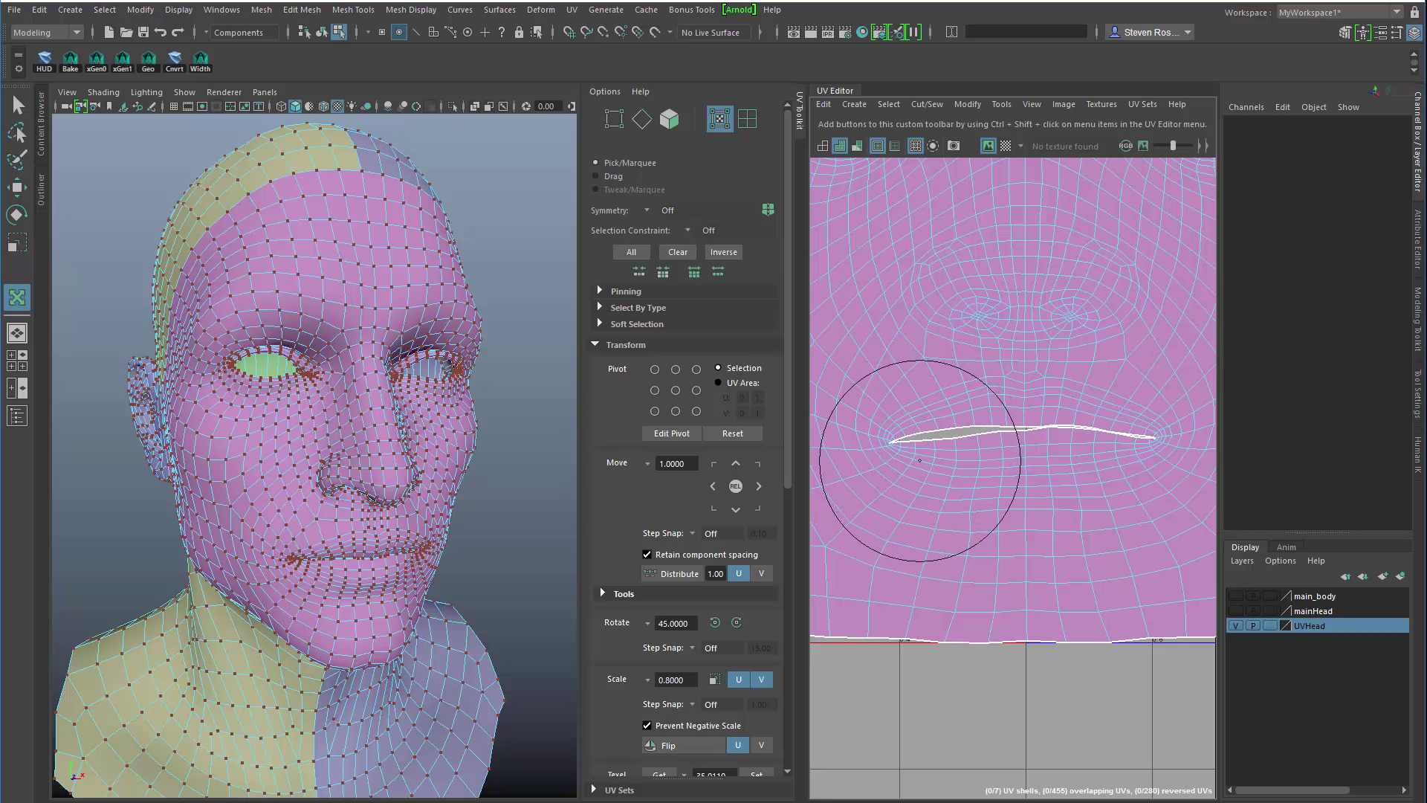
Turn on UV distortion shading and brush the UVs around the left half of the mouth and nose
scroll(999, 463, down, 2)
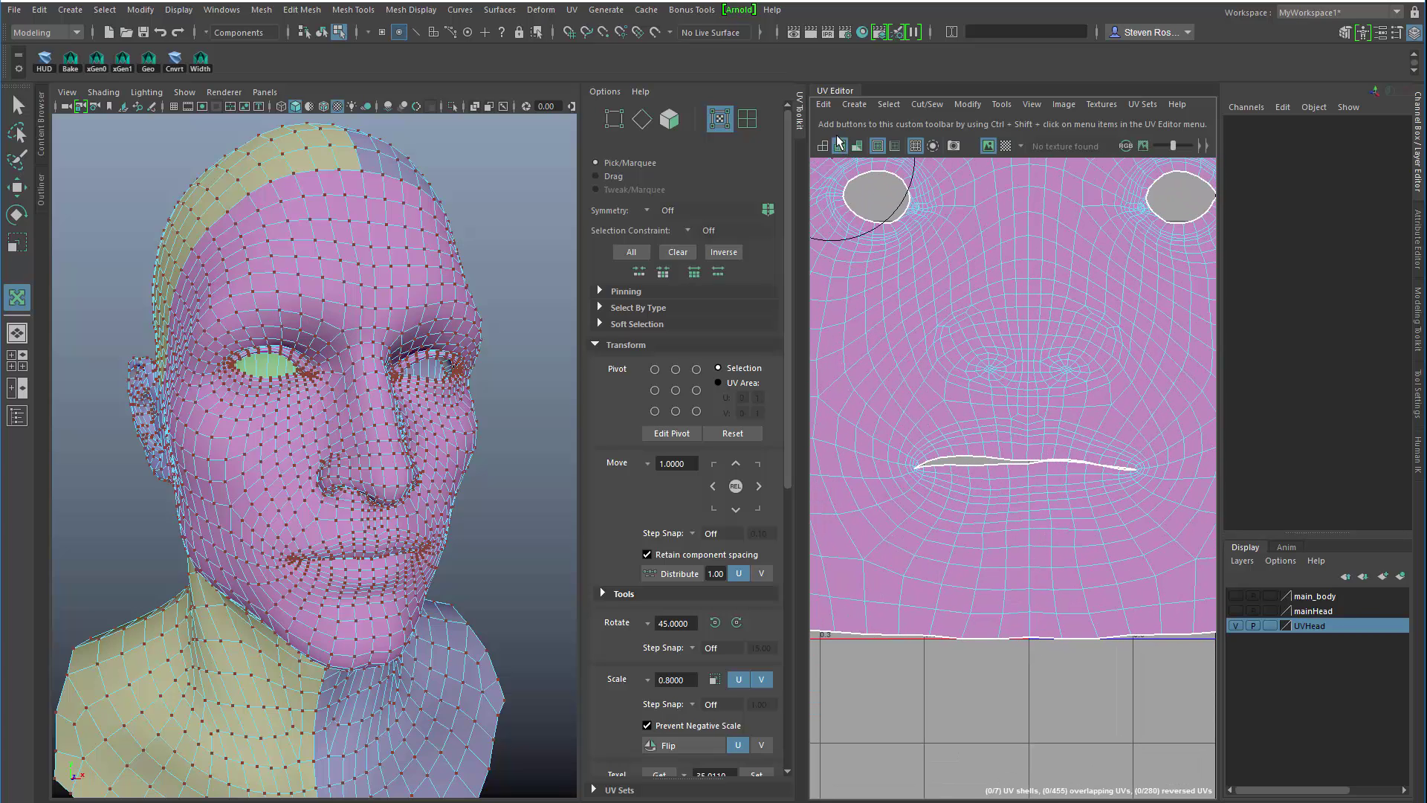
click(857, 146)
alt+middle_drag(953, 478, 959, 451)
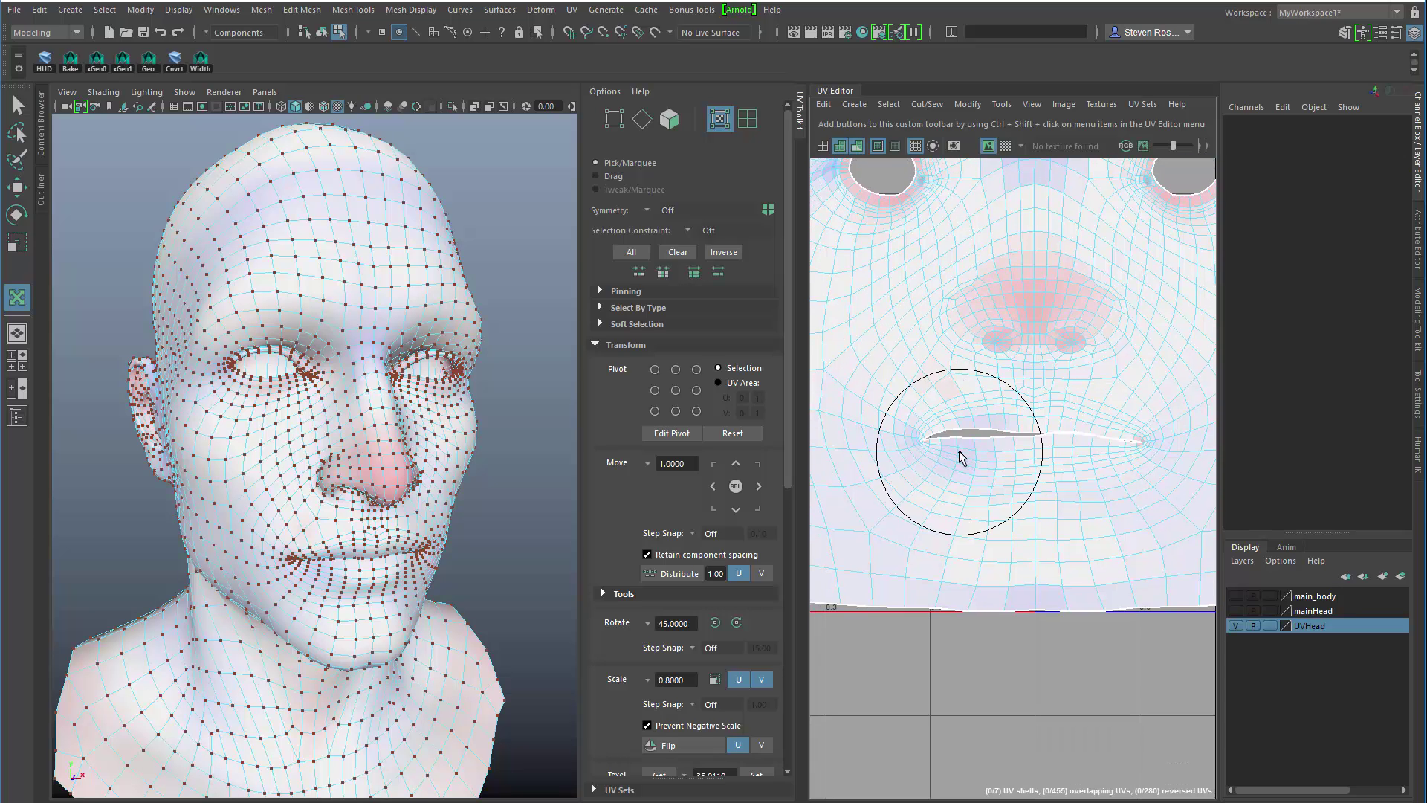
drag(959, 445, 959, 449)
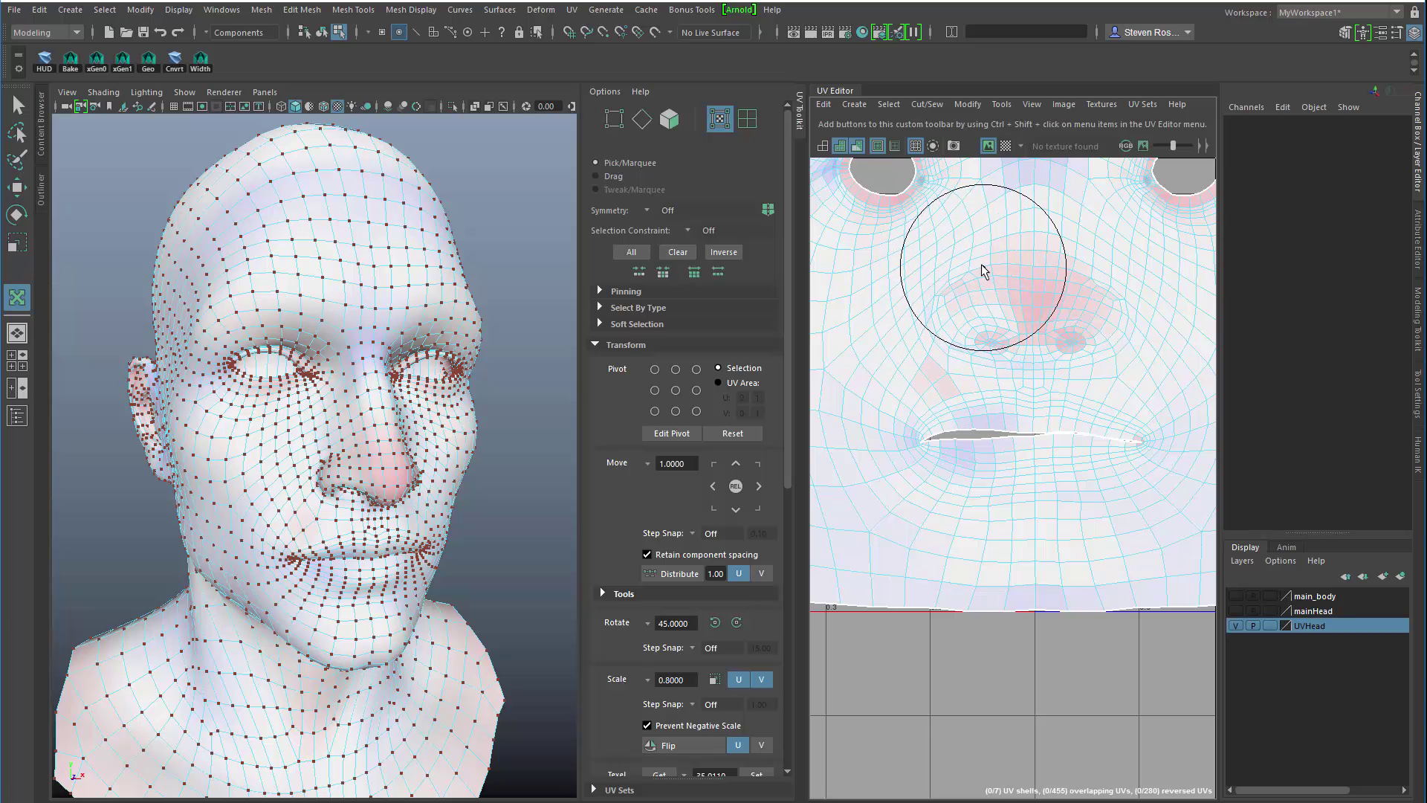
Examine the distortion shading around the eyes, nose and mouth and across the whole face shell
alt+middle_drag(985, 277, 998, 360)
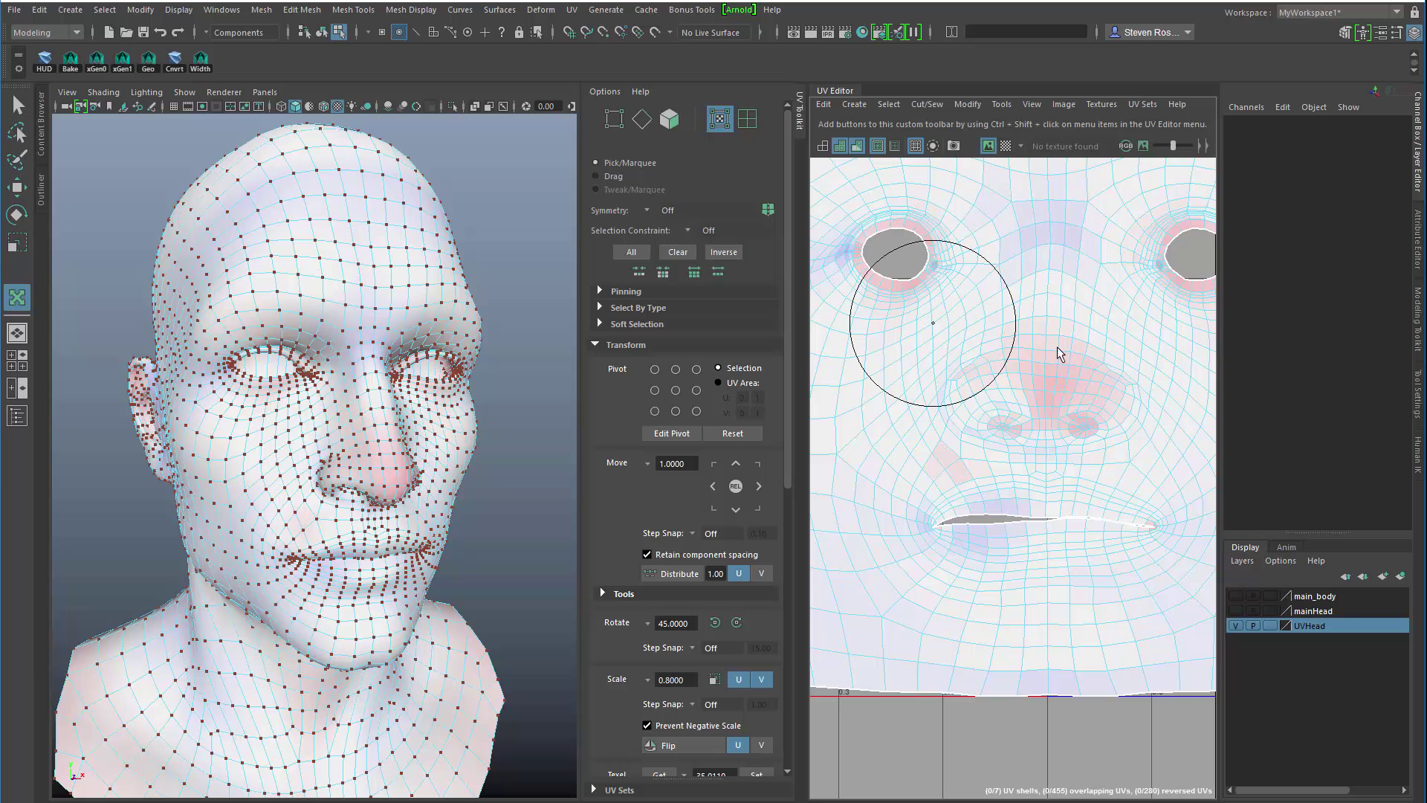
alt+right_drag(1056, 348, 978, 360)
alt+middle_drag(1026, 419, 1039, 346)
alt+right_drag(1038, 345, 1026, 349)
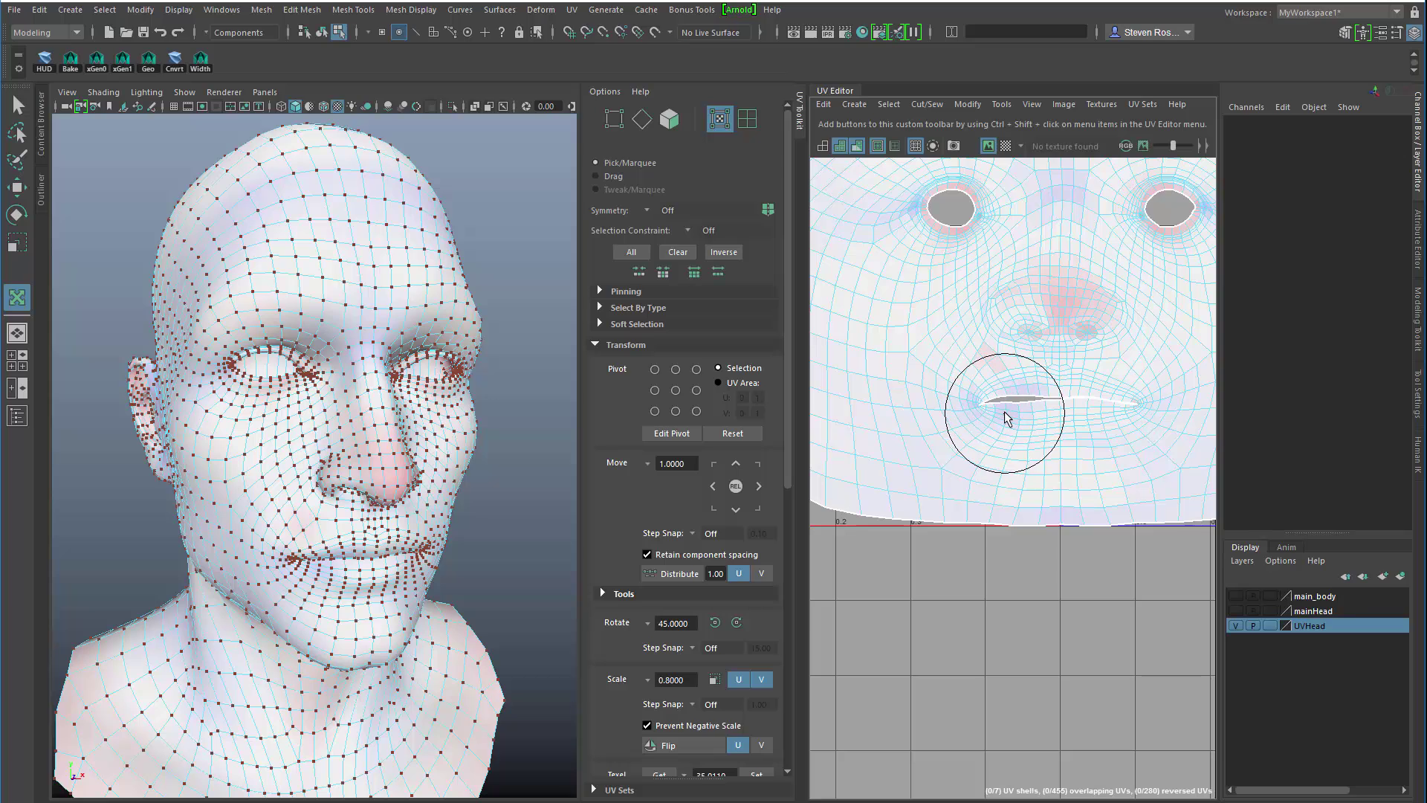
alt+middle_drag(1060, 408, 1042, 448)
alt+right_drag(1059, 433, 994, 397)
alt+middle_drag(994, 397, 983, 450)
alt+right_drag(983, 450, 968, 435)
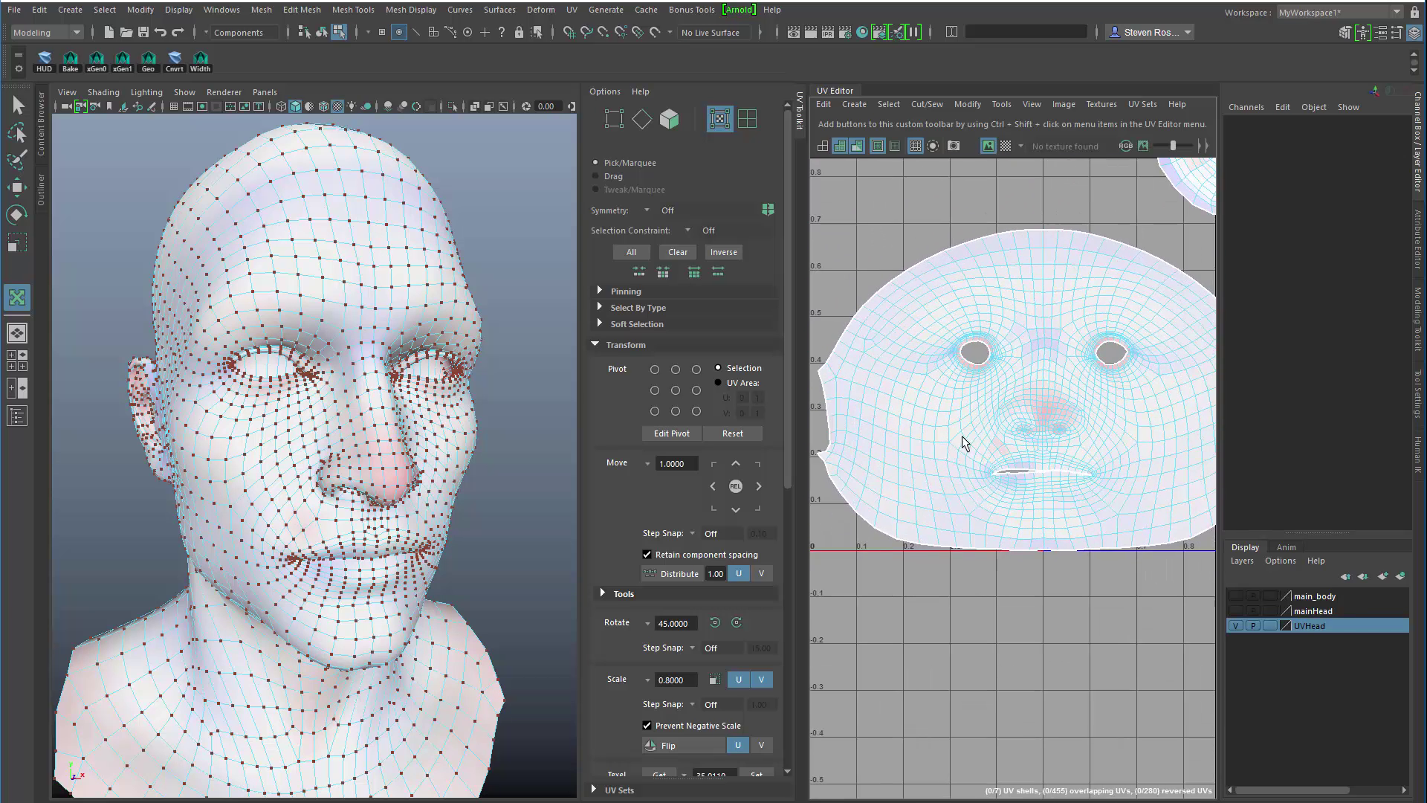
Restore the coloured shell shading and symmetrize the face shell's left-half UVs across its central seam edge, clearing the selection to finish
scroll(988, 445, down, 2)
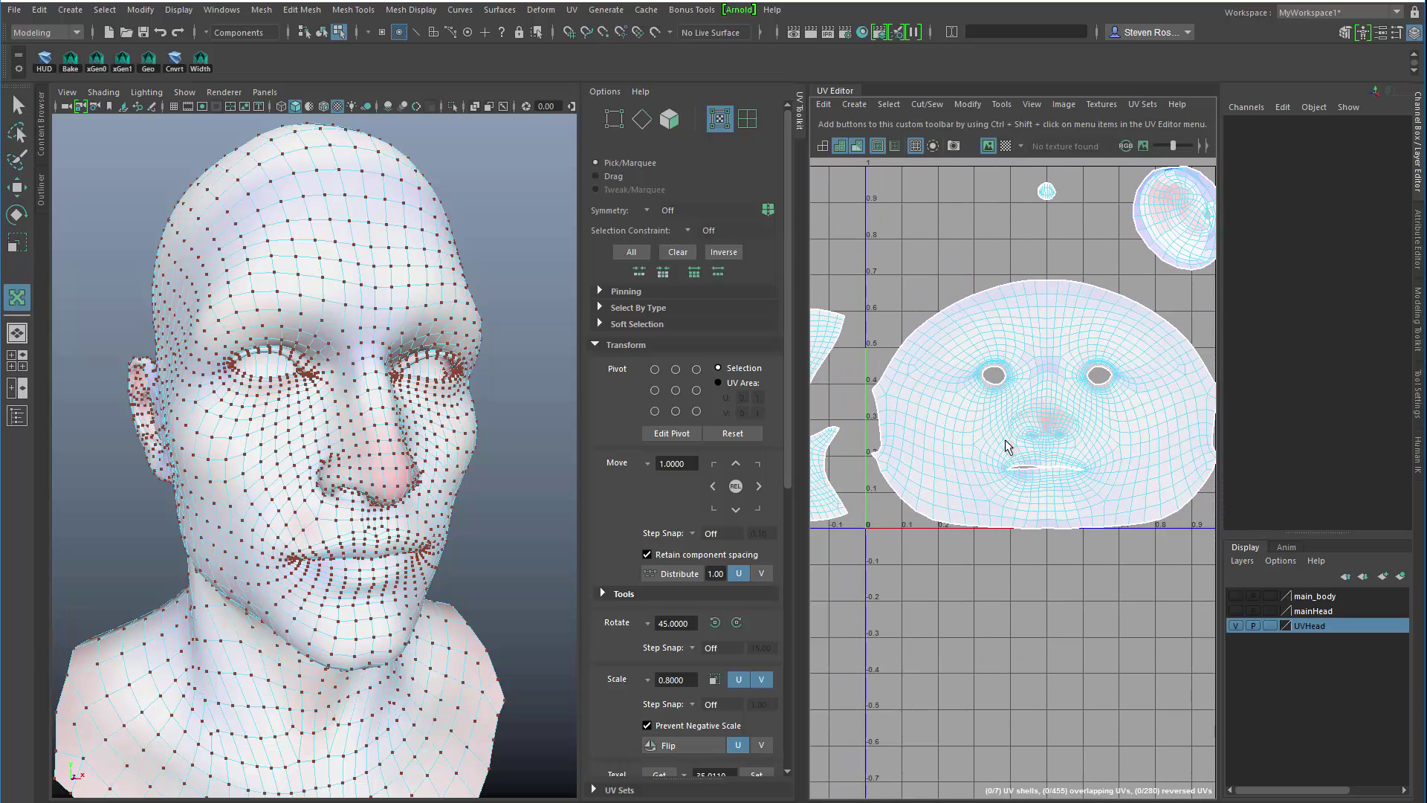
key(q)
right_drag(1020, 439, 1078, 433)
drag(935, 372, 1042, 573)
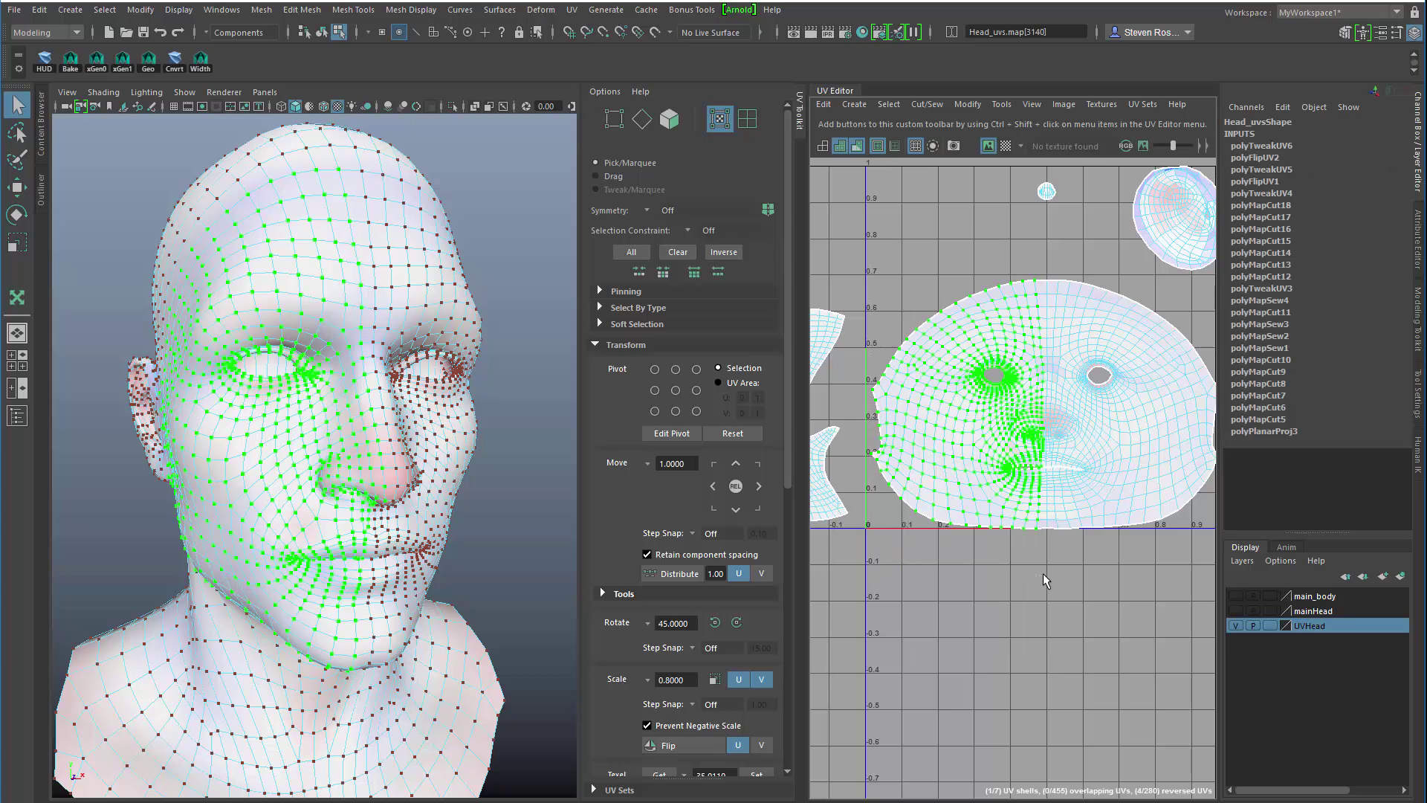
click(838, 146)
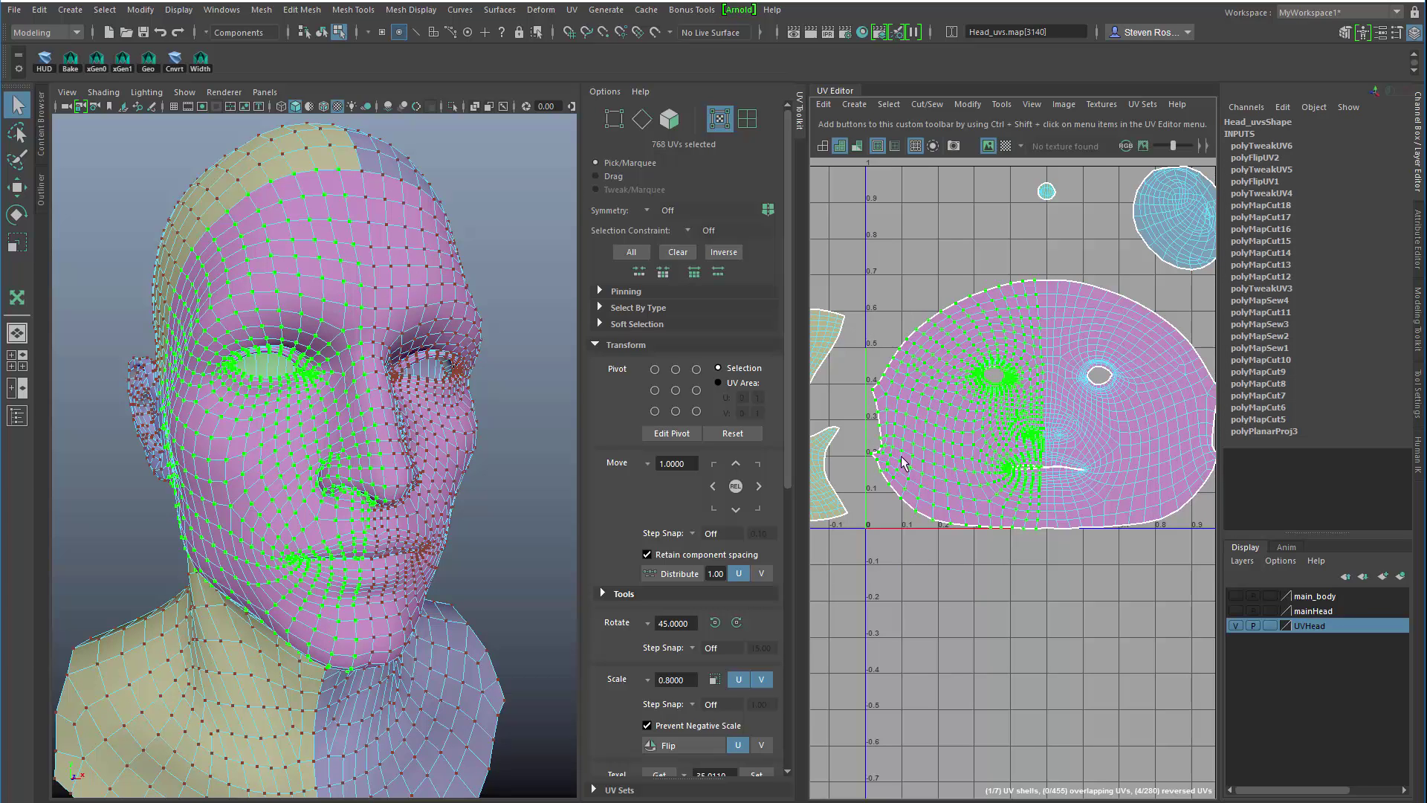
click(767, 210)
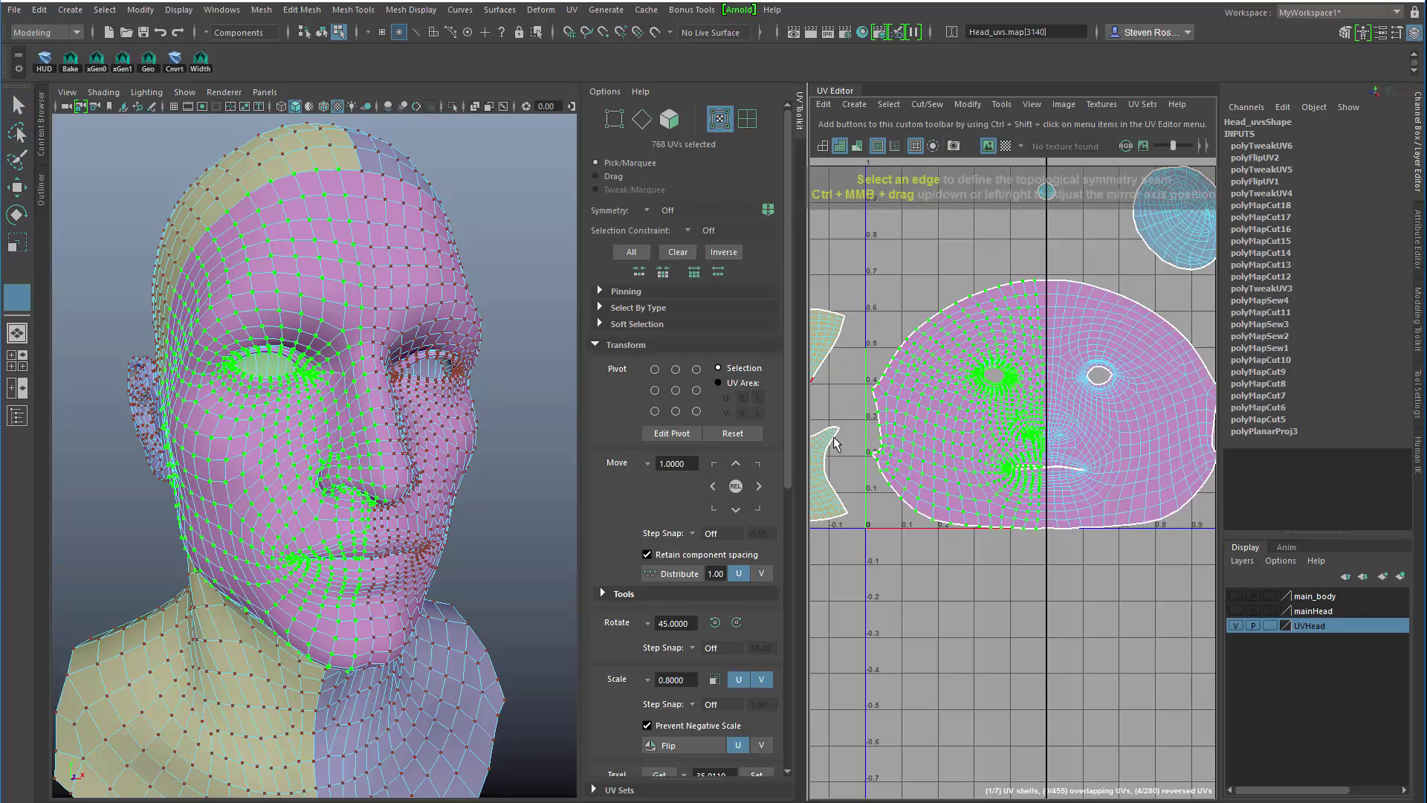
click(1045, 301)
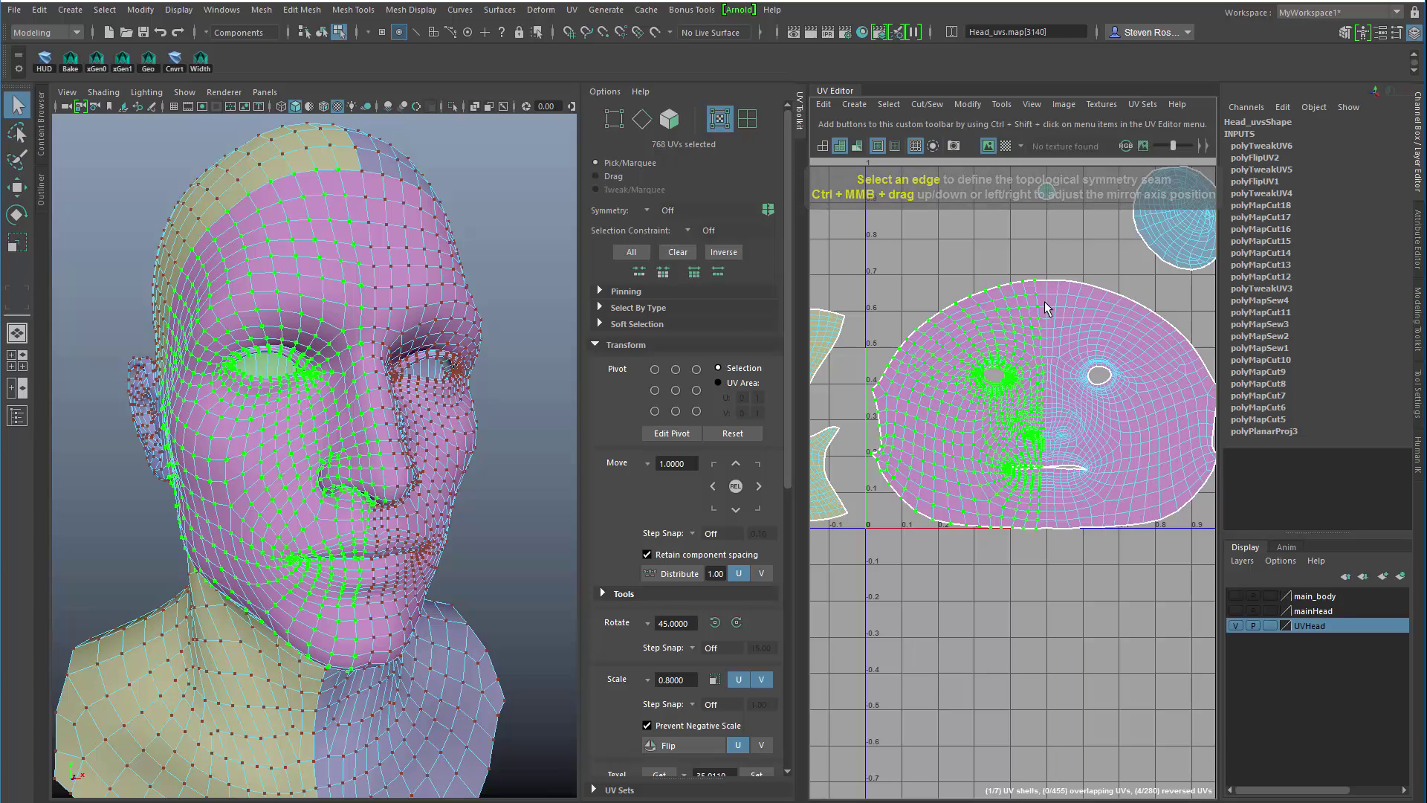
scroll(1108, 420, up, 5)
alt+middle_drag(1057, 538, 1138, 447)
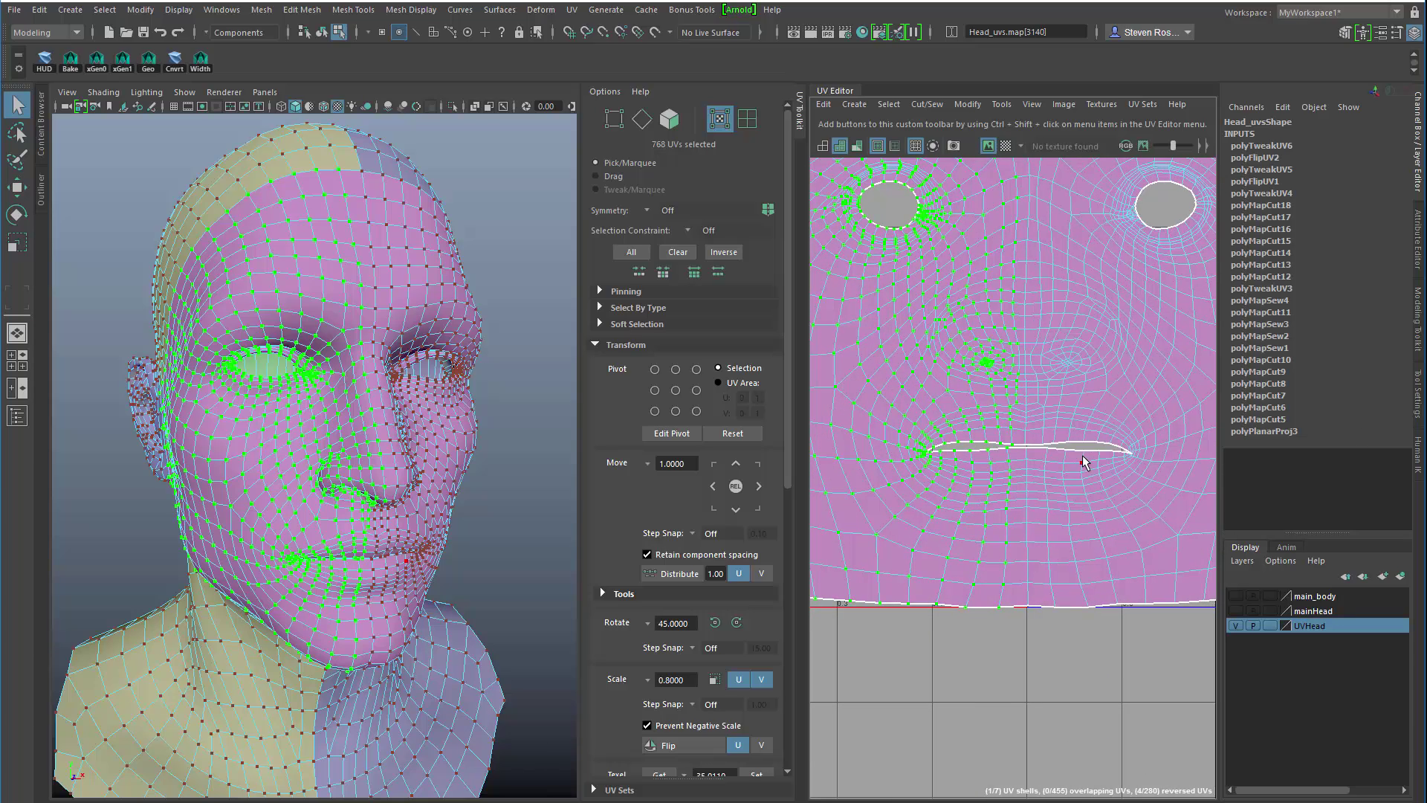
key(ctrl+z)
drag(1090, 435, 1095, 451)
scroll(1099, 461, down, 8)
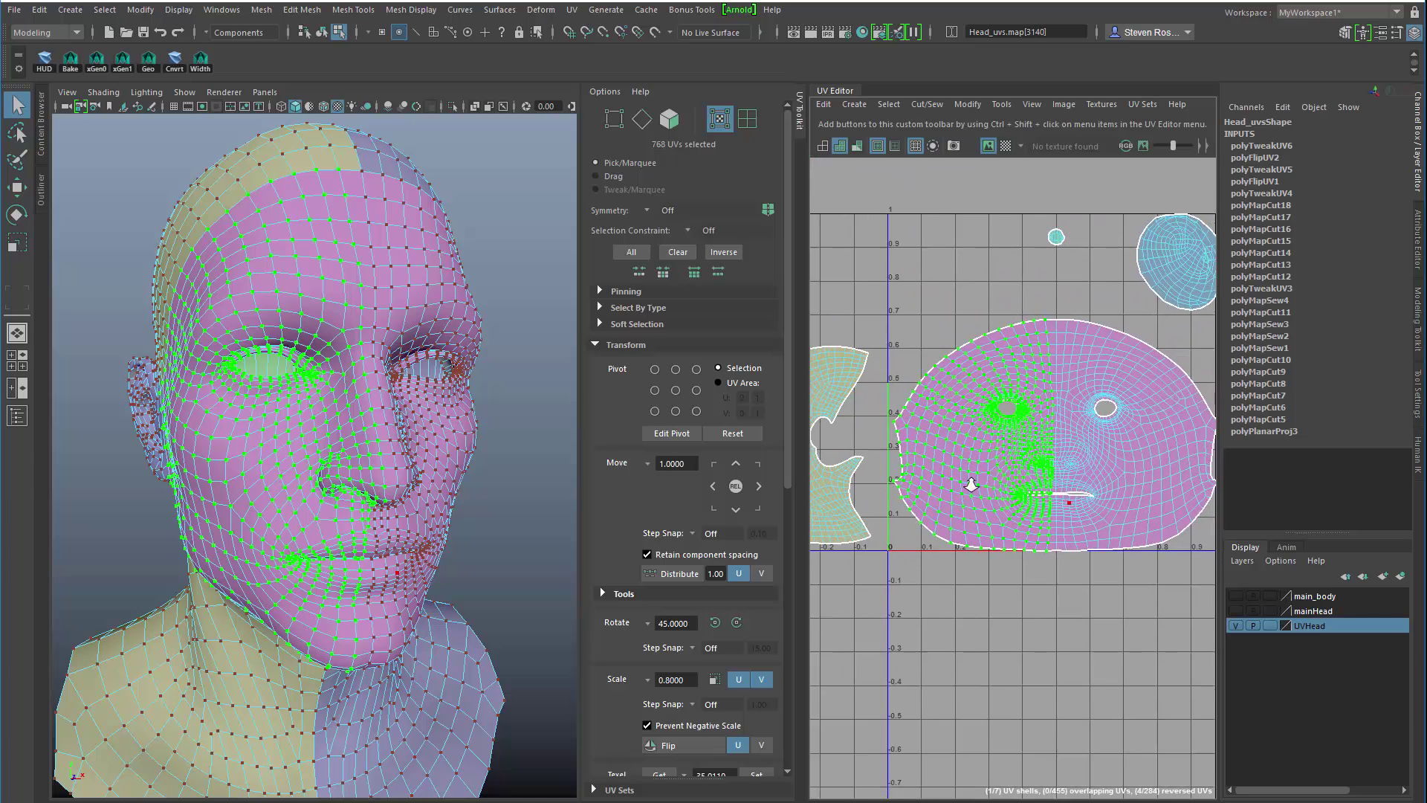
scroll(1051, 476, down, 2)
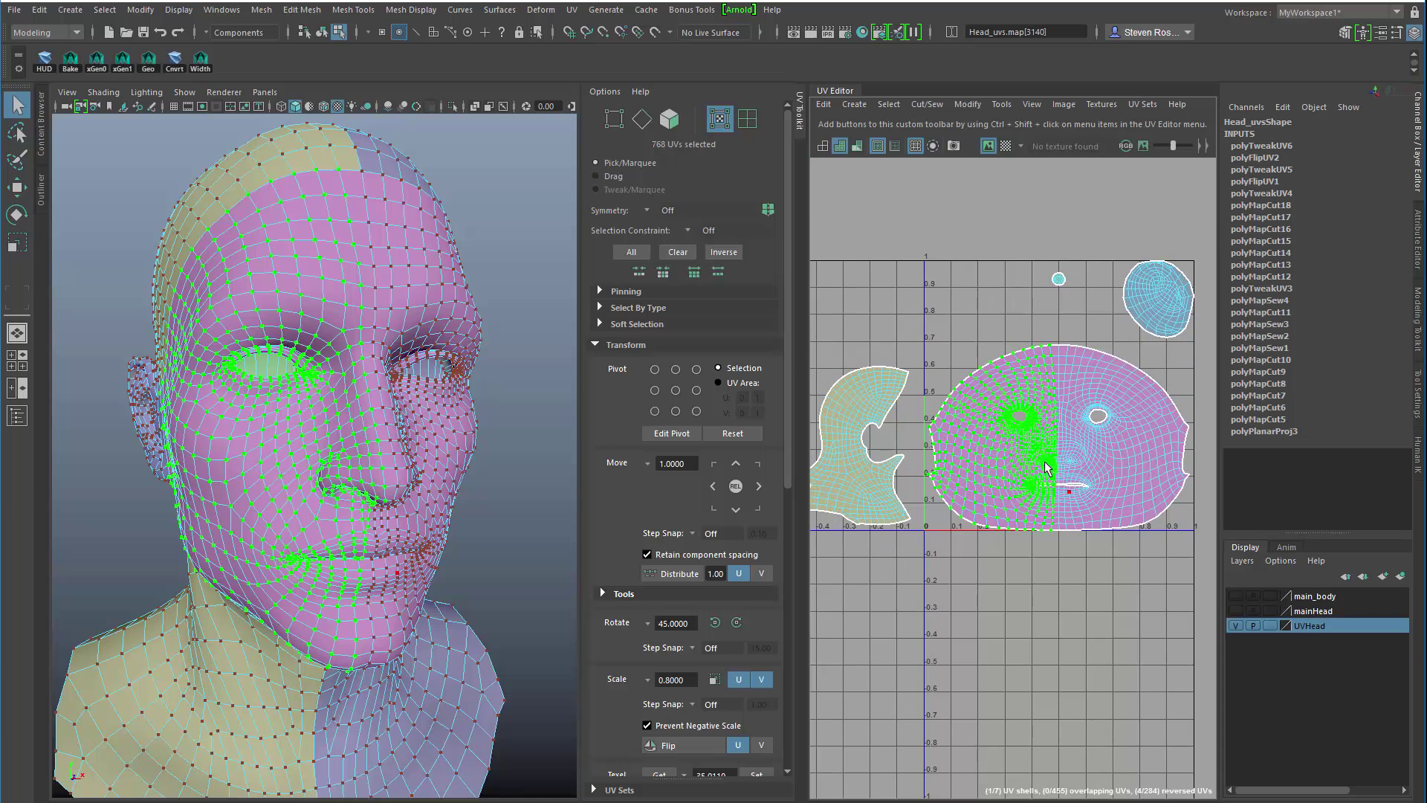
click(1031, 287)
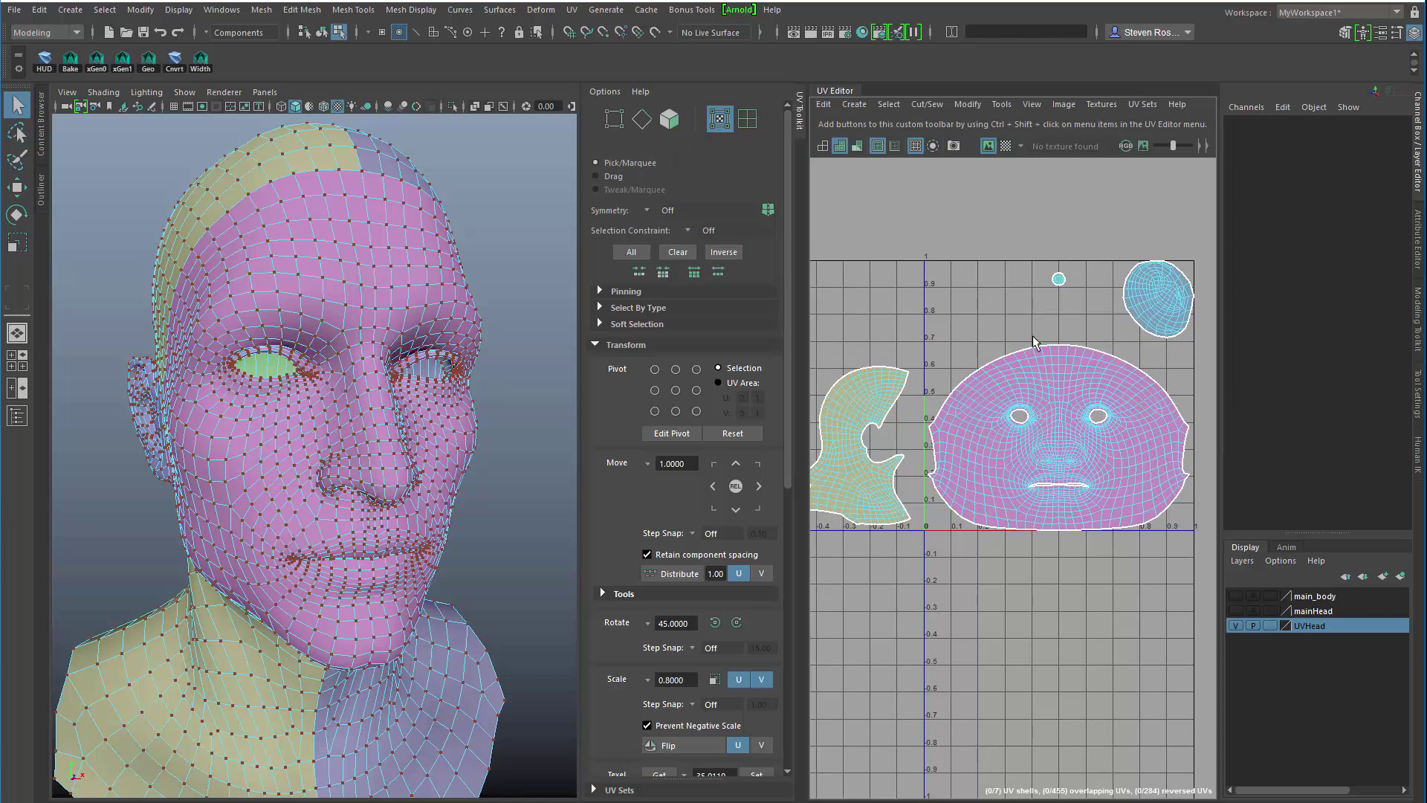
alt+right_drag(1086, 462, 943, 437)
alt+middle_drag(1190, 443, 1279, 423)
alt+right_drag(1211, 450, 1156, 446)
alt+middle_drag(1160, 446, 1124, 448)
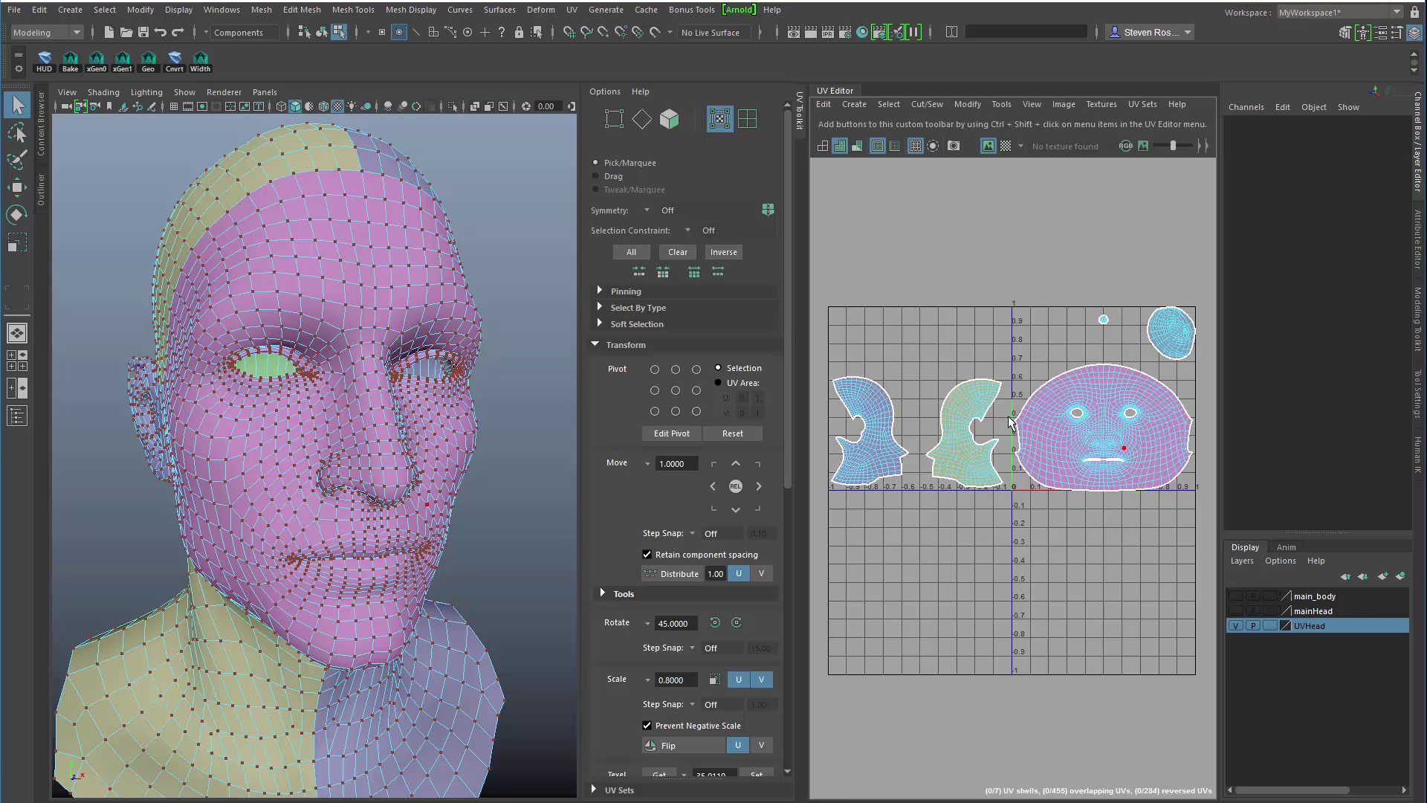
drag(788, 309, 823, 586)
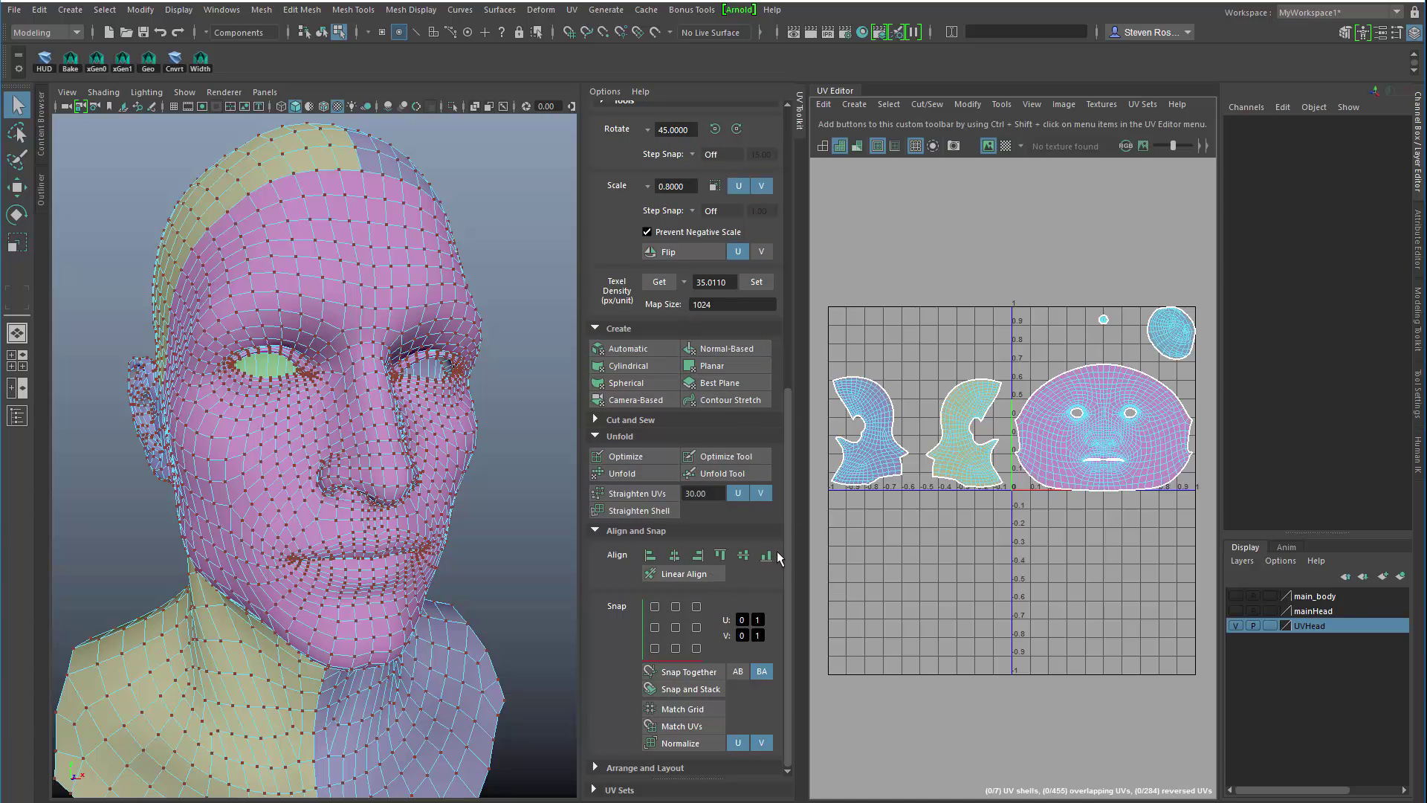
drag(787, 551, 800, 231)
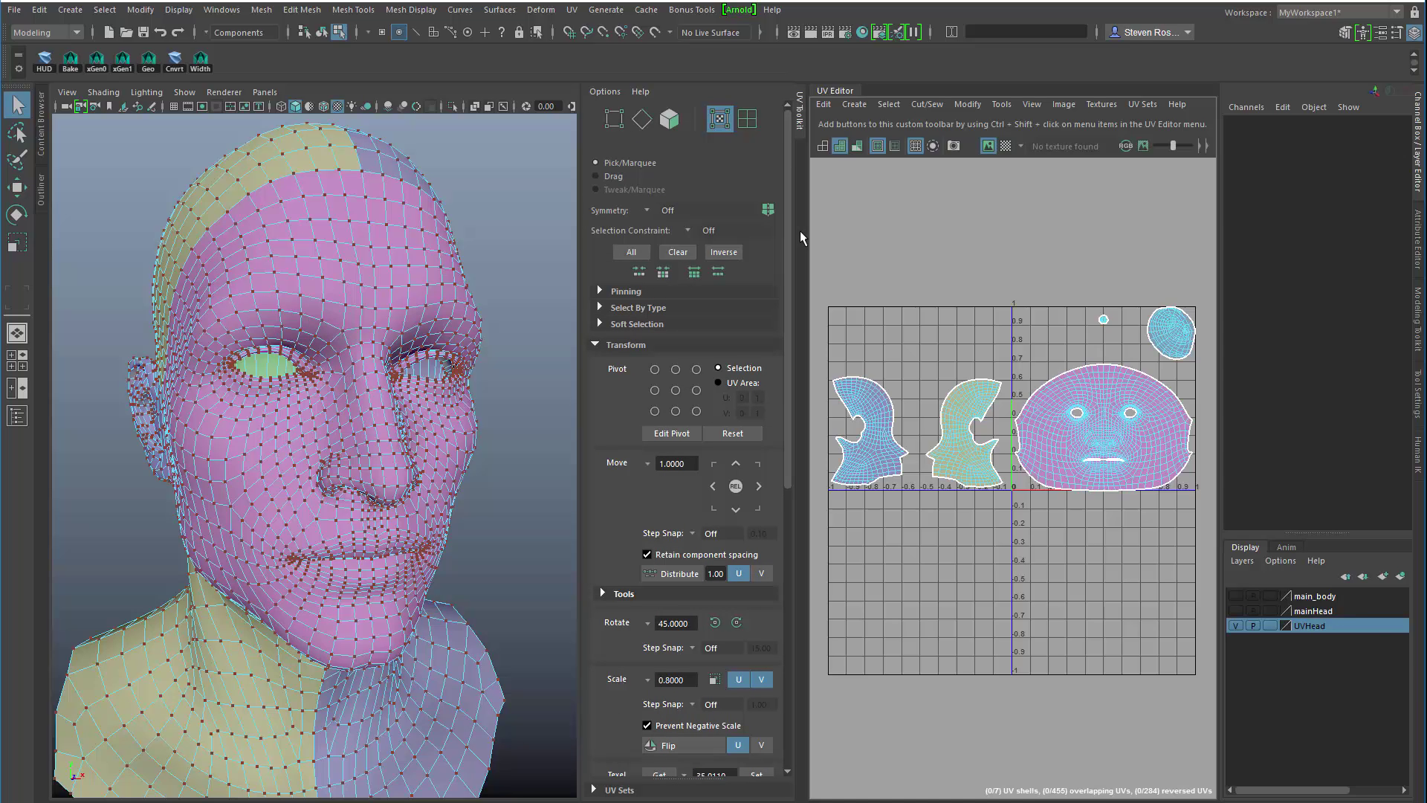